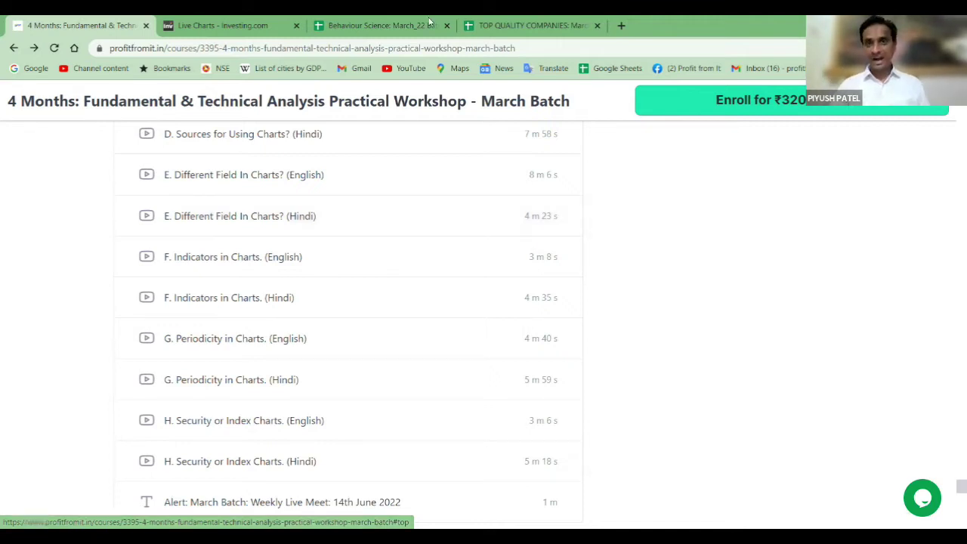
Switch to the TOP QUALITY COMPANIES spreadsheet and open the Public Sector Bank sheet linked from the industries list
left_click(541, 26)
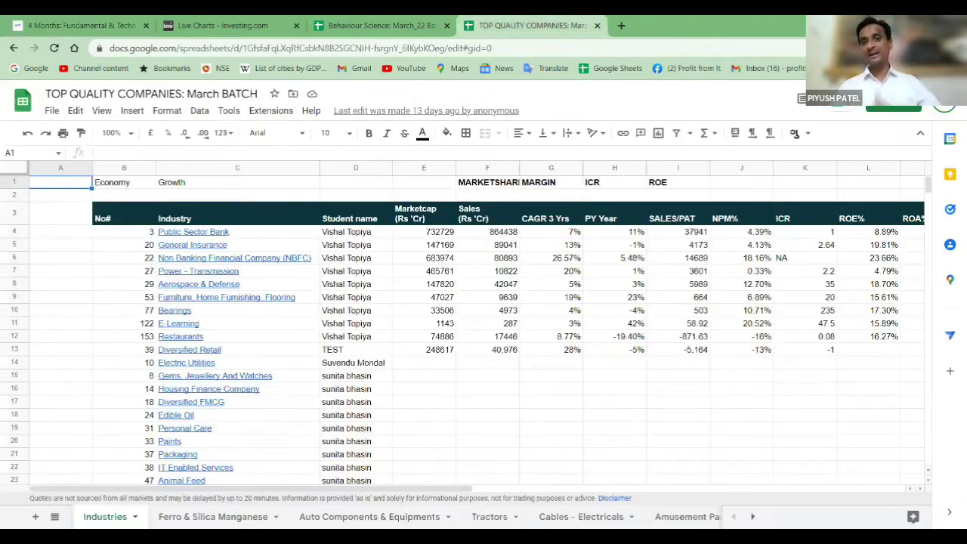
left_click(587, 340)
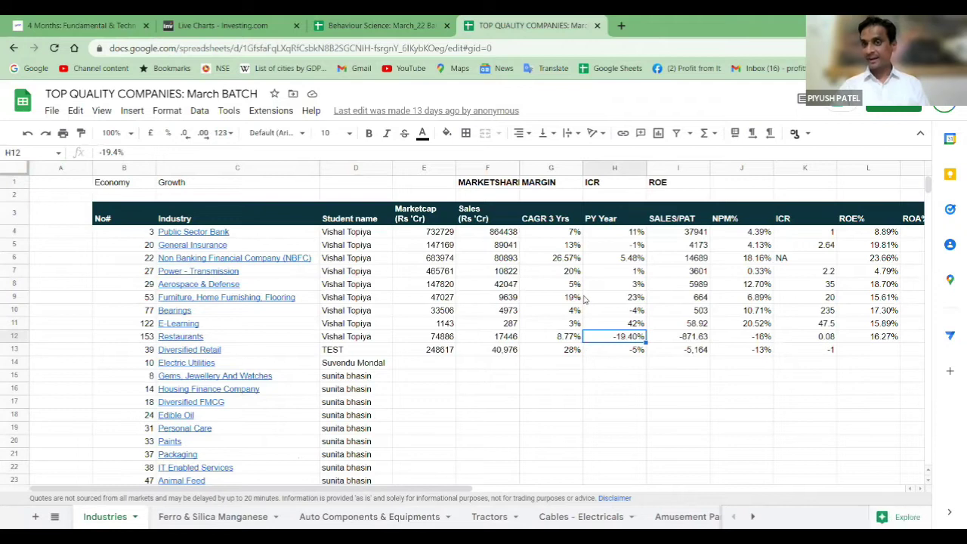
left_click(365, 236)
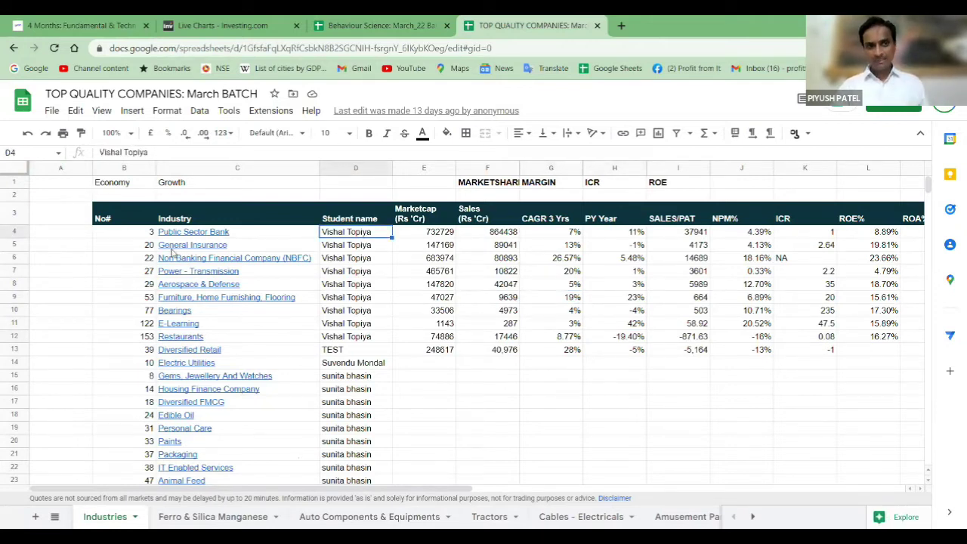
mouse_move(189, 232)
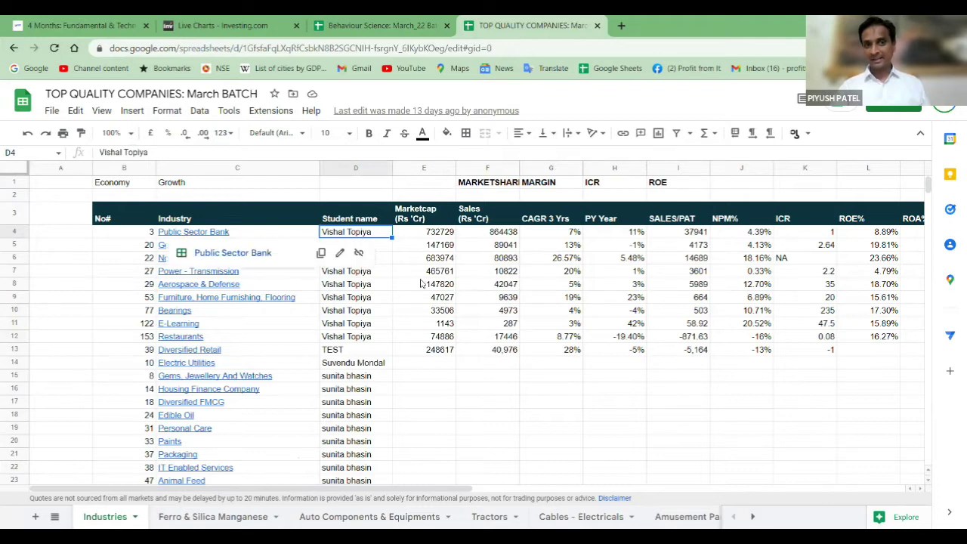
left_click(458, 286)
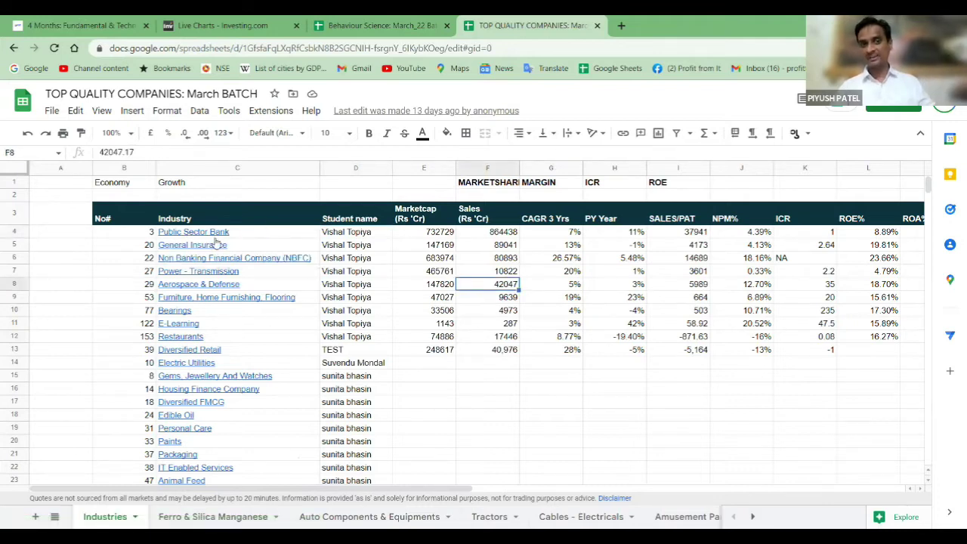
mouse_move(215, 242)
left_click(233, 253)
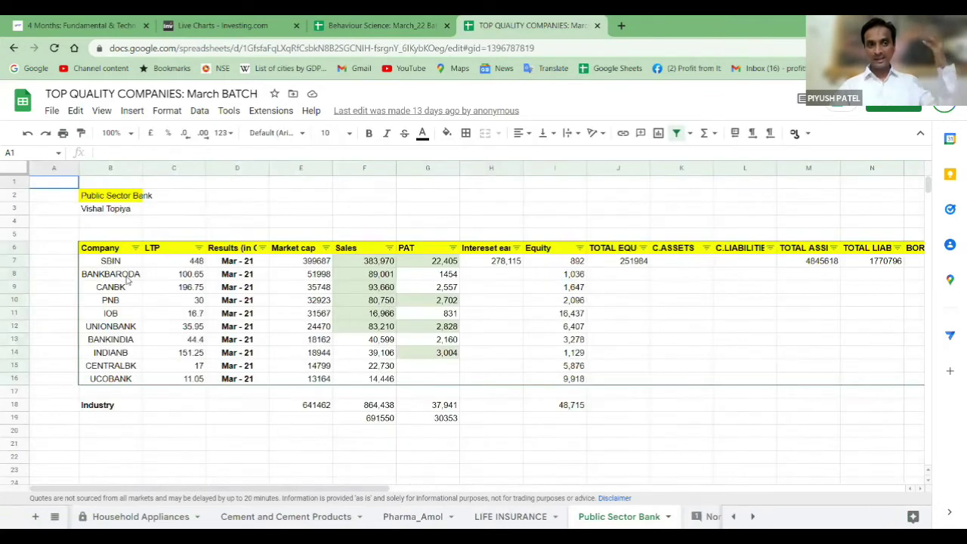
Examine the list of public sector bank companies and the profit and price values in the IOB row
left_click_drag(110, 248, 111, 313)
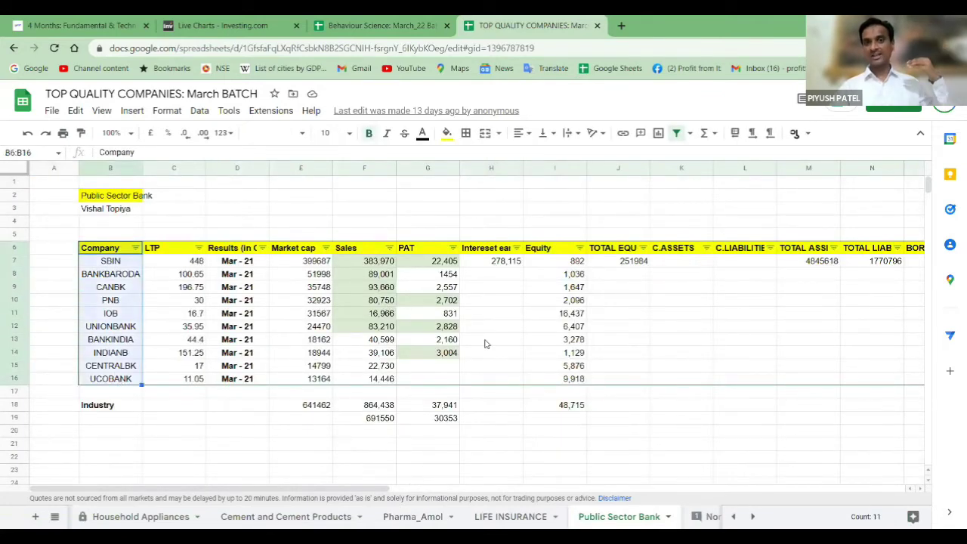
left_click(486, 343)
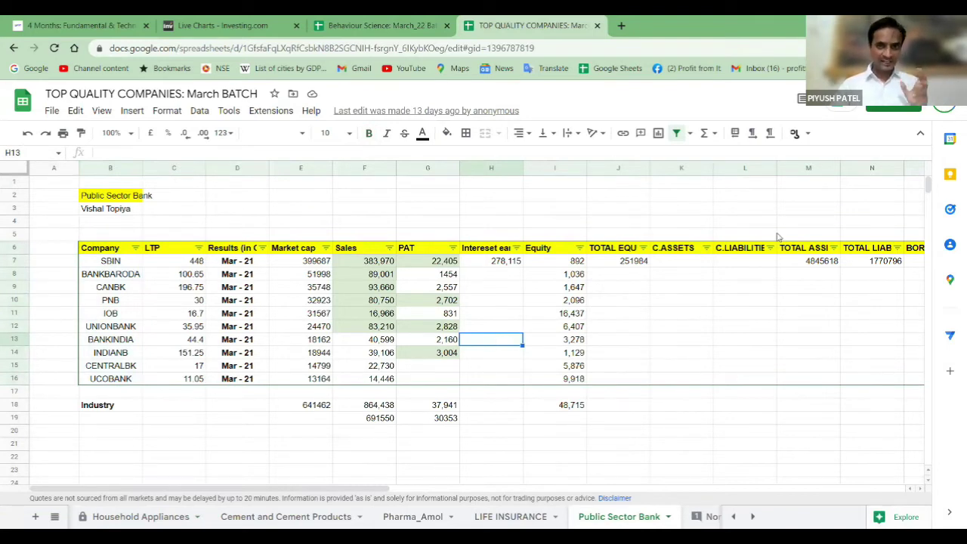
left_click(420, 314)
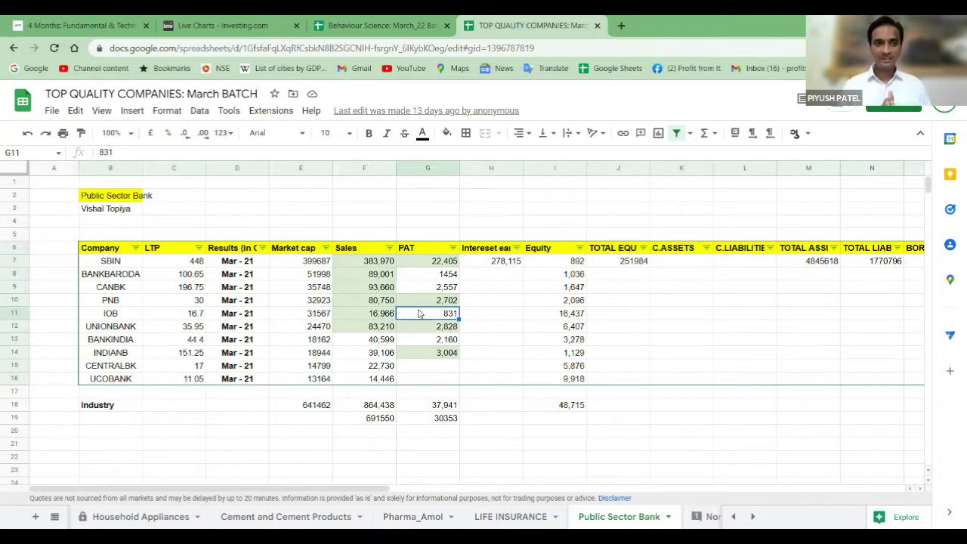
key("Left")
key("Left")
key("Left")
key("Left")
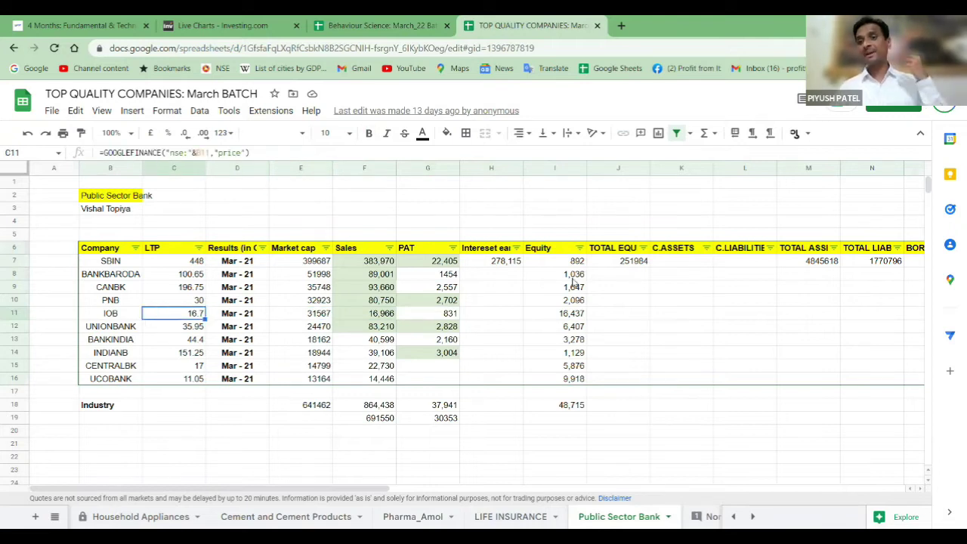
Review the BANKBARODA row from total assets through ICR and ROPE, ending at SBIN's Gross NPA value
left_click(780, 278)
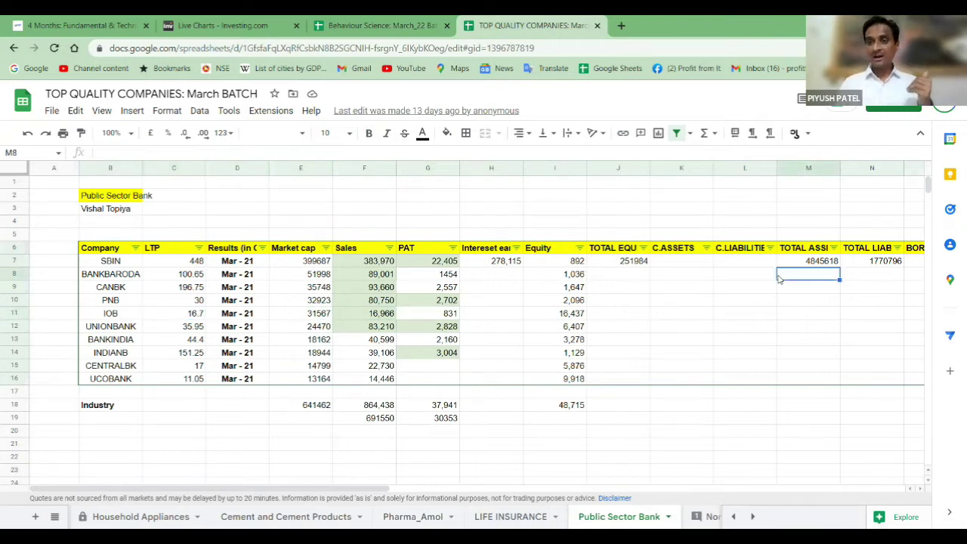
key("Right")
key("Right")
key("Right")
key("Right")
key("Right")
key("Right")
key("Right")
key("Right")
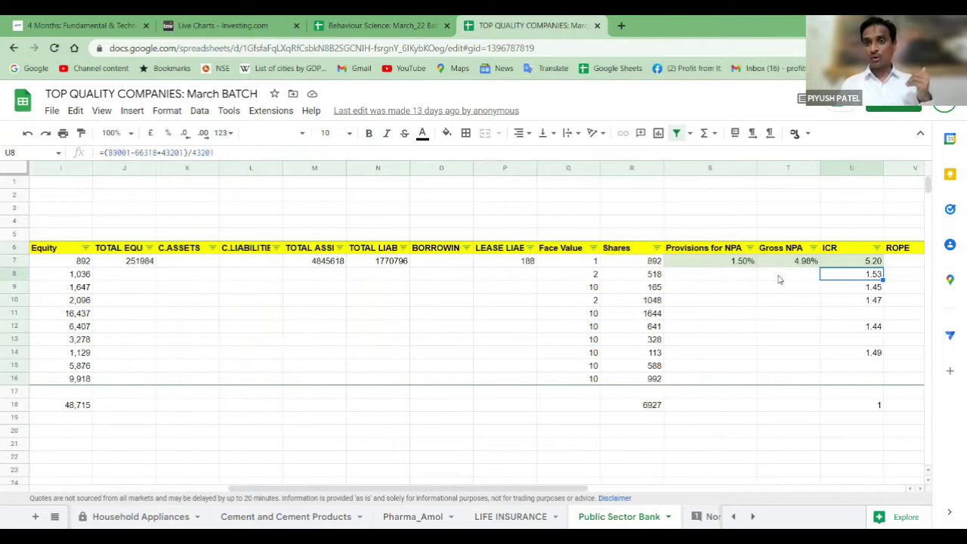
key("Right")
key("Right")
key("Left")
key("Left")
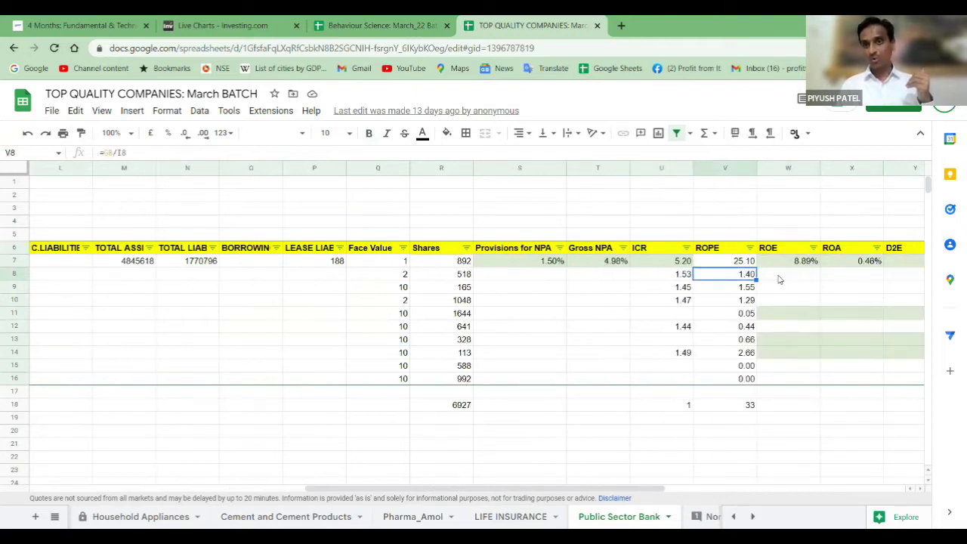
key("Left")
key("Left")
key("Up")
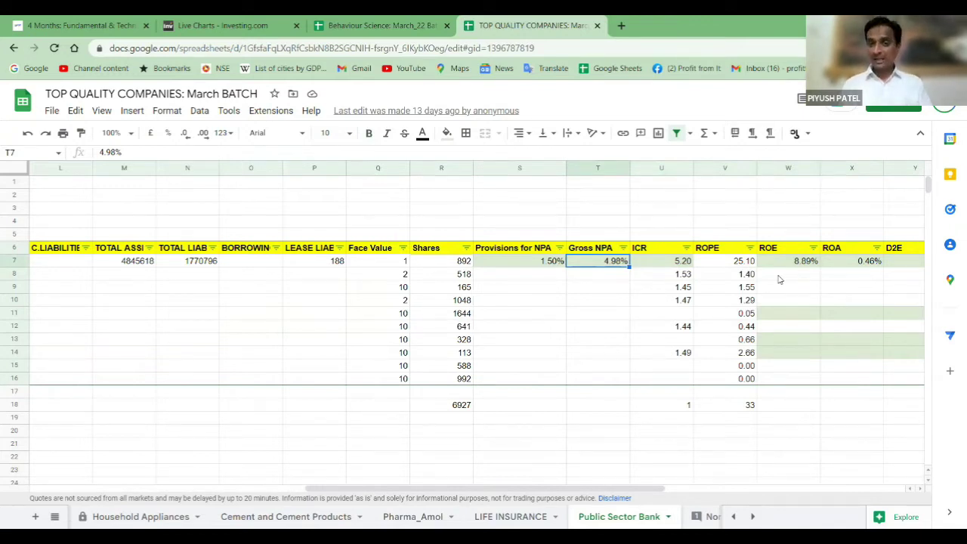
Highlight the Gross NPA cells from SBIN down to UCOBANK for inspection, then reduce the selection to SBIN's value
key("shift+Down")
key("shift+Down")
key("shift+Down")
key("shift+Down")
key("shift+Down")
key("shift+Down")
key("shift+Down")
key("shift+Down")
key("shift+Down")
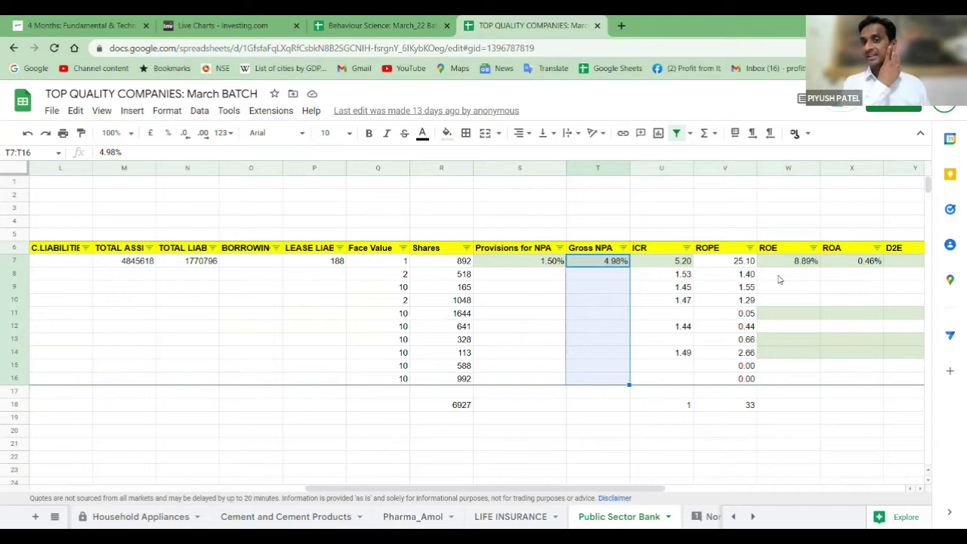
key("shift+Up")
key("shift+Up")
key("shift+Up")
key("shift+Up")
key("shift+Up")
key("shift+Up")
key("shift+Up")
key("shift+Up")
key("shift+Up")
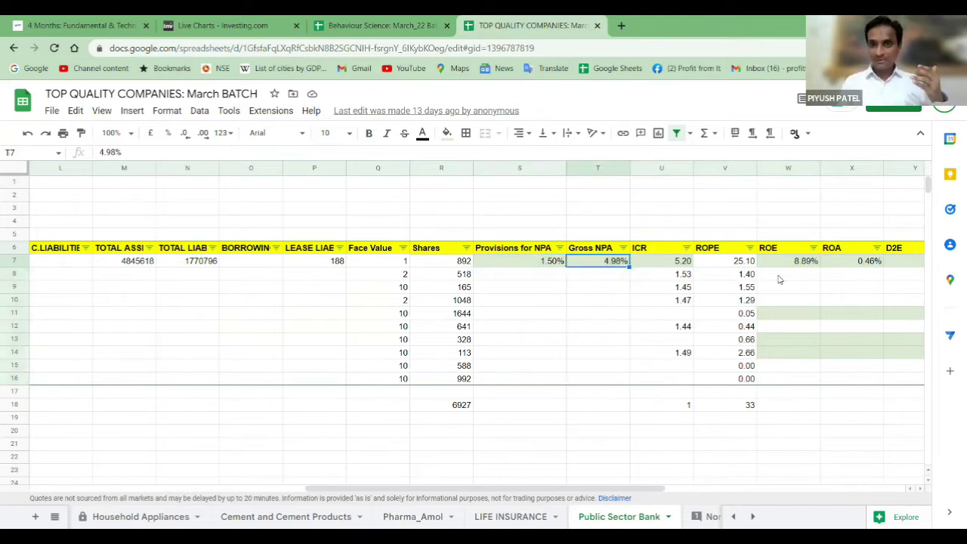
Review SBIN's ratio columns from ICR through ROE, ROA, D2E, capital adequacy and NPM % to EPS
key("Right")
key("Right")
key("Right")
key("Right")
key("Right")
key("Right")
key("Right")
key("Right")
key("Right")
key("Right")
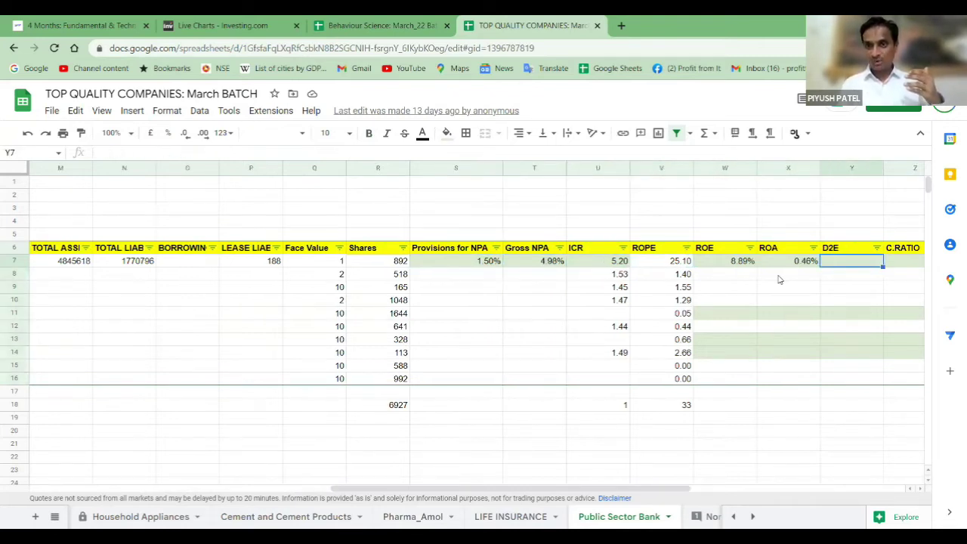
key("Left")
key("Left")
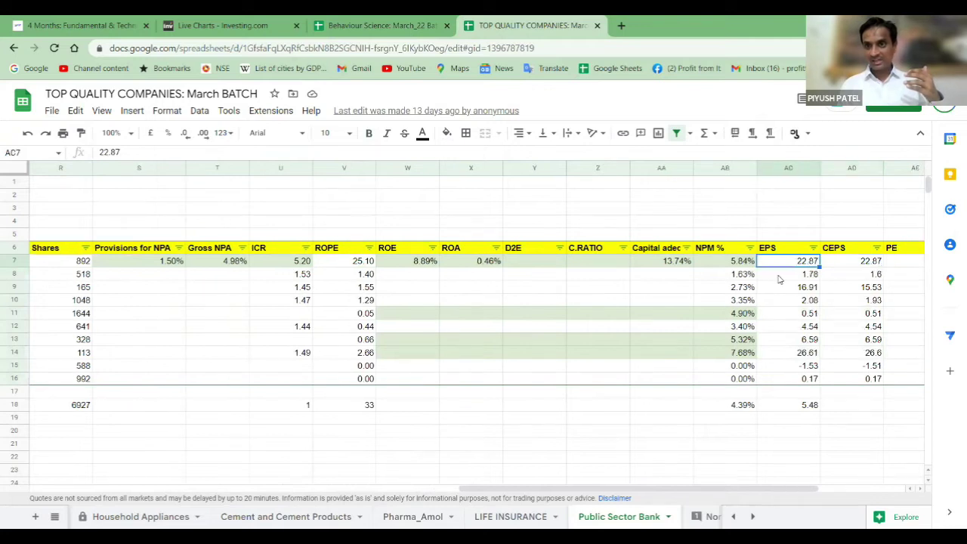
key("Left")
key("Left")
key("Left")
key("Left")
key("Left")
key("Left")
key("Left")
key("Left")
key("Left")
key("Left")
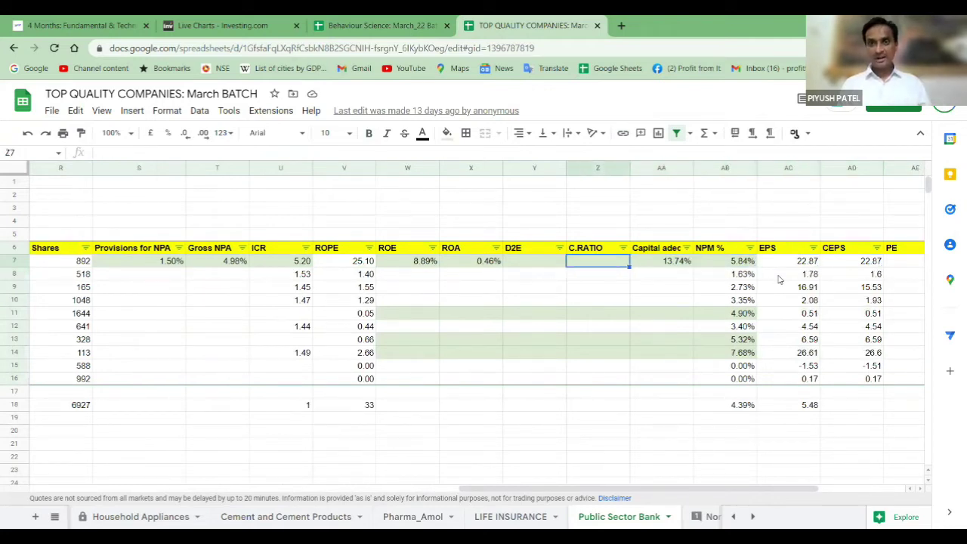
Review SBIN's figures back from the ratios through shares, equity, interest earned, PAT, sales and LTP to the company name
key("Left")
key("Left")
key("Left")
key("Left")
key("Left")
key("Left")
key("Left")
key("Left")
key("Left")
key("Left")
key("Left")
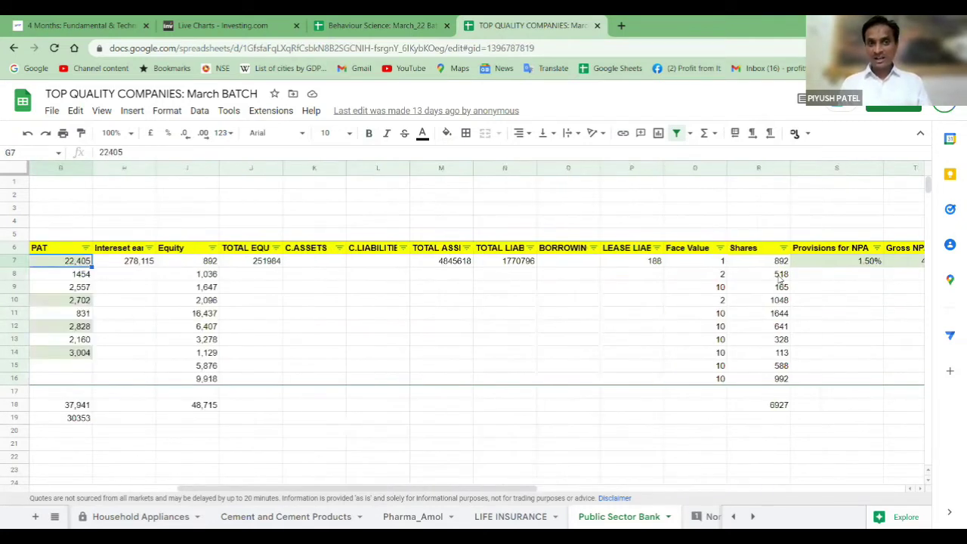
key("Left")
key("Left")
key("Right")
key("Right")
key("Right")
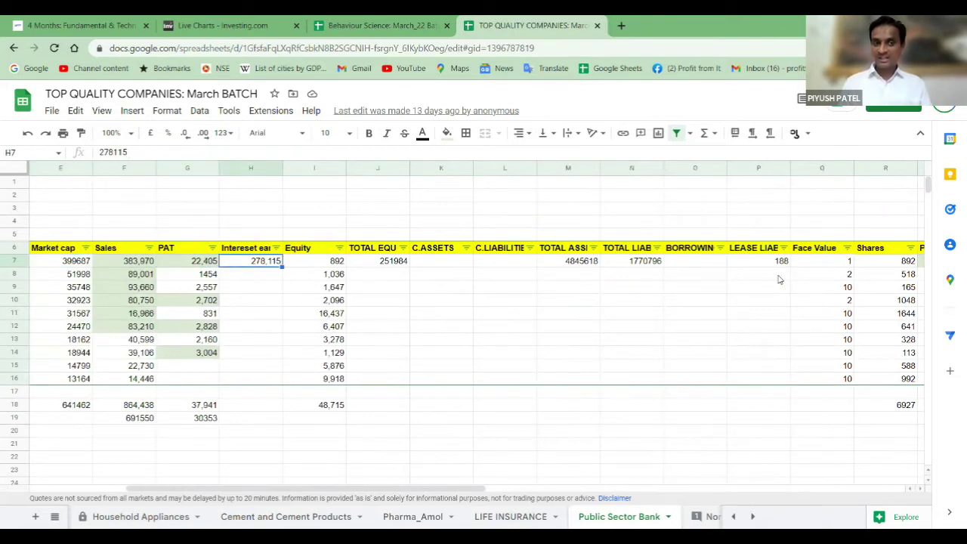
key("Left")
key("Left")
key("Left")
key("Left")
key("Left")
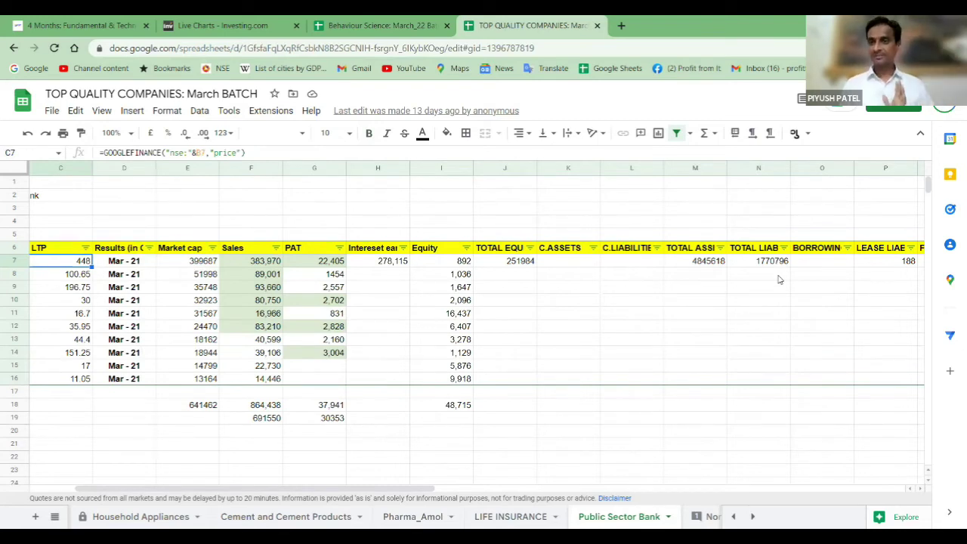
key("Left")
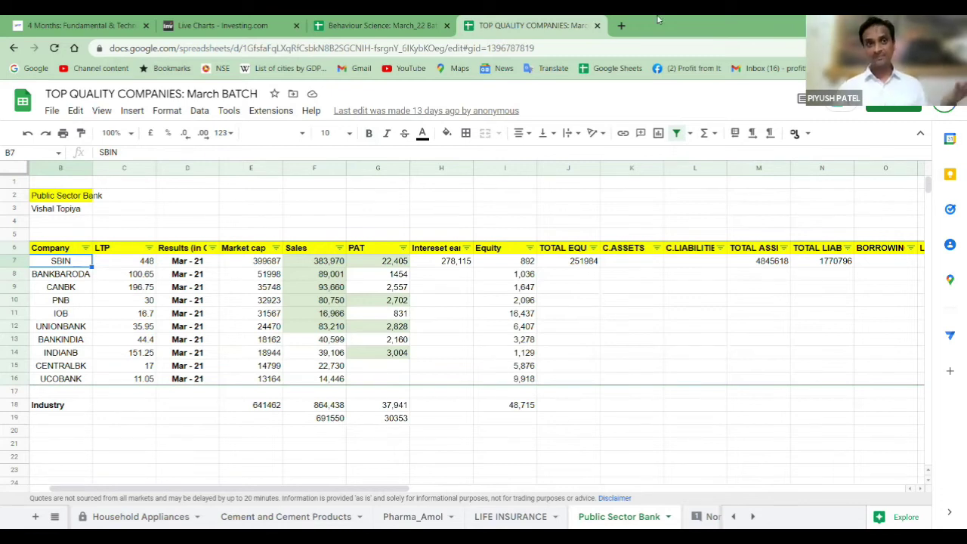
Switch to the Investing.com live chart and examine the Nifty 50 monthly price history, both long-term and recent years
left_click(225, 27)
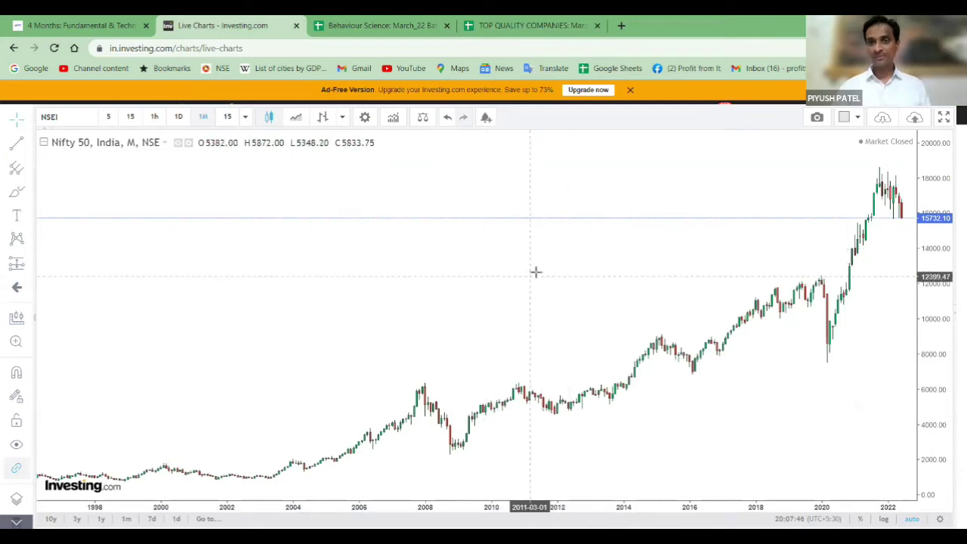
scroll(524, 287, "down", 2)
scroll(524, 287, "up", 1)
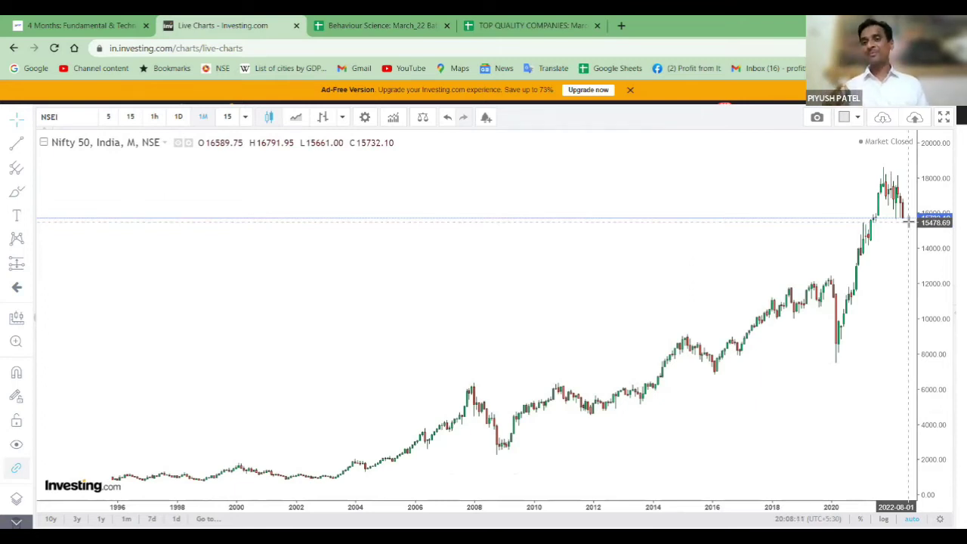
scroll(881, 263, "up", 1)
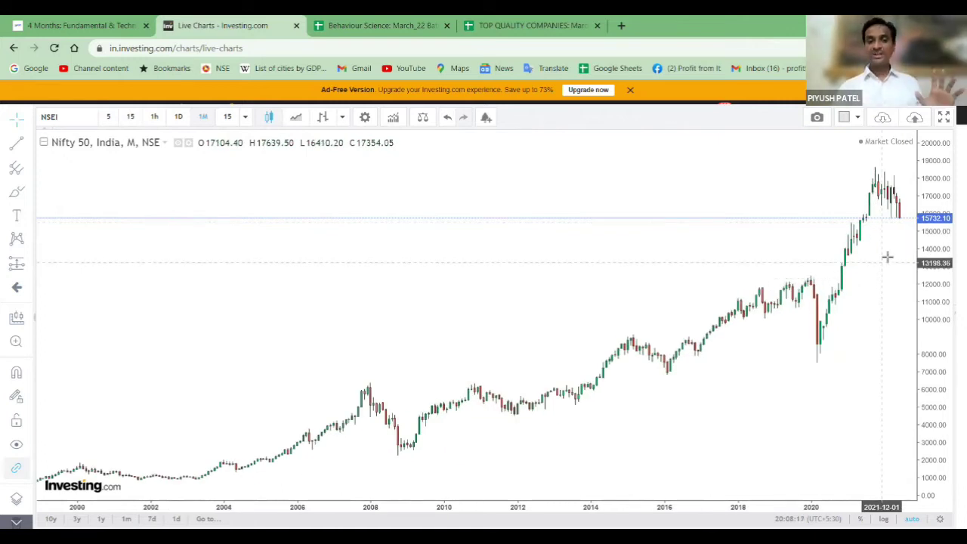
scroll(890, 241, "up", 3)
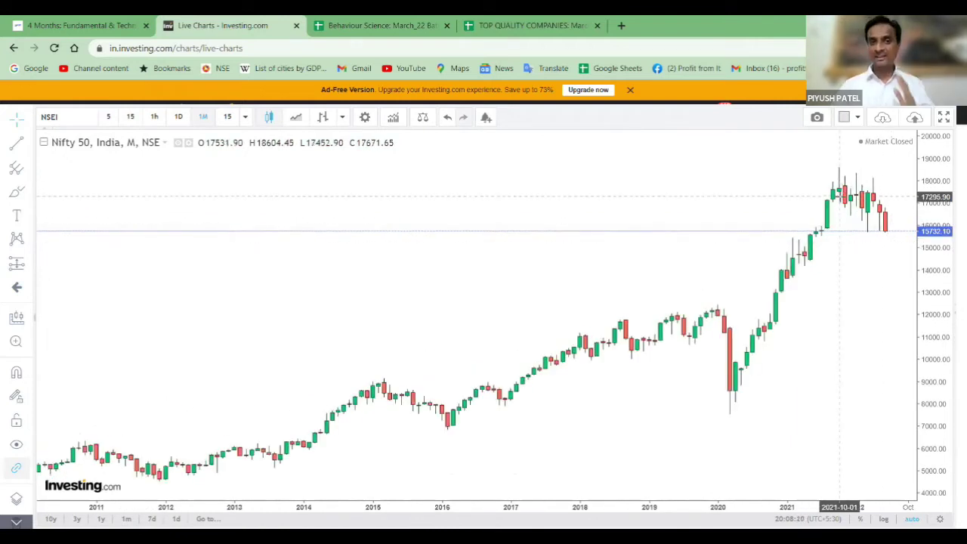
scroll(839, 198, "up", 2)
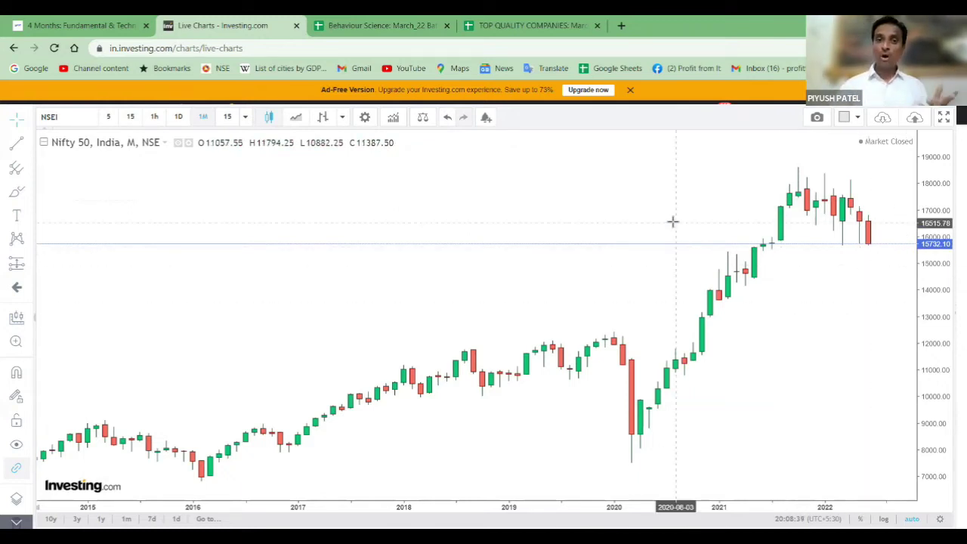
scroll(570, 272, "down", 5)
scroll(502, 262, "down", 2)
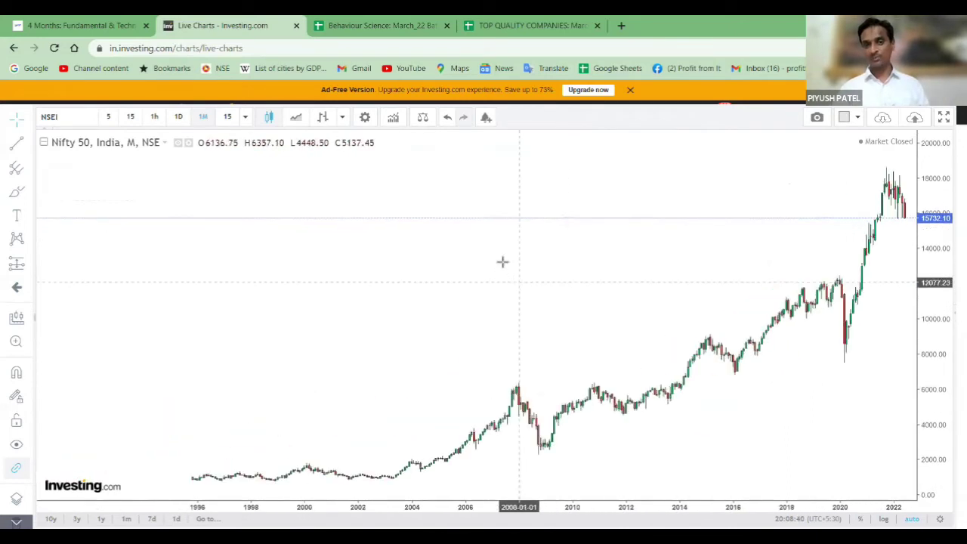
Search the indices for "PSU BANK", load the Nifty PSU Bank chart and inspect its monthly candles
type("PSU BANK")
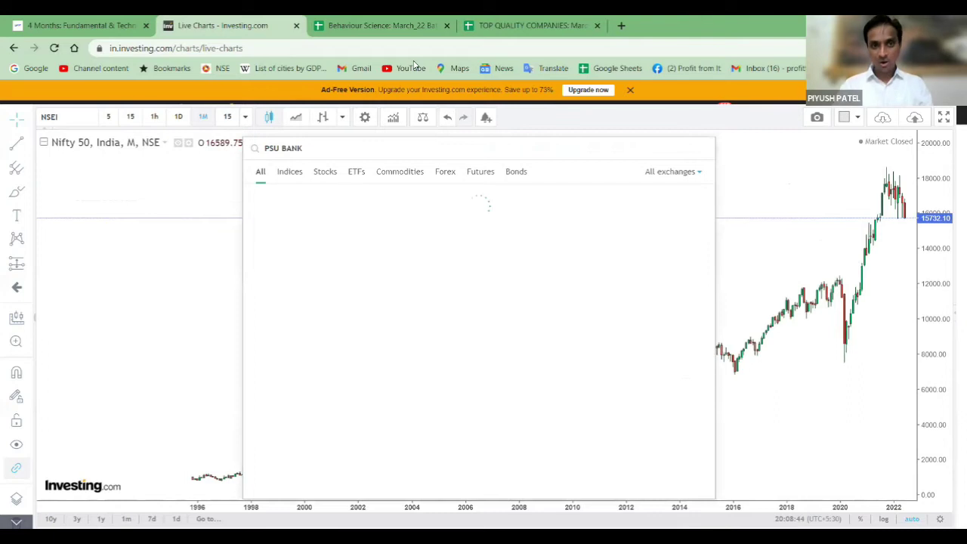
left_click(289, 171)
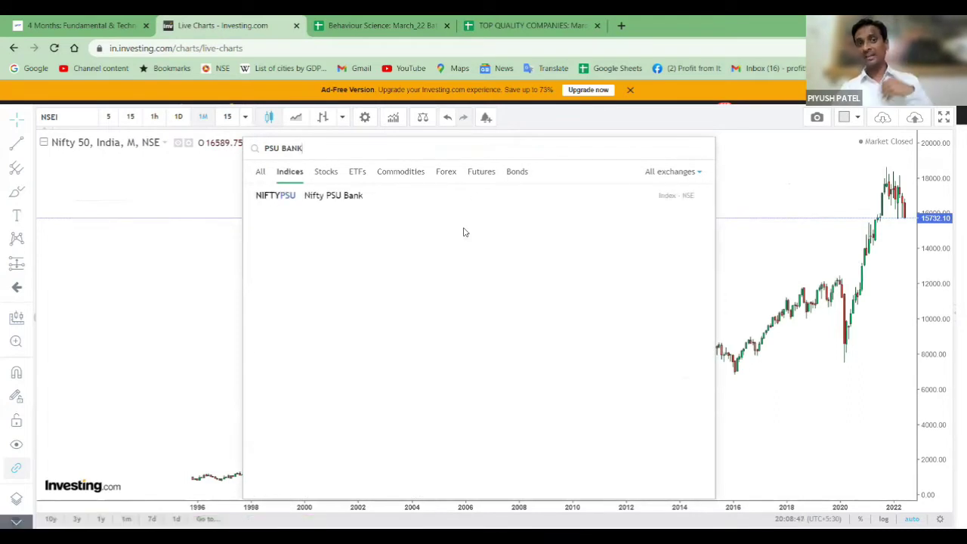
left_click(356, 200)
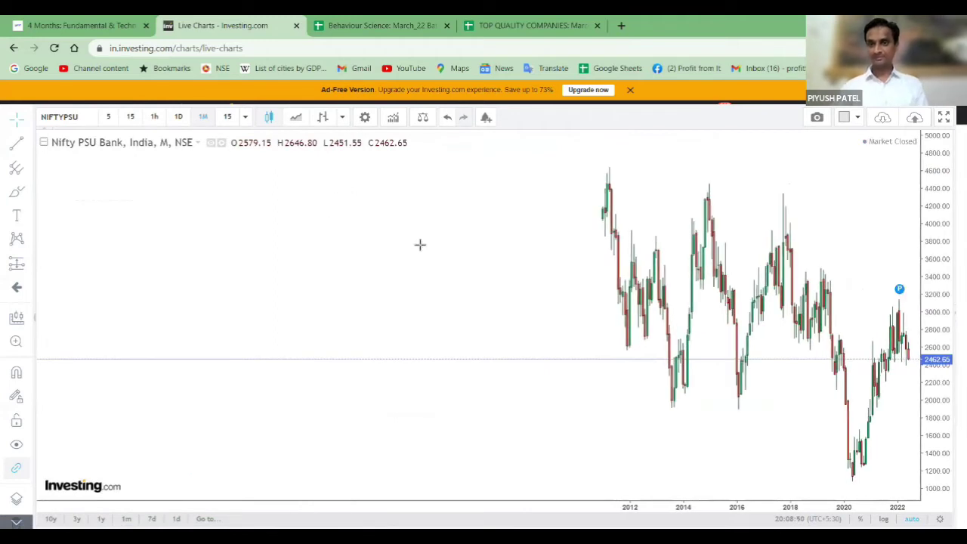
scroll(608, 235, "up", 4)
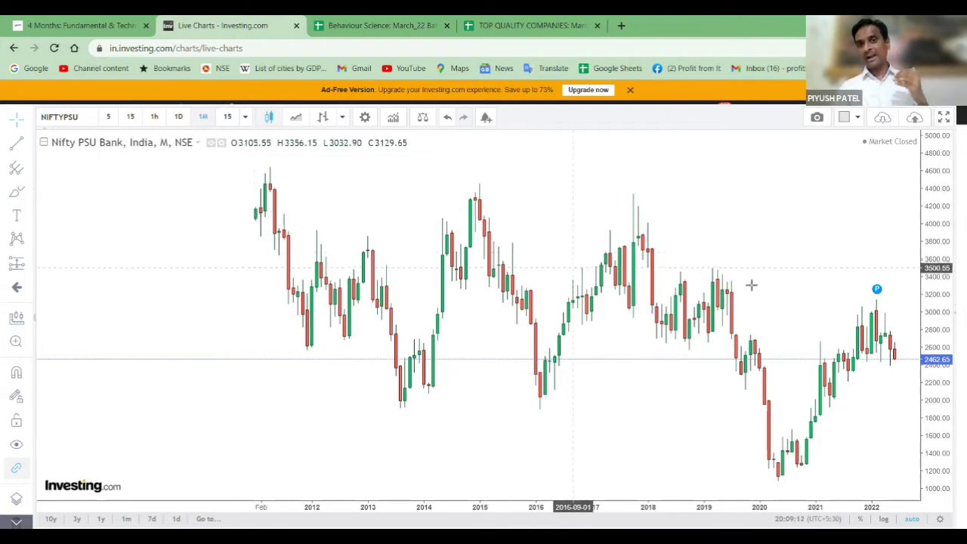
scroll(822, 356, "up", 2)
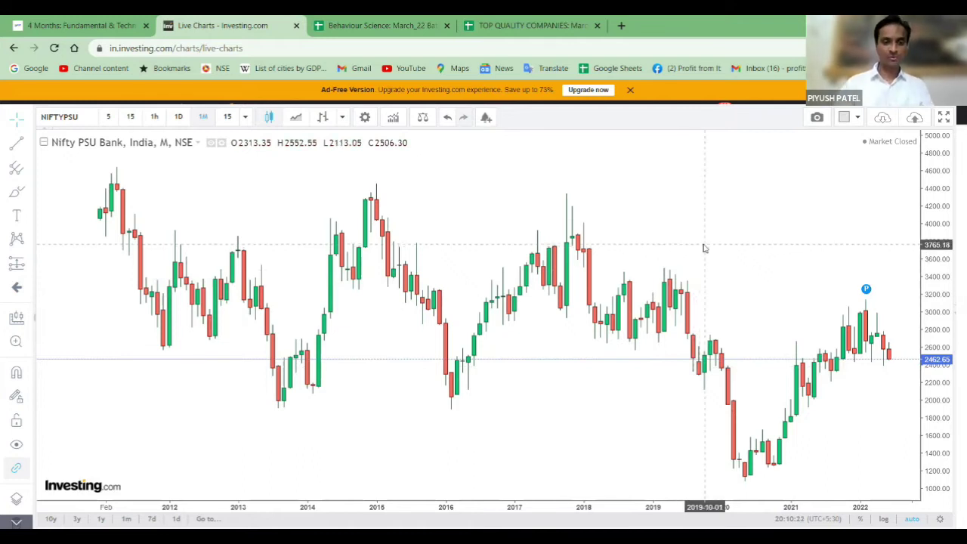
Search the indices for "PRIVATE", load the Nifty Private Bank chart and inspect its monthly candles
type("PRIVATR")
key("BackSpace")
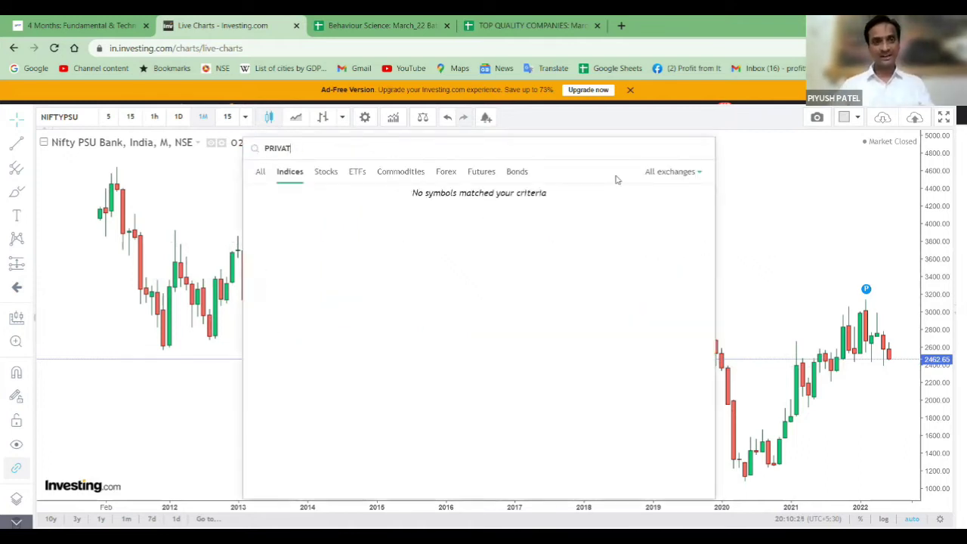
type("E")
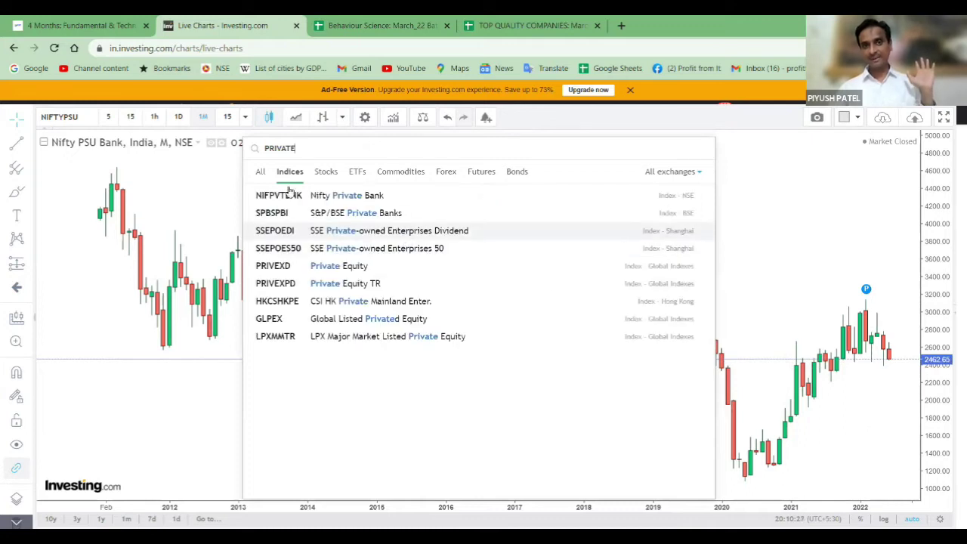
left_click(347, 198)
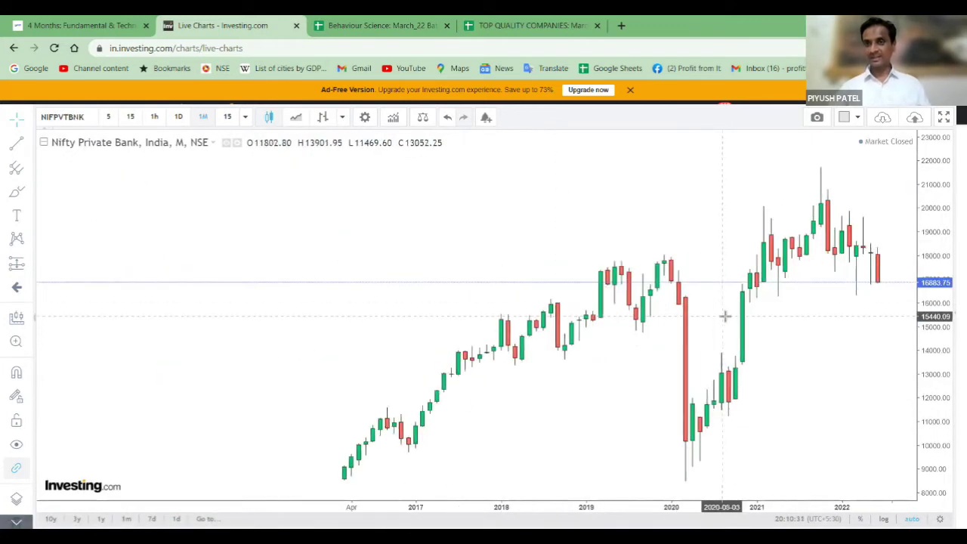
scroll(724, 317, "up", 2)
scroll(719, 318, "down", 1)
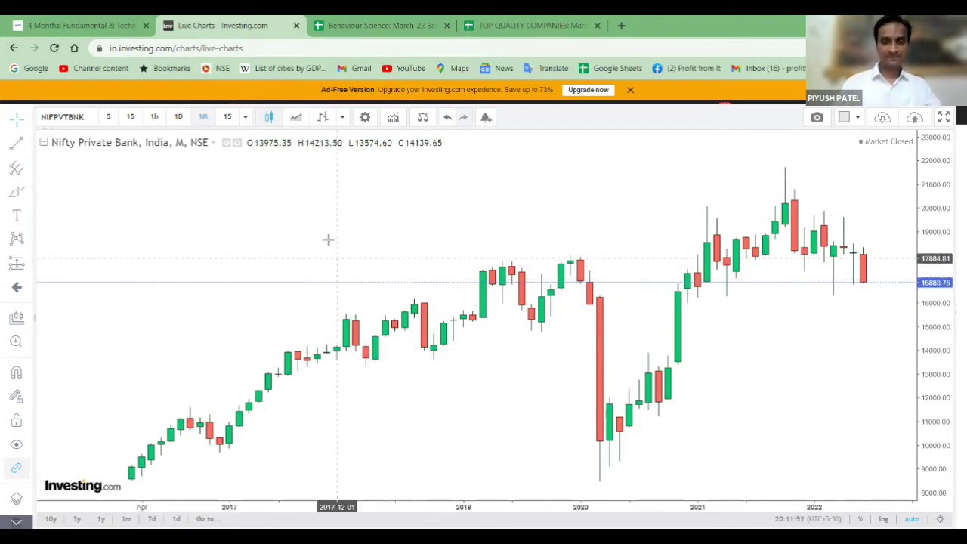
Search for "NIFTY BANK", load the Nifty Bank chart and examine its full monthly history back to 2005
type("NIFTY BANK")
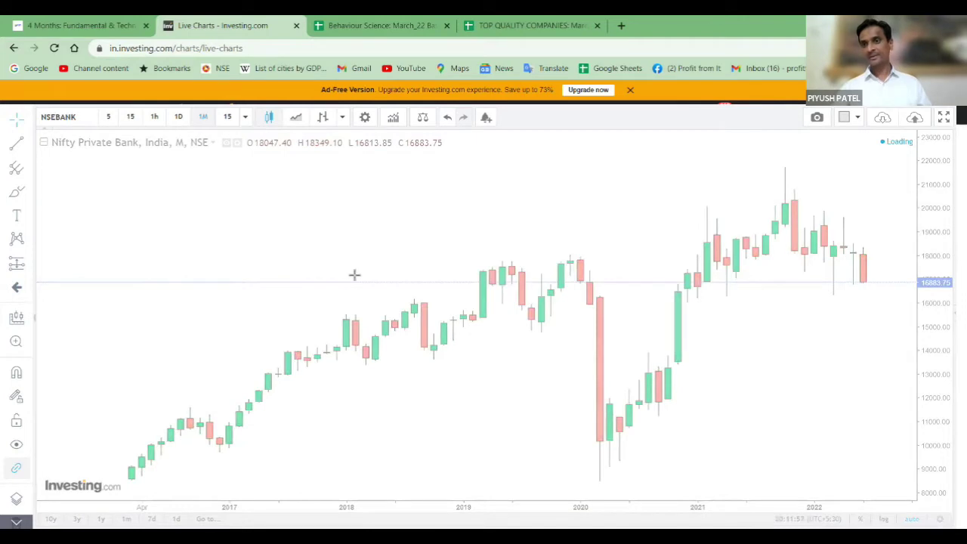
scroll(253, 233, "down", 5)
scroll(593, 309, "down", 2)
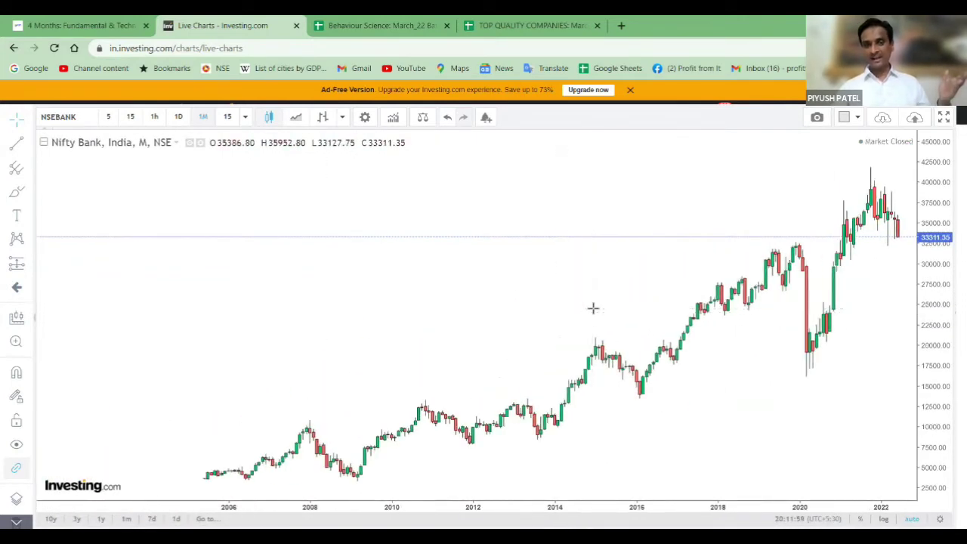
scroll(605, 305, "down", 1)
scroll(635, 310, "up", 1)
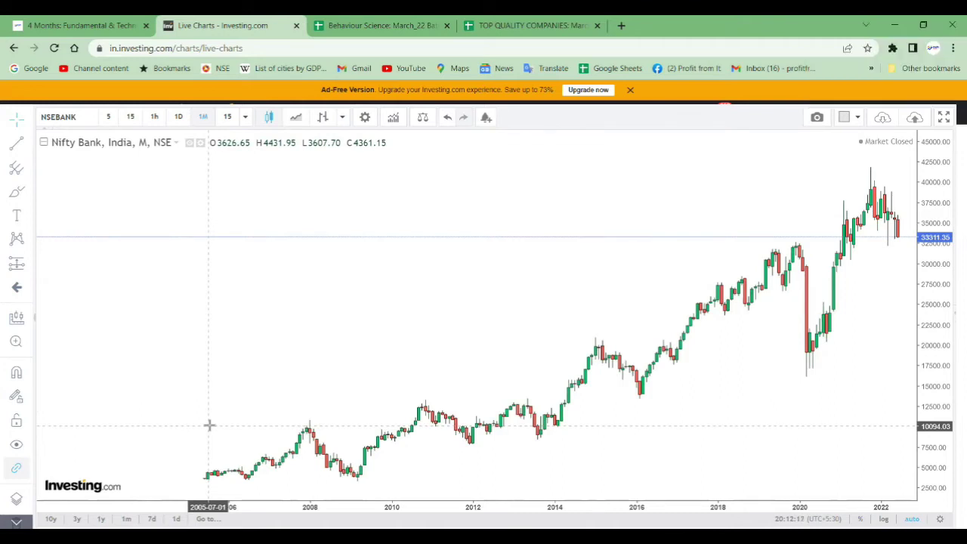
Search for "NIFTY", load the Nifty 50 chart and examine its long-term monthly history back to the late 1990s
type("NIFTY")
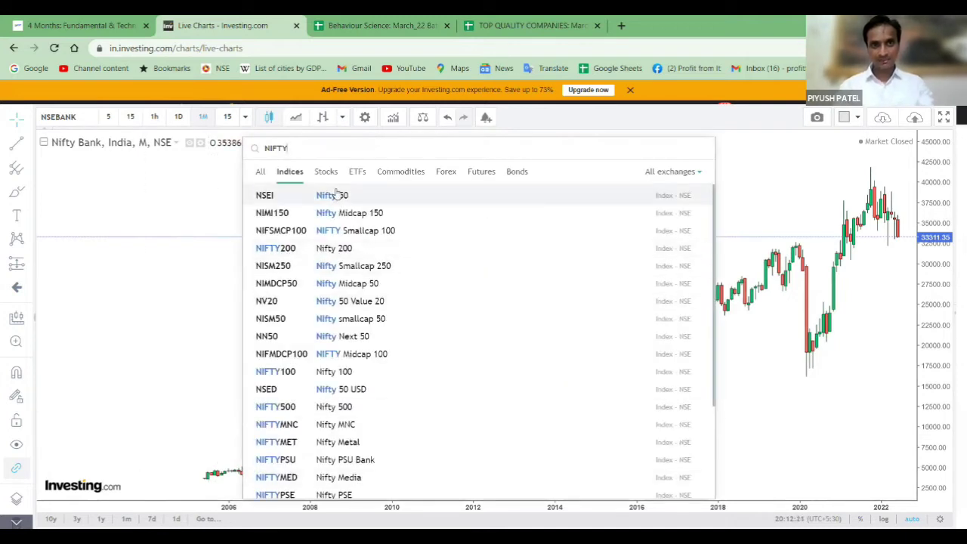
left_click(337, 193)
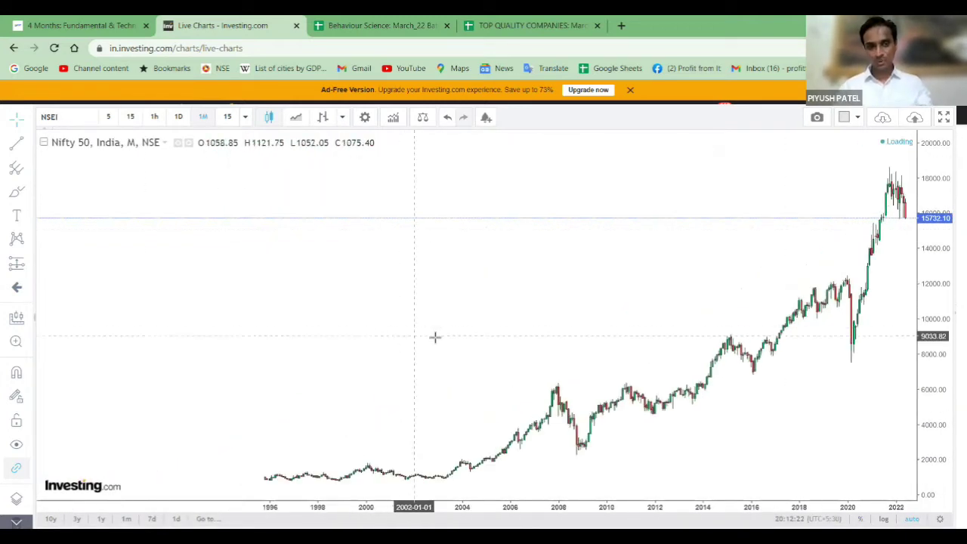
scroll(250, 380, "up", 2)
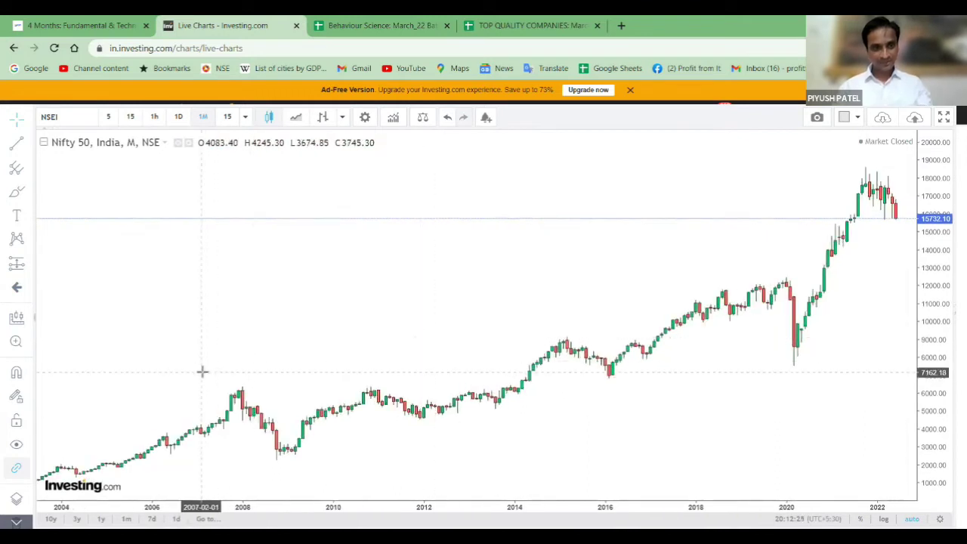
scroll(198, 371, "down", 1)
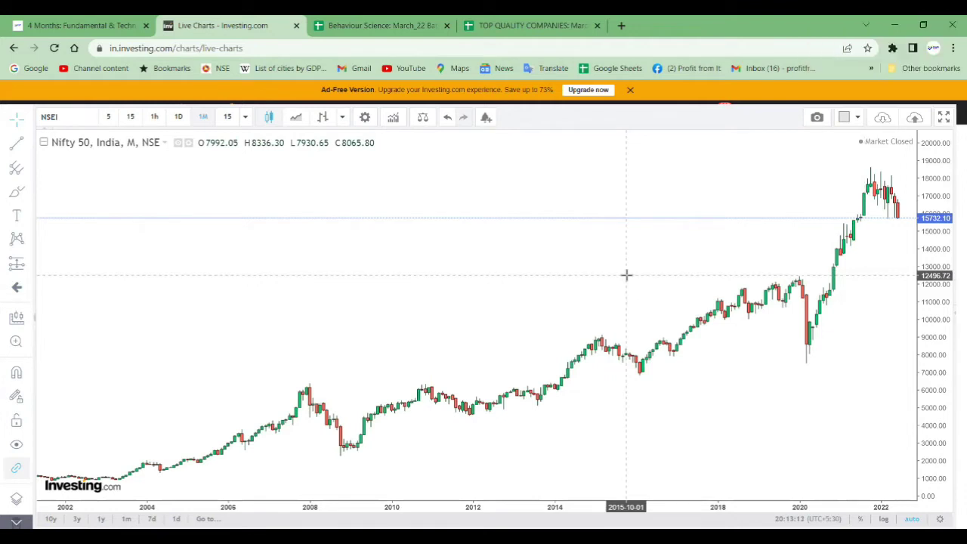
scroll(627, 275, "down", 2)
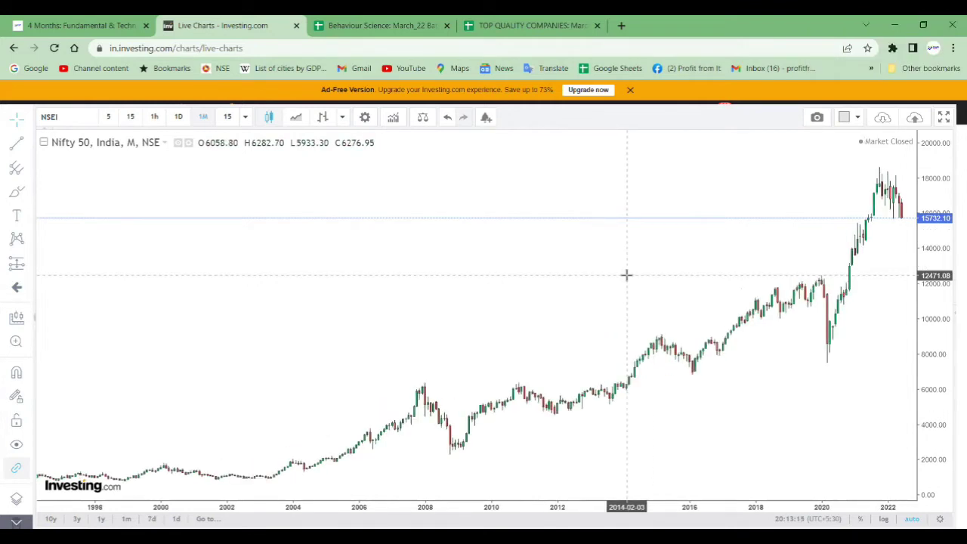
scroll(521, 378, "down", 1)
scroll(521, 375, "up", 1)
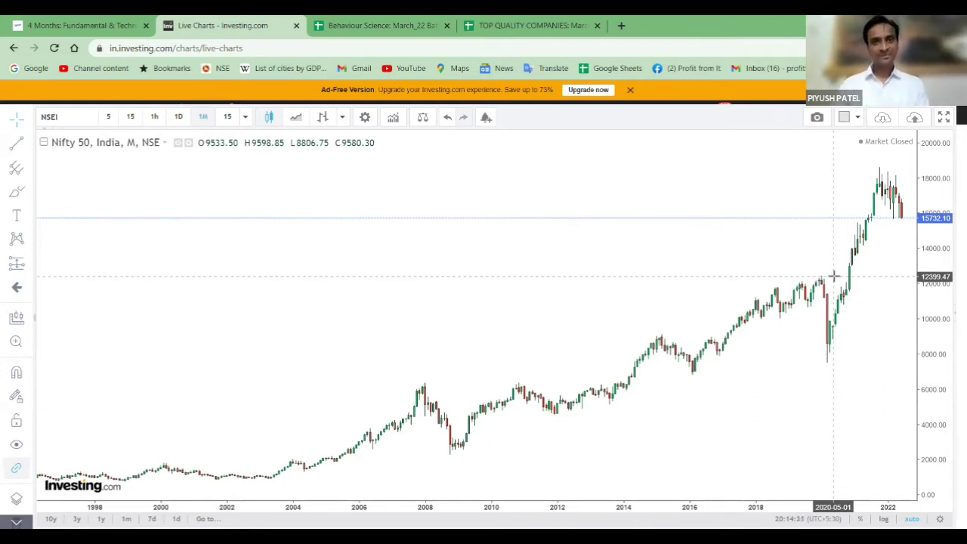
Switch to the "Behaviour Science: March_22 Batch" spreadsheet, find "hdfc" in the company list and open the linked HDFCBANK sheet
left_click(378, 25)
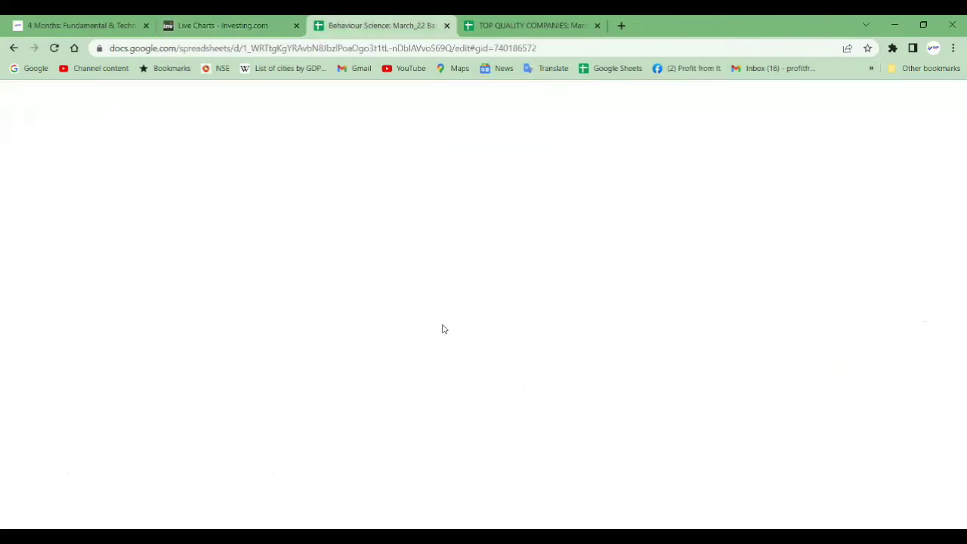
left_click(443, 293)
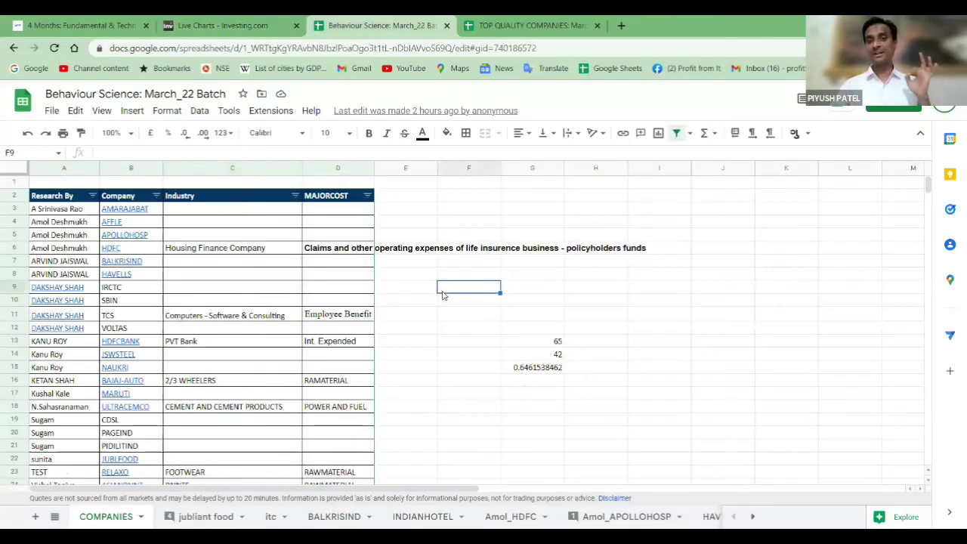
key("ctrl+f")
type("hdfc")
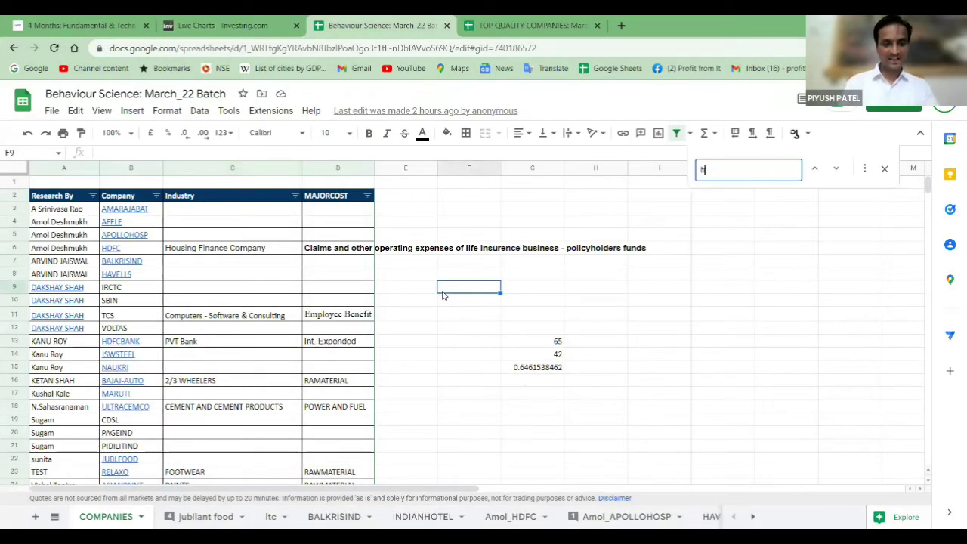
mouse_move(143, 341)
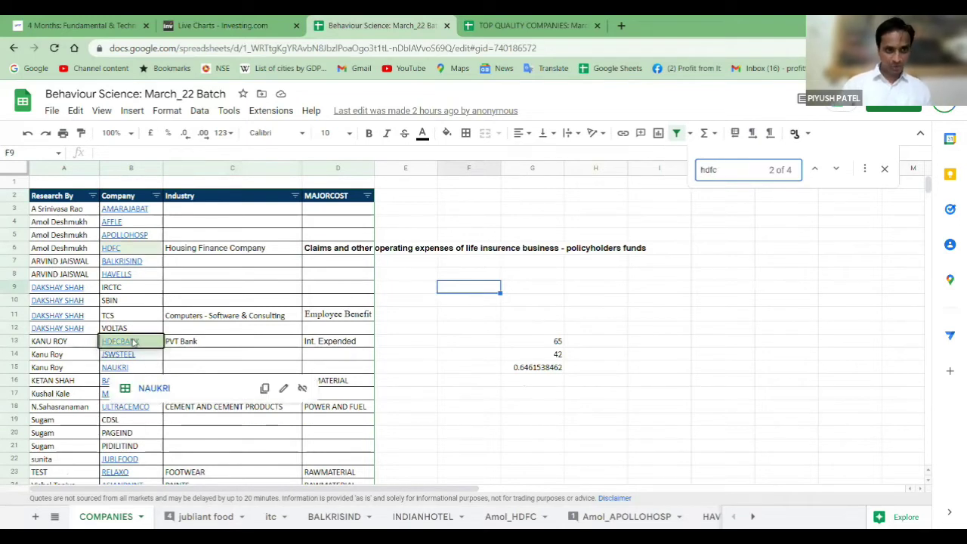
left_click(168, 366)
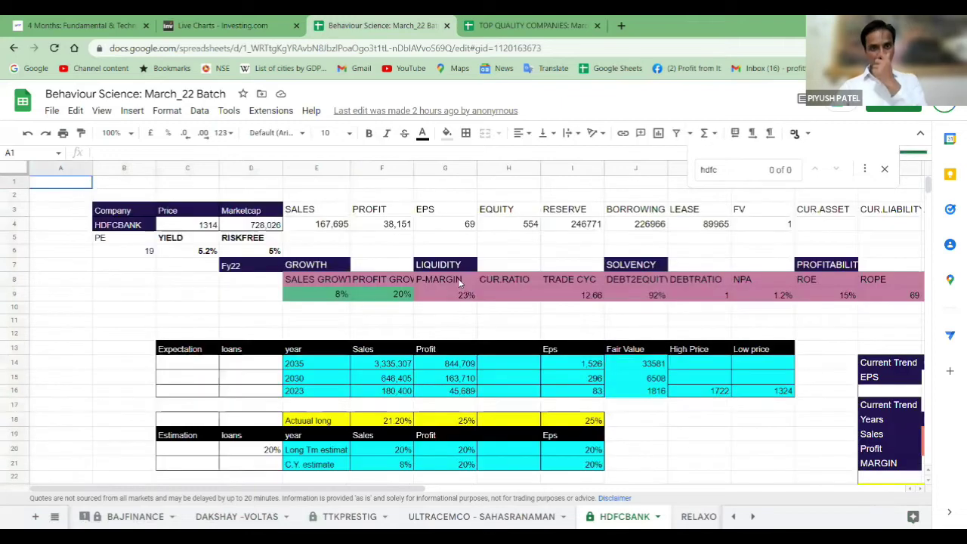
Review HDFCBANK's yearly data and growth table, inspecting the 27 y CAGR row and its sales formula in F26
scroll(439, 290, "down", 4)
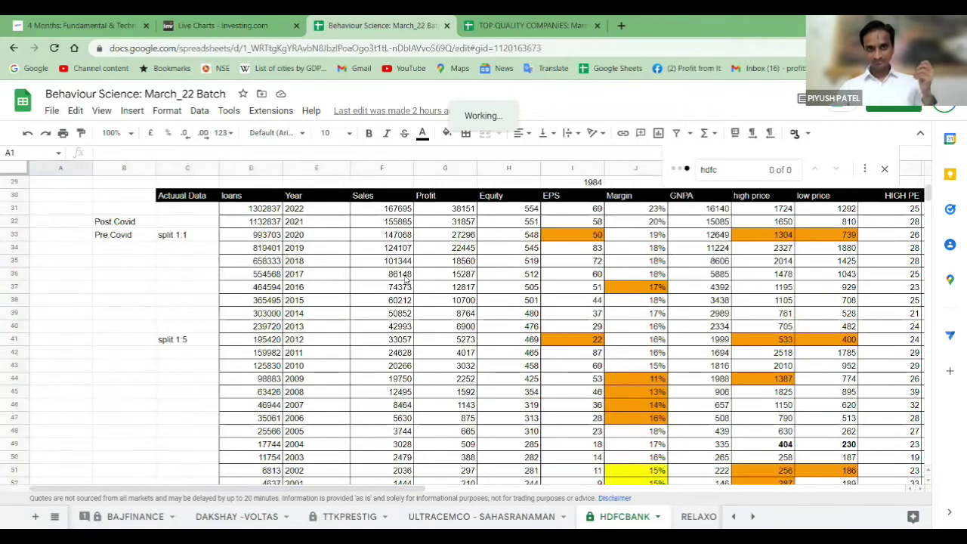
left_click(299, 238)
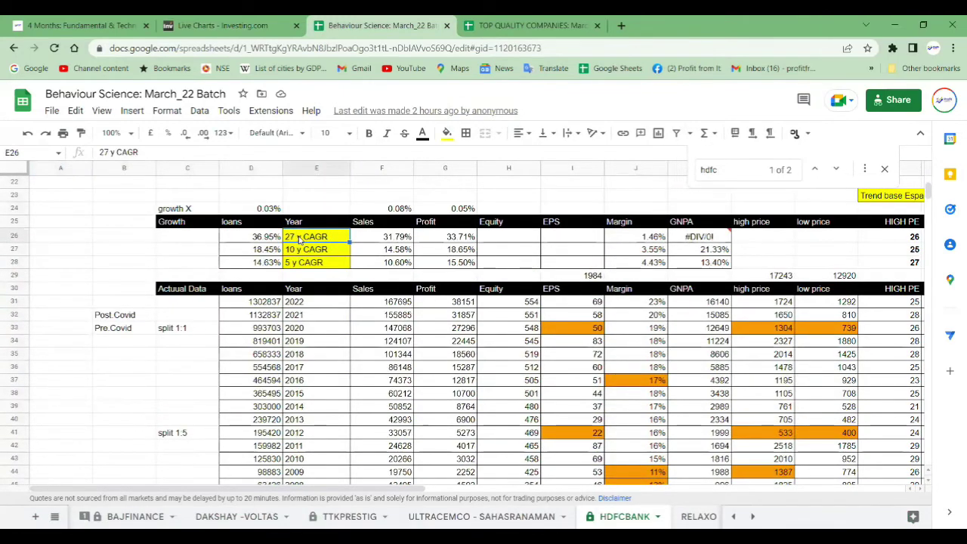
left_click(398, 241)
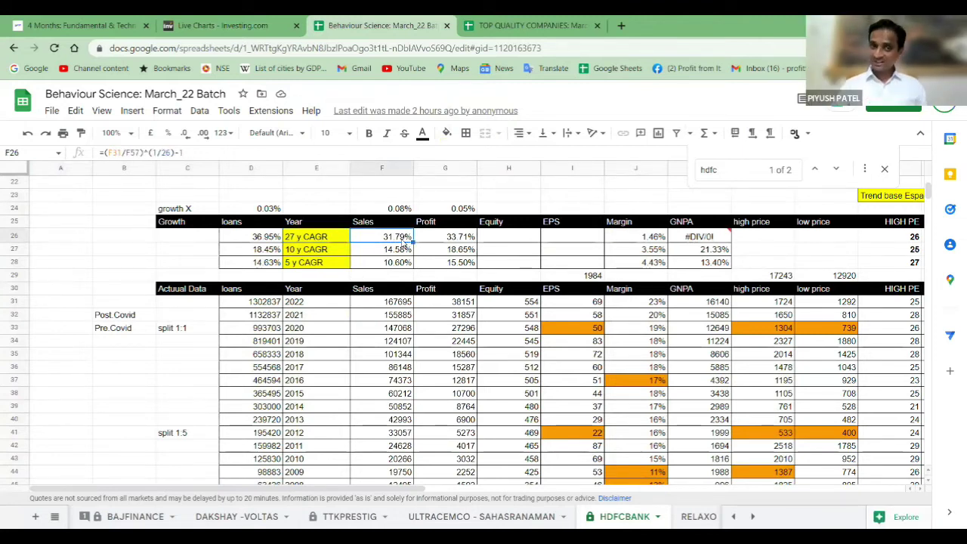
Switch to the Investing.com live chart and search the indices for "HDFC BANK", shortening the term to "HDFC"
left_click(221, 27)
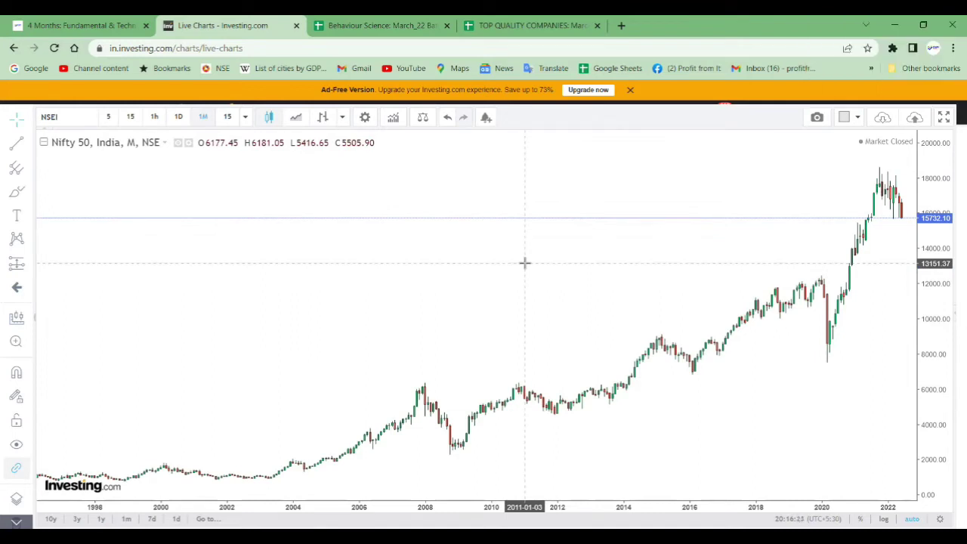
type("HDFC BANK")
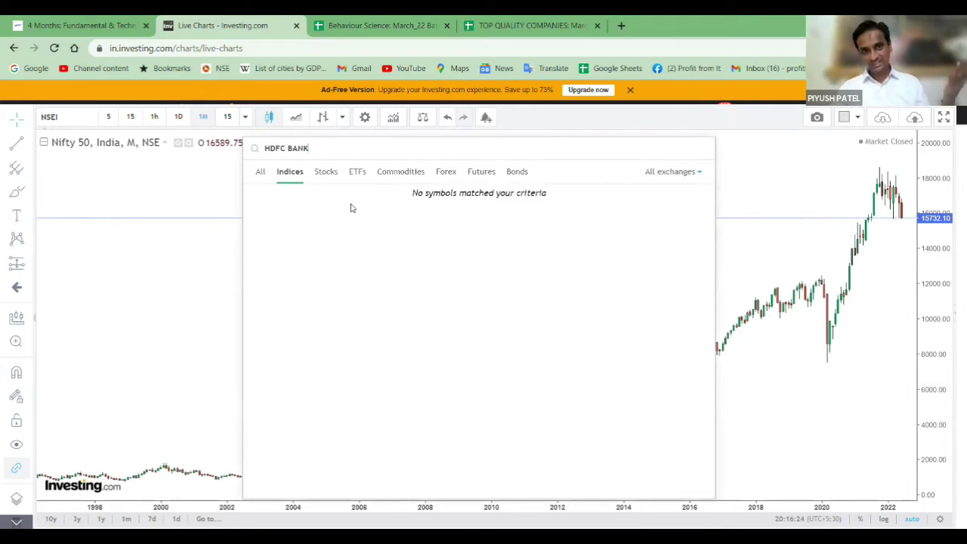
key("BackSpace")
key("BackSpace")
key("BackSpace")
key("BackSpace")
key("BackSpace")
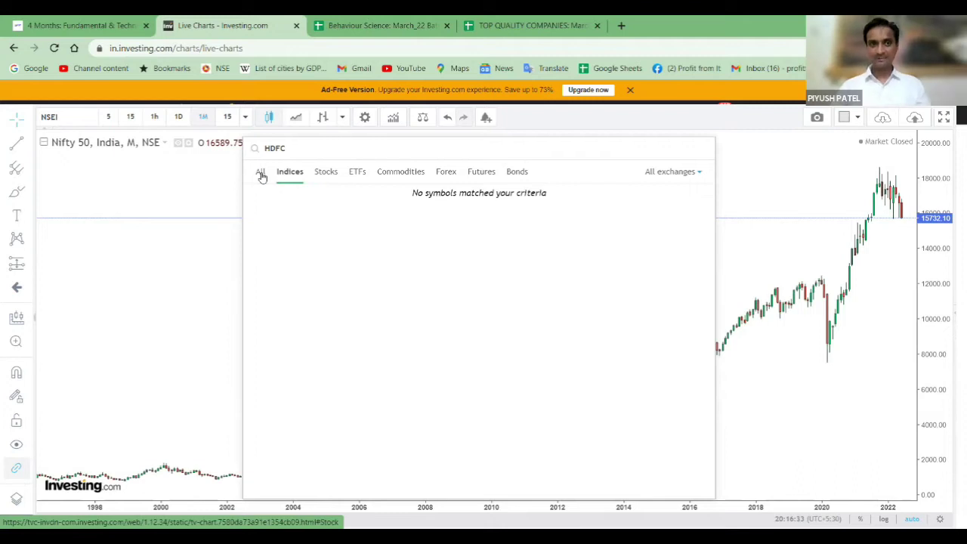
Widen the symbol search to all instrument types, look up "HDFCBANK", load HDFC Bank Ltd on NSE and examine its full monthly history
left_click(261, 174)
left_click(387, 150)
type("BANK")
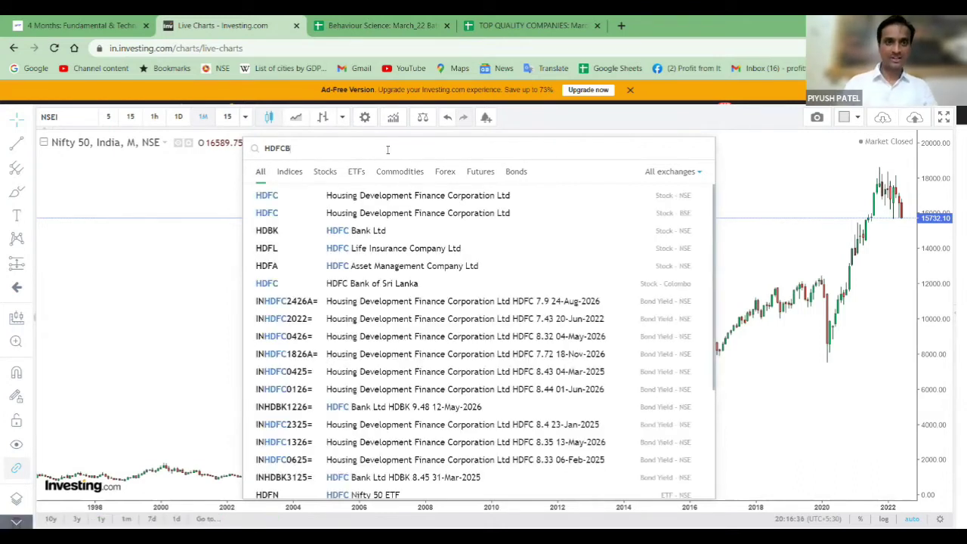
left_click(332, 195)
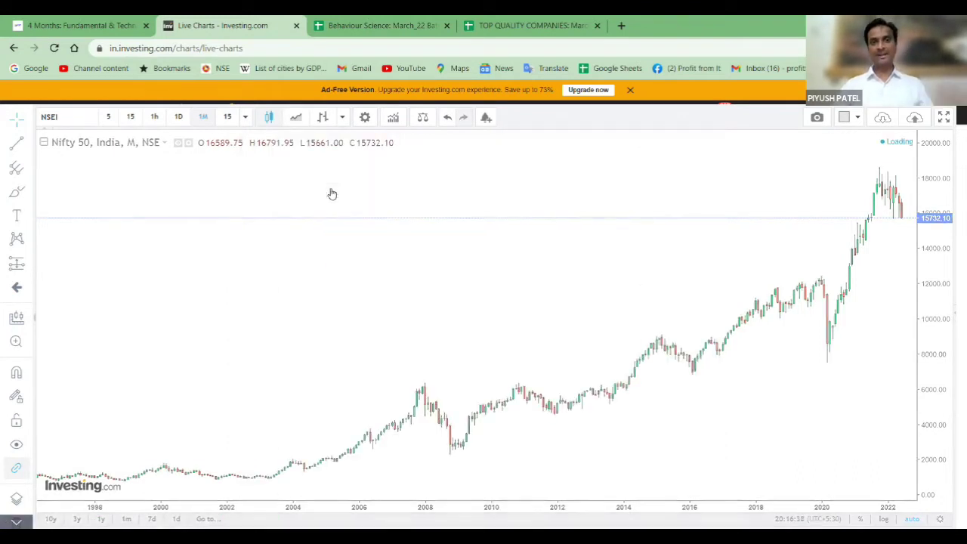
scroll(671, 323, "down", 2)
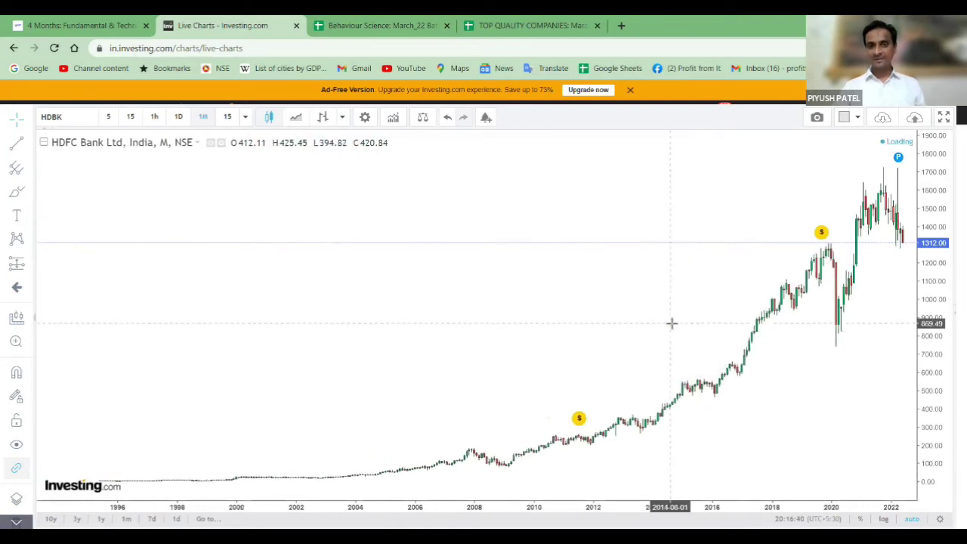
scroll(672, 323, "down", 1)
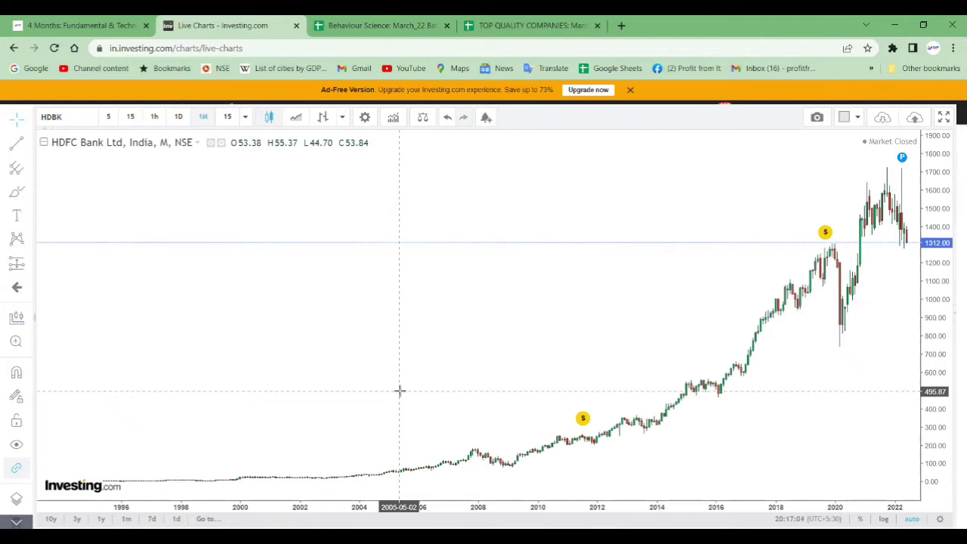
Switch to the "TOP QUALITY COMPANIES: March BATCH" spreadsheet and enter 1300 in K20 and 50 in K21 below the bank table
left_click(517, 23)
left_click(608, 430)
type("1300")
key("Return")
type("50")
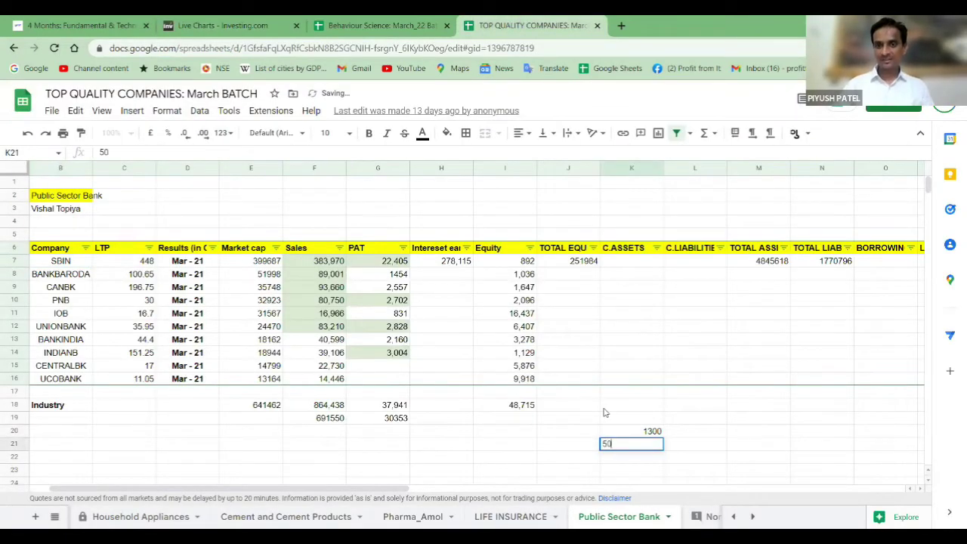
key("Return")
Divide 1300 by 50 in K22 with the formula =K20/K21 and select the result cell
type("=")
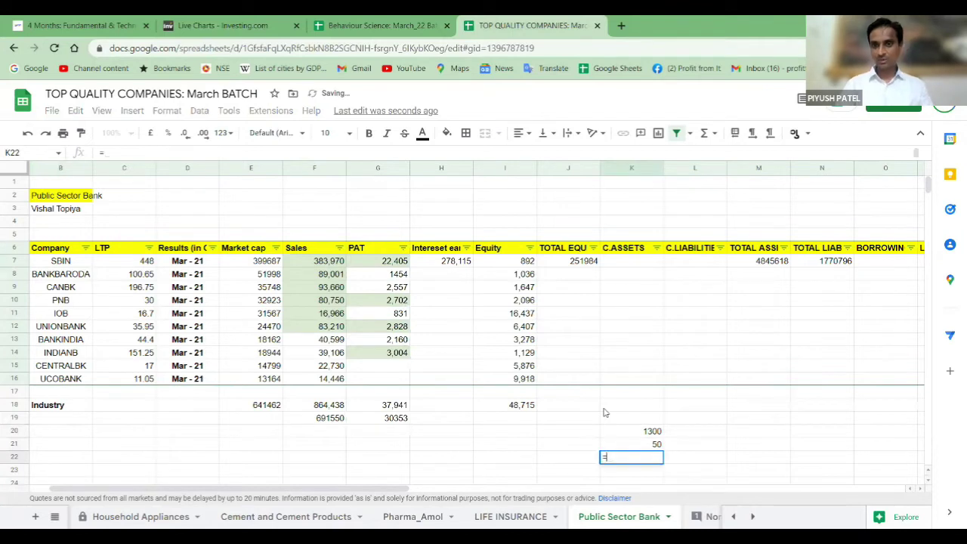
key("Up")
key("Up")
type("/")
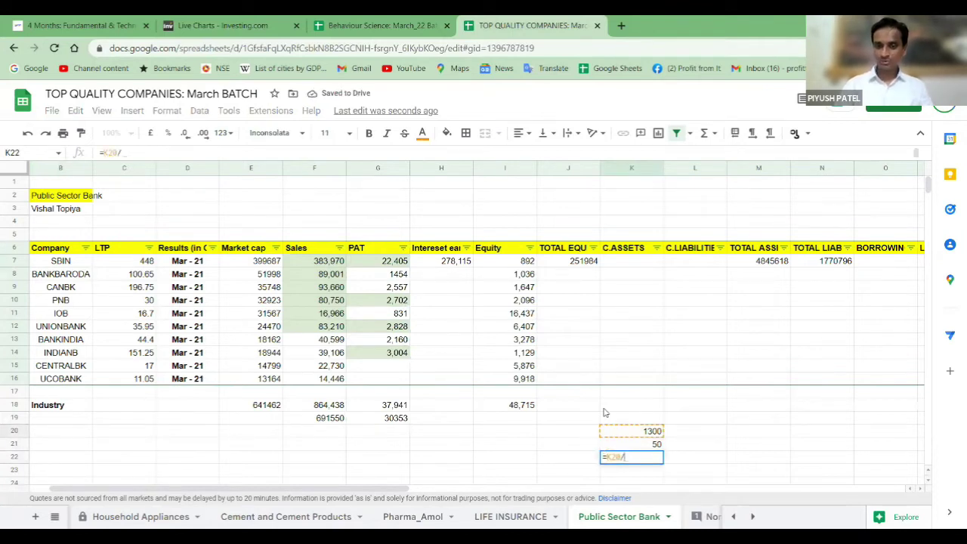
key("Up")
key("Return")
key("Up")
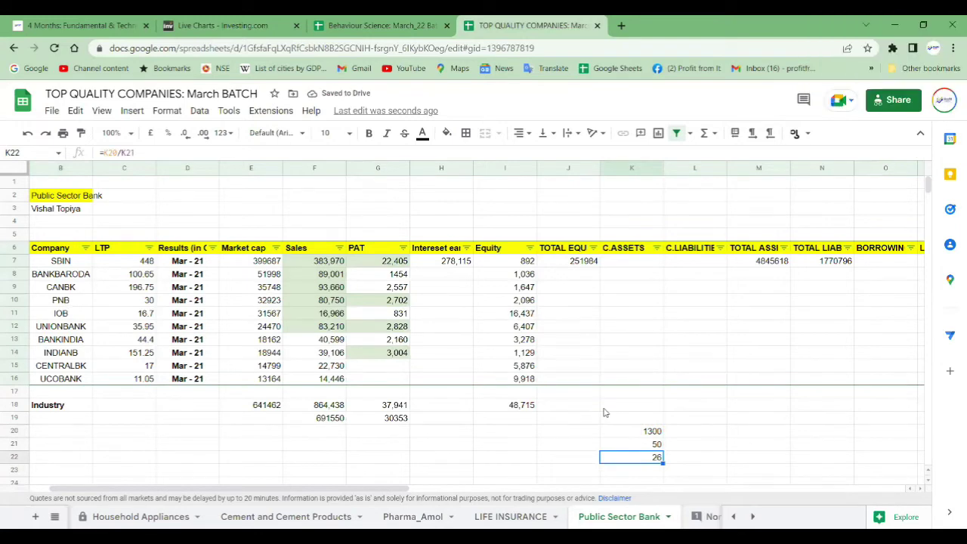
Switch back to the Investing.com live chart, search for "KOTAK" and load the Kotak Mahindra Bank Ltd. NSE stock chart
left_click(215, 25)
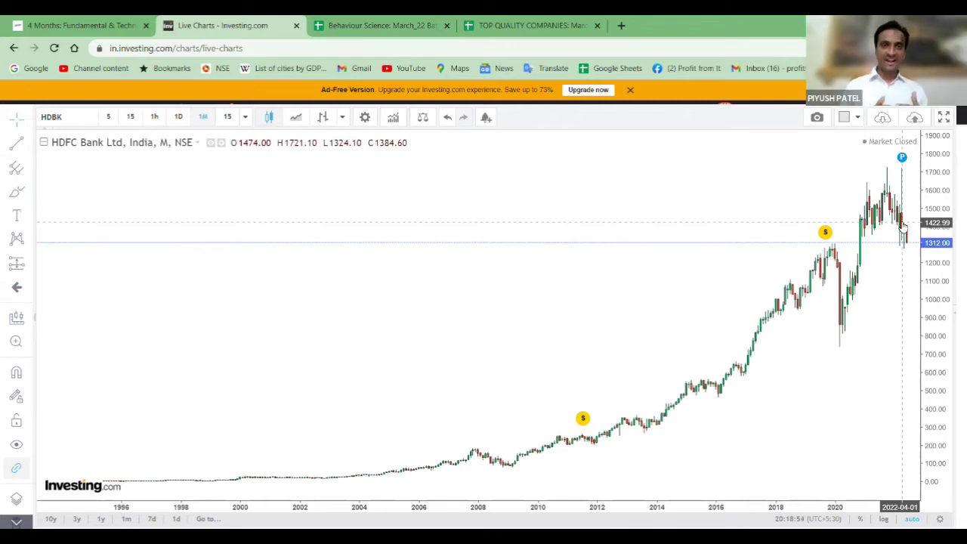
type("KOTAK")
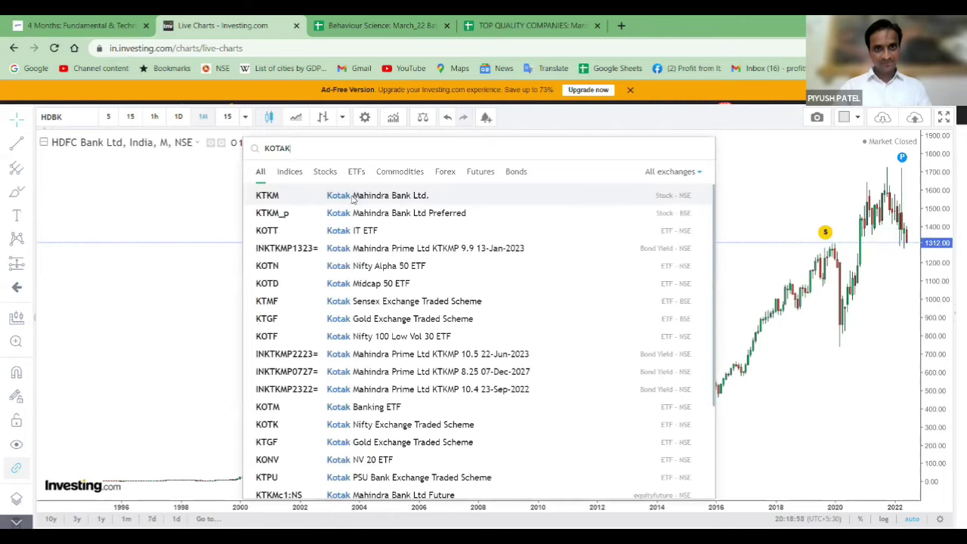
left_click(353, 198)
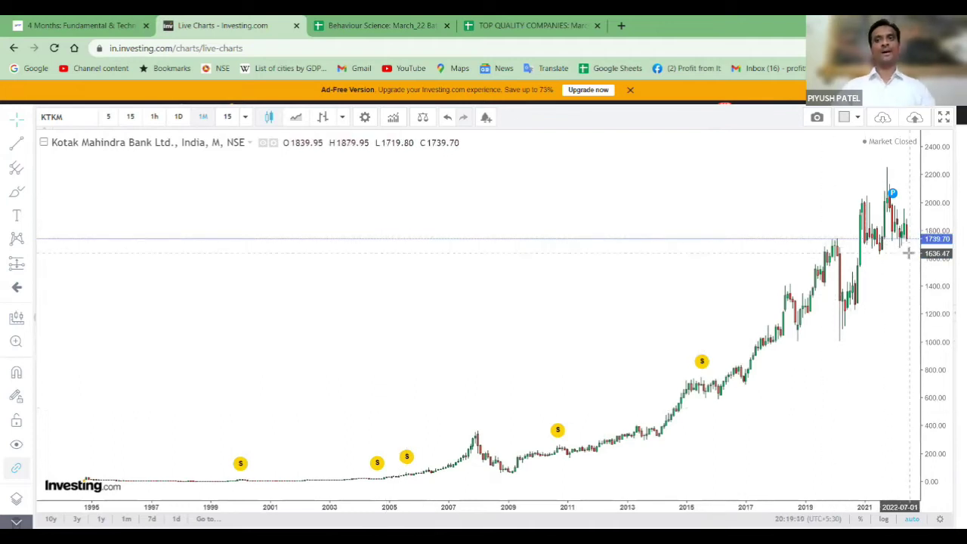
Switch to the "TOP QUALITY COMPANIES: March BATCH" spreadsheet and enter 1700 in L20 and 40 in L21
key("ctrl+4")
left_click(683, 446)
type("40")
key("Up")
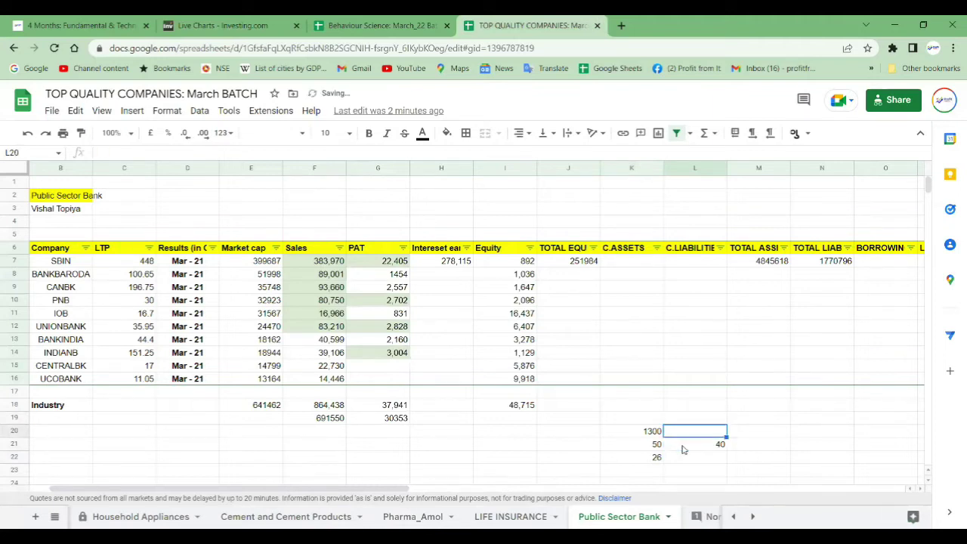
type("1700")
key("Return")
Copy the division formula from K22 into L22 to divide 1700 by 40
key("Down")
key("Left")
key("ctrl+c")
key("Right")
key("ctrl+v")
key("Left")
key("Right")
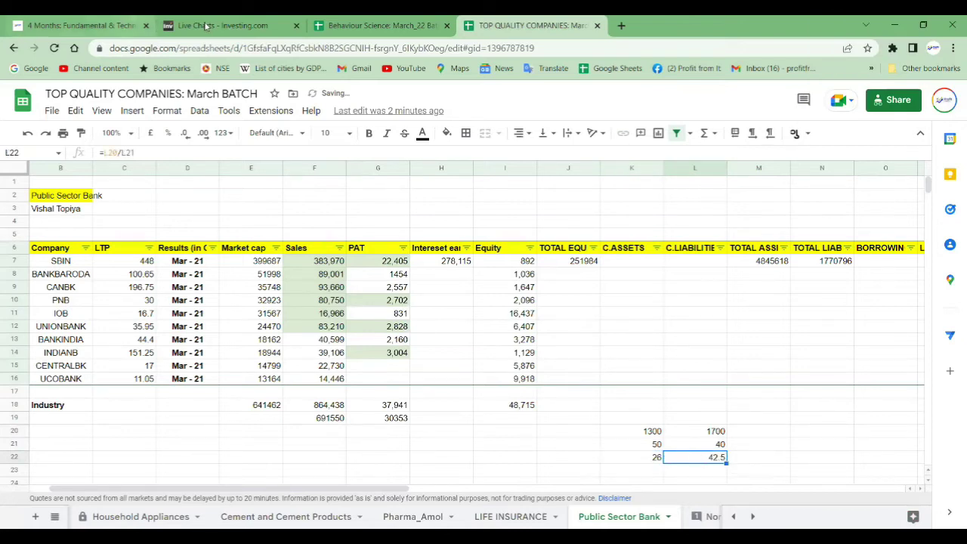
Switch back to the Investing.com live chart, search for "ICICI BANK" and load the ICICI Bank Ltd NSE stock chart
left_click(205, 26)
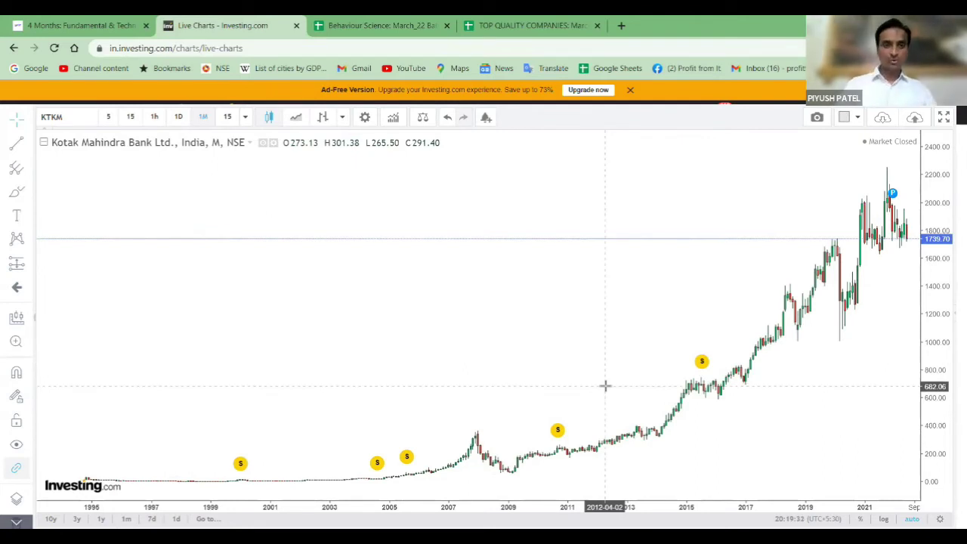
type("ICICI BANK")
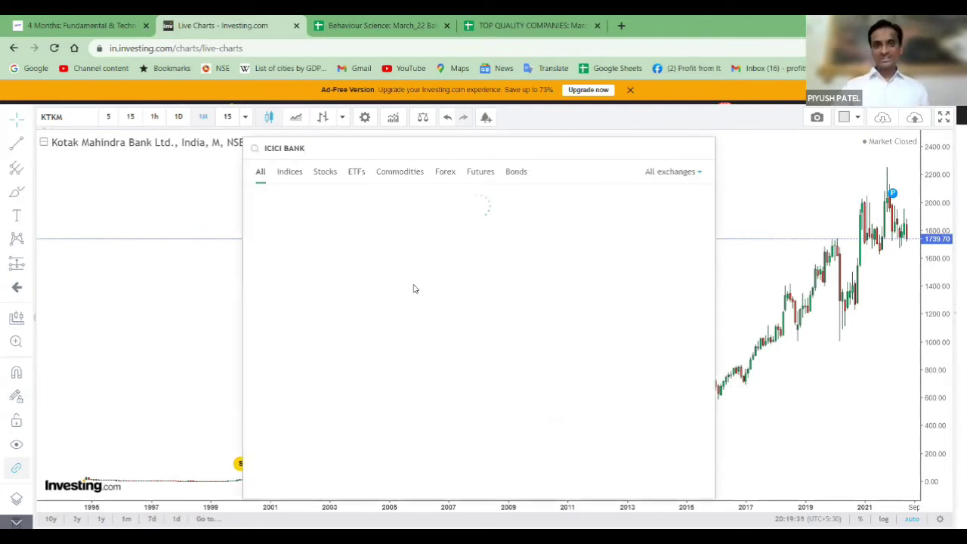
left_click(345, 197)
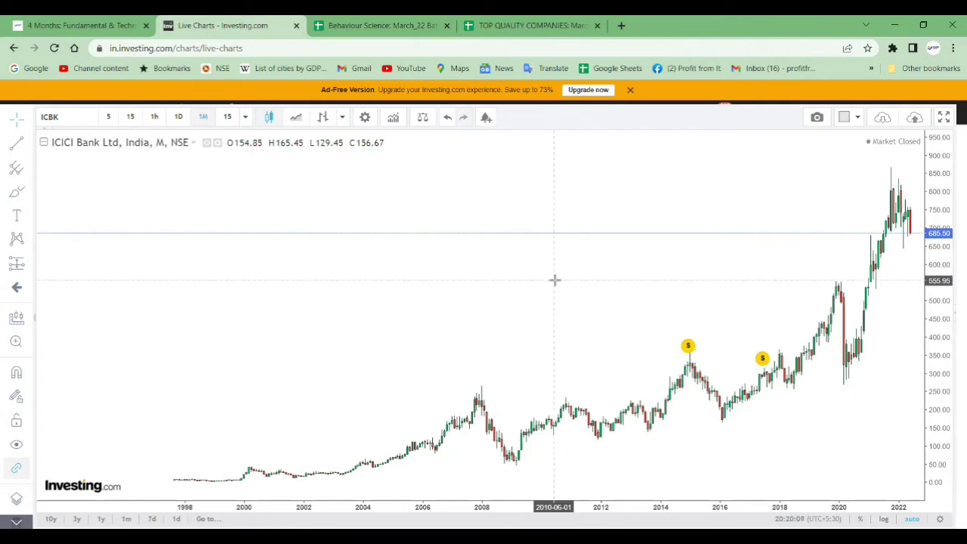
Check the SBIN entry in the public sector bank table, then load the State Bank Of India NSE chart on Investing.com by searching "SBIN"
left_click(533, 25)
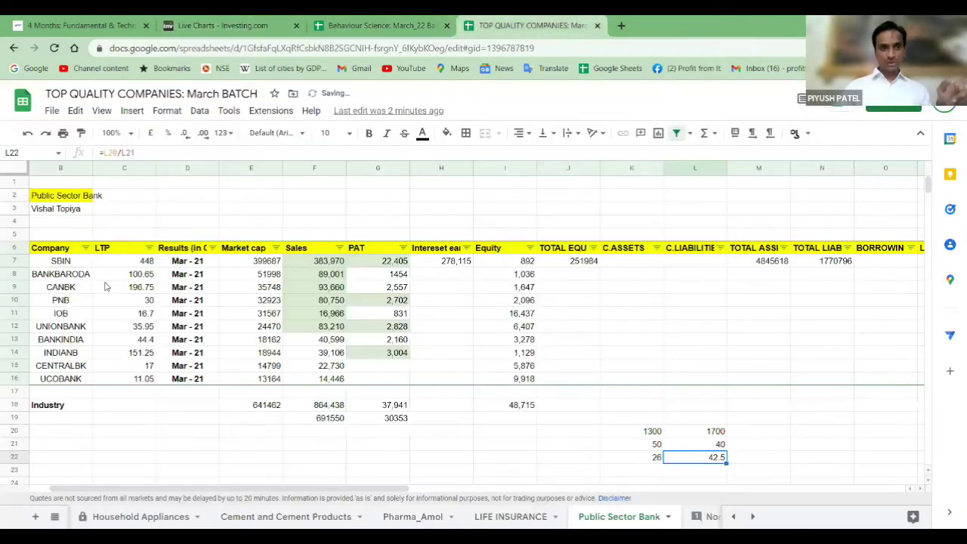
left_click(60, 261)
left_click(220, 25)
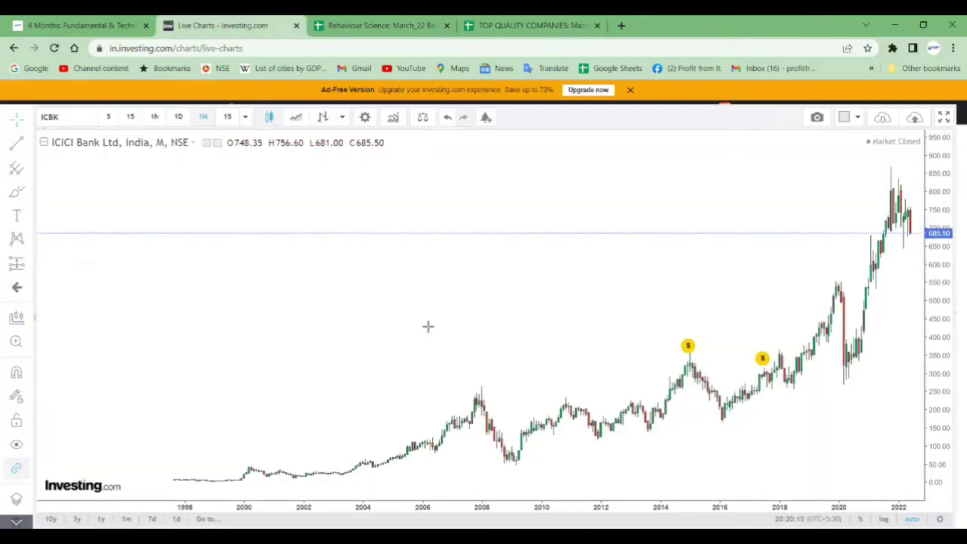
type("SBIN")
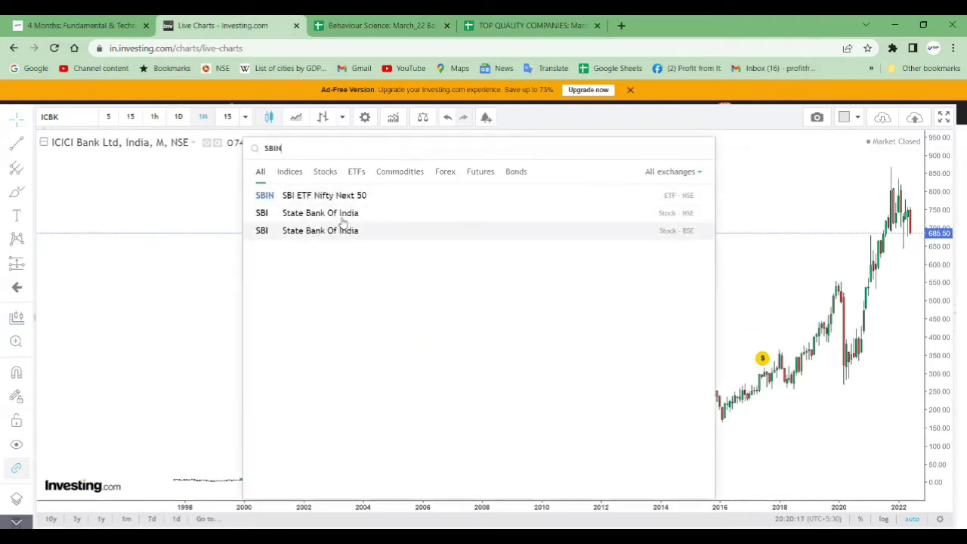
left_click(342, 214)
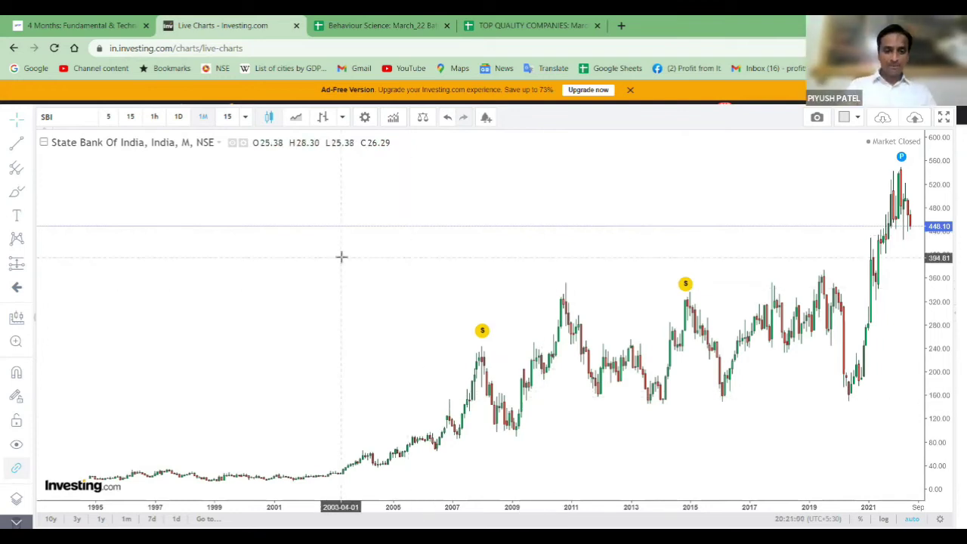
Search the indices for "PSU BAN", load the Nifty PSU Bank index chart and examine its full monthly history
type("PSU BAN")
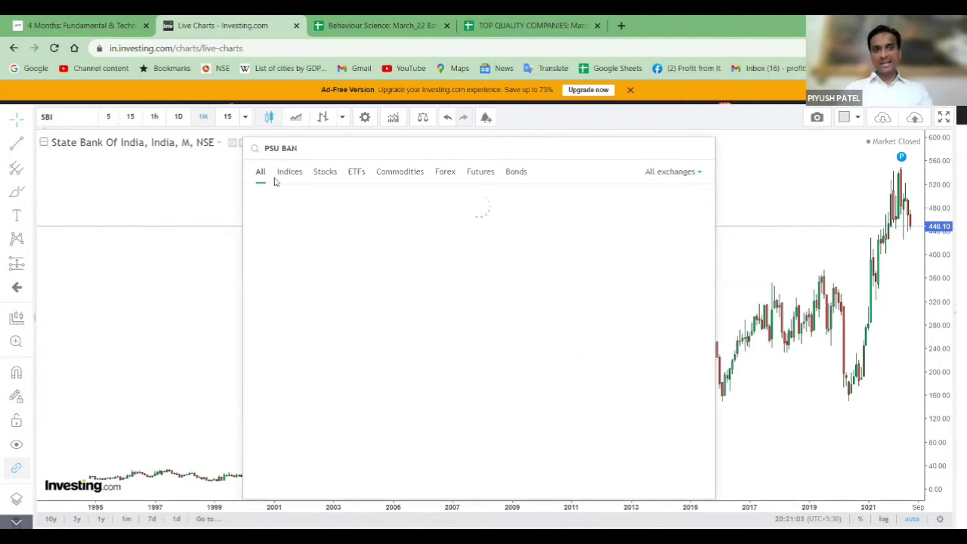
left_click(290, 173)
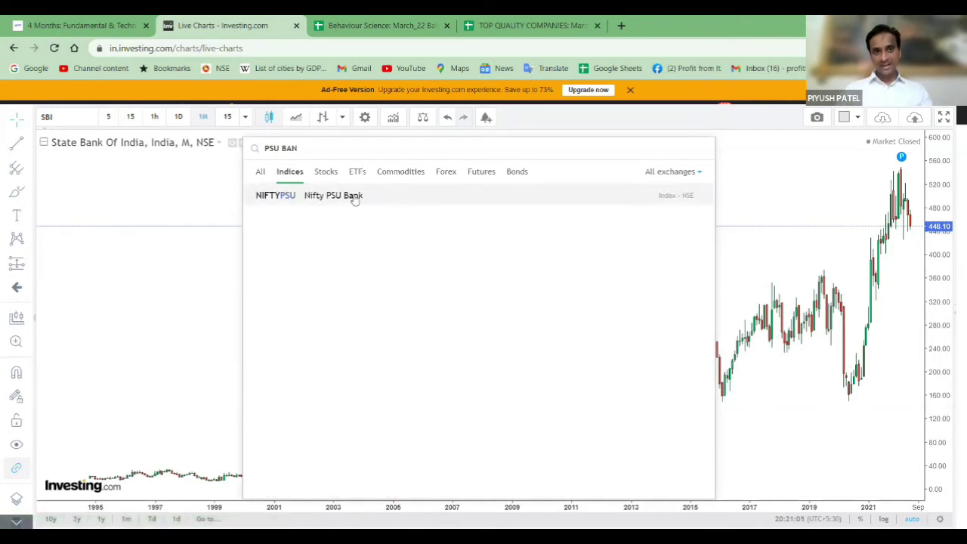
left_click(352, 197)
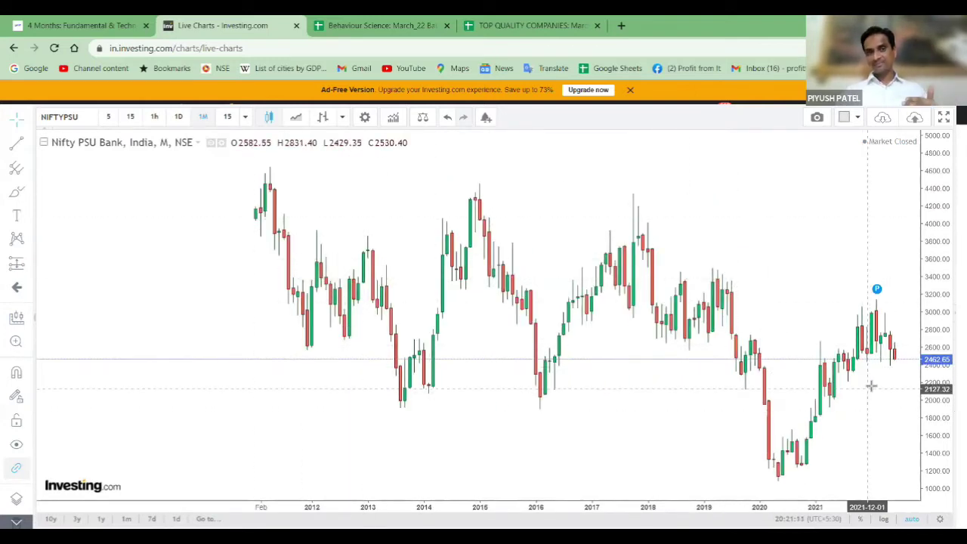
scroll(870, 386, "up", 2)
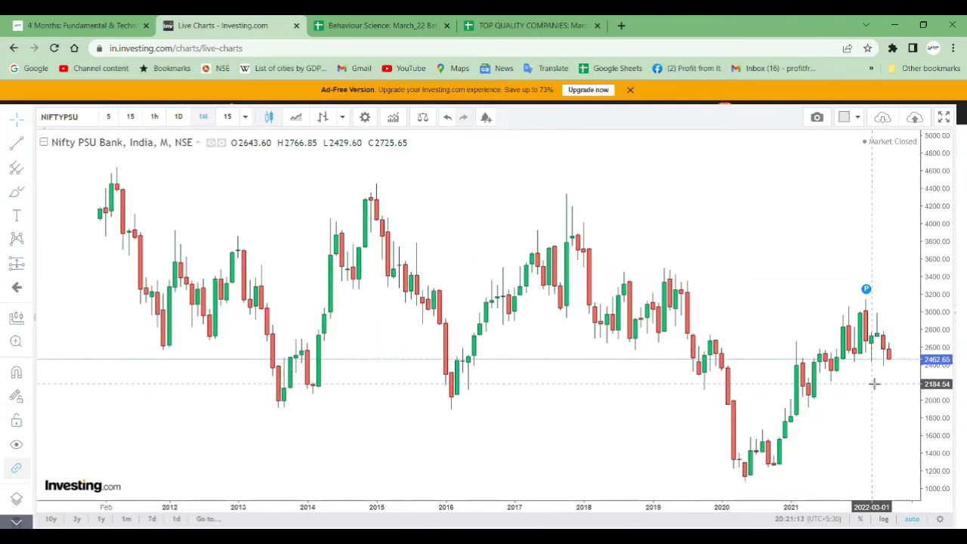
scroll(875, 384, "down", 2)
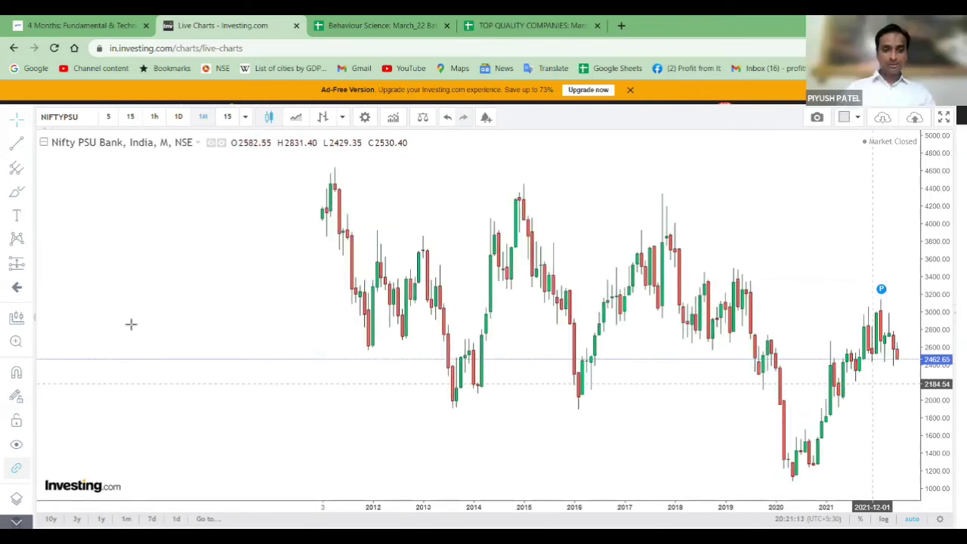
Search all instrument types for "SBIN", reload the State Bank Of India NSE chart and examine its full monthly history
type("SBIN")
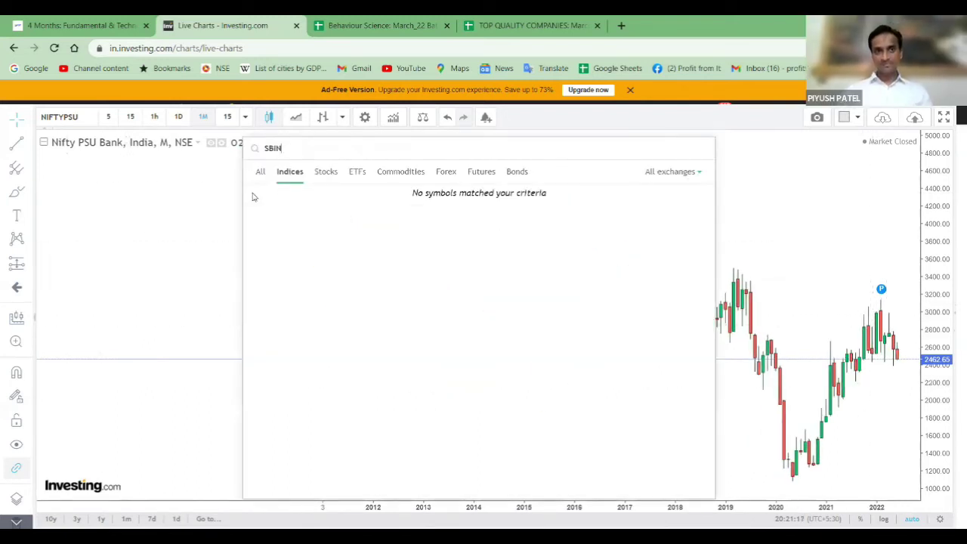
left_click(261, 172)
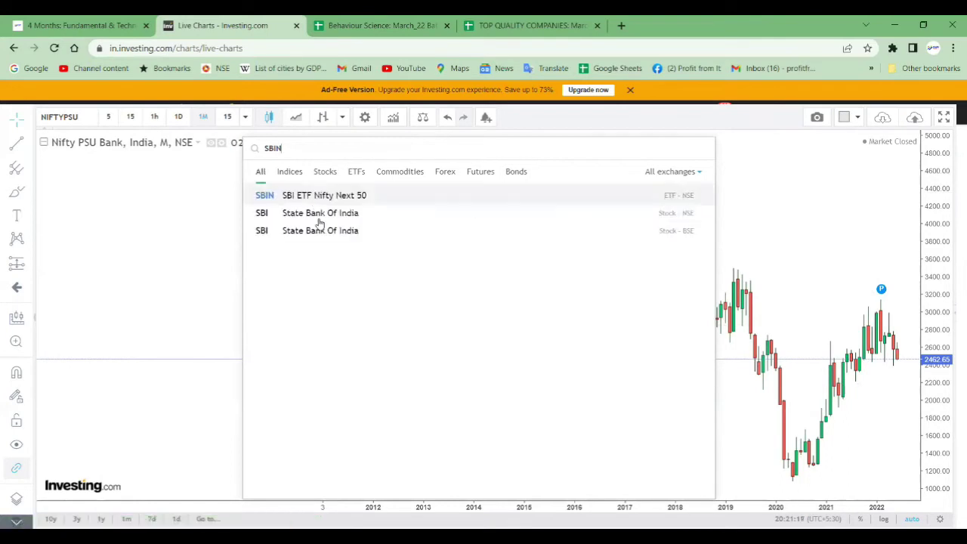
left_click(321, 216)
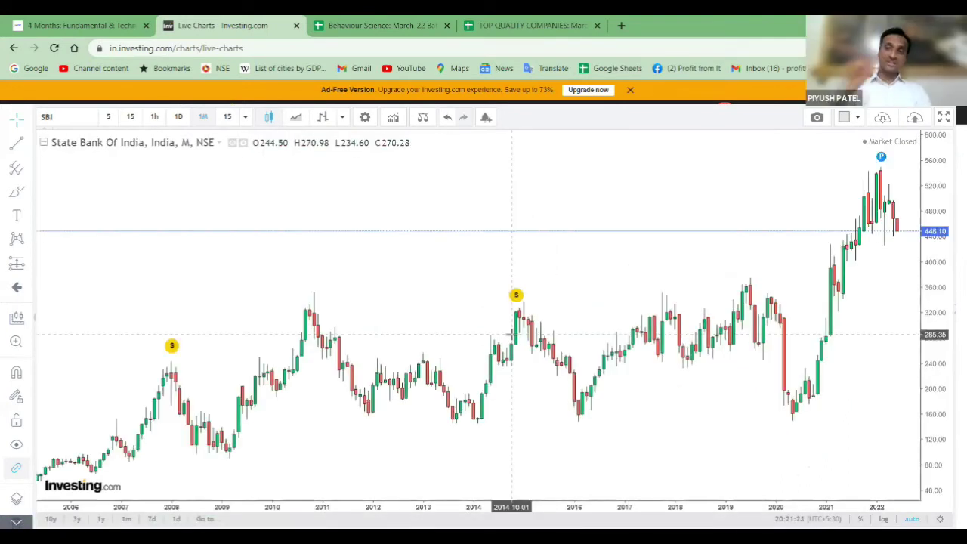
scroll(717, 342, "down", 5)
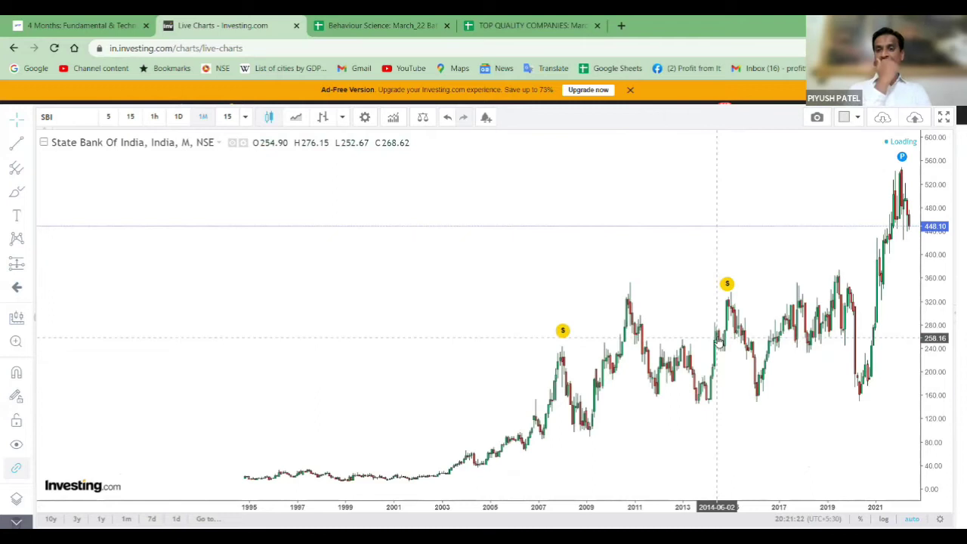
scroll(717, 341, "up", 2)
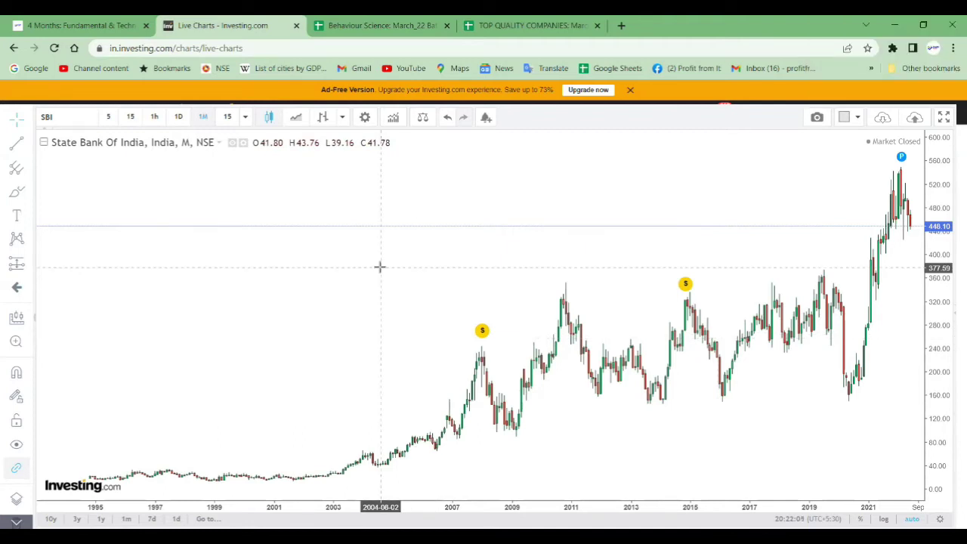
Search for "BANK OF INDIA" and load the Bank of India Ltd NSE stock chart
type("BANK OF INDIA")
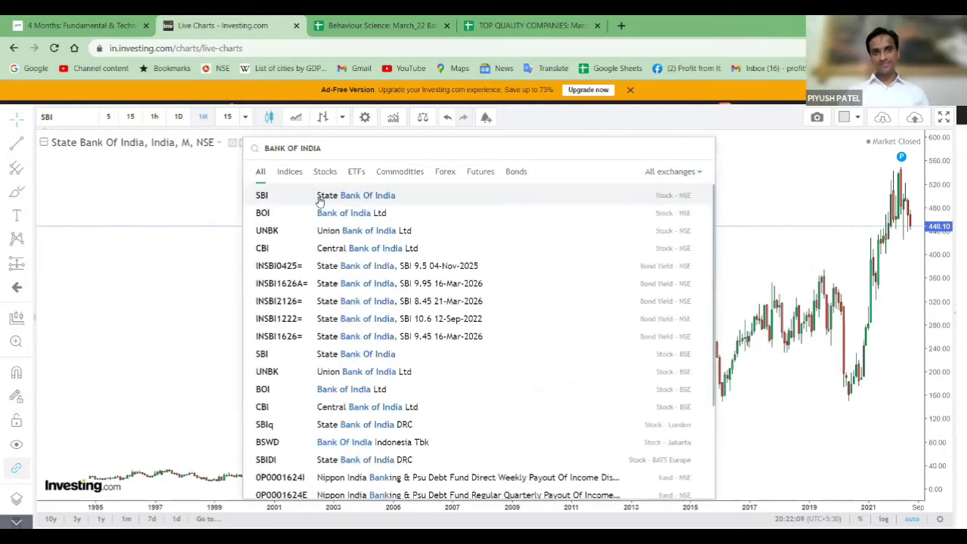
left_click(335, 214)
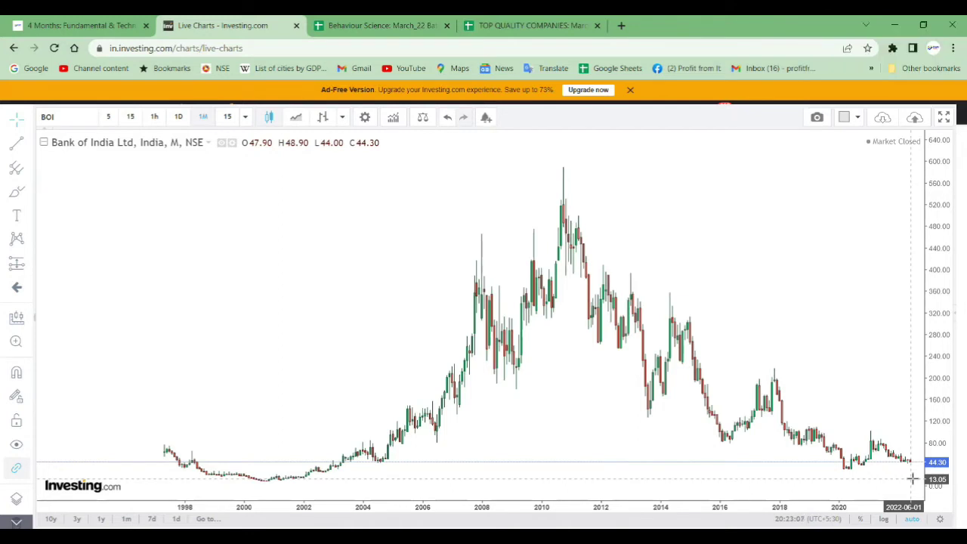
Switch to the "TOP QUALITY COMPANIES: March BATCH" spreadsheet and look across row 8 of the bank table to the Provisions for NPA column
left_click(526, 26)
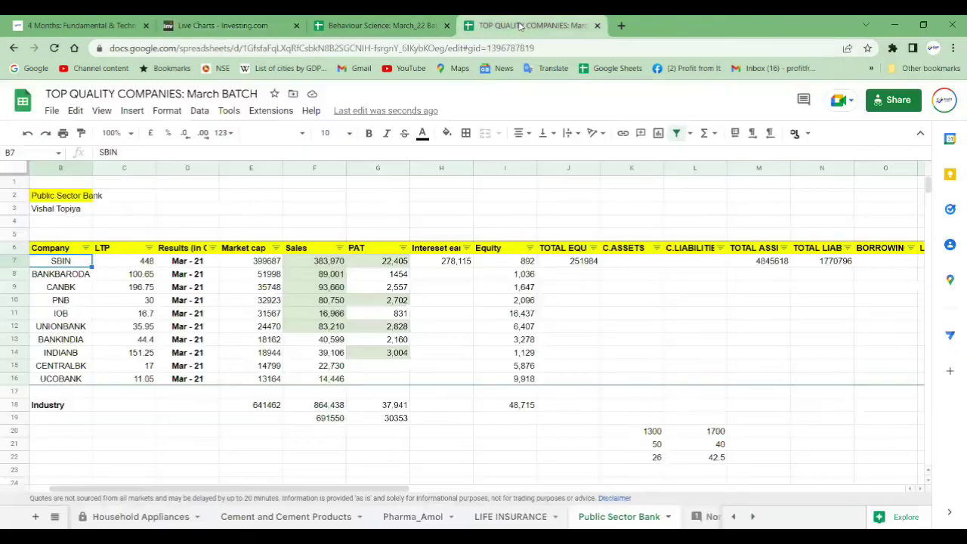
left_click(688, 273)
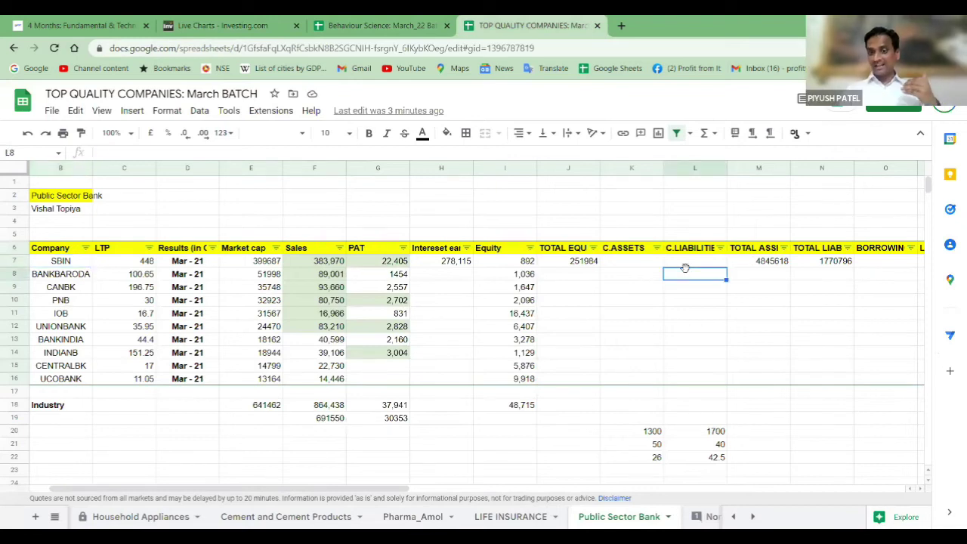
key("Right")
key("Right")
key("Right")
key("Right")
key("Right")
key("Right")
key("Right")
key("Right")
key("Right")
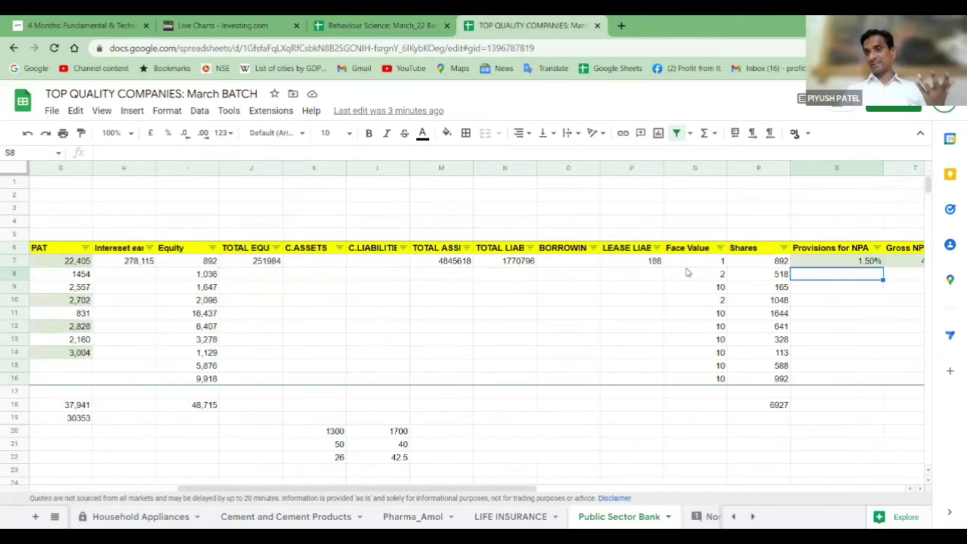
Examine the Provisions for NPA, Gross NPA and ICR columns down the rows of the public sector bank table
key("Left")
key("Down")
key("Down")
key("Down")
key("Down")
key("Down")
key("Down")
key("Down")
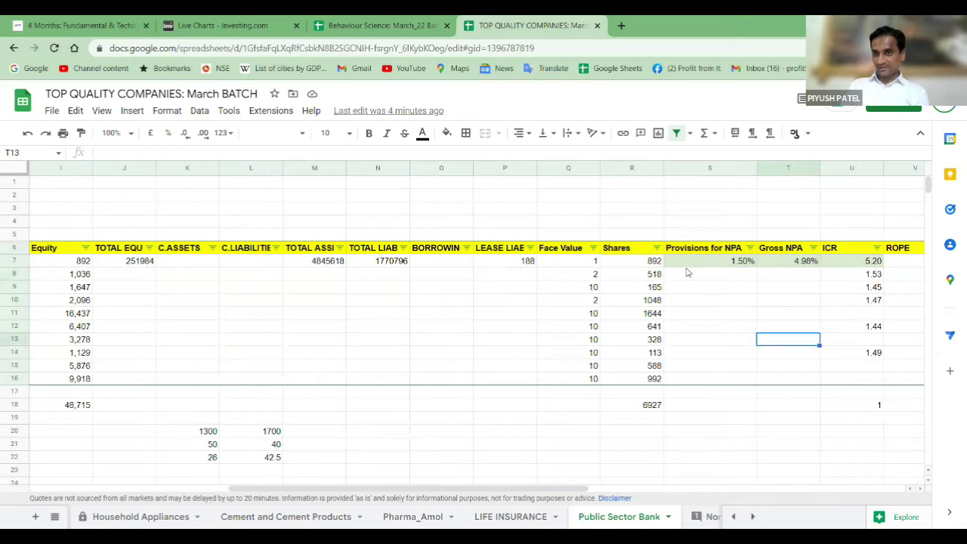
key("Up")
key("Up")
key("Up")
key("Up")
key("Up")
key("Up")
key("Up")
key("Down")
key("Down")
key("Up")
key("Up")
key("Down")
key("Down")
key("Down")
key("Down")
key("Down")
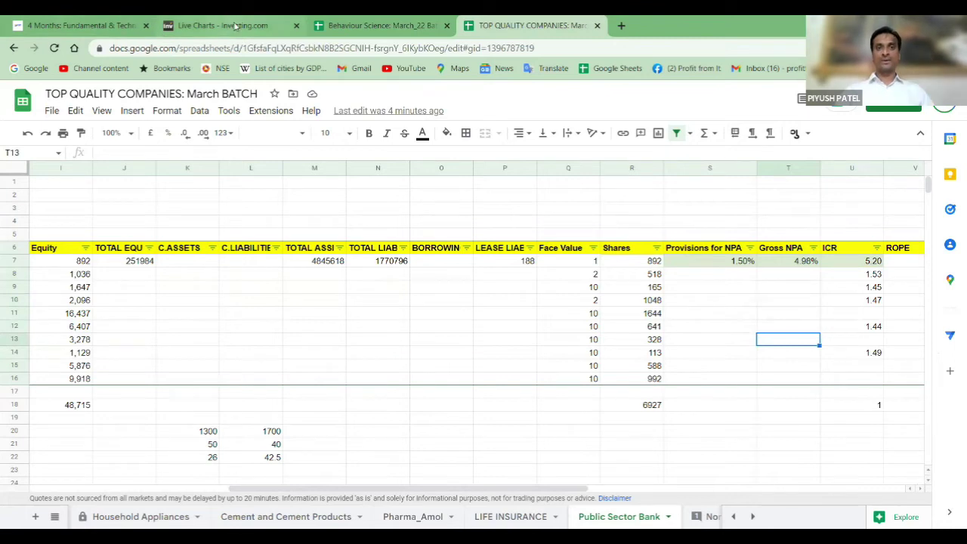
Switch back to the Investing.com live chart, search for "BANK OF BARODA", load its NSE stock and examine the full monthly history
left_click(206, 24)
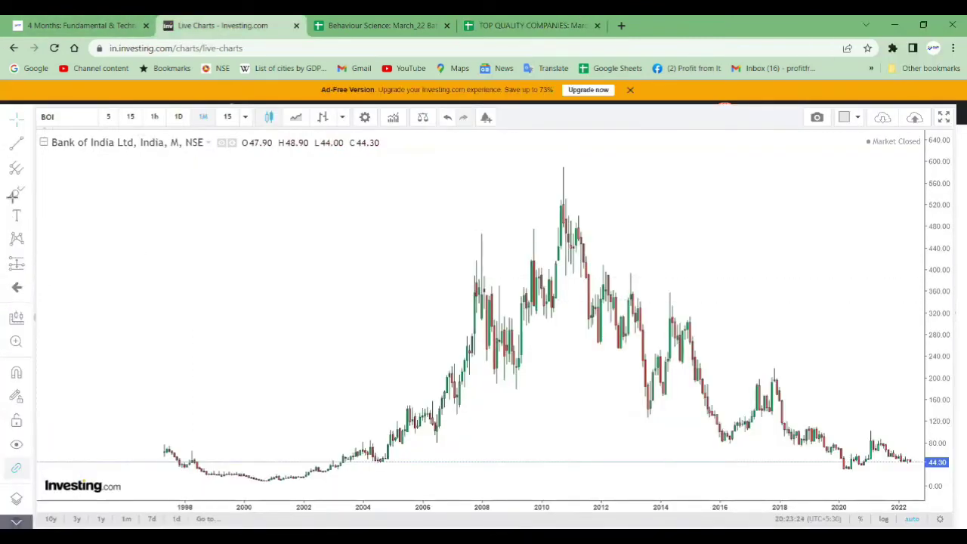
scroll(382, 330, "up", 1)
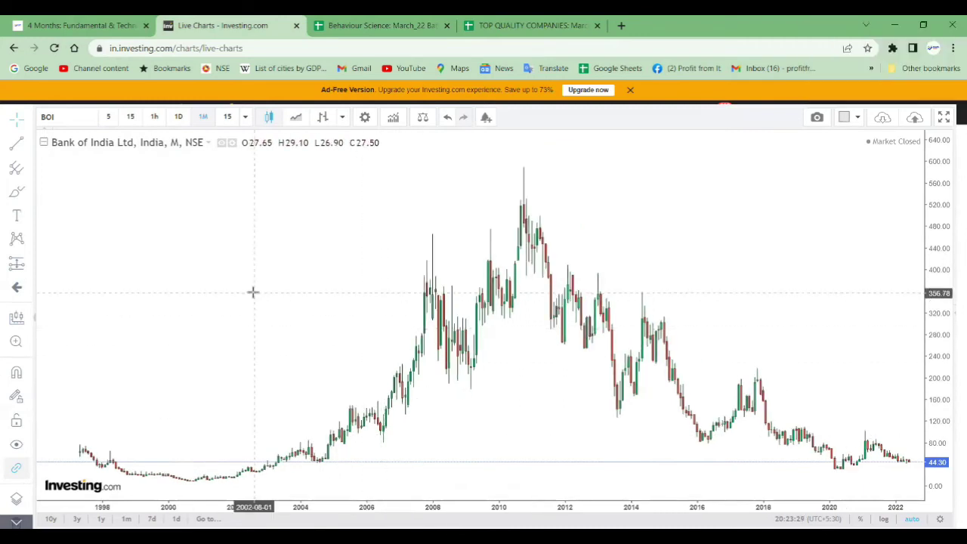
type("BANK")
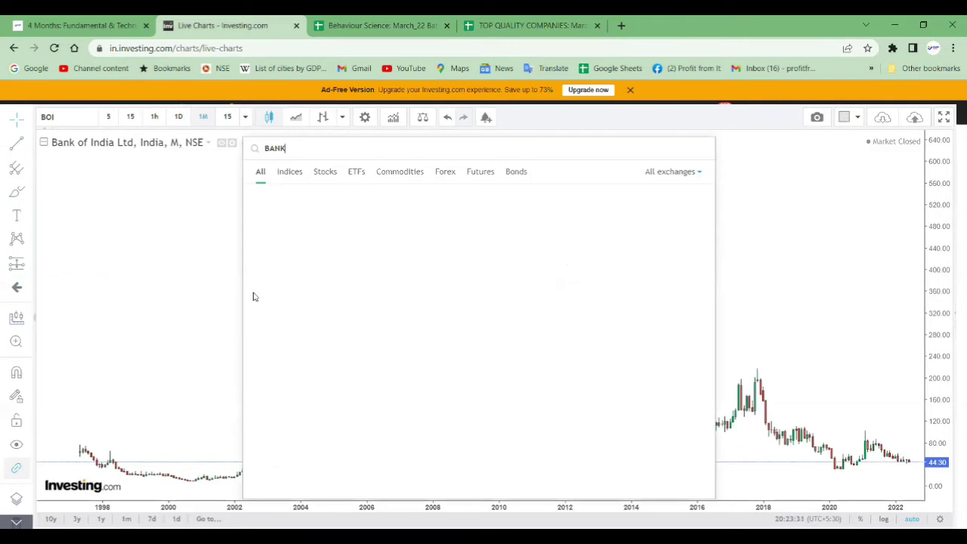
type(" OF BARODA")
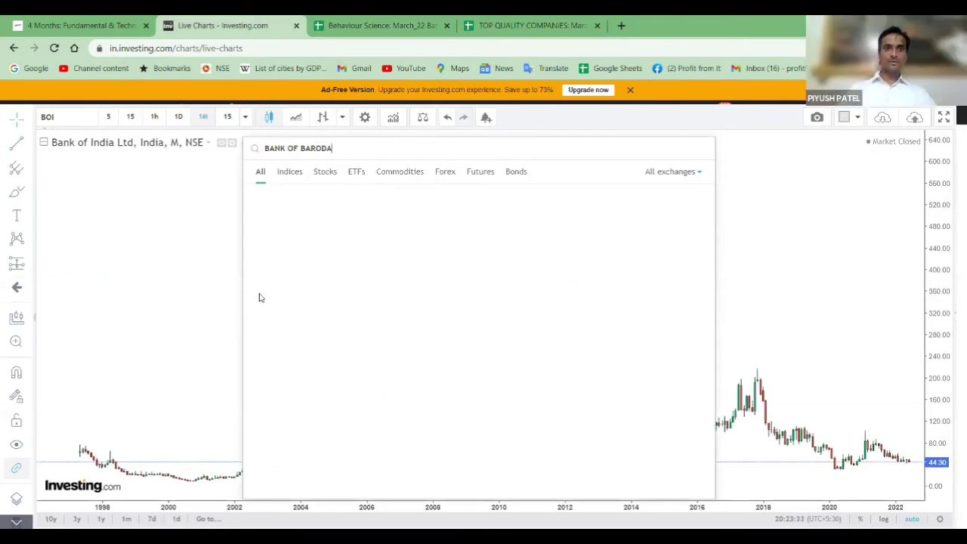
left_click(319, 199)
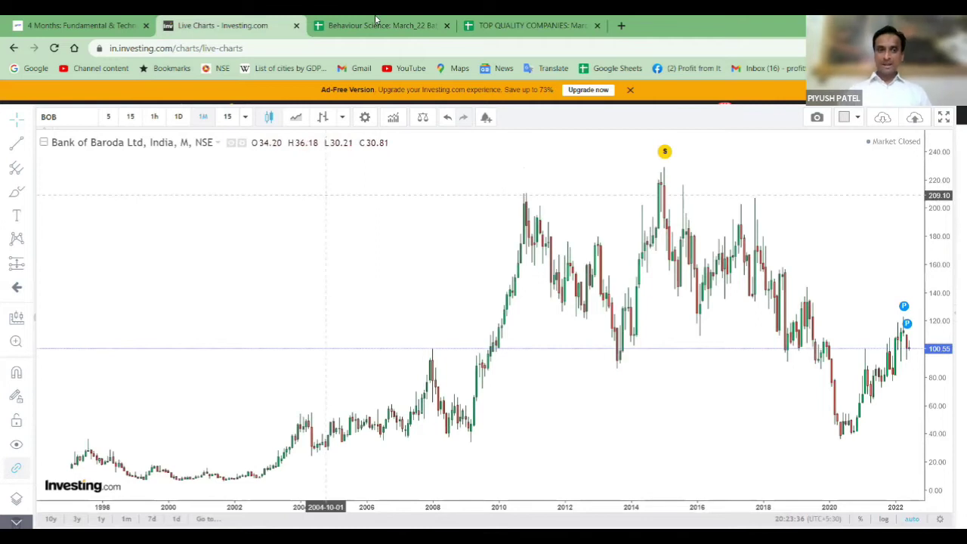
scroll(601, 288, "down", 2)
scroll(601, 287, "up", 1)
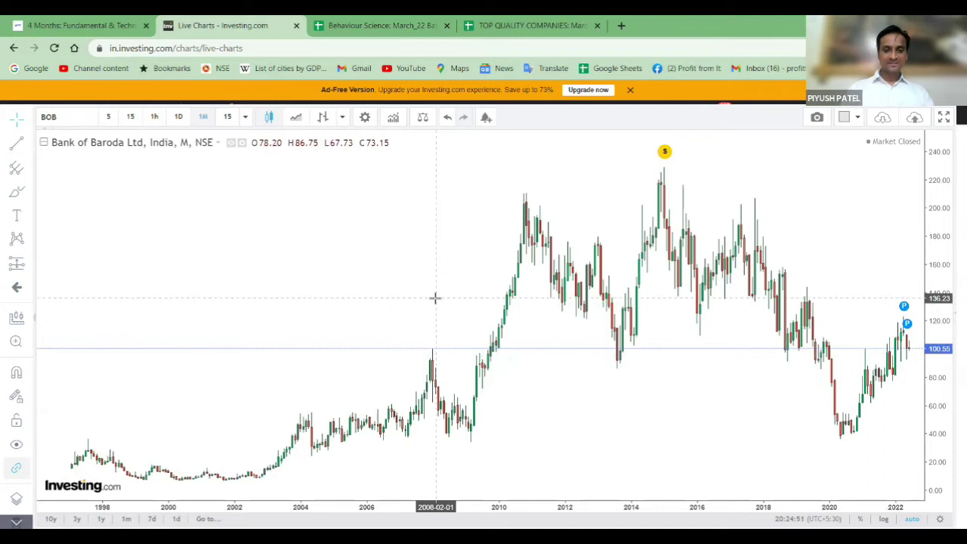
Search for "CANARA", load the Canara Bank Ltd NSE stock chart and examine its full monthly history
type("CANARA")
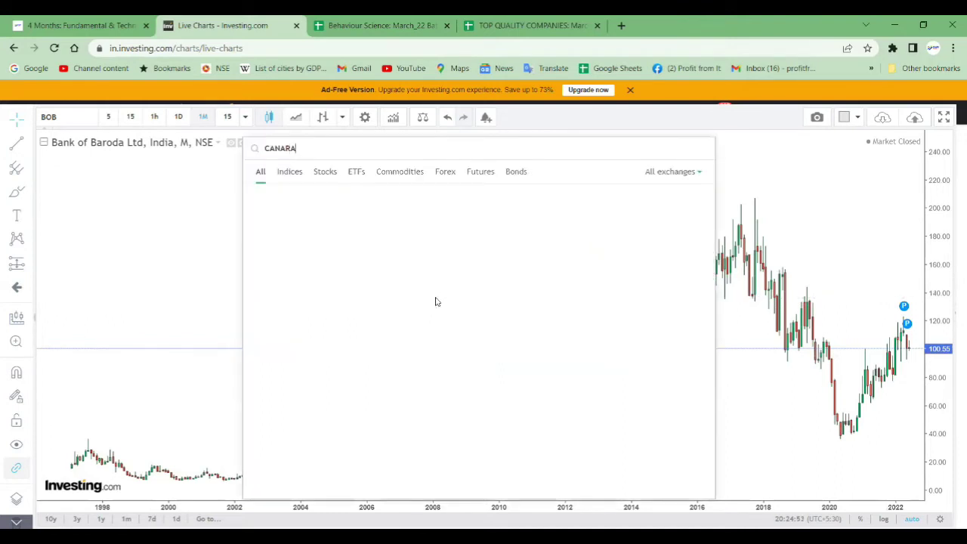
left_click(343, 194)
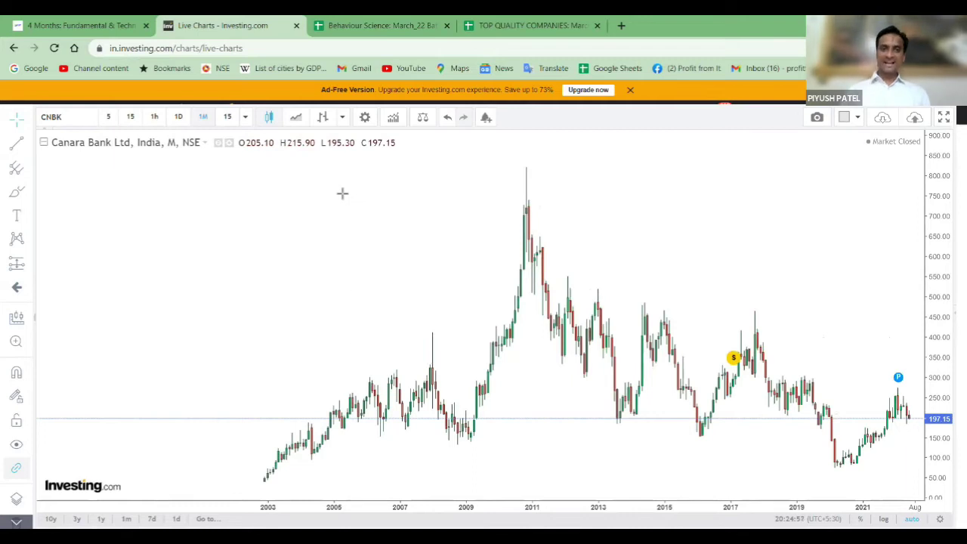
scroll(393, 212, "up", 1)
scroll(396, 212, "down", 1)
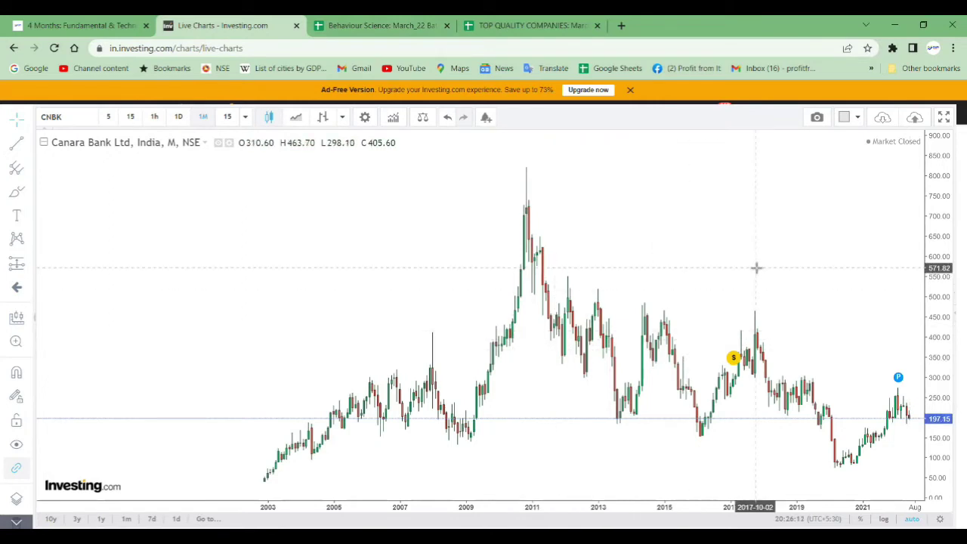
Look at the Public Sector Bank sheet in the "TOP QUALITY COMPANIES: March BATCH" spreadsheet and return to the Investing.com live chart
scroll(757, 268, "up", 1)
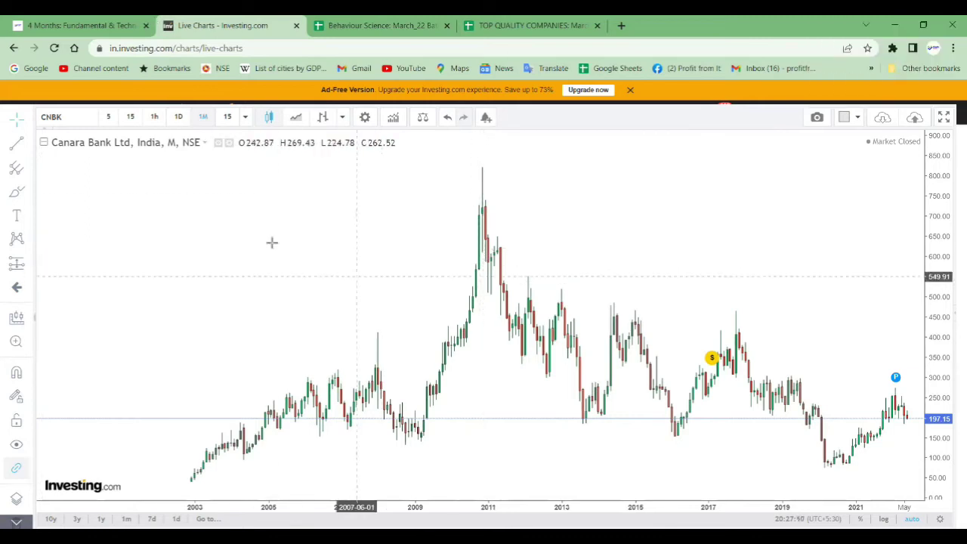
left_click(531, 25)
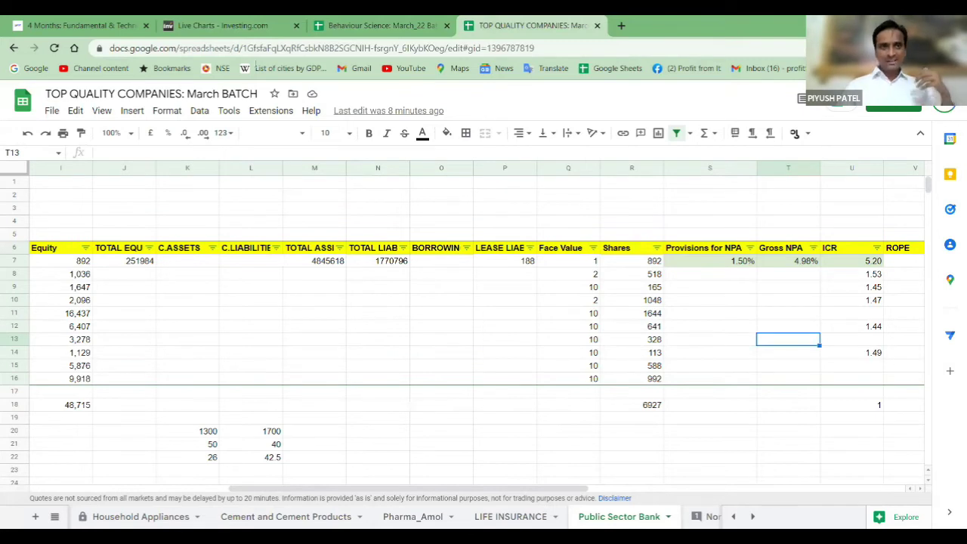
left_click(204, 19)
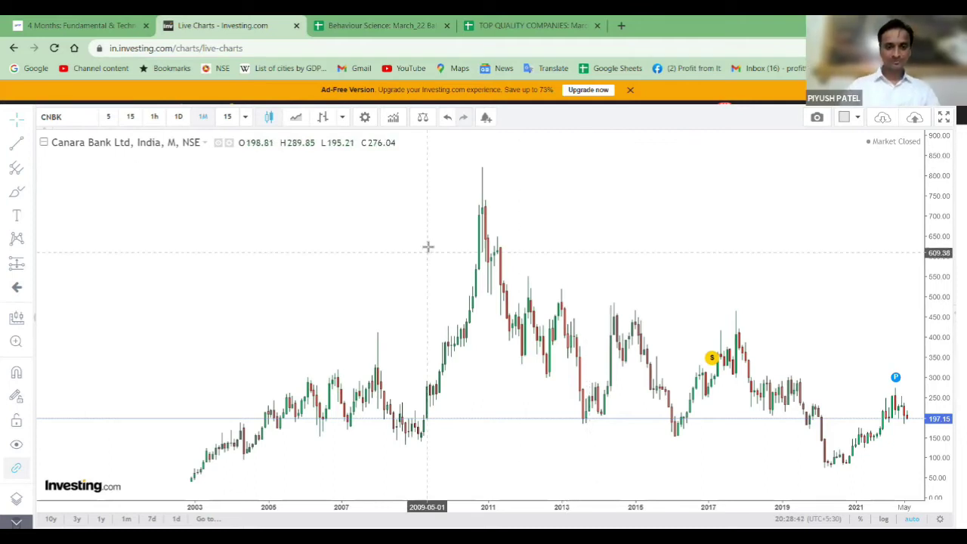
Search the indices for "NIFTY BANK", load the Nifty Bank NSE index and examine its full monthly history
type("NIFTY BANK")
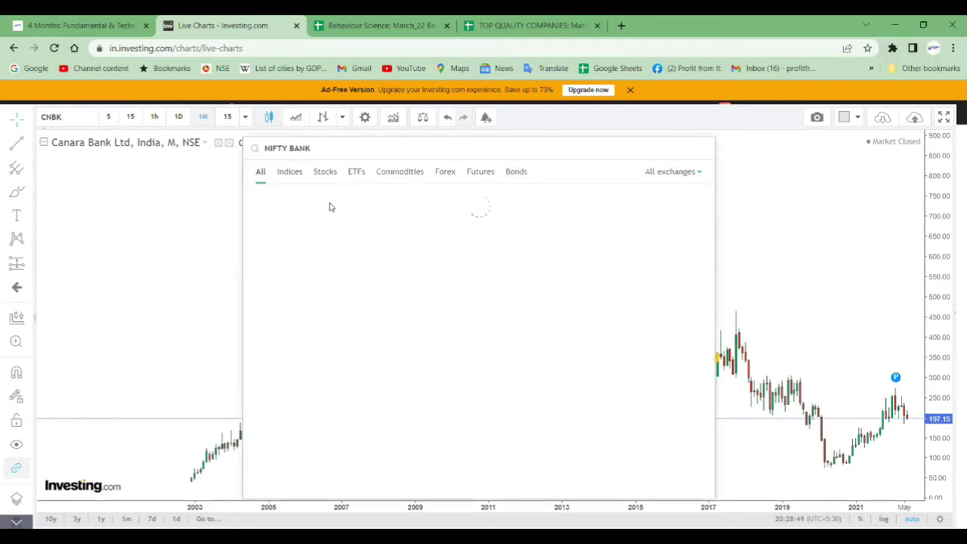
left_click(378, 202)
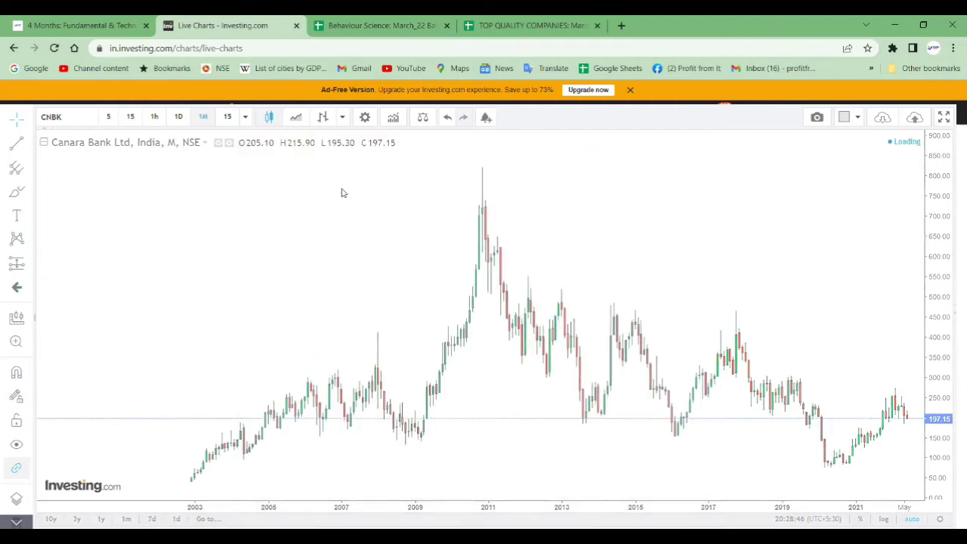
type("NIFTY BANK")
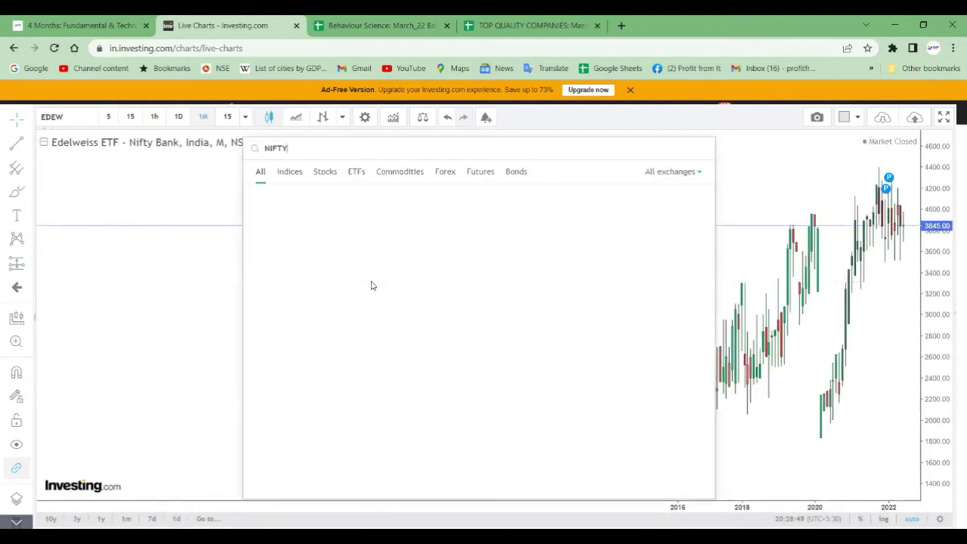
left_click(296, 171)
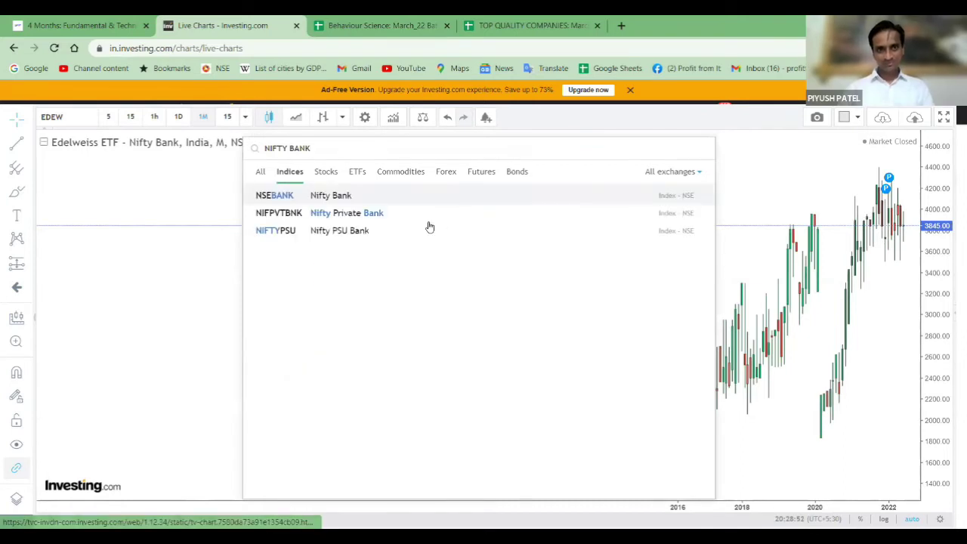
left_click(348, 195)
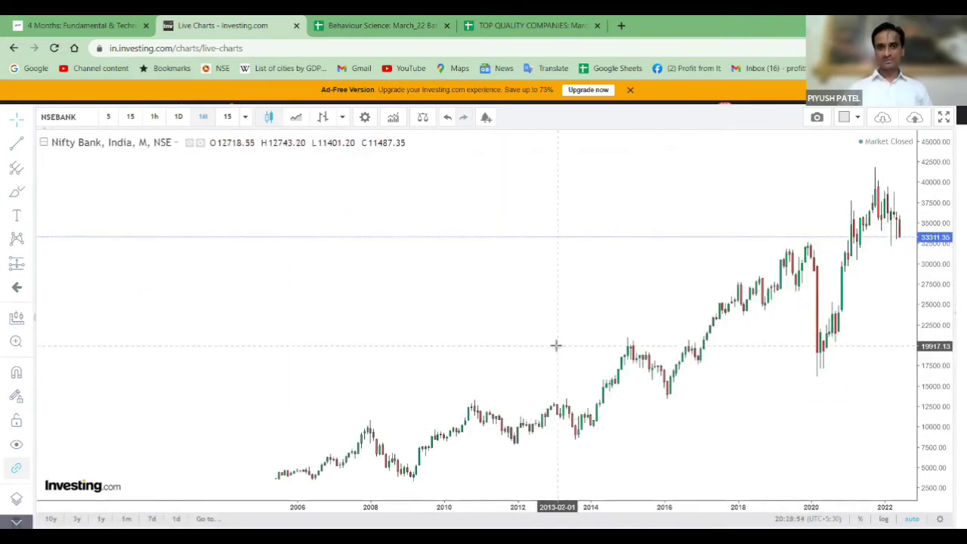
scroll(557, 346, "up", 2)
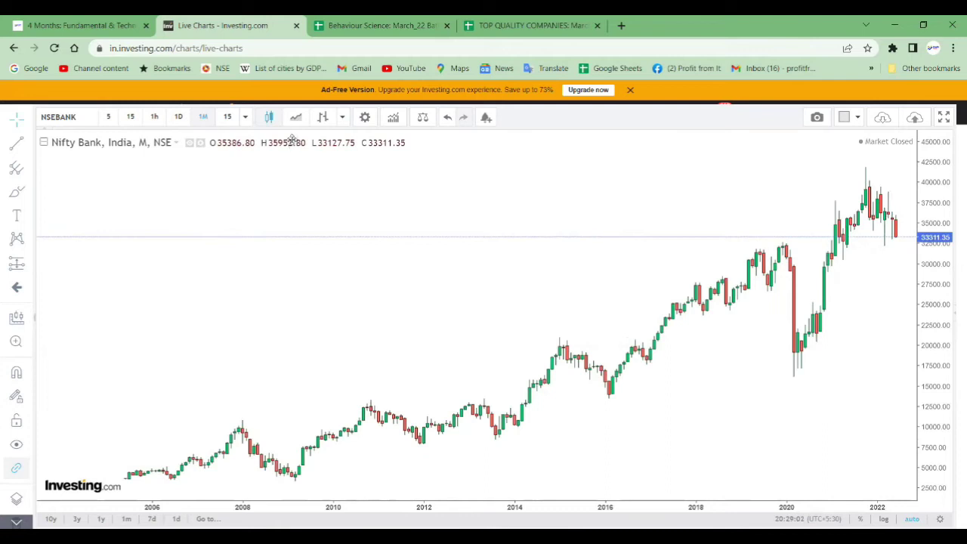
Add the Volume indicator to the Nifty Bank monthly chart
key("slash")
type("volume")
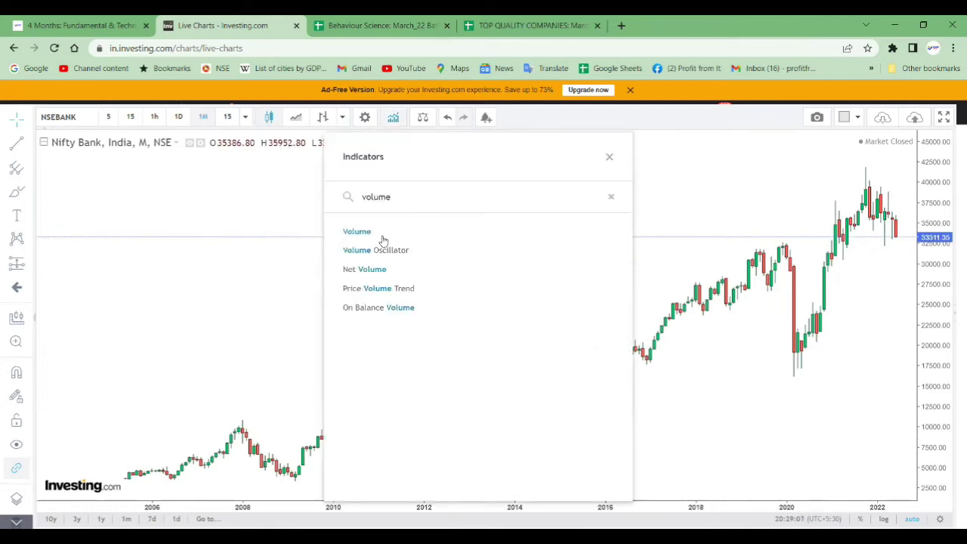
left_click(374, 231)
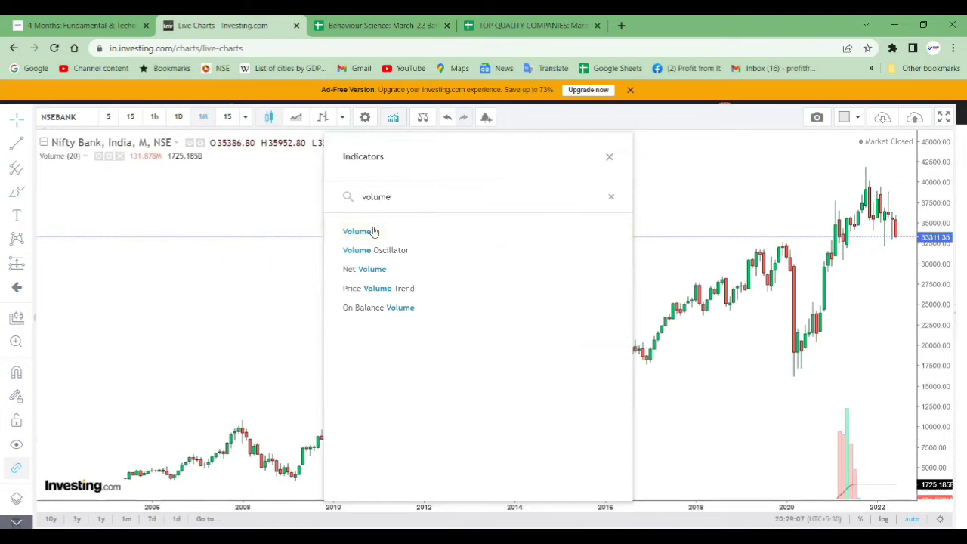
left_click(610, 157)
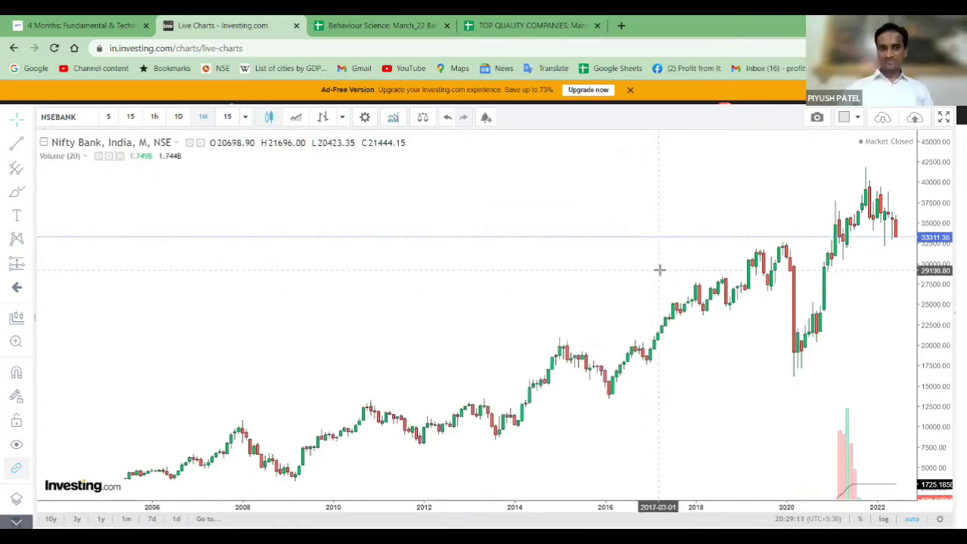
Examine the 2021 volume bars on the Nifty Bank chart alongside the index's price moves since 2006
scroll(660, 269, "up", 2)
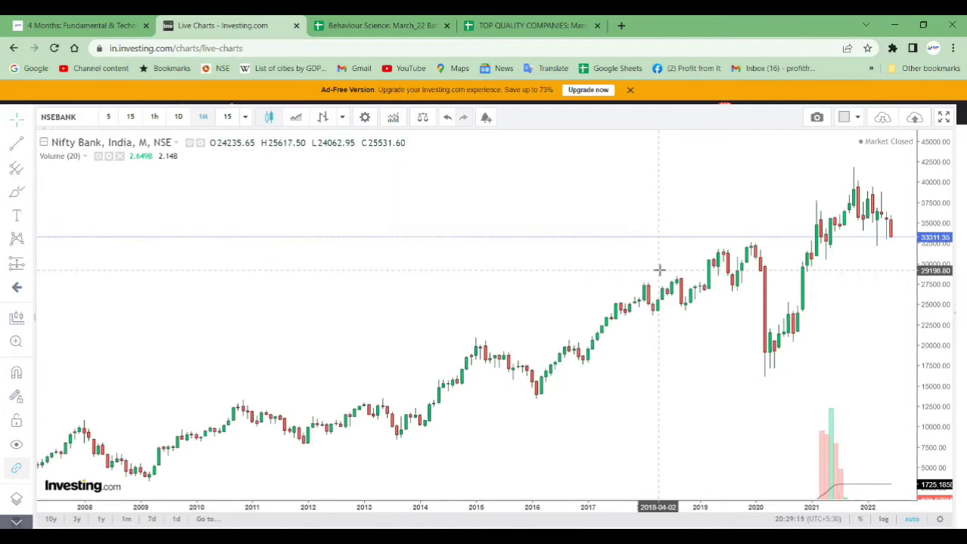
scroll(797, 457, "up", 1)
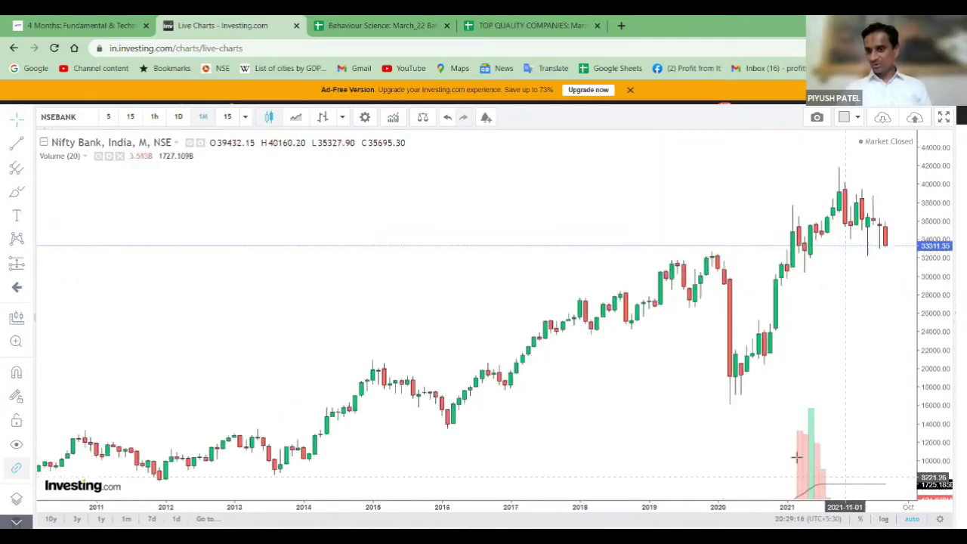
scroll(797, 458, "up", 2)
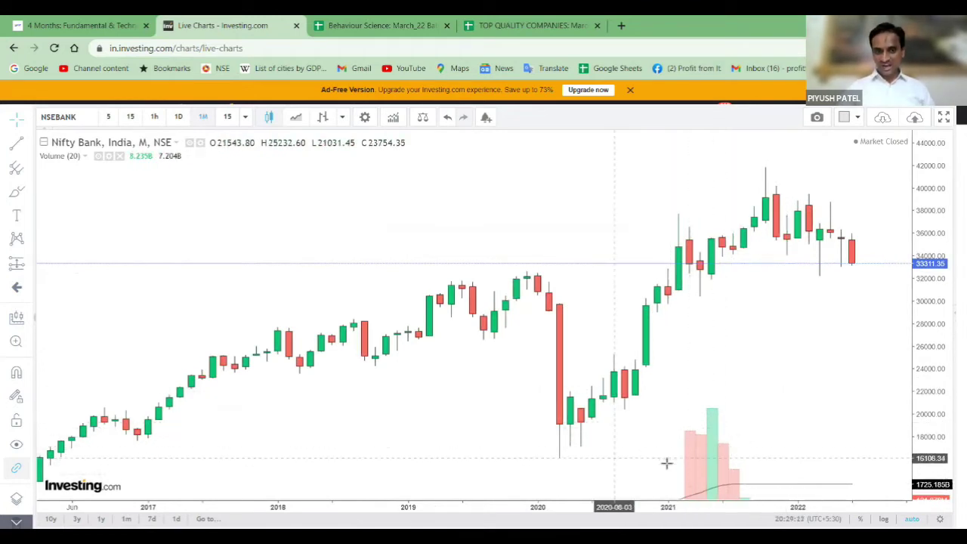
scroll(237, 471, "down", 2)
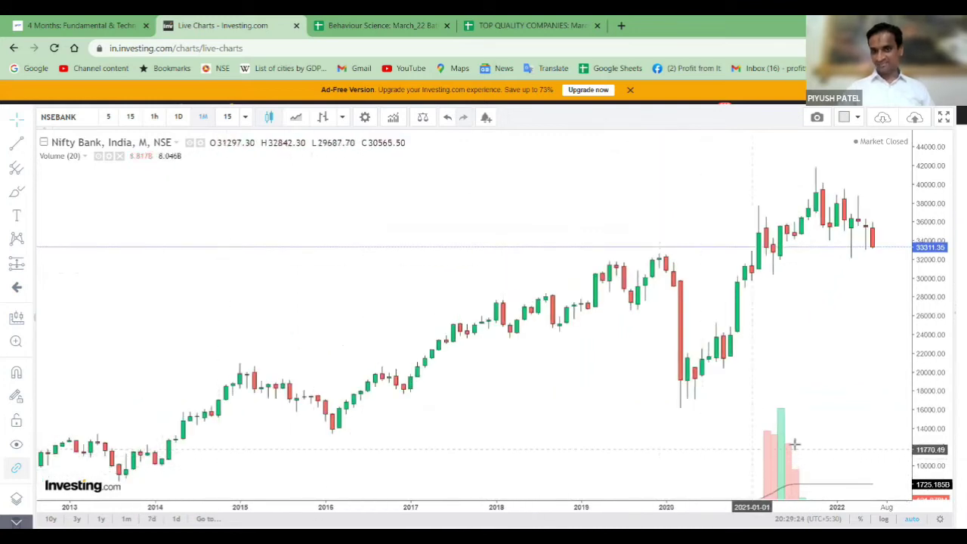
scroll(795, 446, "down", 2)
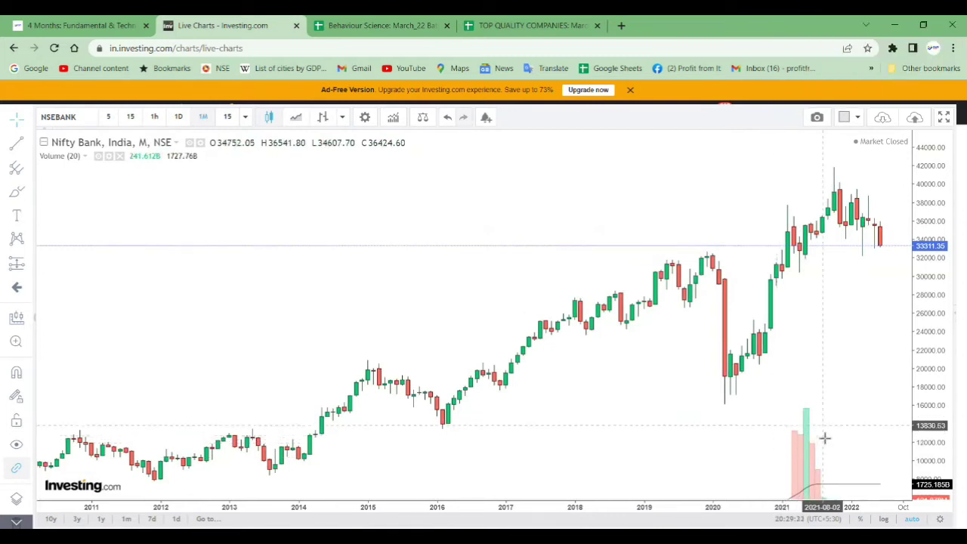
scroll(824, 438, "down", 2)
scroll(832, 438, "down", 3)
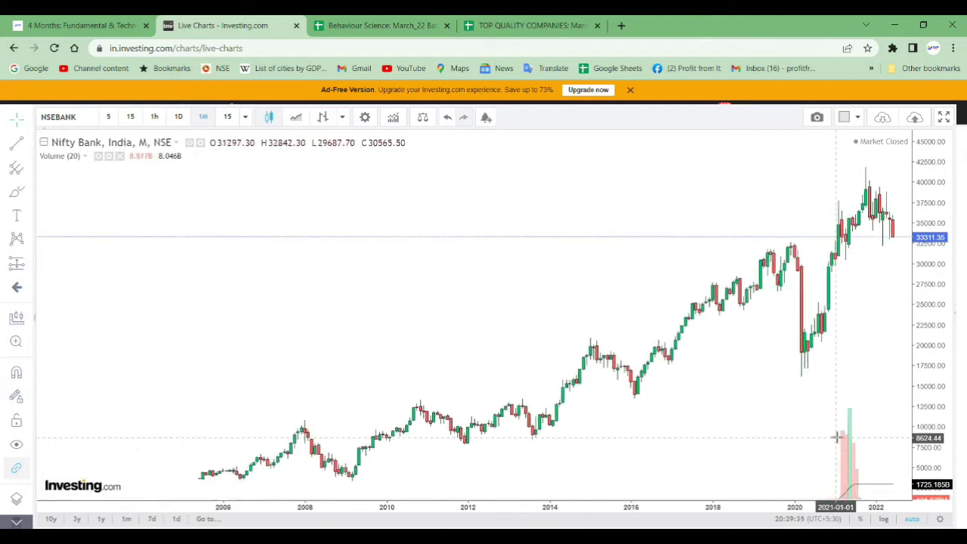
scroll(857, 437, "up", 1)
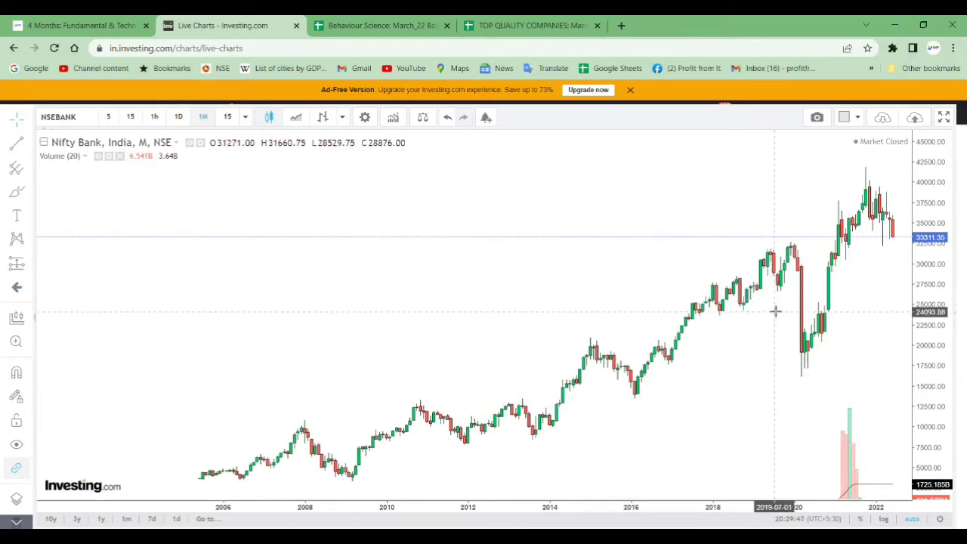
scroll(775, 310, "up", 2)
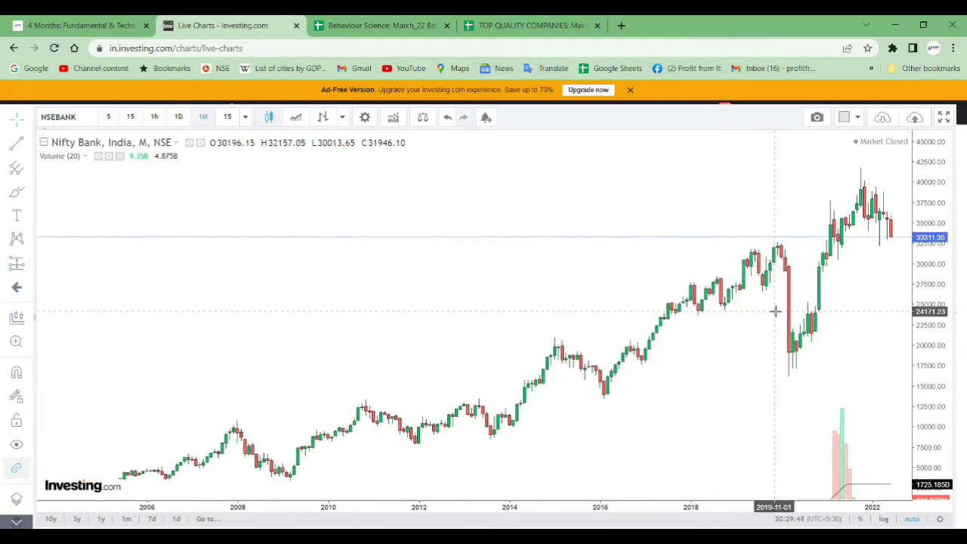
scroll(801, 340, "up", 2)
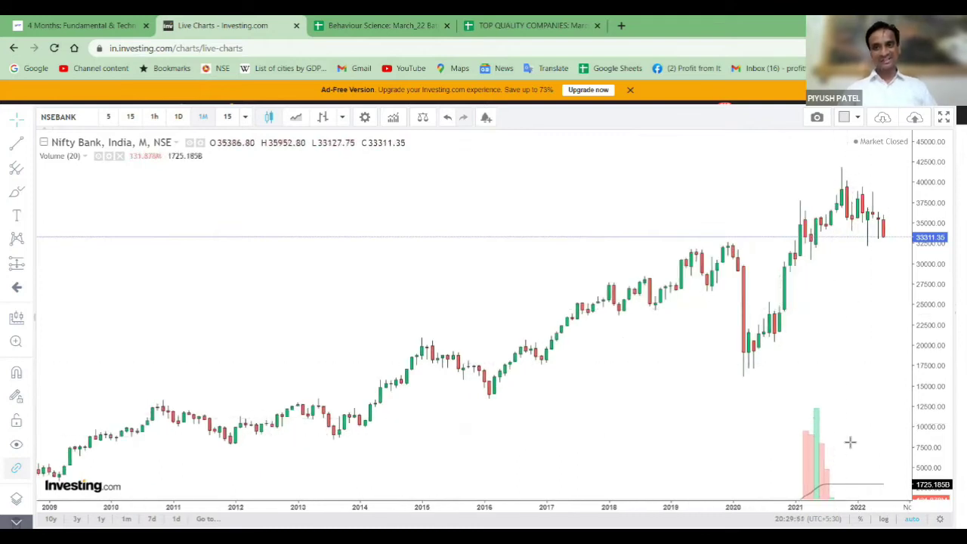
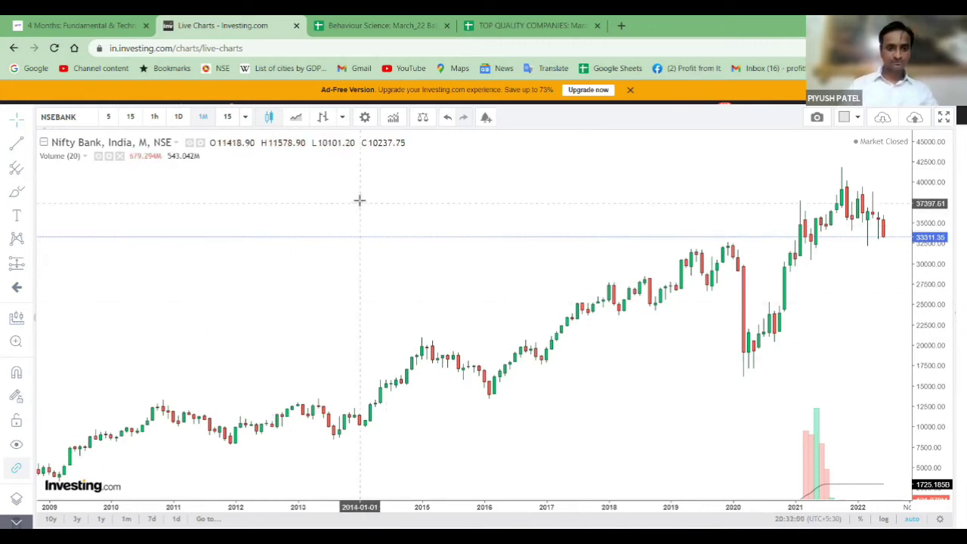
Search the stocks for "AU SMALL" and load the AU Small Finance Bank Ltd BSE chart
type("AU")
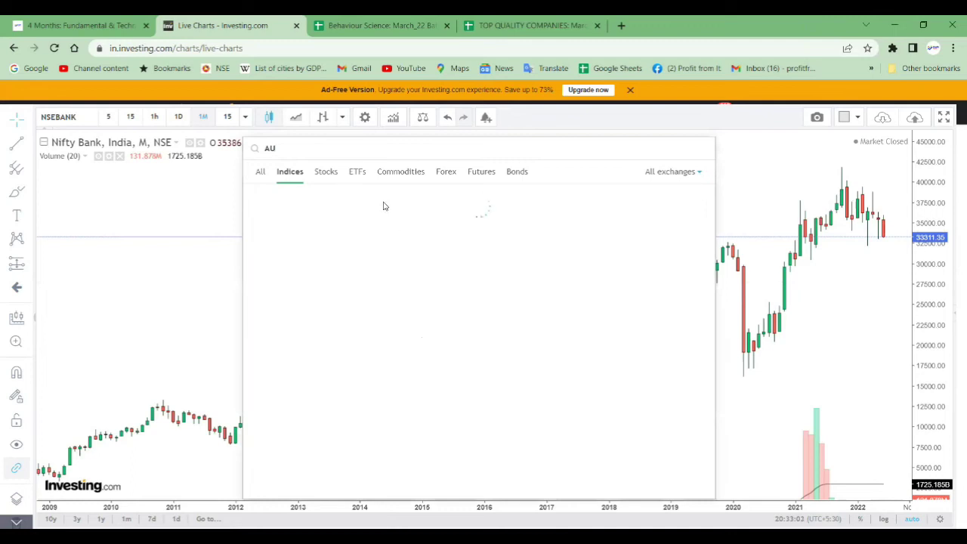
left_click(325, 172)
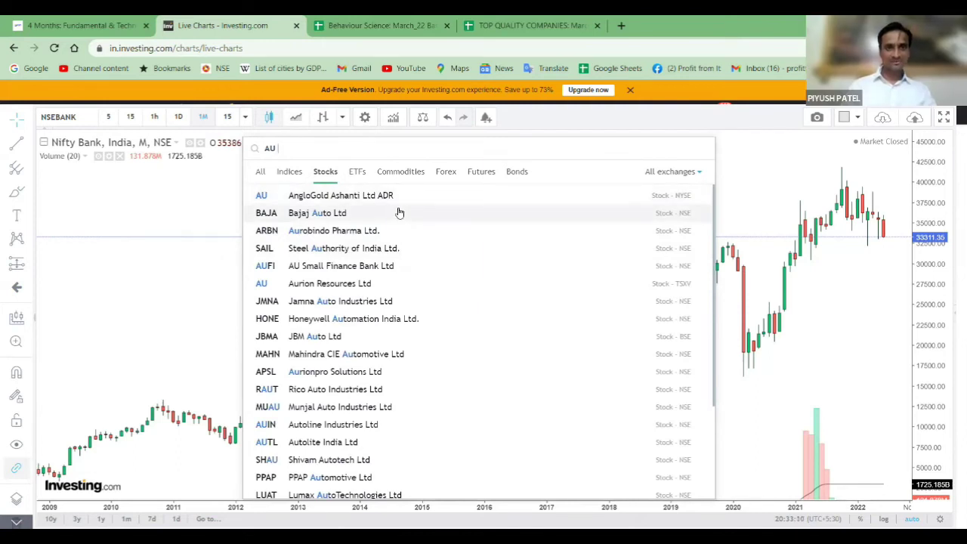
type("SMALL")
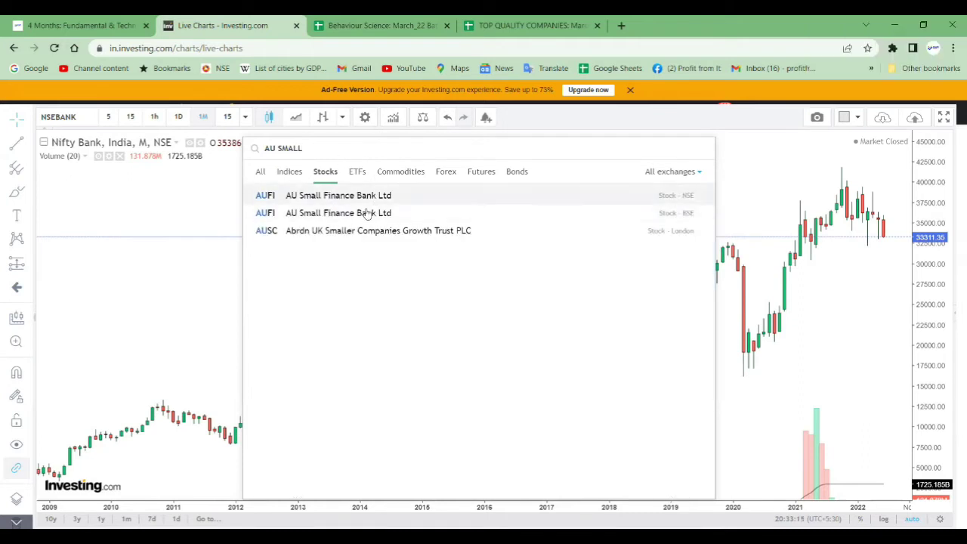
left_click(353, 213)
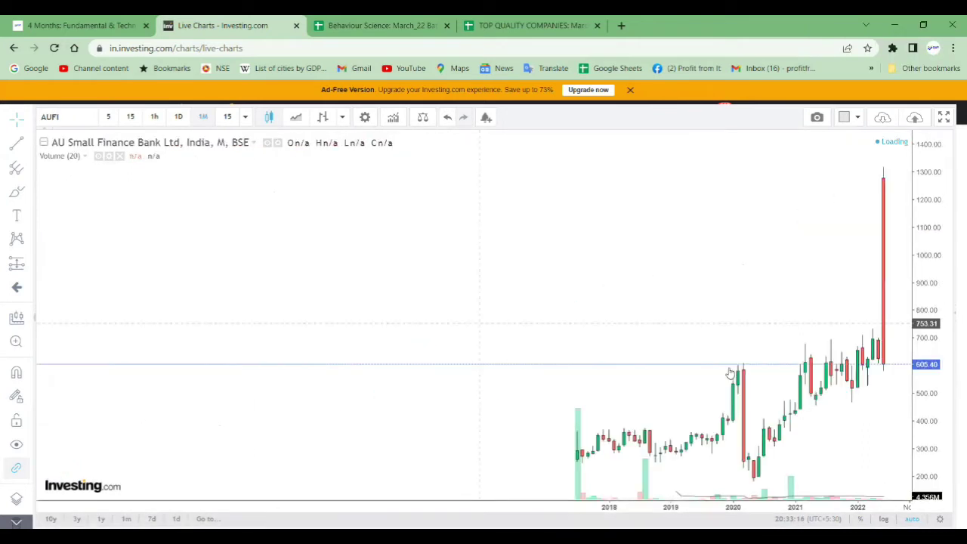
Examine the AU Small Finance Bank monthly candles, focusing on the 2020 fall and the period up to 2022
scroll(806, 349, "up", 4)
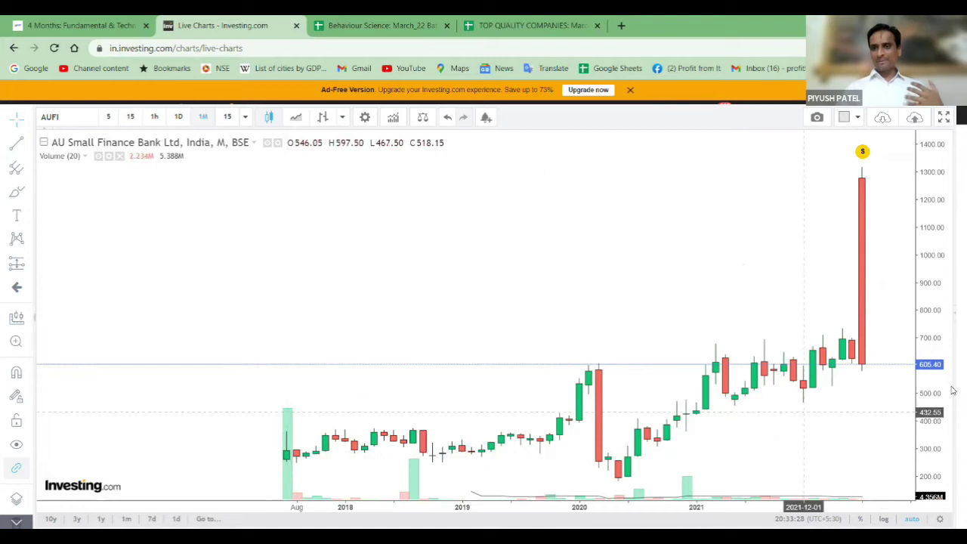
scroll(824, 351, "up", 2)
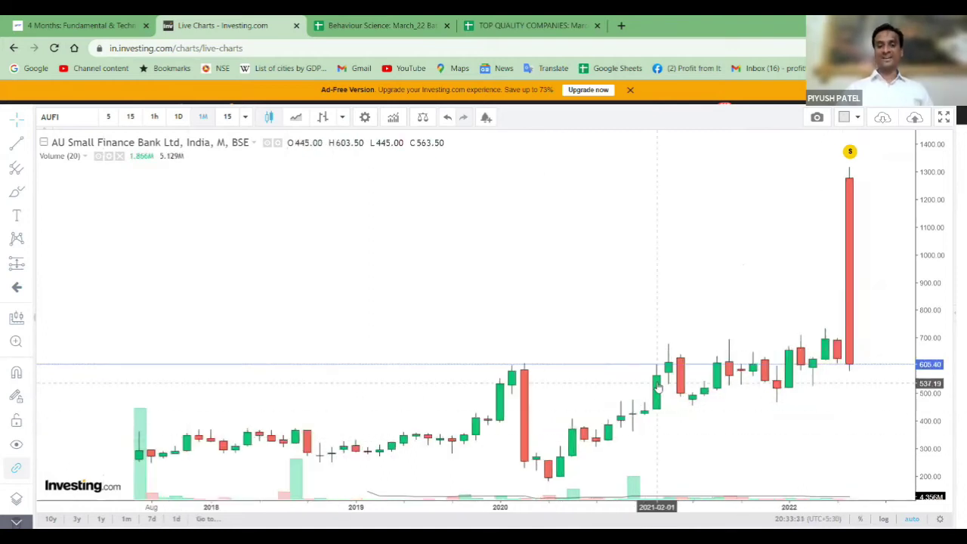
scroll(644, 338, "down", 1)
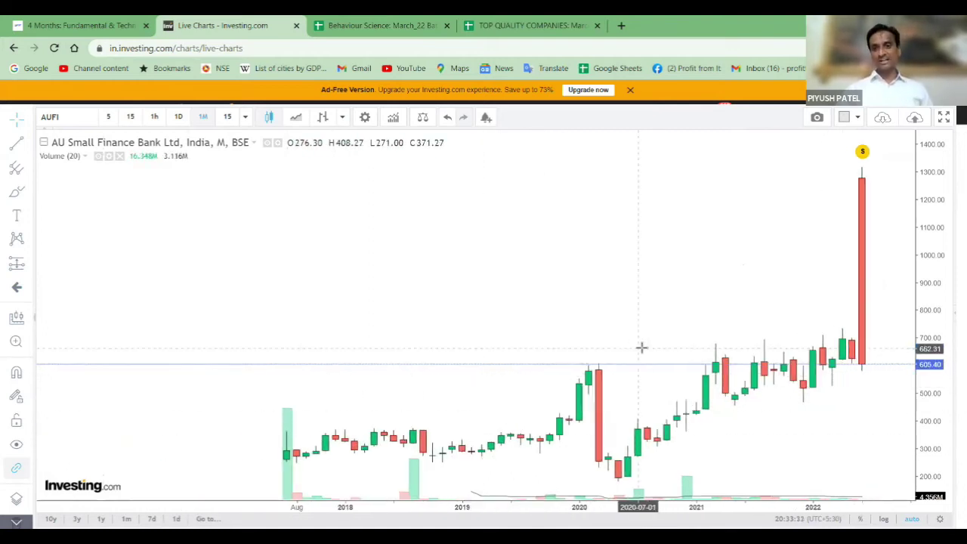
scroll(650, 348, "up", 1)
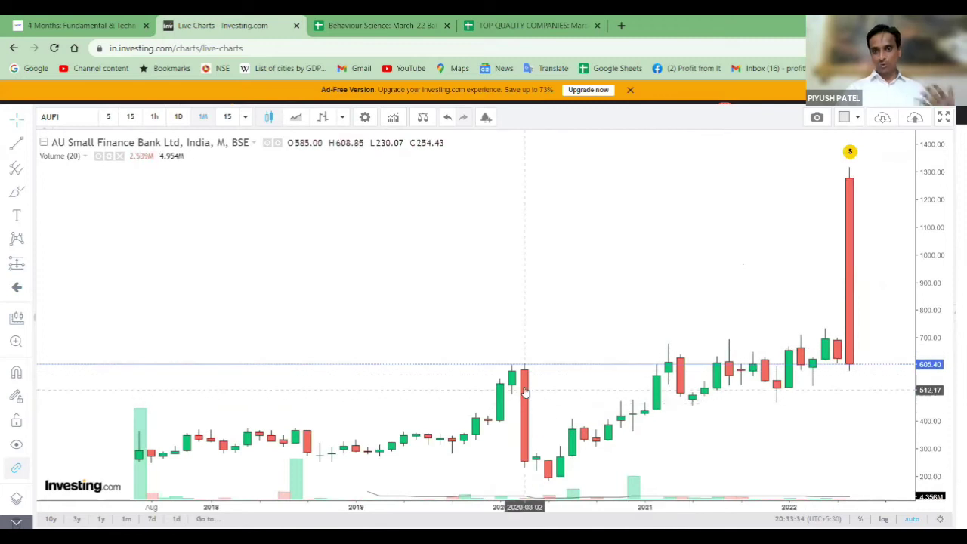
scroll(524, 392, "up", 1)
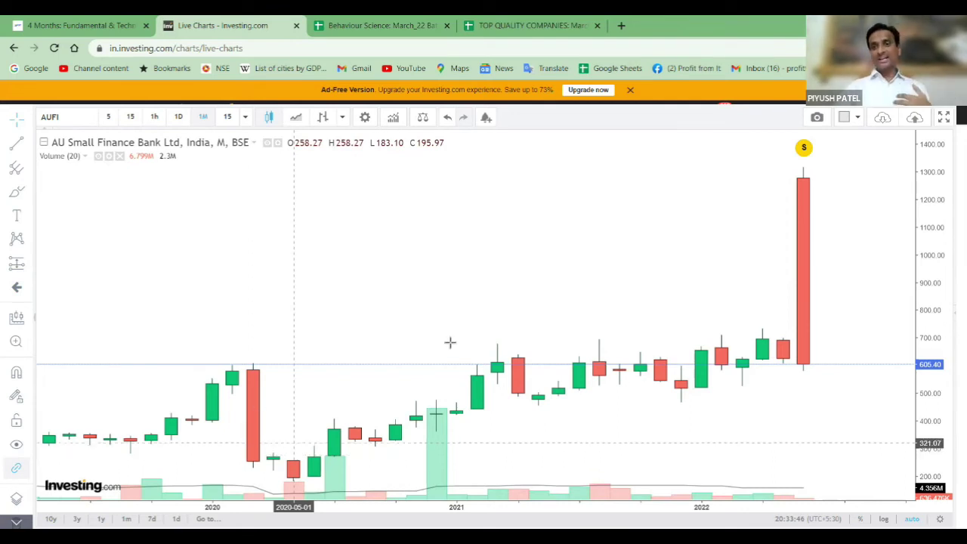
Place a horizontal line at about 603.17 across the AU Small Finance Bank chart
left_click(314, 369)
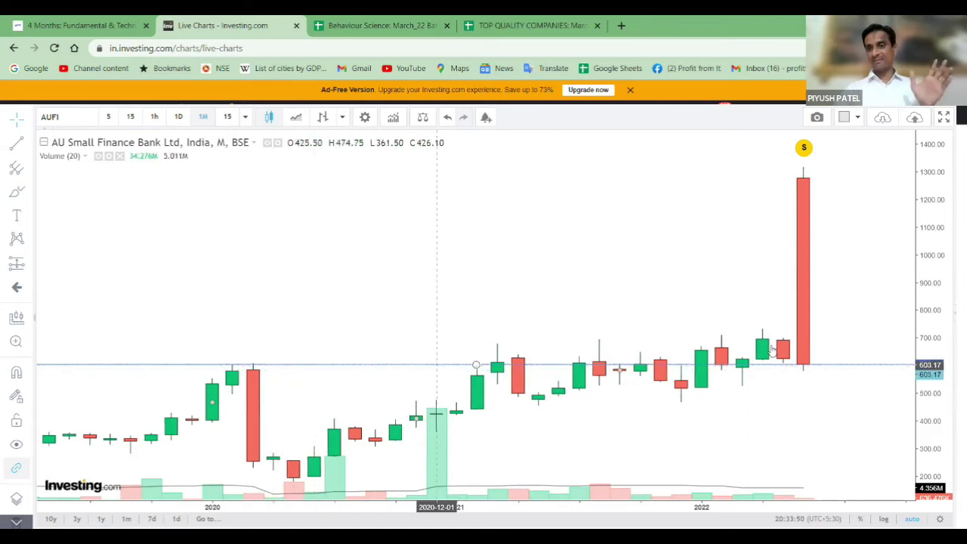
left_click(794, 366)
left_click(497, 249)
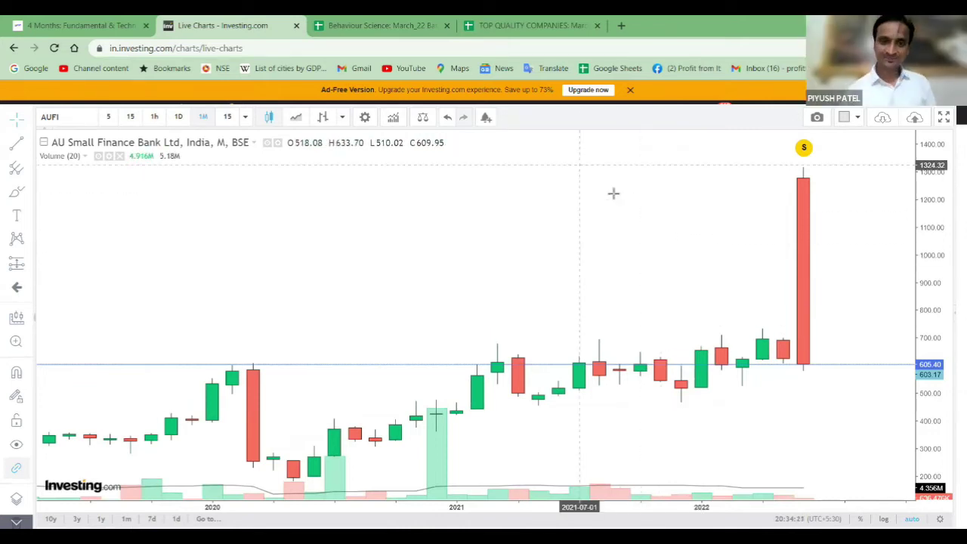
View the full AU Small Finance Bank history and switch to the HDFCBANK sheet of the "Behaviour Science: March_22 Batch" spreadsheet
scroll(499, 285, "down", 3)
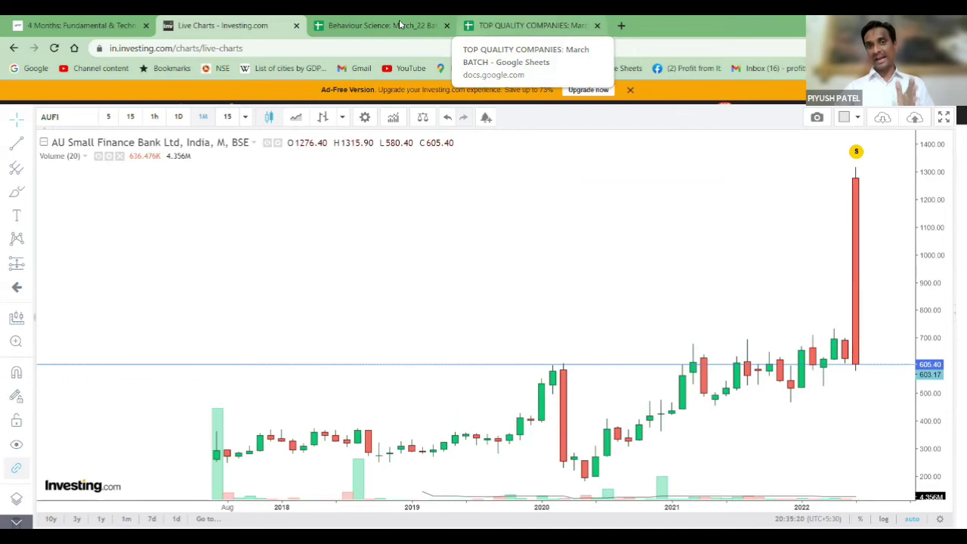
key("ctrl+Tab")
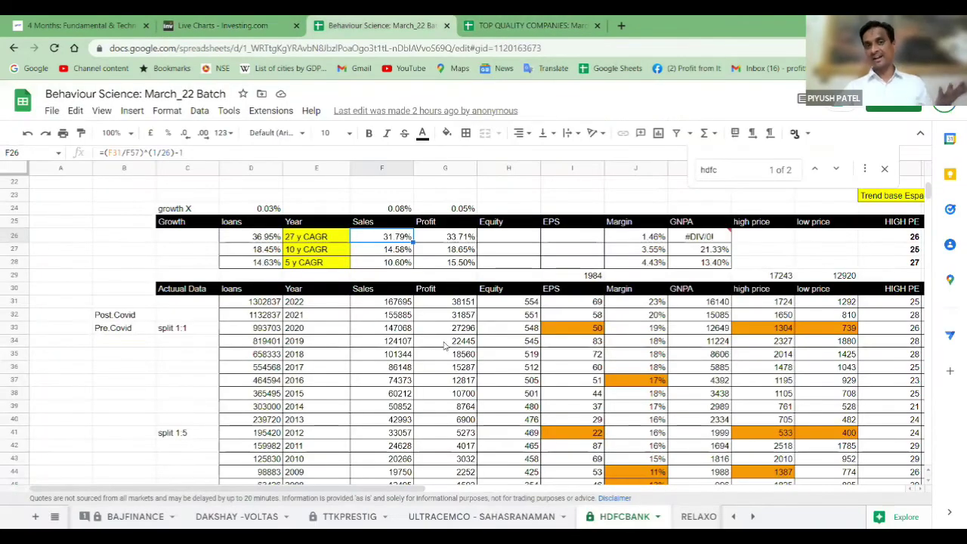
View the top summary of the HDFCBANK sheet and open the COMPANIES sheet at the HDFCBANK row
scroll(446, 349, "up", 5)
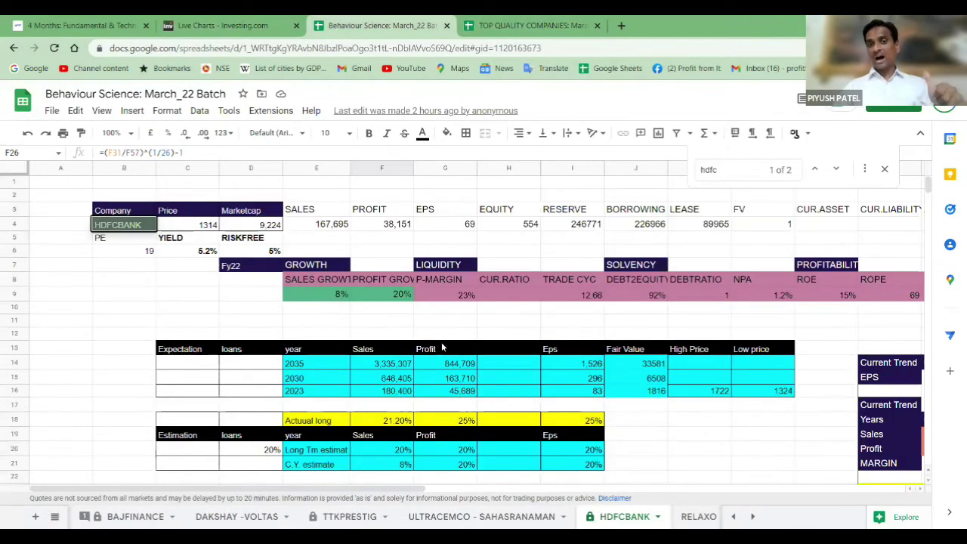
left_click(55, 516)
scroll(83, 423, "up", 3)
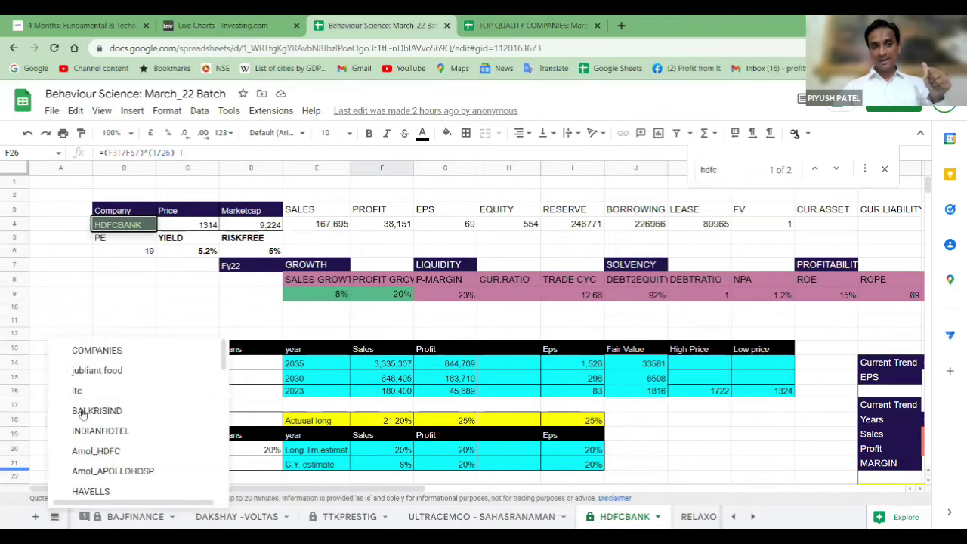
left_click(83, 355)
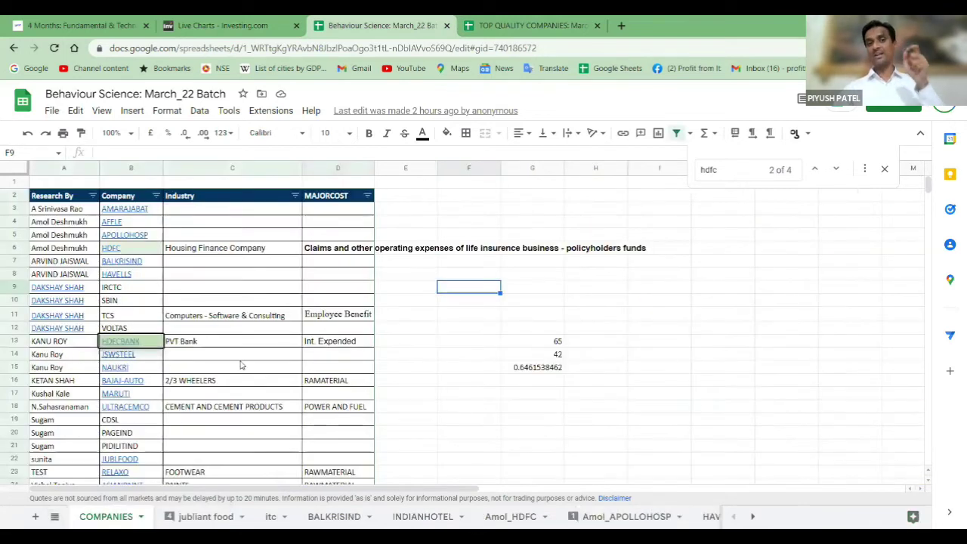
left_click(440, 346)
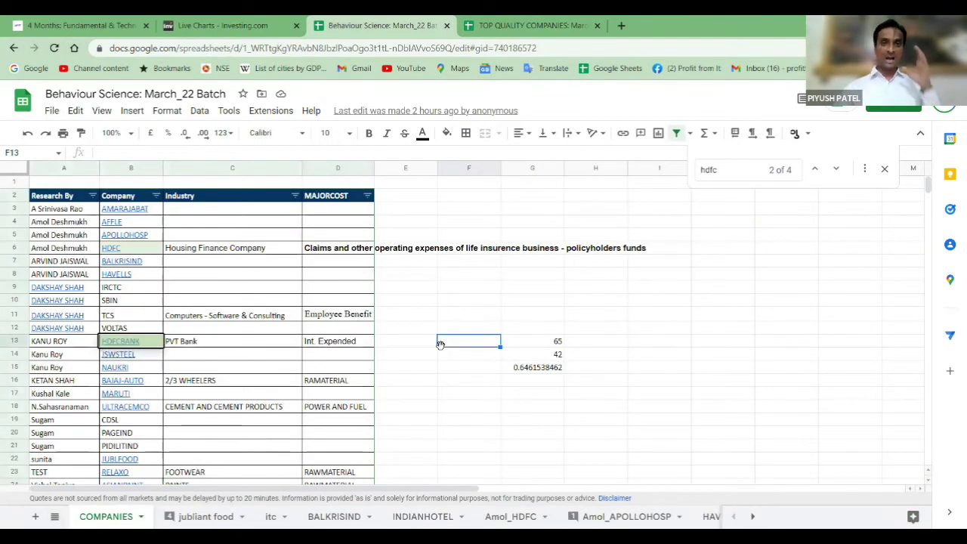
Switch to the "TOP QUALITY COMPANIES: March BATCH" spreadsheet and open its Industries sheet
left_click(519, 25)
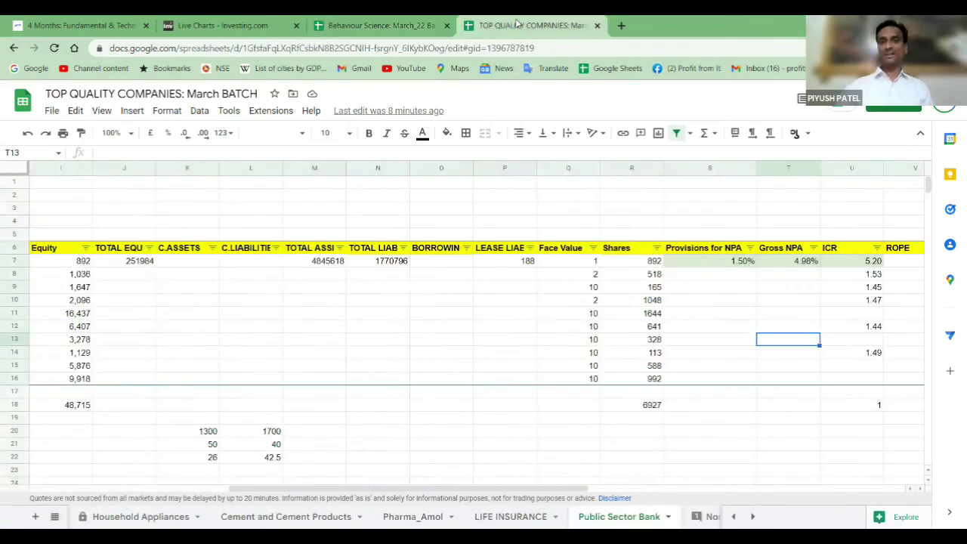
left_click(54, 516)
scroll(98, 400, "down", 10)
left_click(95, 349)
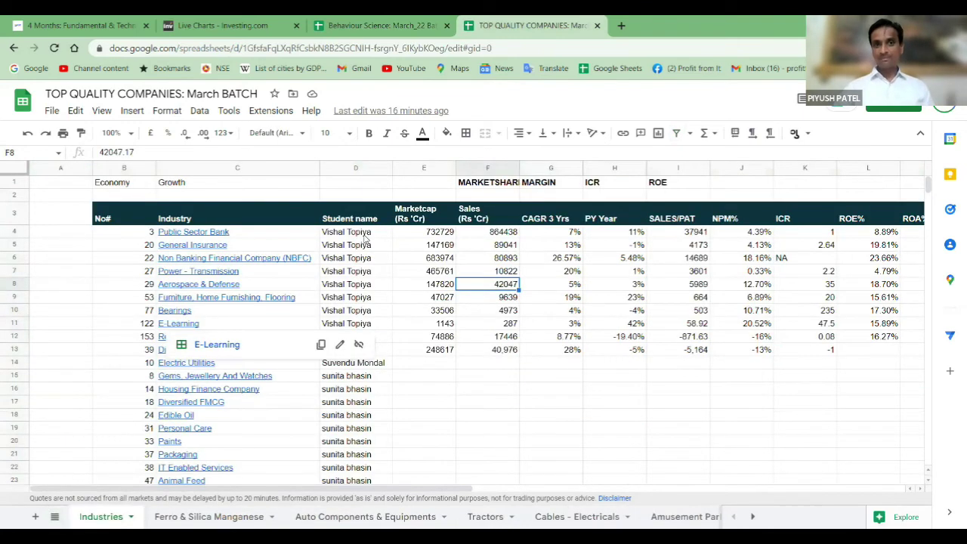
Examine the student assignments for the industries from Public Sector Bank down to Animal Feed
left_click_drag(365, 234, 363, 285)
left_click_drag(361, 329, 363, 339)
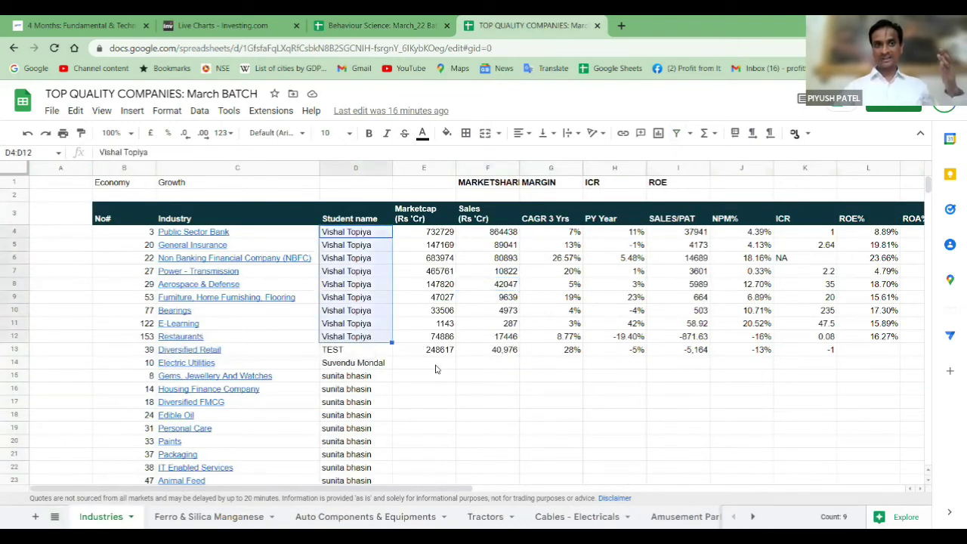
scroll(435, 369, "down", 1)
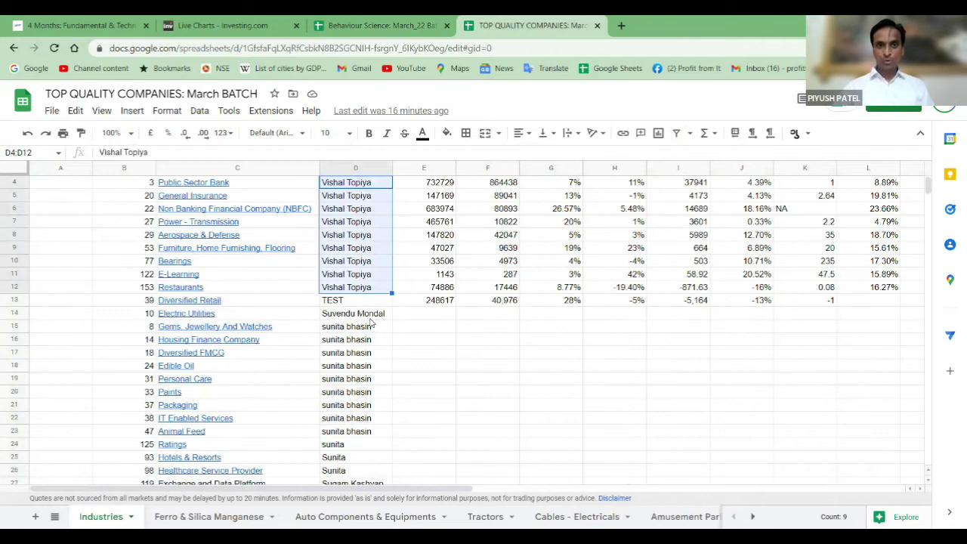
left_click(363, 313)
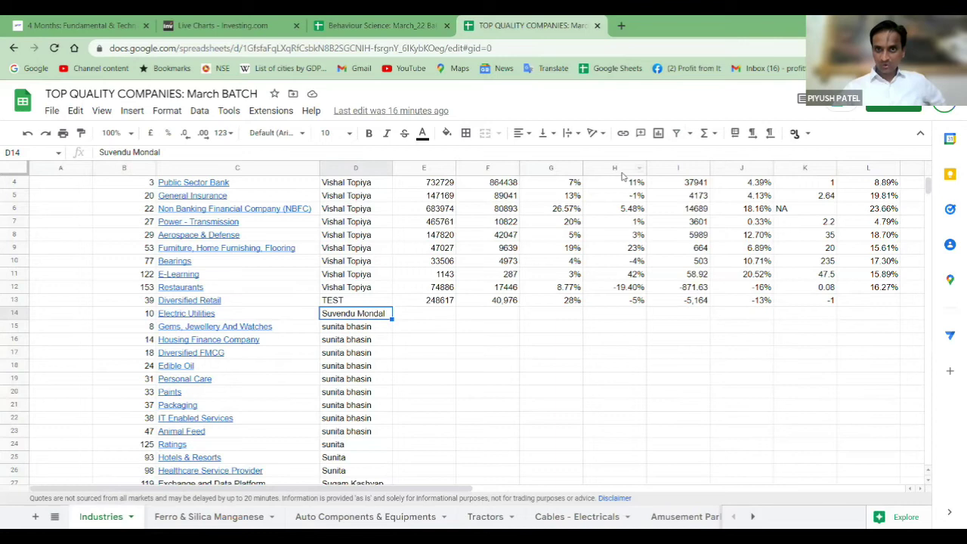
left_click_drag(359, 329, 361, 437)
left_click(372, 353)
left_click_drag(360, 330, 363, 436)
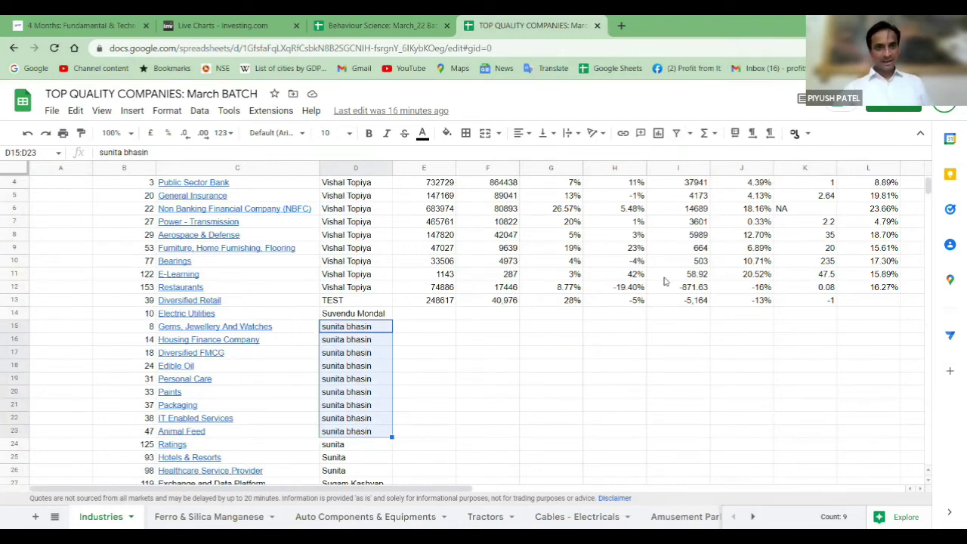
left_click(364, 327)
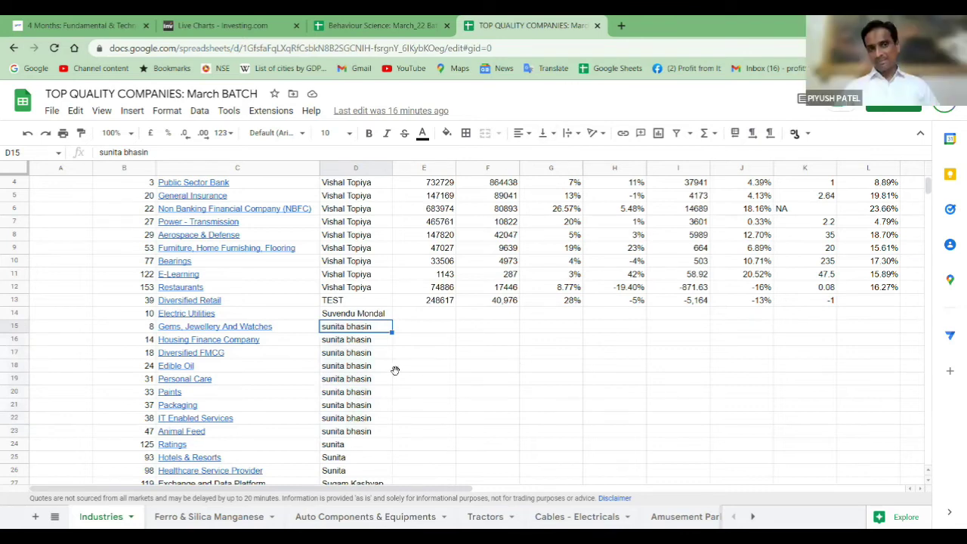
Open the linked gem jewelery and watches sheet and highlight its "no need to see" icr entries in K11:K17
left_click(421, 379)
mouse_move(229, 333)
left_click(251, 348)
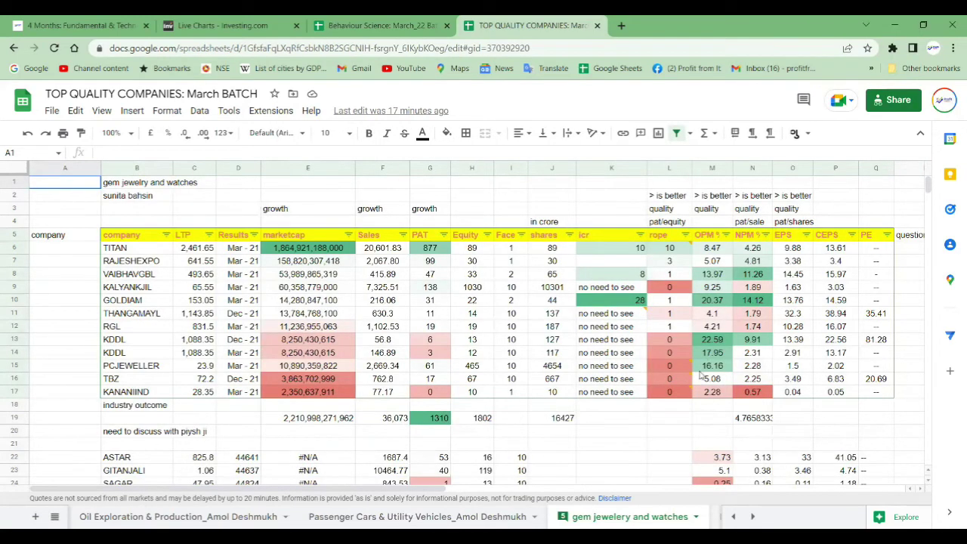
left_click(612, 313)
left_click(624, 390, "shift")
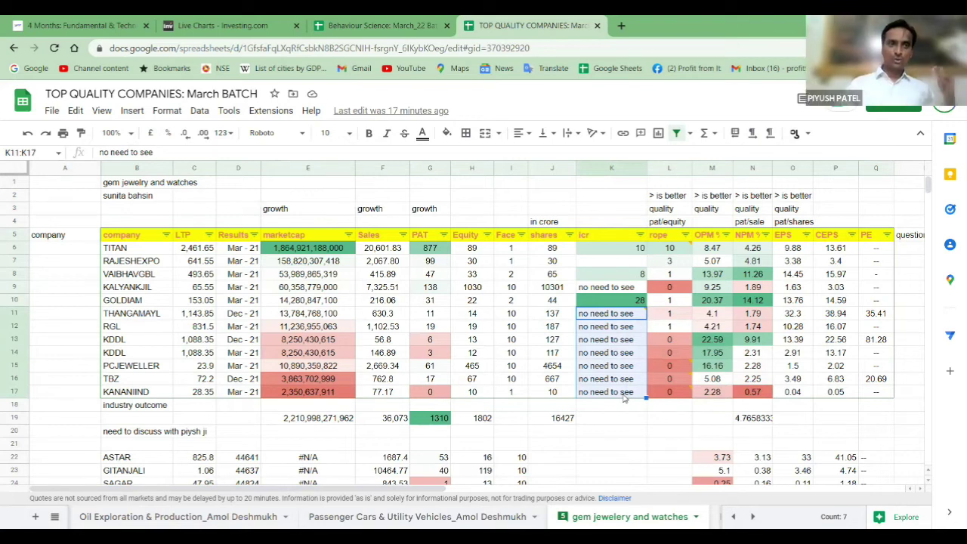
Review the gem jewelry and watches company list from TITAN and RAJESHEXPO to KALYANKJIL and THANGAMAYL
left_click(188, 185)
left_click(129, 186)
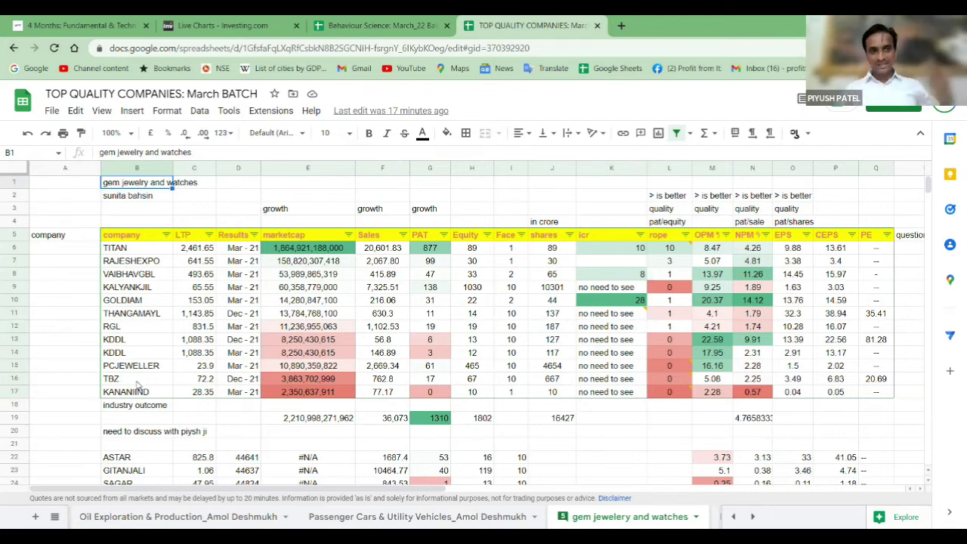
left_click(145, 250)
left_click(146, 263)
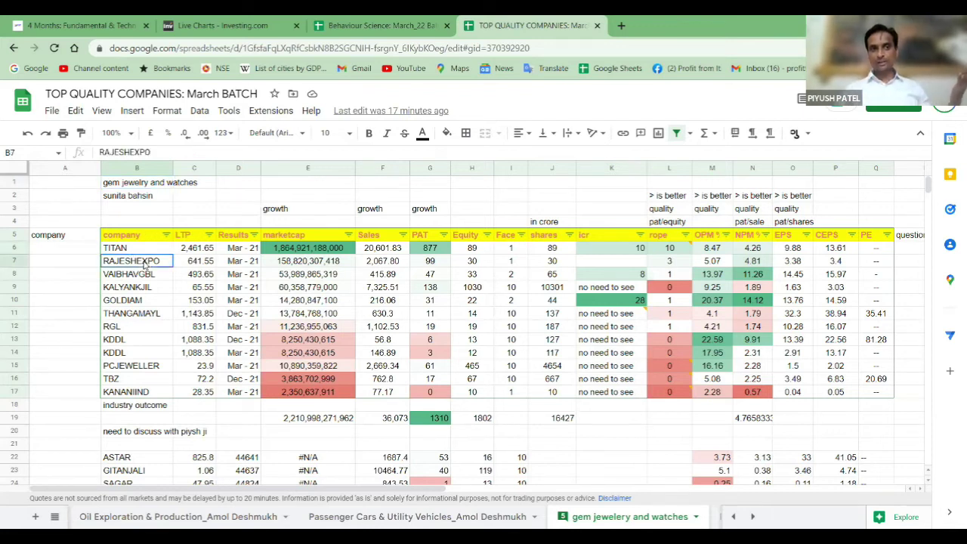
left_click(136, 291)
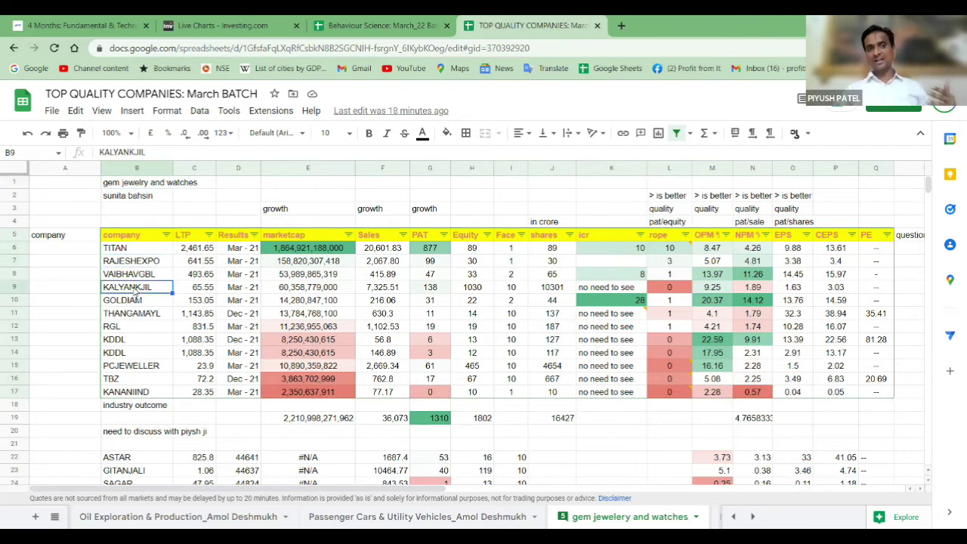
left_click(143, 316)
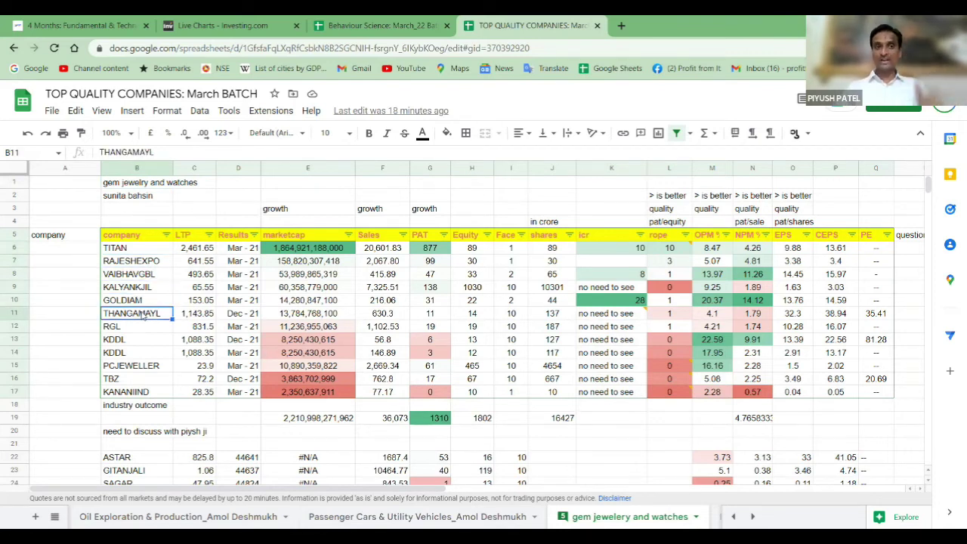
Switch to the Investing.com live charts, search the stocks for "TITAN" and view Titan Company Ltd's full NSE history
left_click(226, 25)
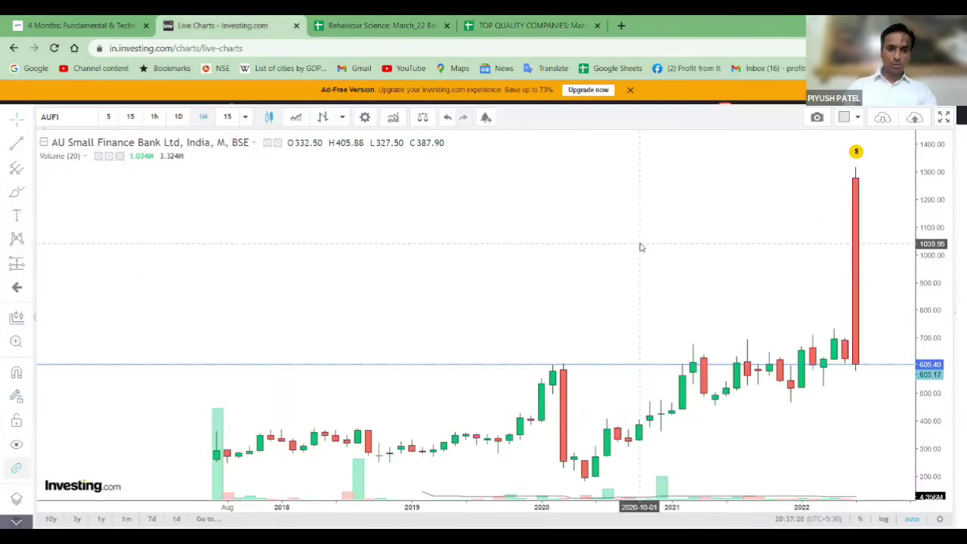
type("TITAN")
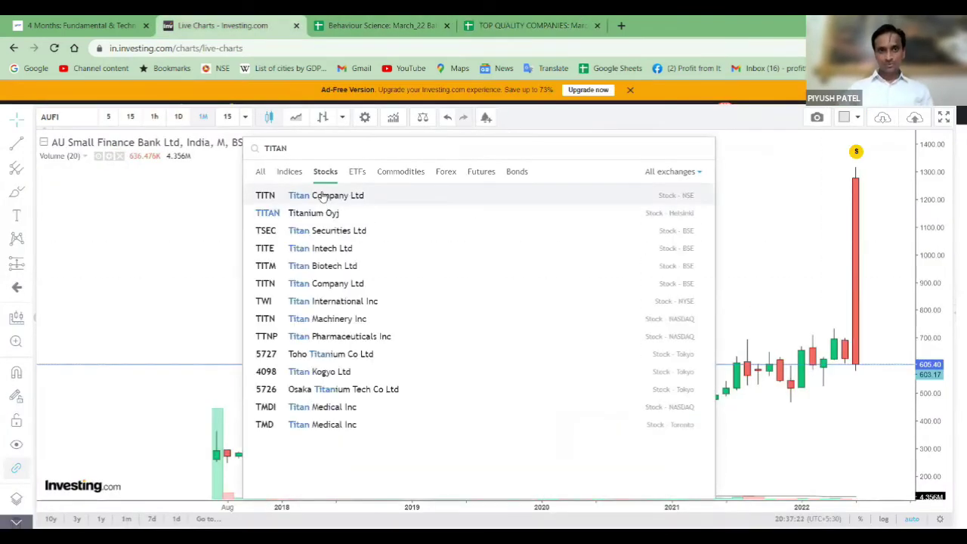
left_click(326, 194)
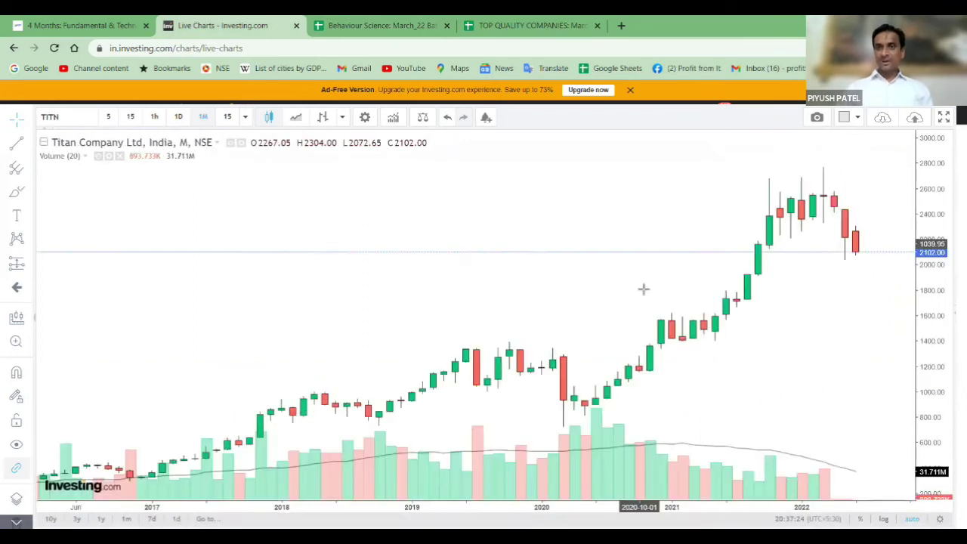
scroll(675, 270, "down", 2)
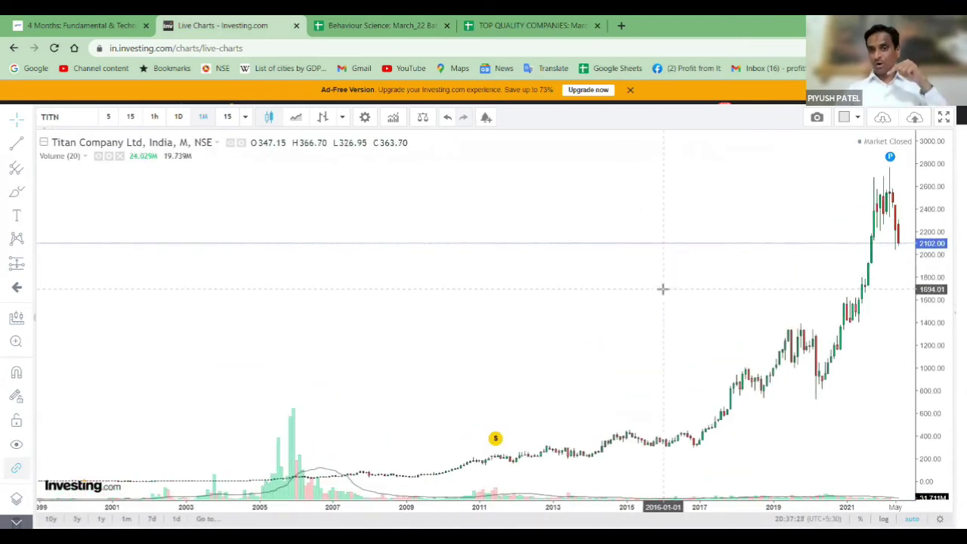
Search the indices for "NIFTY", load the Nifty 50 chart and view its history back to 1996
type("NIFTY")
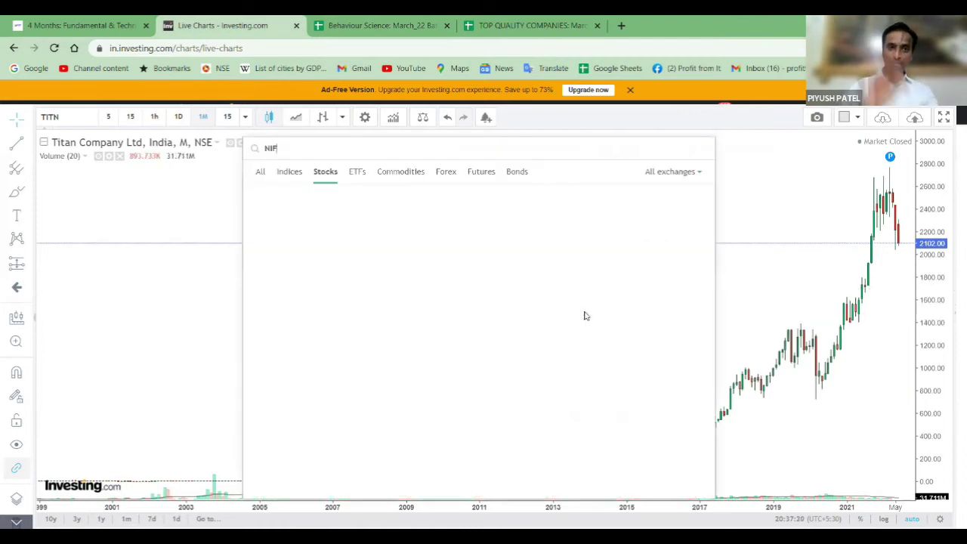
left_click(291, 175)
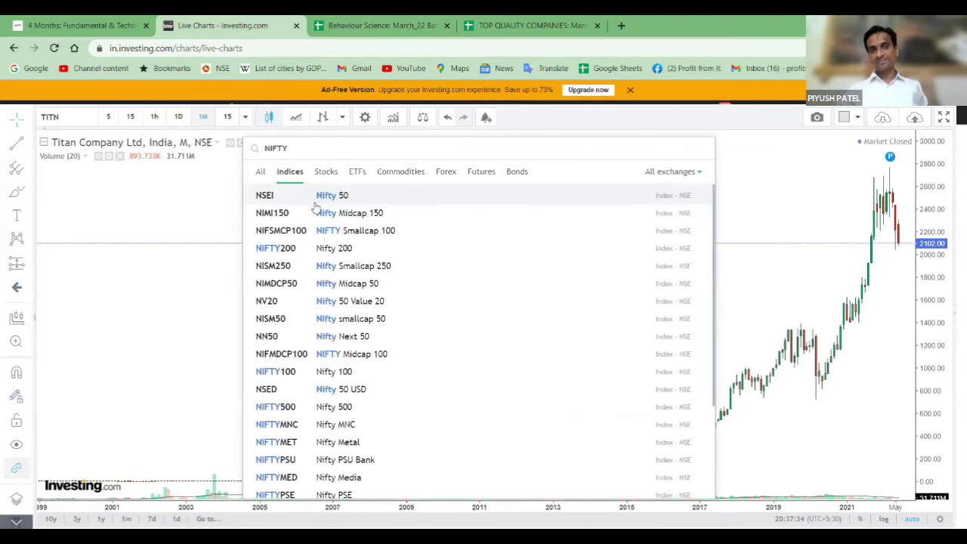
left_click(318, 194)
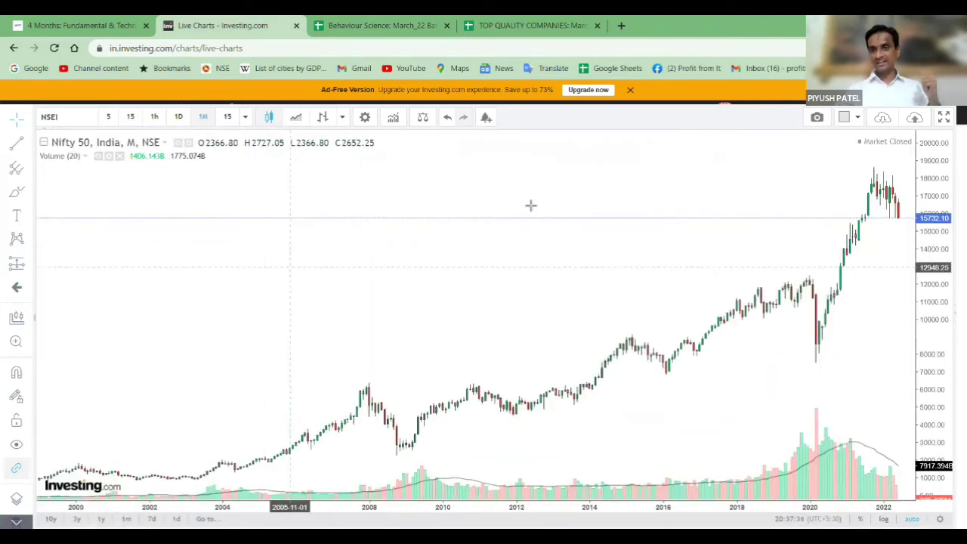
scroll(512, 311, "down", 3)
scroll(707, 232, "up", 4)
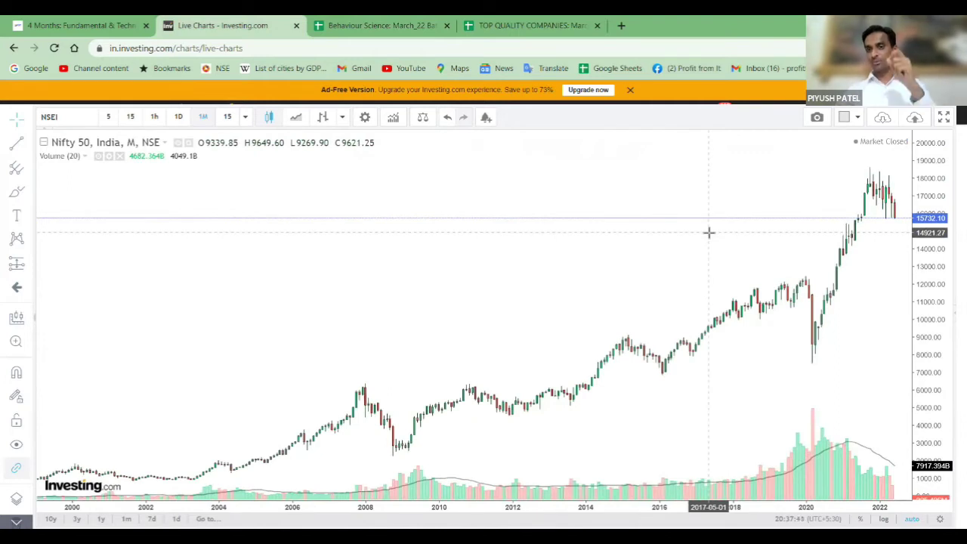
scroll(709, 232, "down", 3)
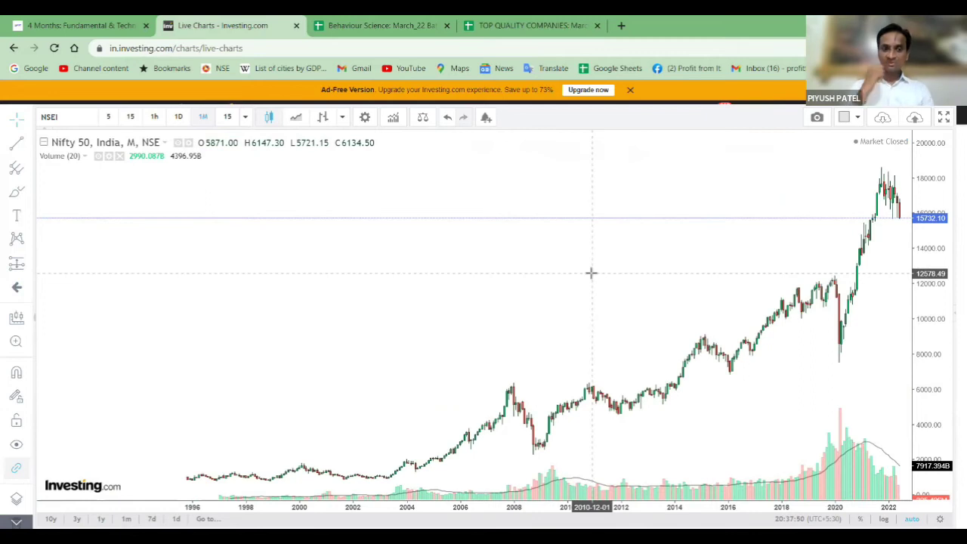
Search the indices for "CONSUM", load the Nifty India Consumption chart and view it from its 2011 start
type("CONSUM")
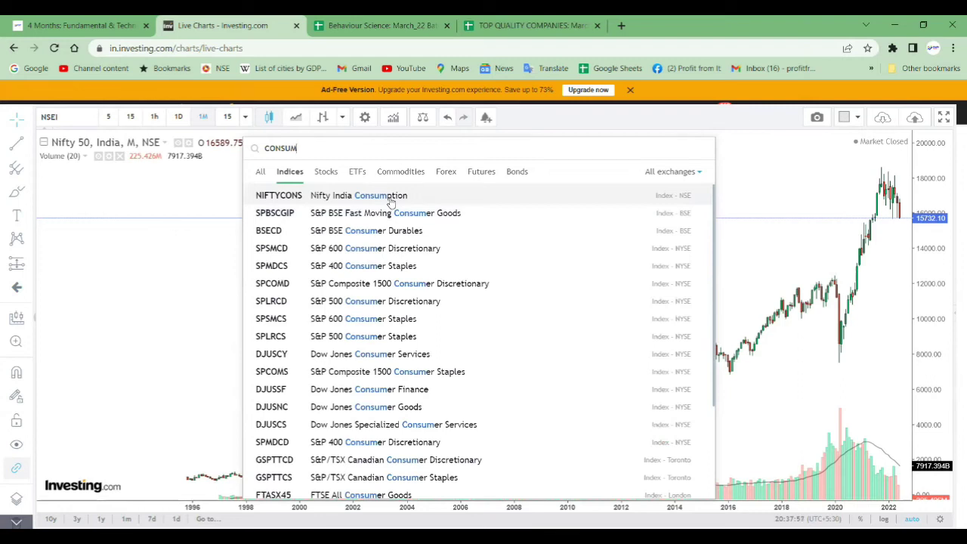
left_click(390, 201)
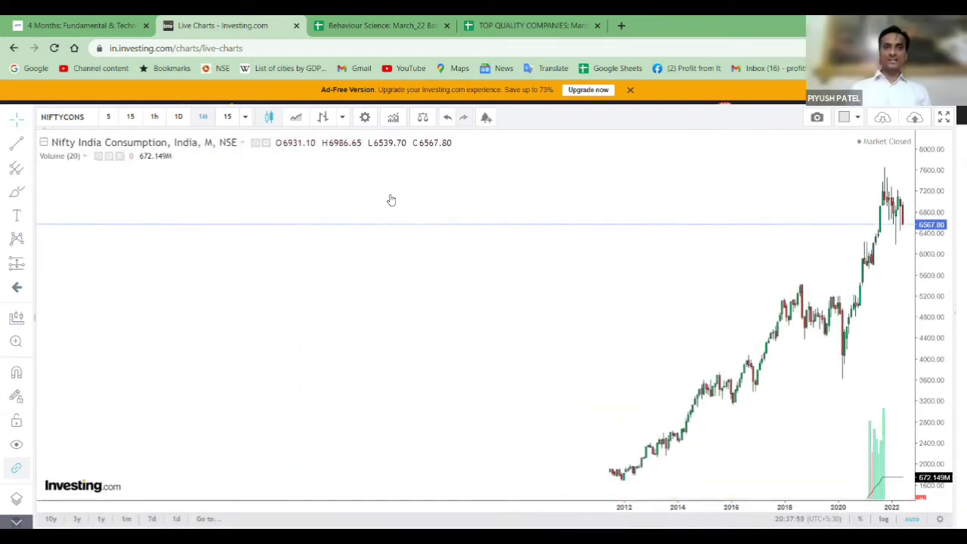
scroll(601, 304, "up", 4)
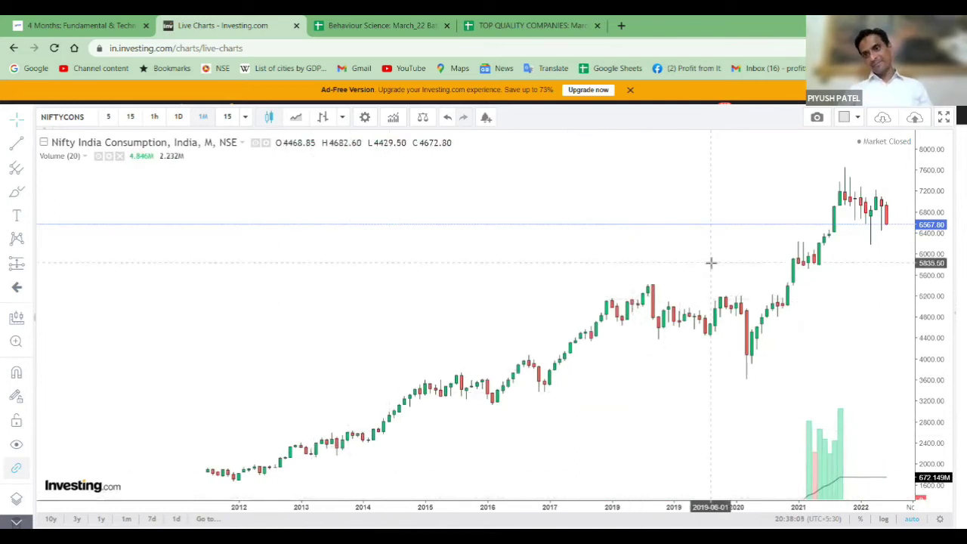
scroll(710, 263, "down", 1)
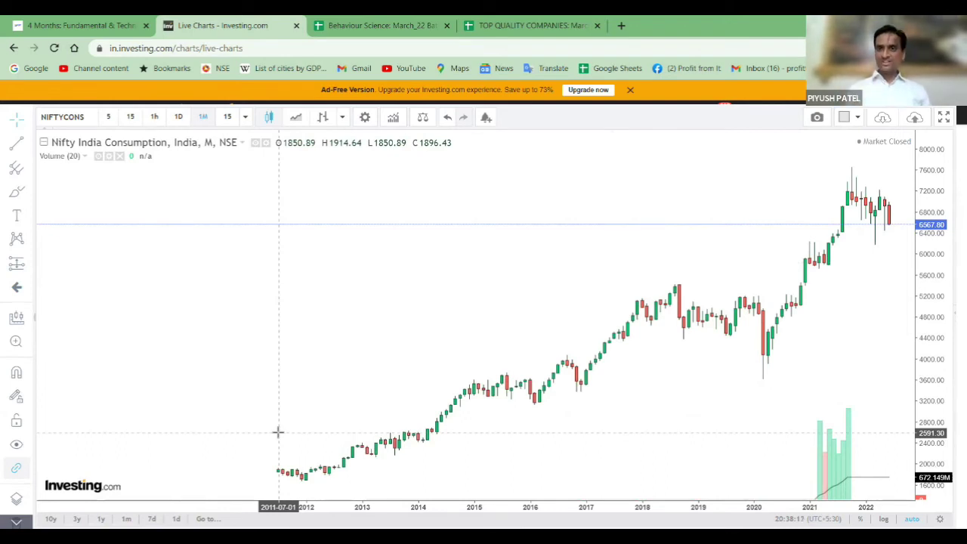
Compare the Nifty PSU Bank index with Nifty India Consumption by loading the two charts in turn
type("PSU BANK")
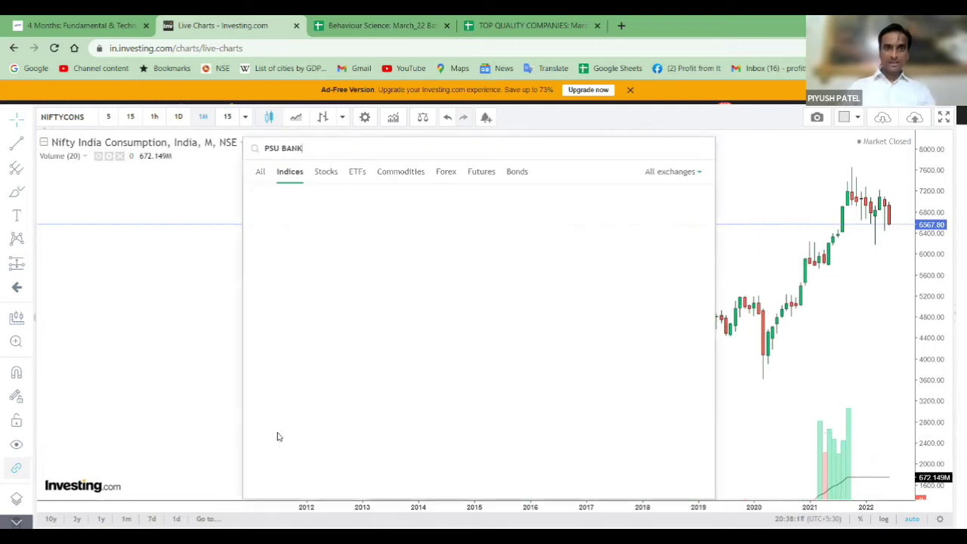
left_click(367, 192)
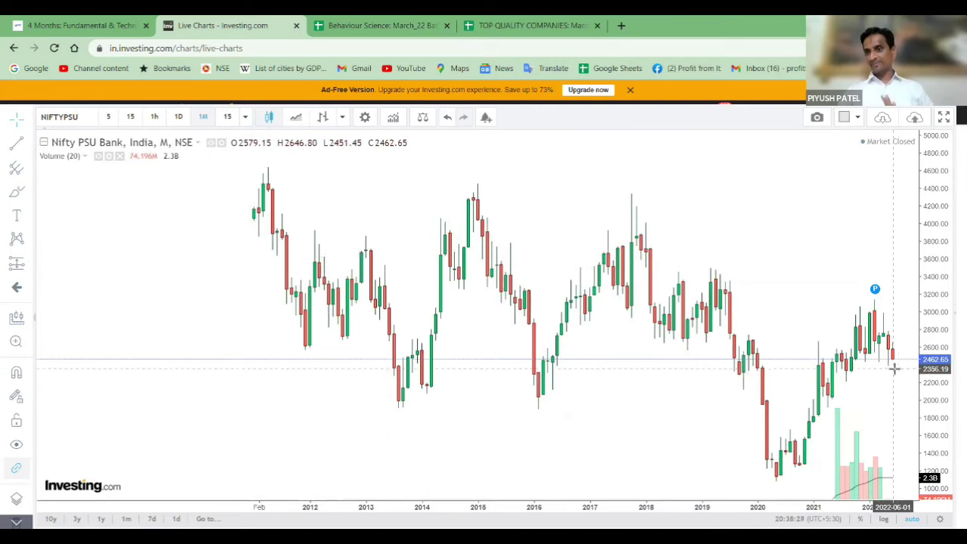
type("C")
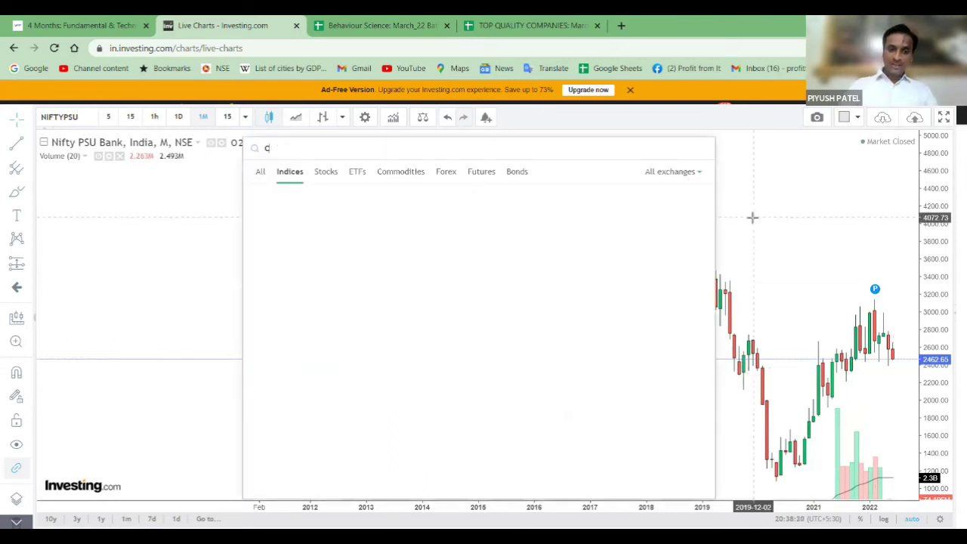
type("ONSUMP")
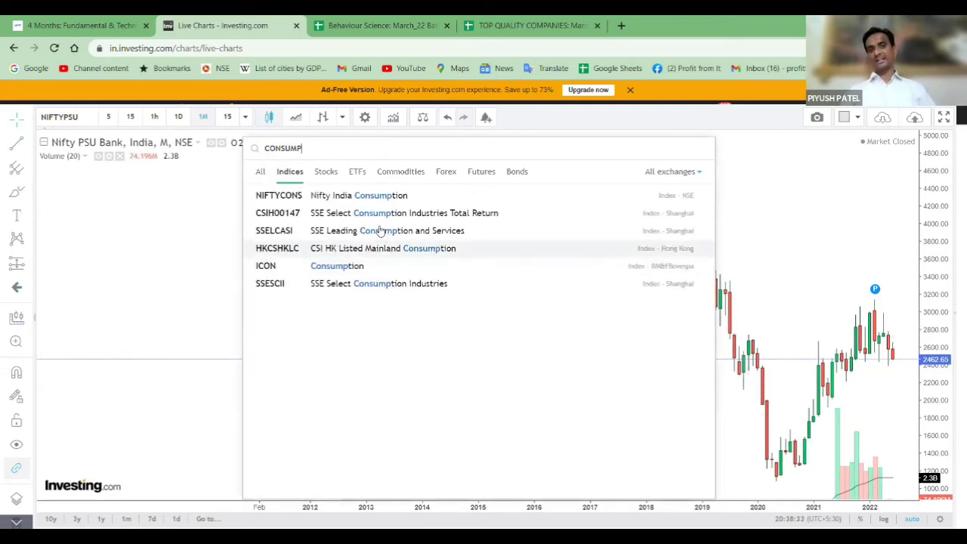
left_click(373, 202)
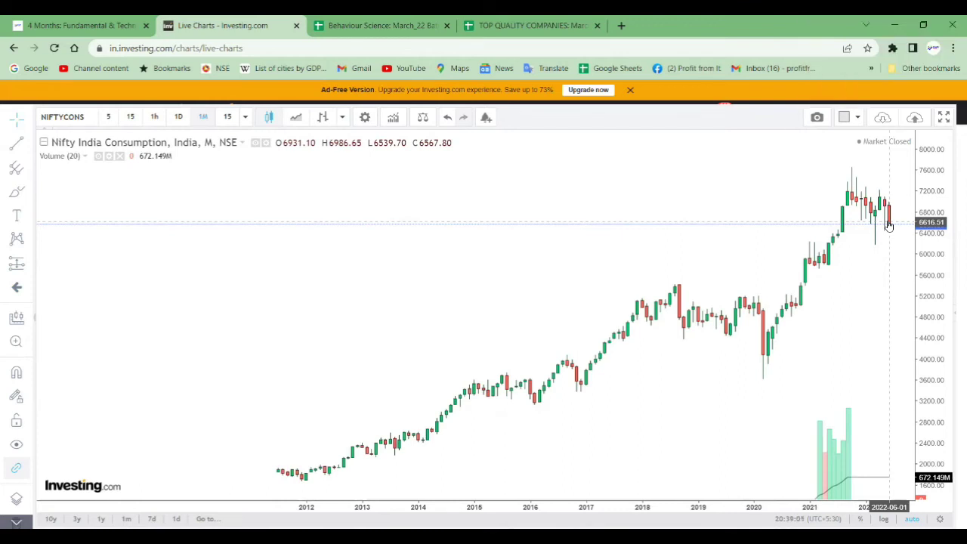
scroll(794, 378, "up", 3)
scroll(857, 305, "down", 2)
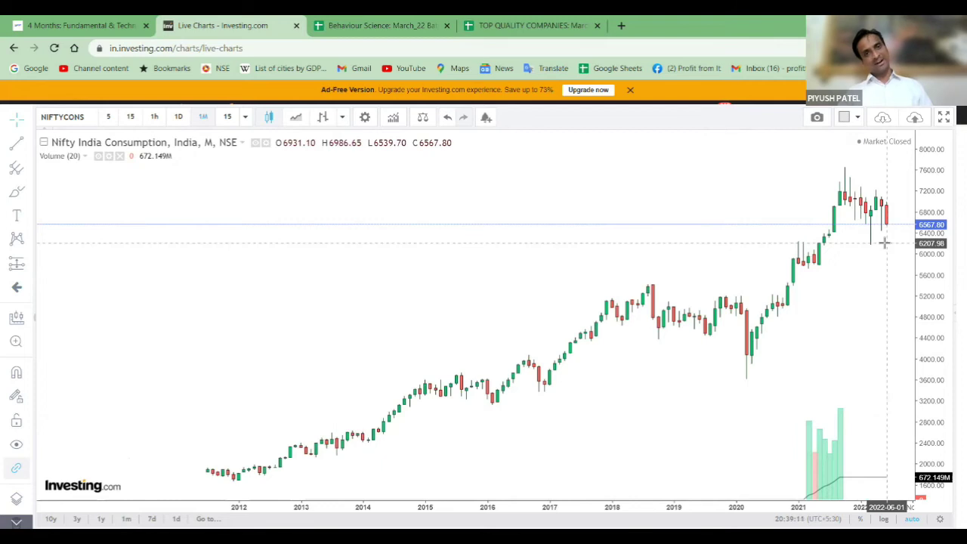
scroll(886, 250, "up", 1)
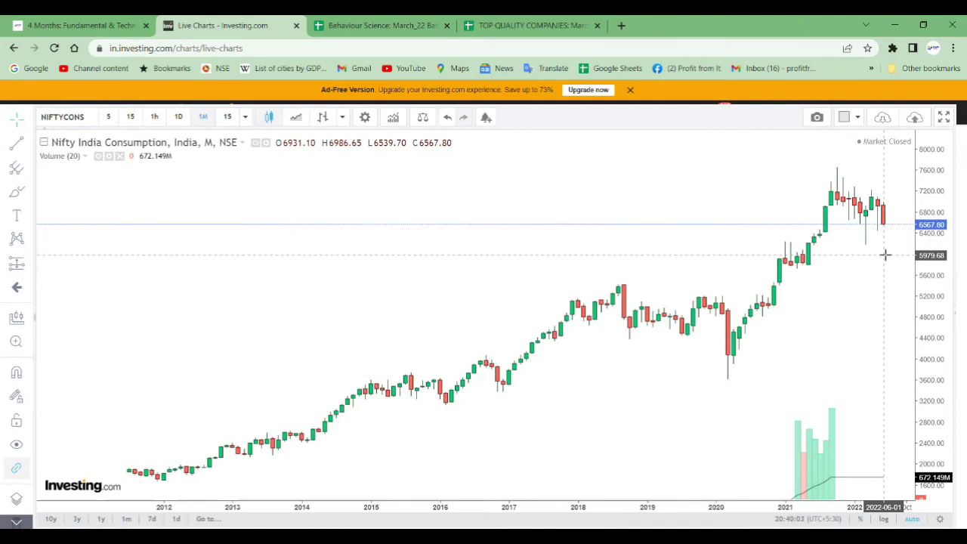
Open the BSE India website, bseindia.com, in a new browser tab
key("ctrl+t")
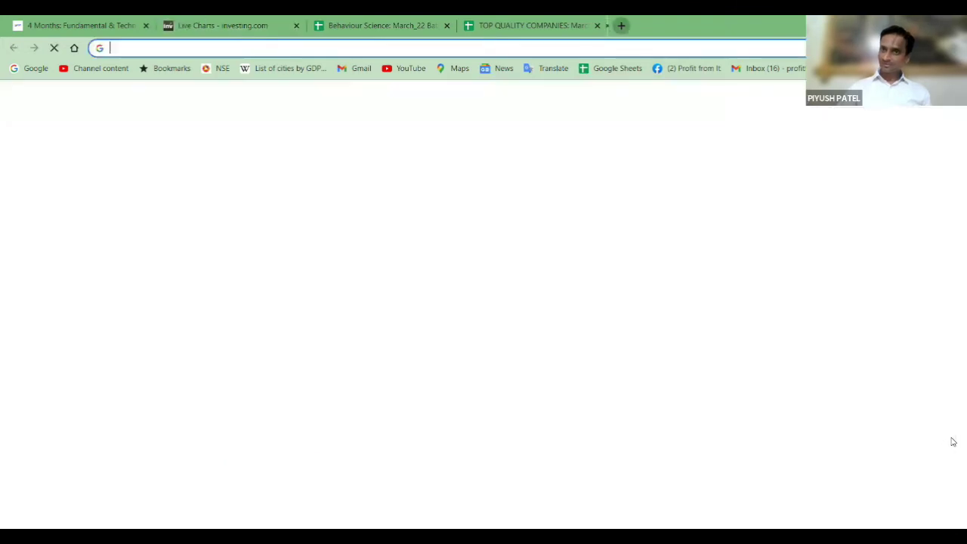
type("bs")
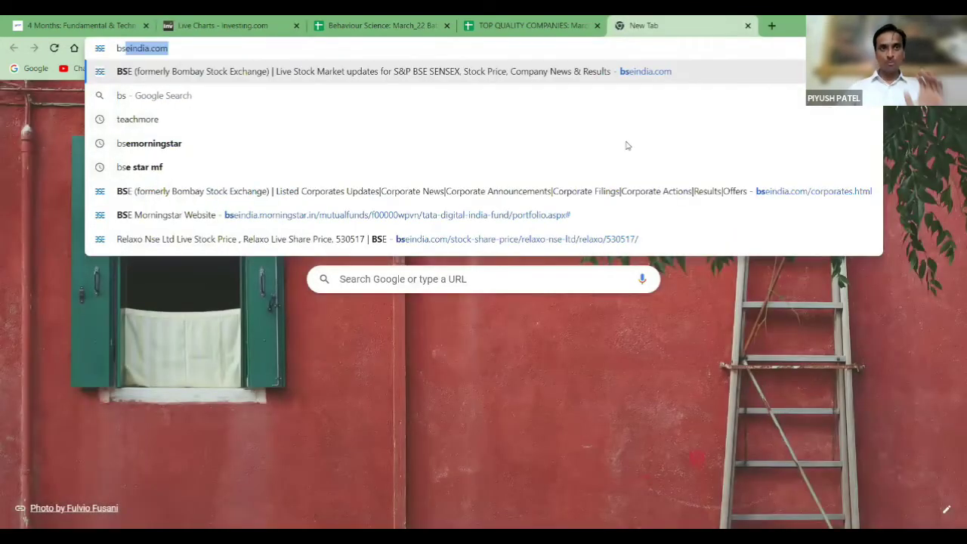
type("e")
key("Return")
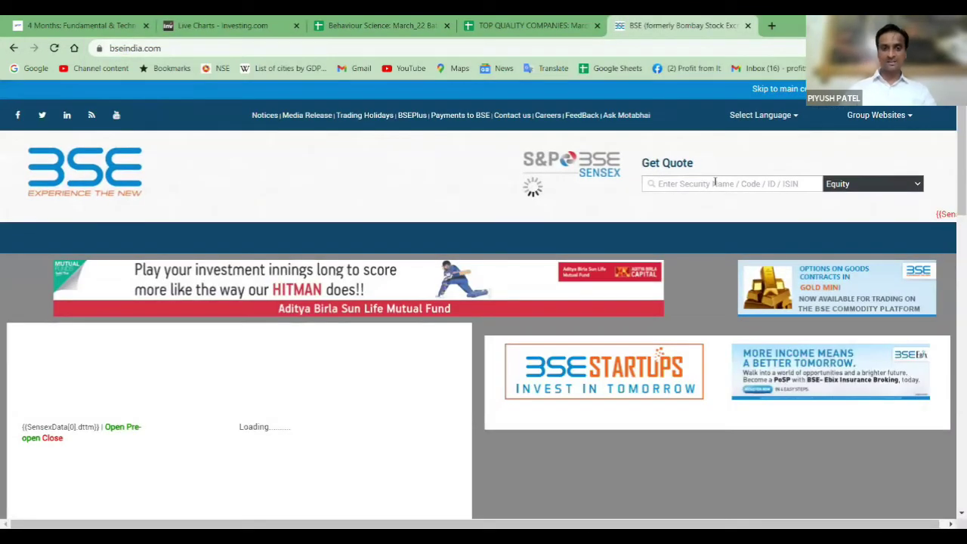
Search the BSE quotes for "bank of" and open the Bank of India stock page
left_click(715, 183)
type("bankofindia")
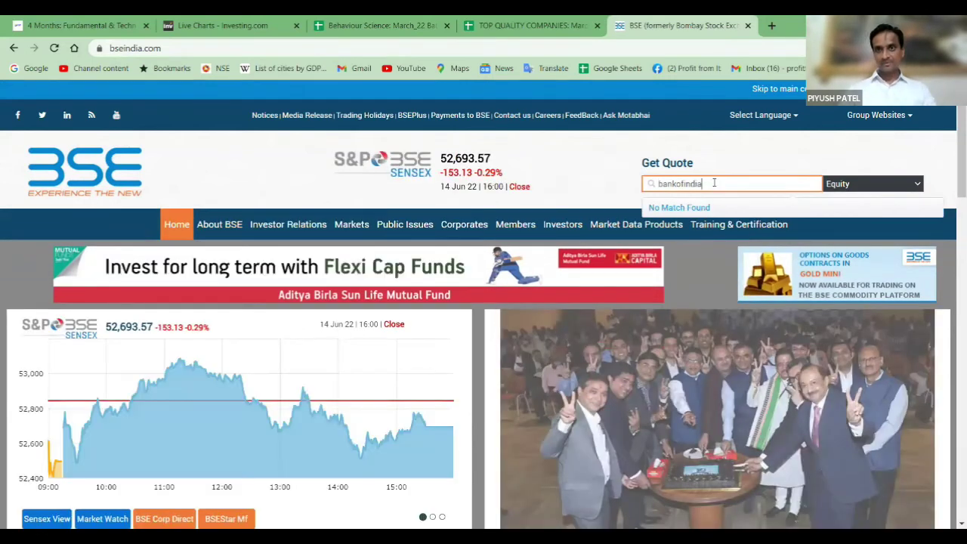
double_click(712, 183)
type("ba")
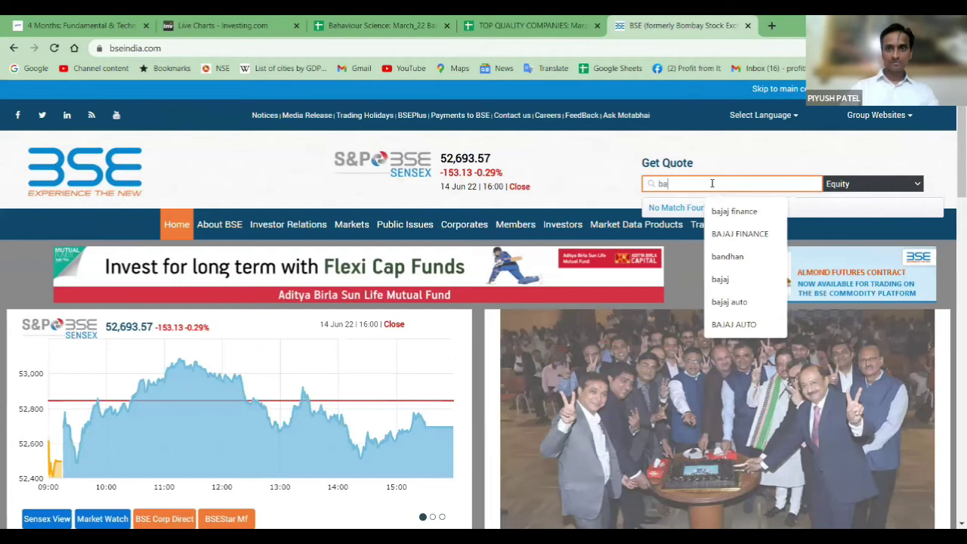
type("nk of")
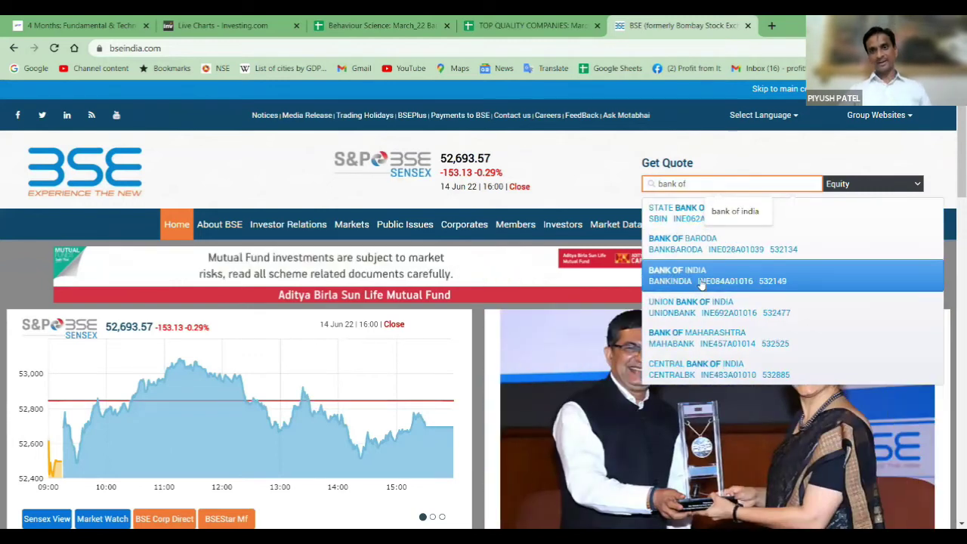
left_click(701, 282)
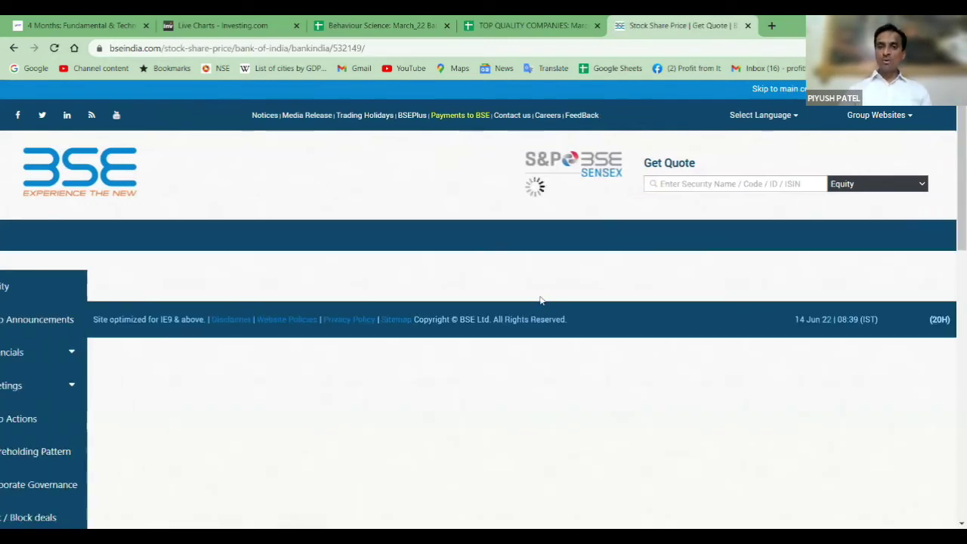
Examine Bank of India's valuation figures on its quote page, picking out the PB and ROE values
scroll(583, 280, "down", 3)
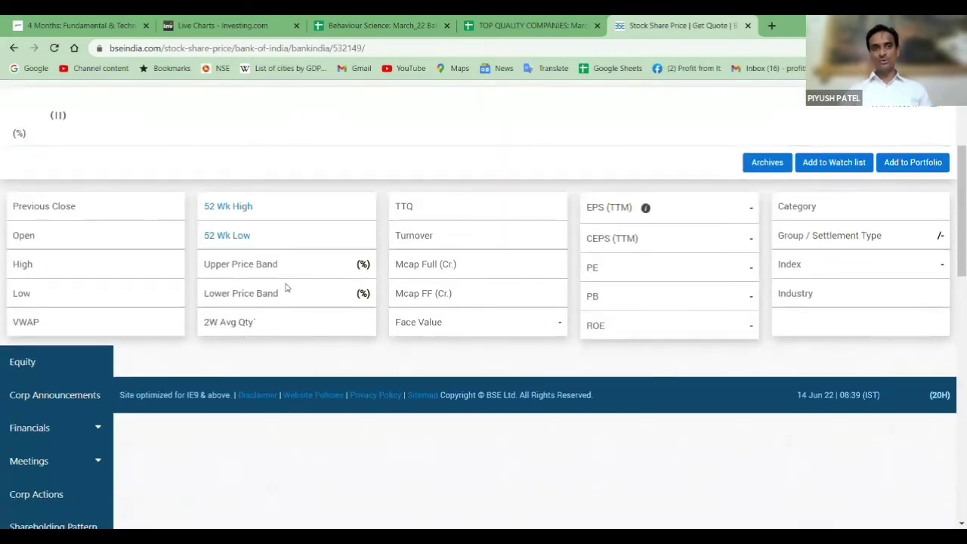
scroll(295, 287, "up", 3)
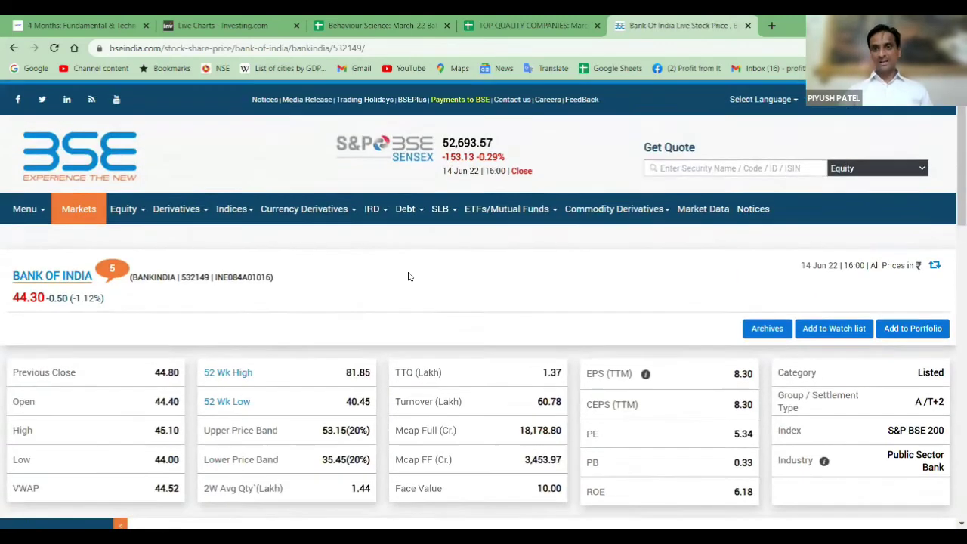
scroll(408, 276, "down", 3)
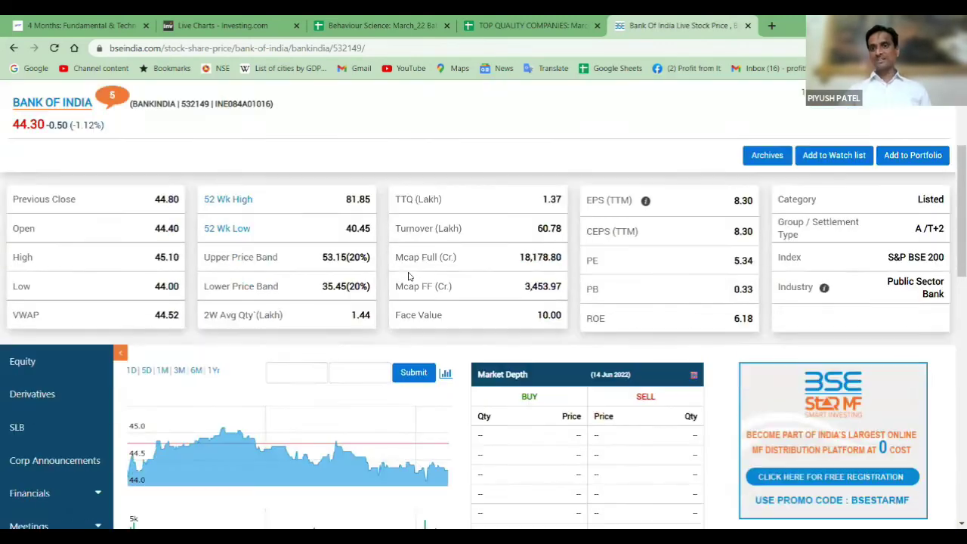
double_click(751, 289)
left_click(750, 321)
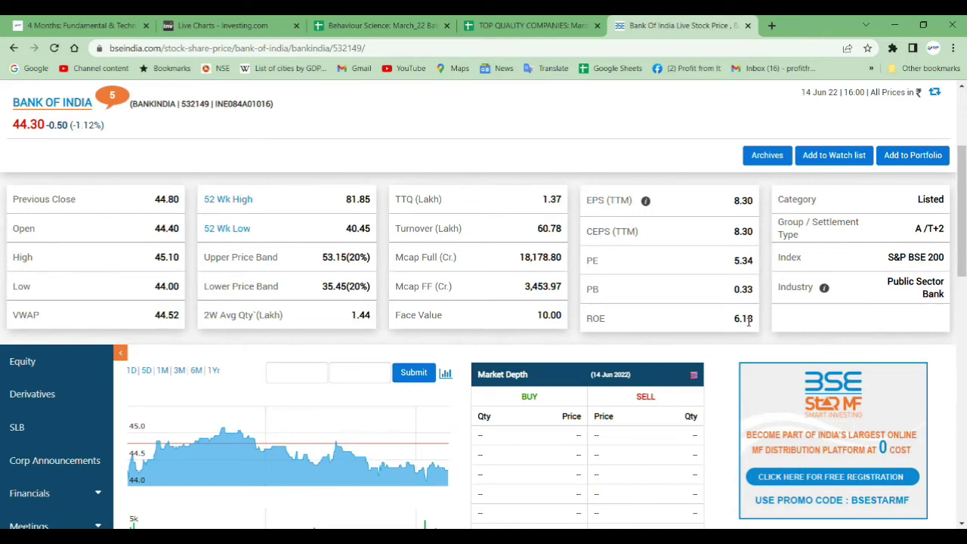
Glance at the Behaviour Science and TOP QUALITY COMPANIES spreadsheets and return to Bank of India's PB value on BSE
left_click(408, 26)
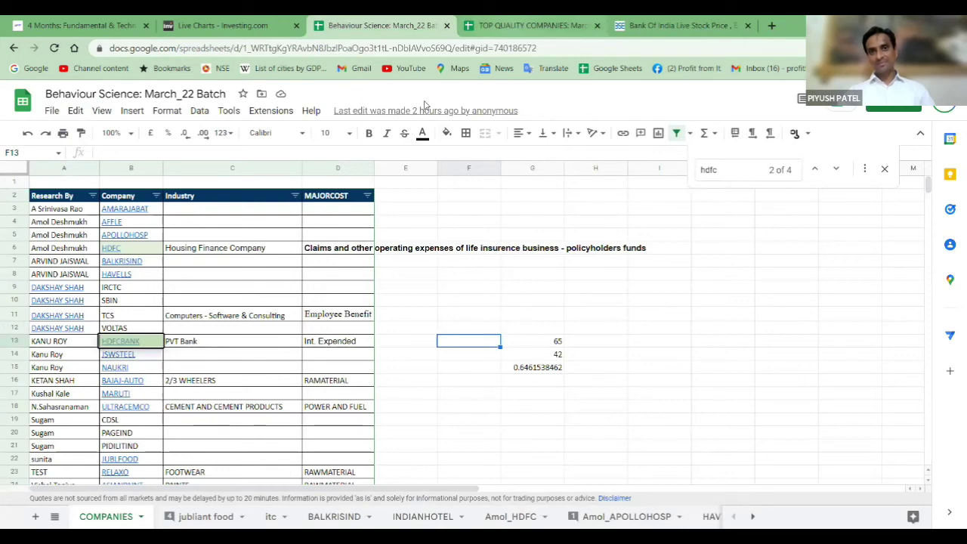
key("ctrl+Tab")
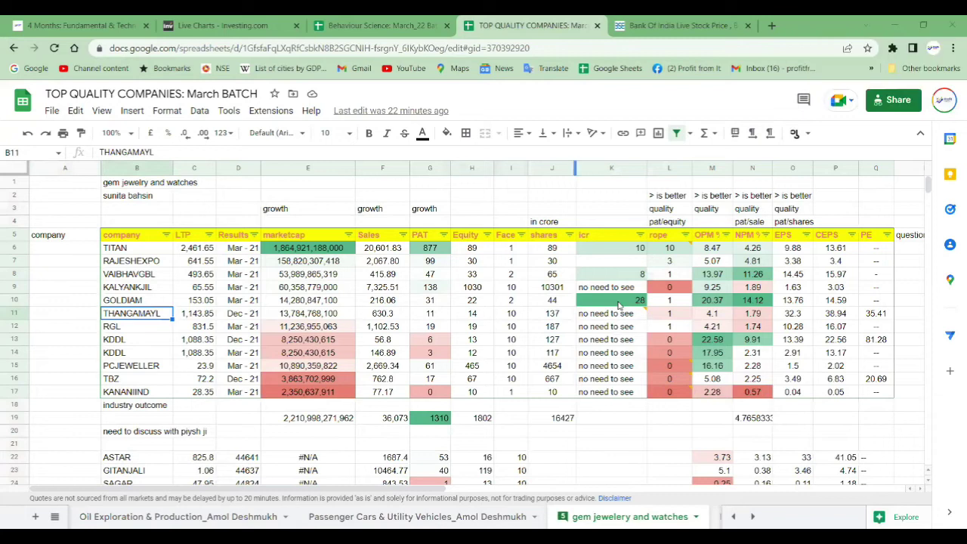
left_click(649, 26)
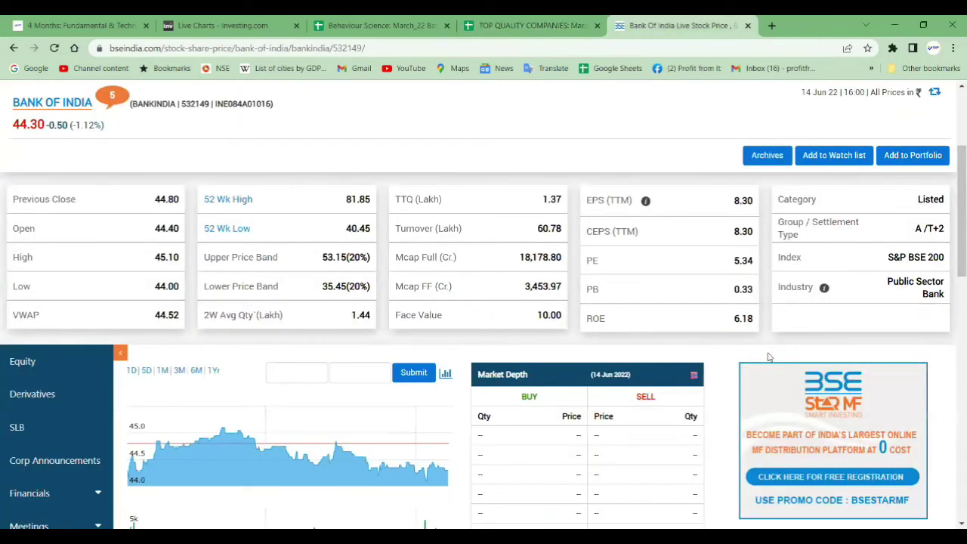
double_click(744, 288)
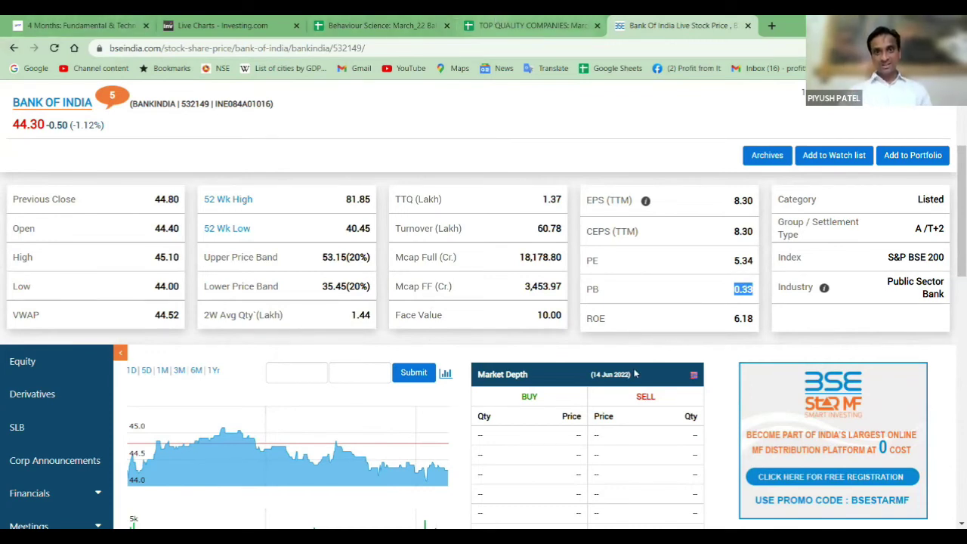
Examine TITAN's row in the gem jewelry and watches sheet of TOP QUALITY COMPANIES, covering equity, face value, ICR, EPS and PE
left_click(500, 23)
left_click(428, 302)
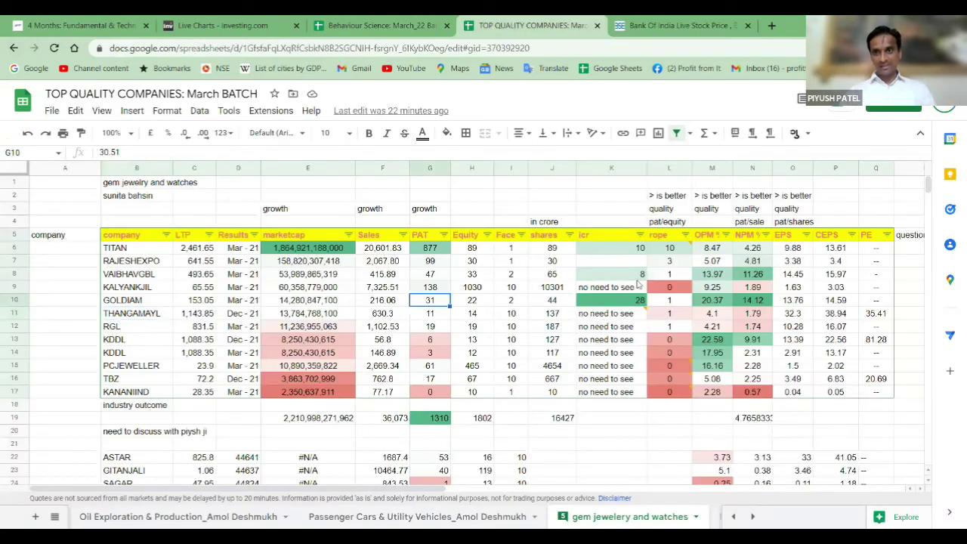
left_click(569, 257)
key("Right")
key("Right")
key("Right")
key("Right")
key("Right")
key("Right")
key("Right")
key("Right")
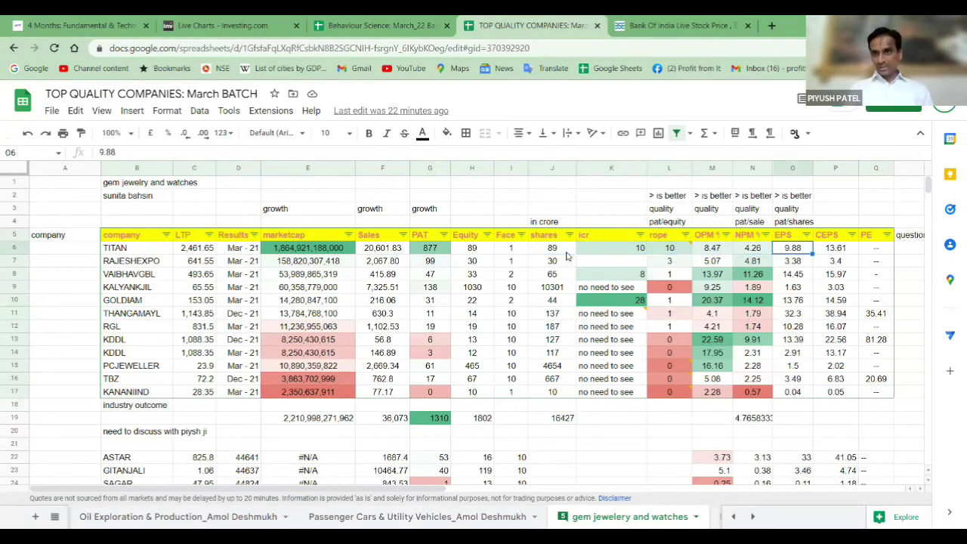
key("Left")
key("Left")
key("Left")
key("Left")
key("Left")
key("Left")
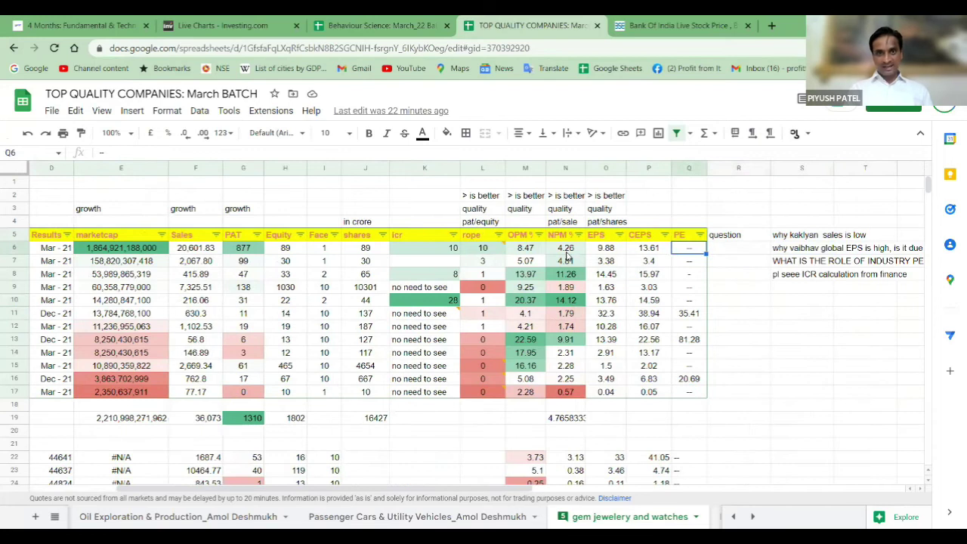
key("Left")
key("Left")
key("Left")
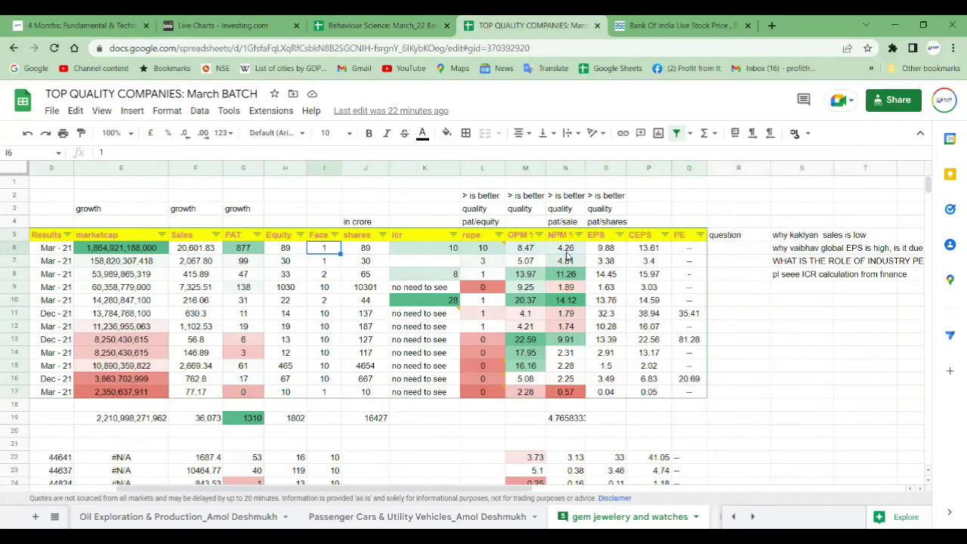
key("Right")
key("Right")
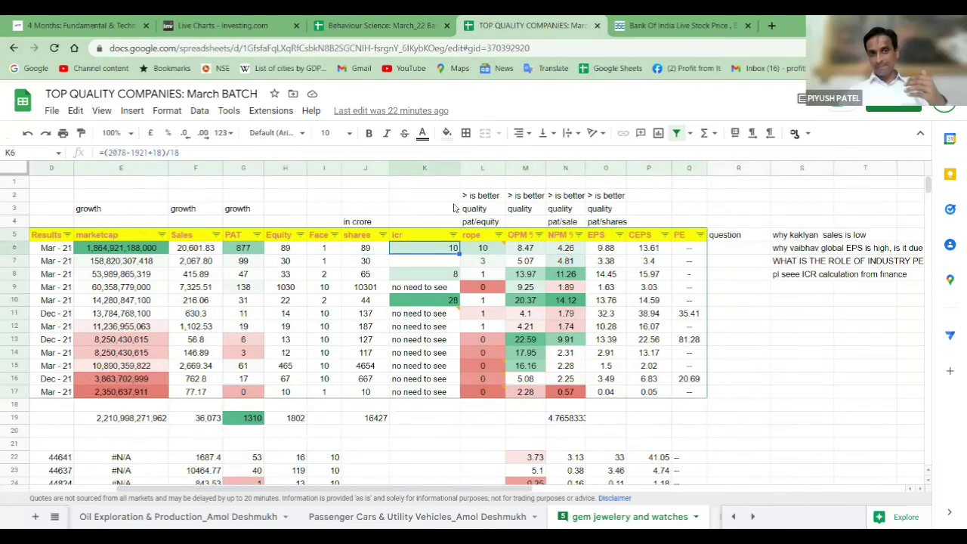
left_click(301, 252)
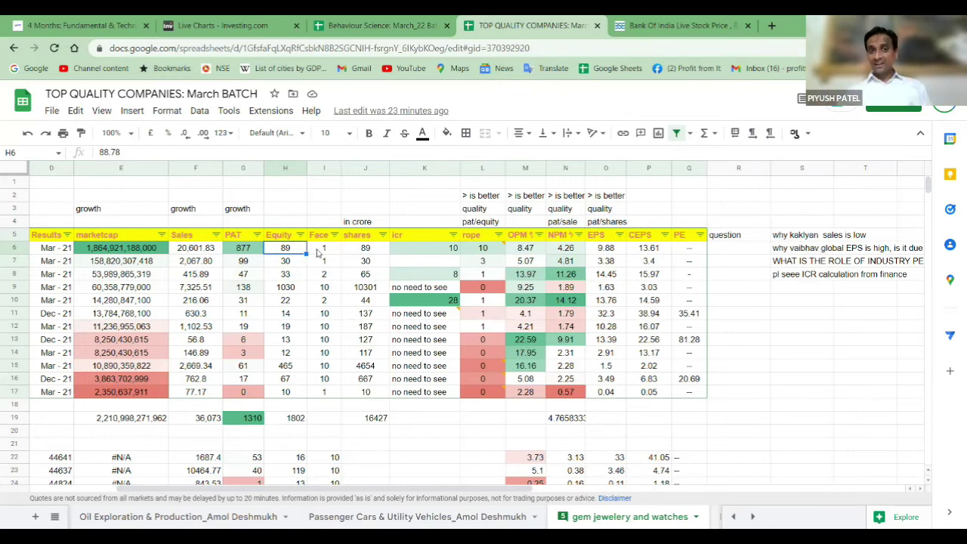
key("Right")
Return to the BSE site, search the quotes for "titan" and open the Titan Company Limited stock page
left_click(654, 23)
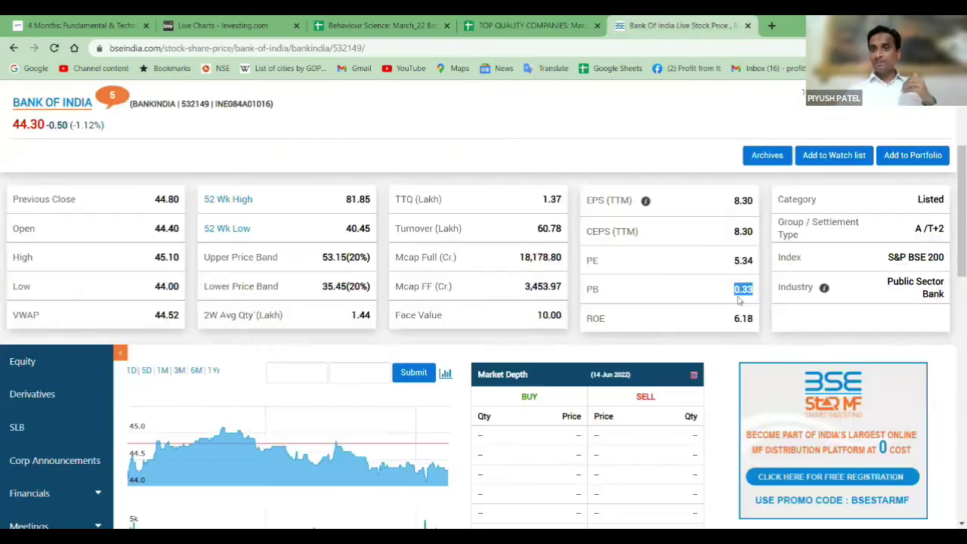
scroll(700, 328, "up", 1)
scroll(700, 328, "up", 2)
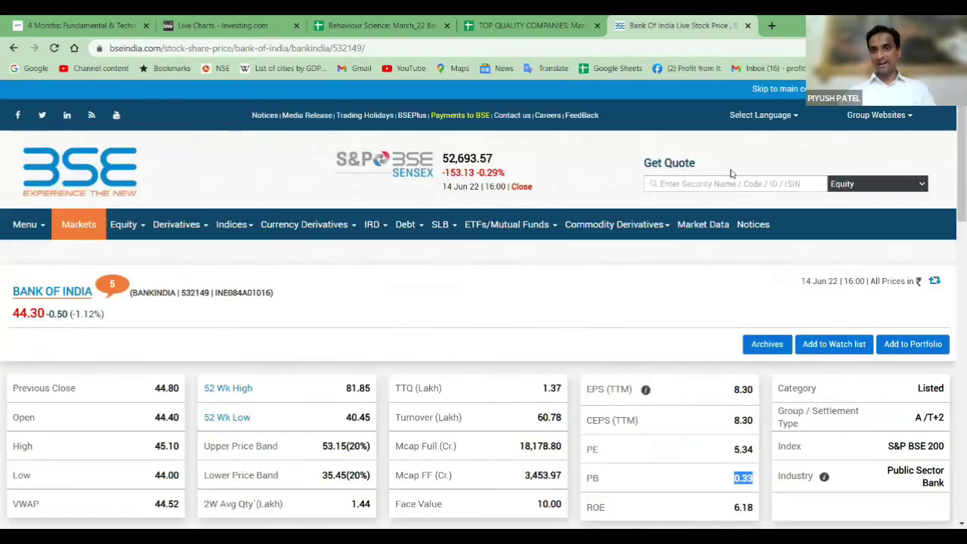
left_click(732, 175)
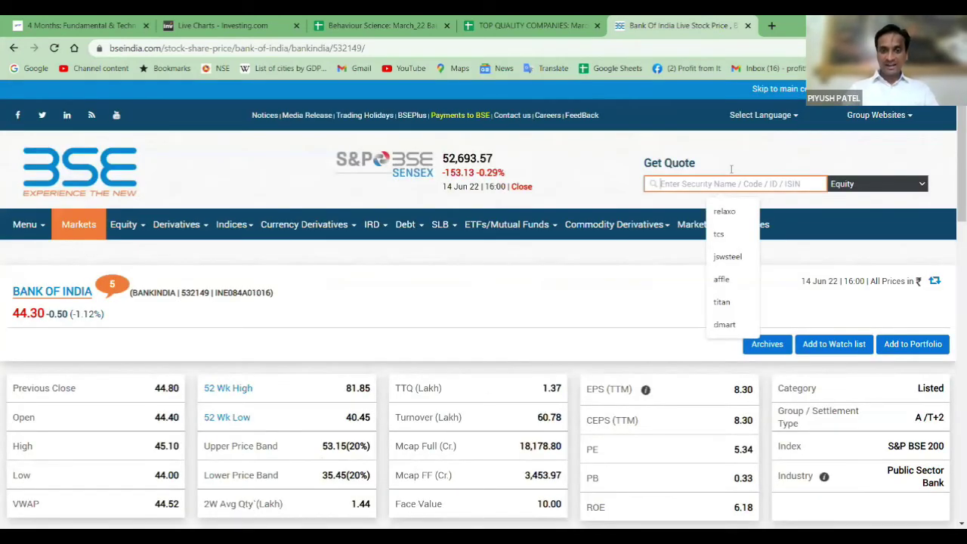
type("titan")
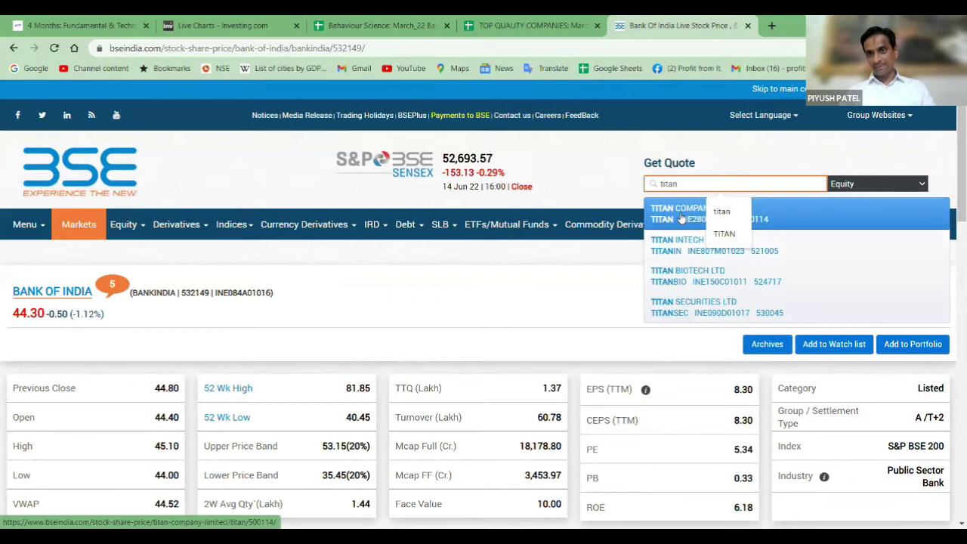
left_click(684, 218)
Examine Titan Company Limited's valuation figures on its quote page, highlighting the PB value
scroll(454, 300, "down", 3)
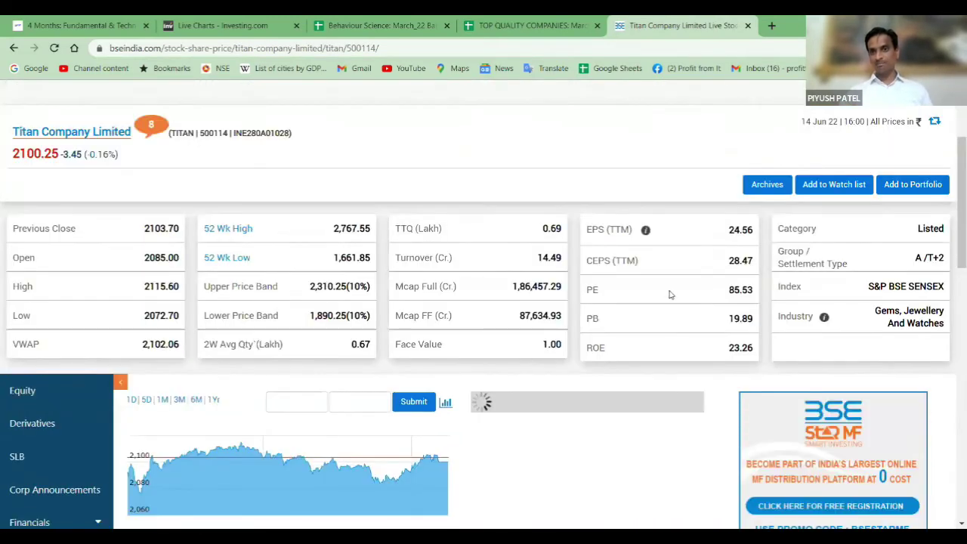
scroll(670, 294, "down", 2)
left_click_drag(729, 193, 756, 195)
left_click(643, 205)
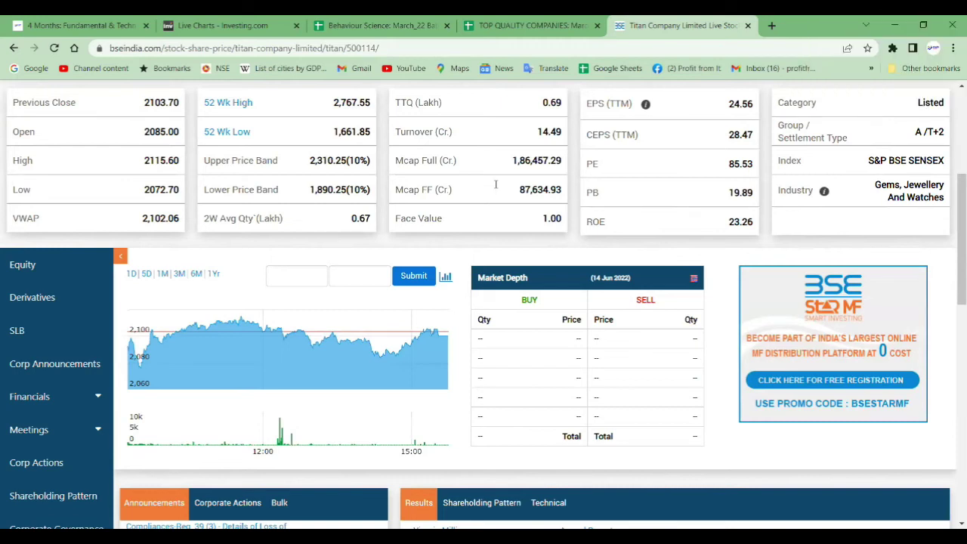
Find "tita" in the COMPANIES sheet of the Behaviour Science spreadsheet and review TITAN's industry and major cost entries
left_click(368, 28)
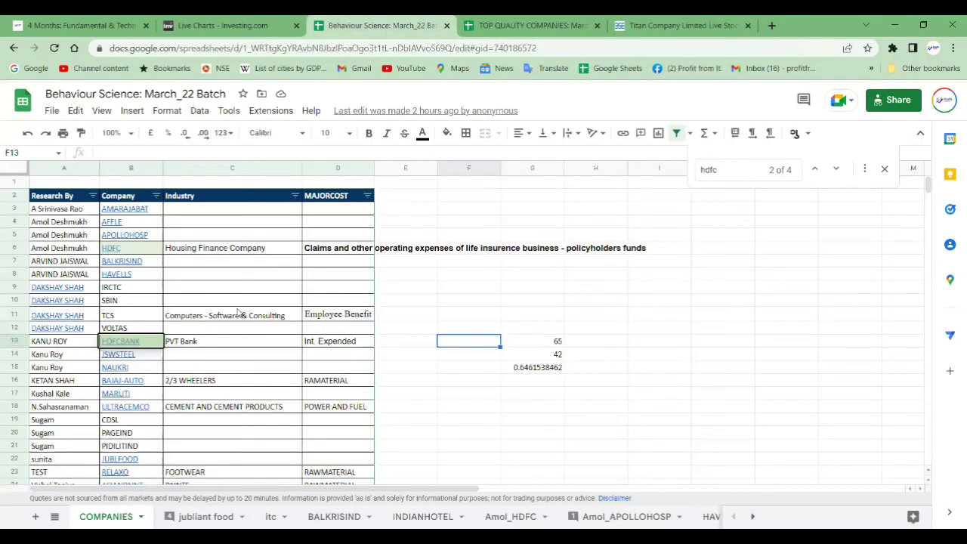
key("ctrl+f")
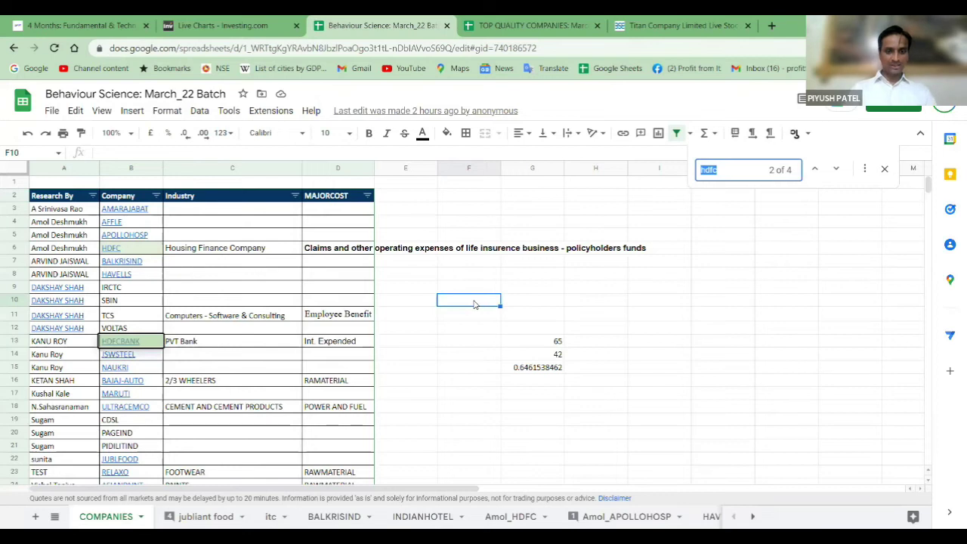
type("tita")
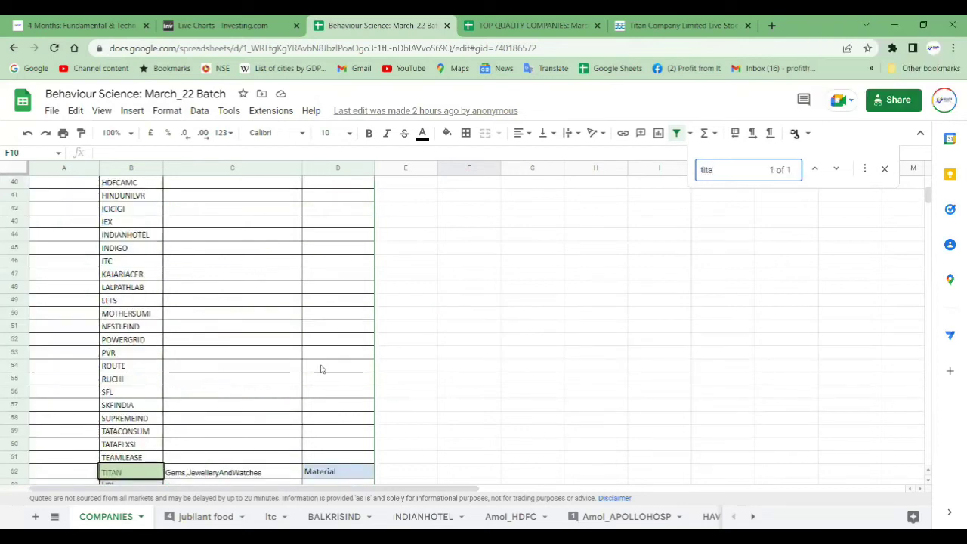
scroll(140, 400, "down", 3)
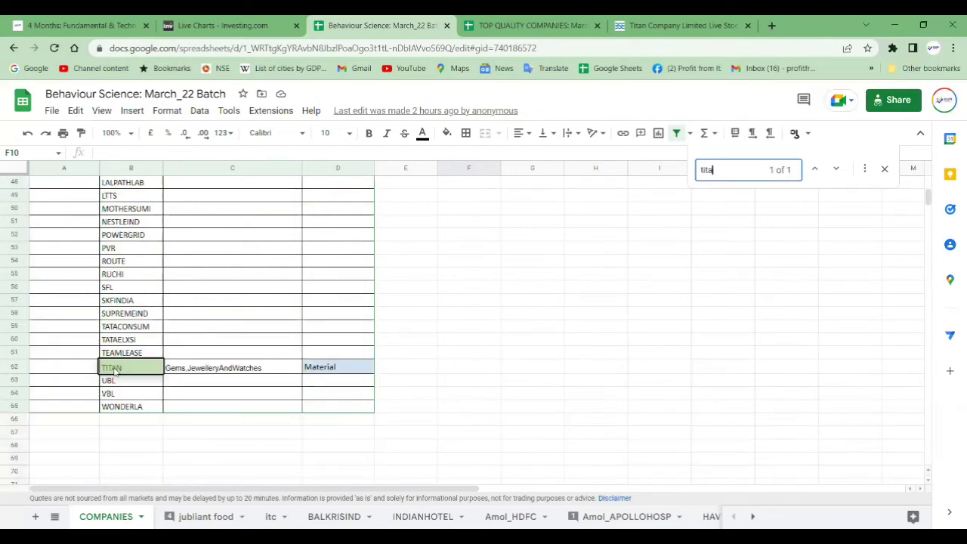
key("ctrl+f")
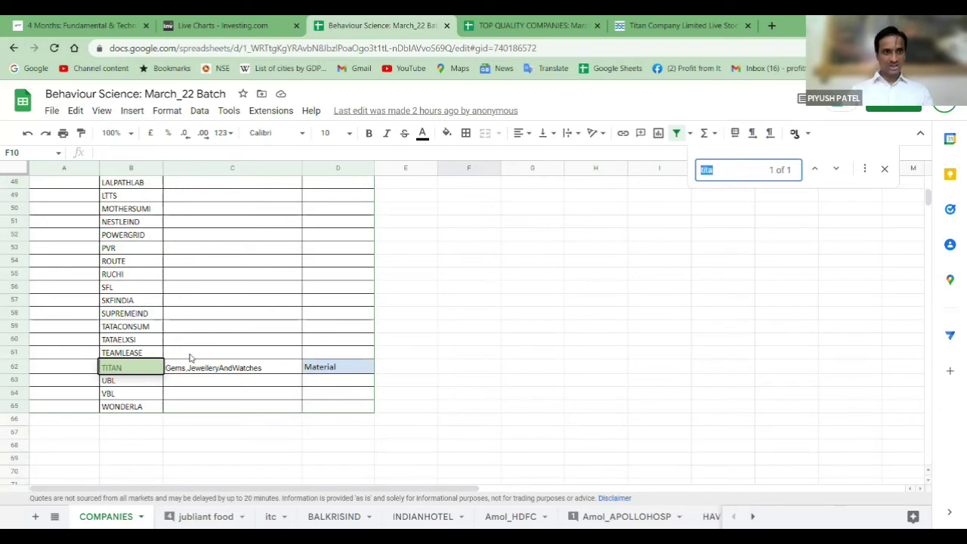
key("Escape")
scroll(259, 340, "up", 13)
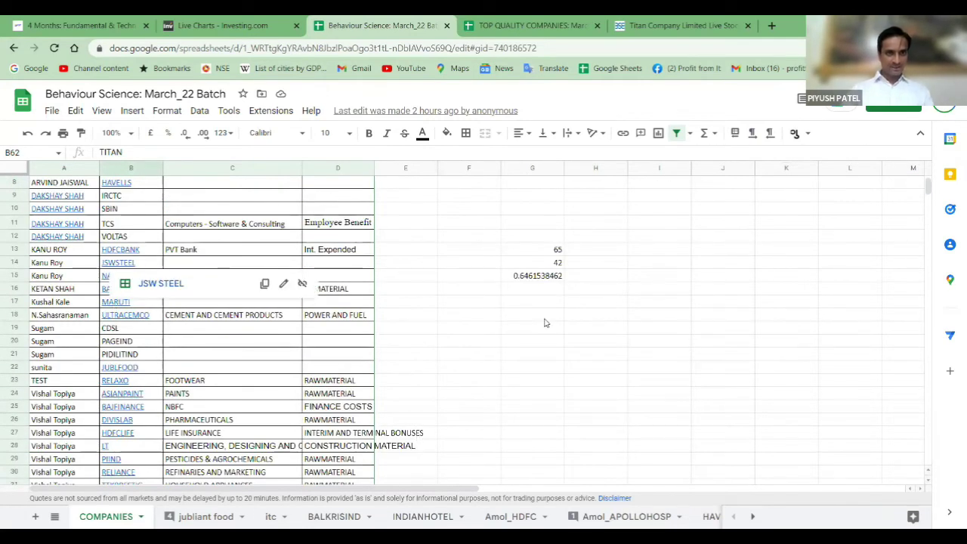
Open the BAJAJ AUTO sheet through the BAJAJ-AUTO link in the COMPANIES sheet
left_click(494, 330)
mouse_move(129, 289)
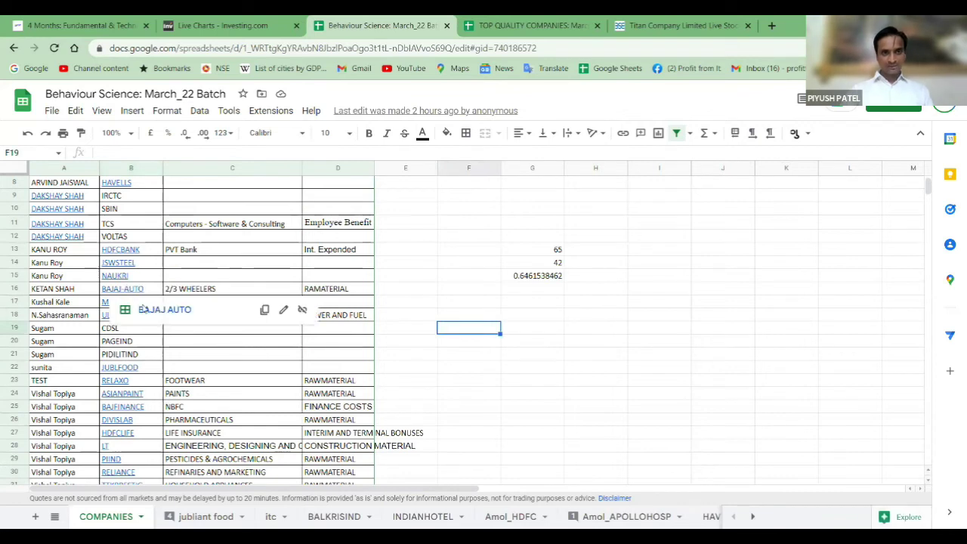
left_click(164, 313)
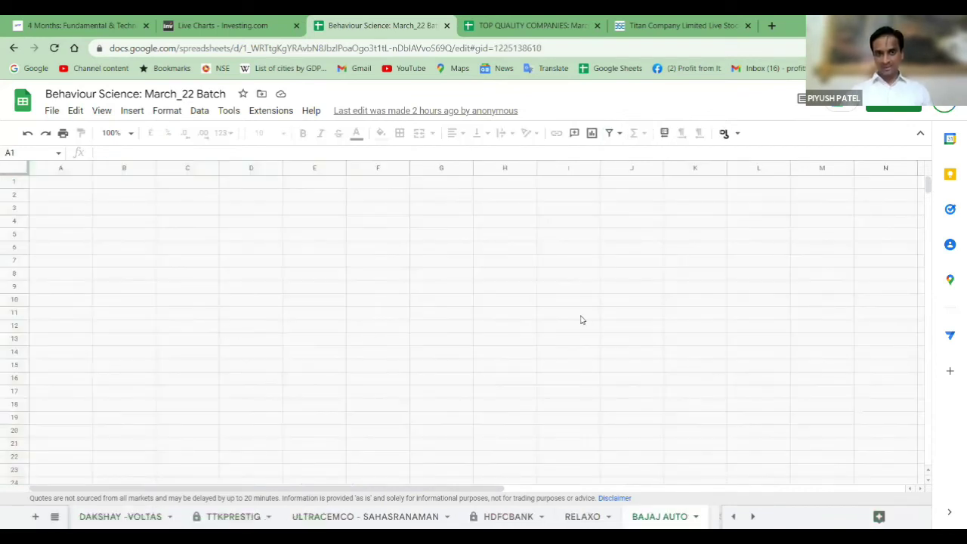
Examine the Growth and Actual Data tables of the BAJAJ AUTO sheet, focusing on the Equity and EPS columns across the years
scroll(478, 333, "down", 5)
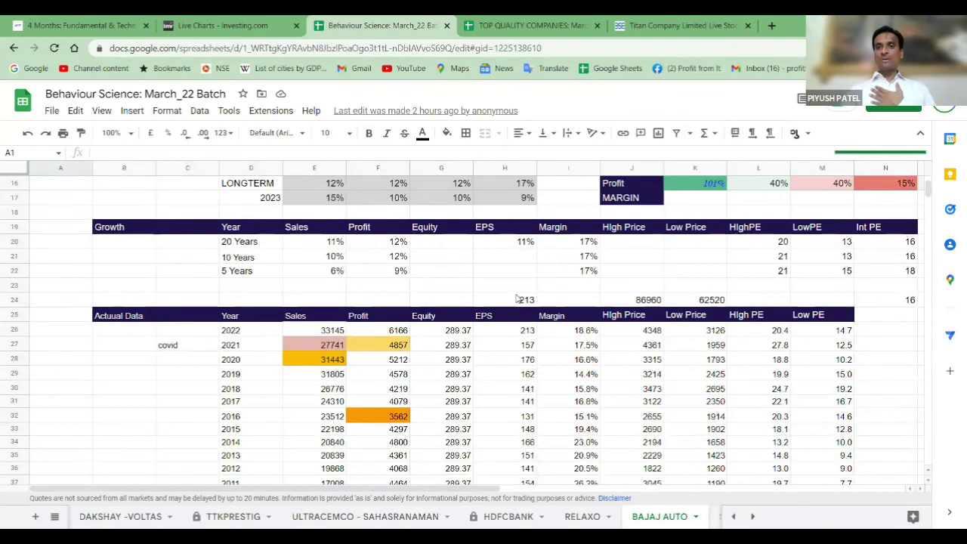
scroll(516, 299, "down", 1)
left_click(449, 230)
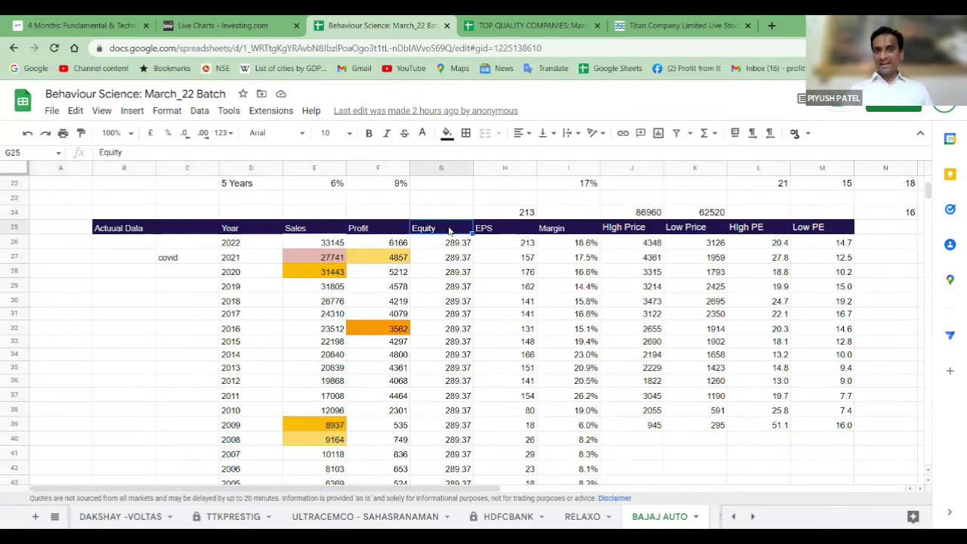
key("Right")
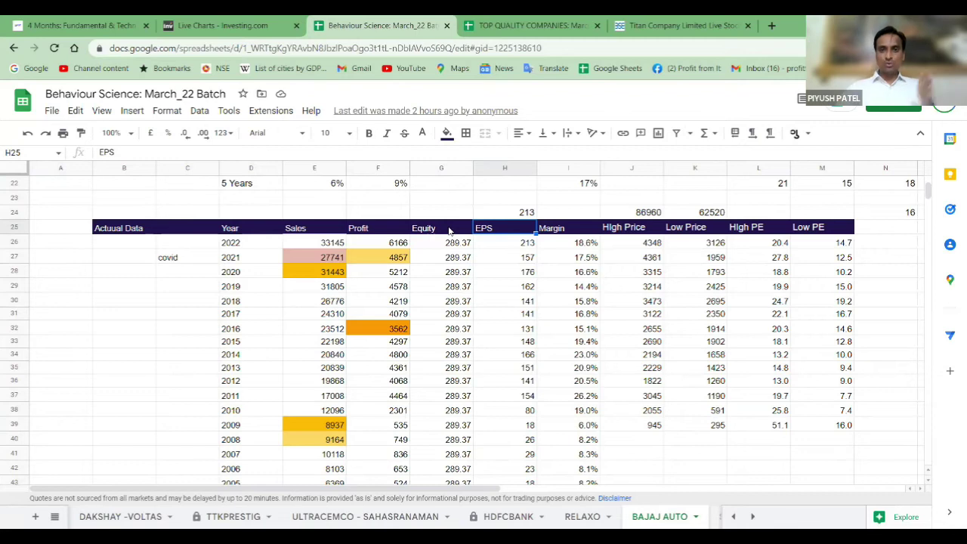
scroll(501, 363, "down", 5)
scroll(511, 318, "up", 5)
scroll(511, 317, "up", 4)
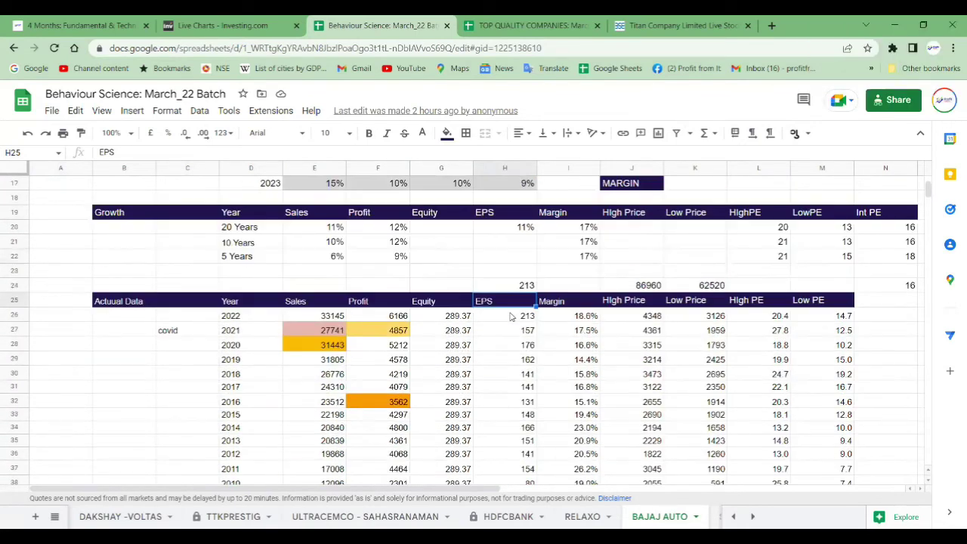
scroll(511, 317, "down", 4)
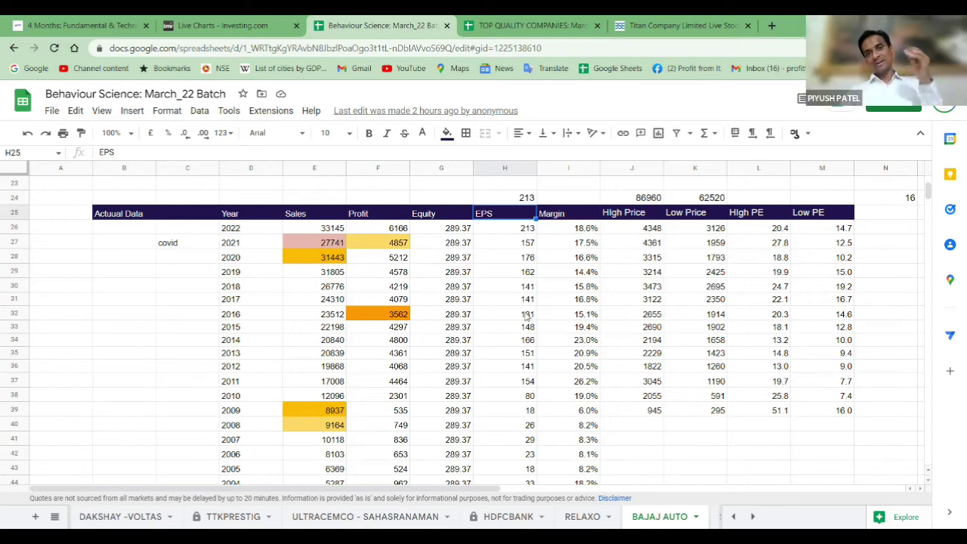
left_click(458, 234)
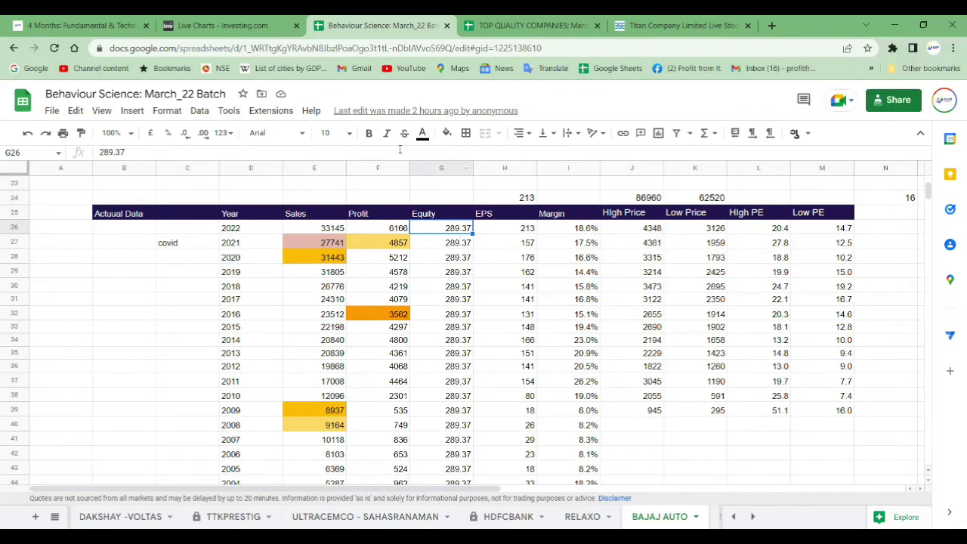
left_click(462, 316)
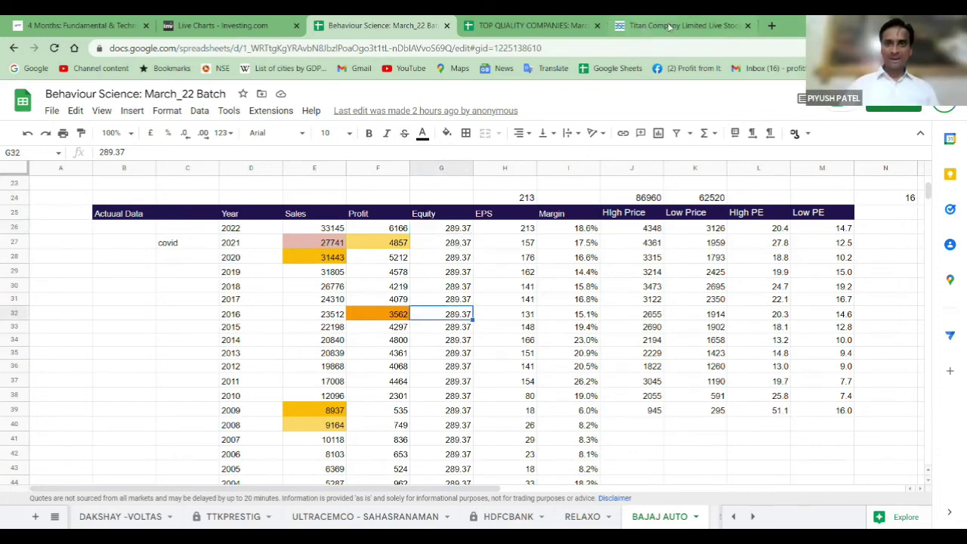
Return to the Investing.com live chart, search all instruments for "TITAN" and view the monthly NSE chart of Titan Company Ltd
left_click(209, 29)
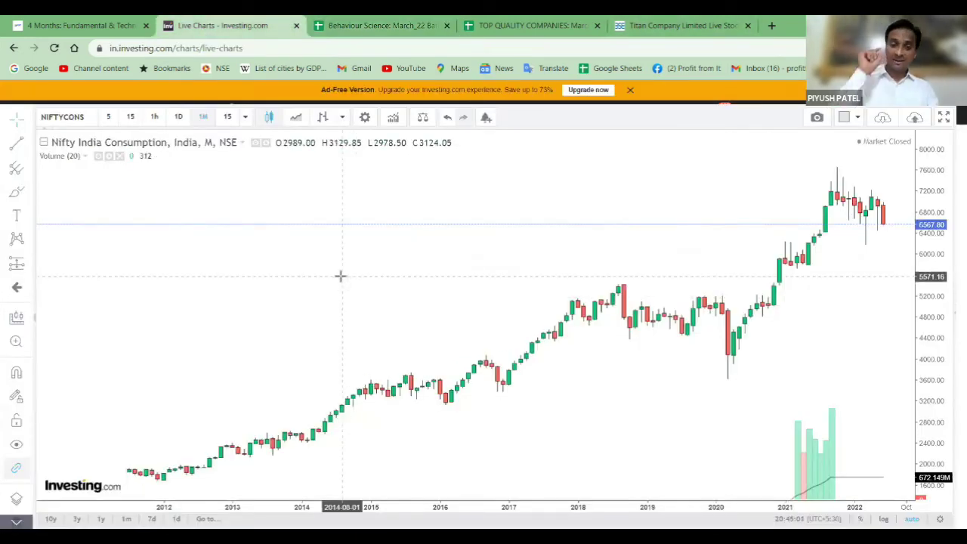
type("T")
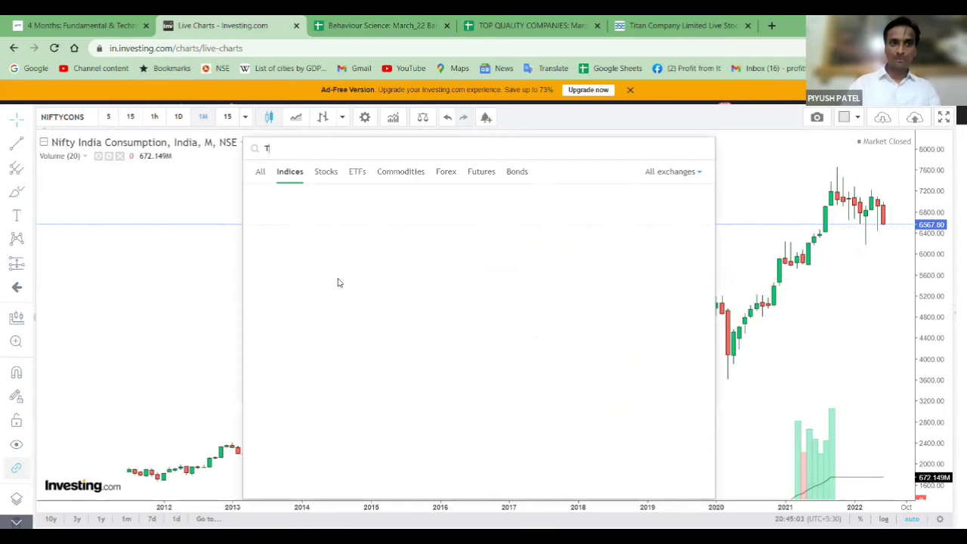
type("ITAN")
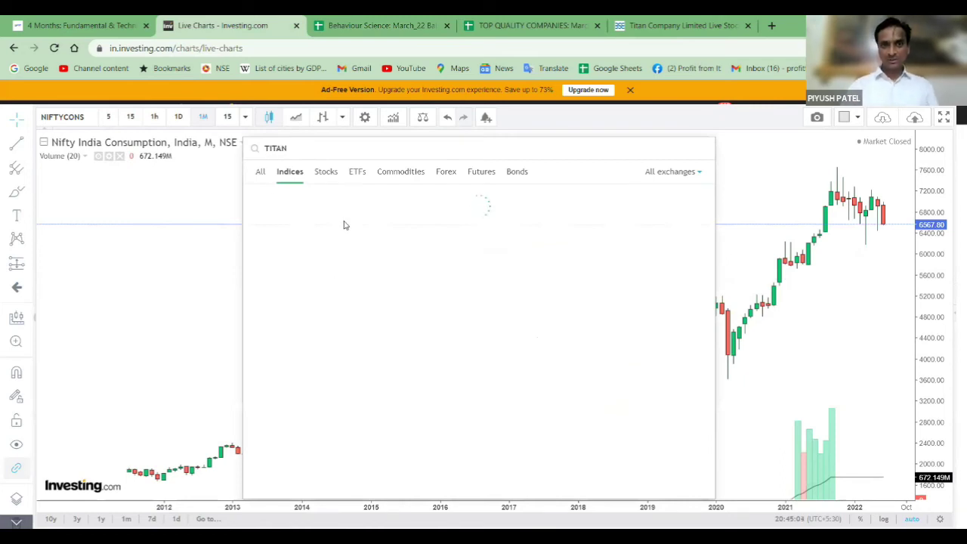
left_click(262, 172)
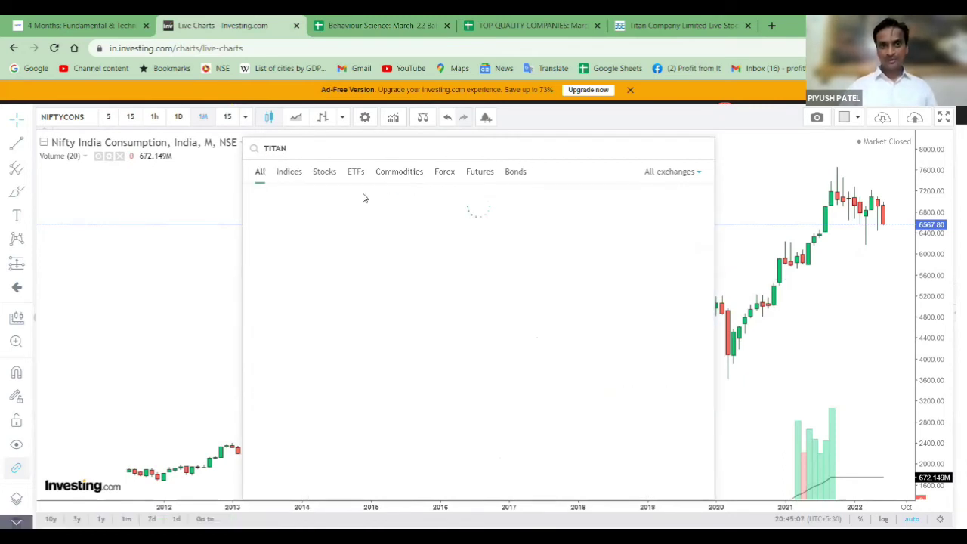
left_click(352, 198)
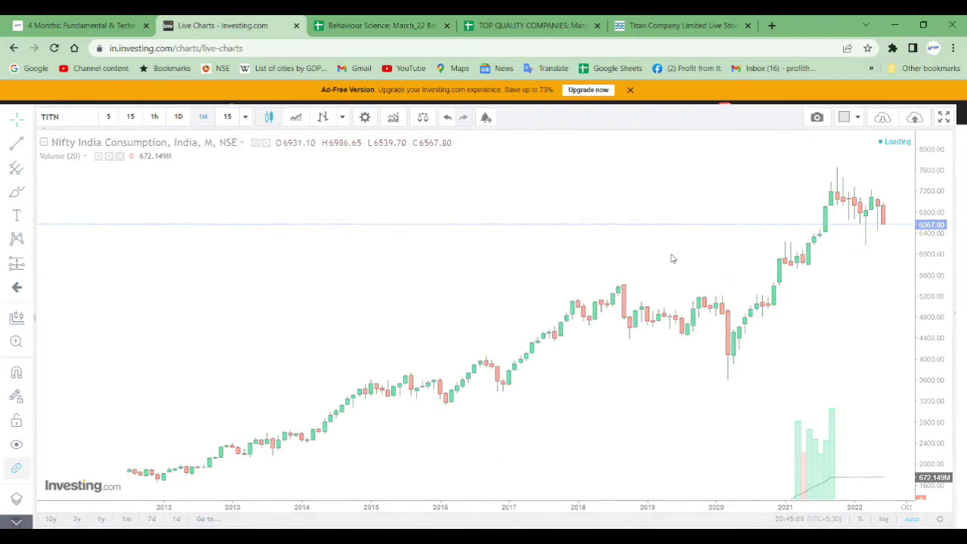
scroll(566, 280, "down", 4)
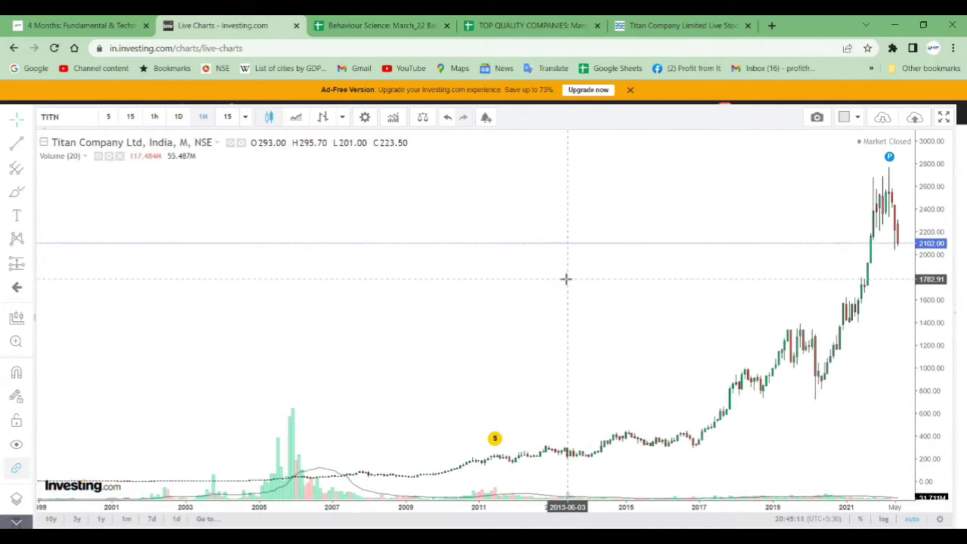
scroll(566, 278, "up", 3)
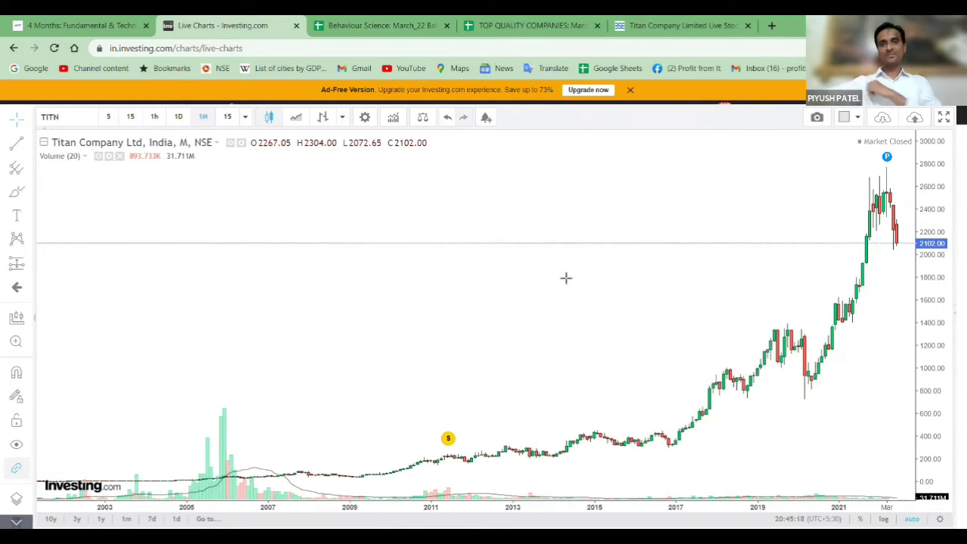
Open Google Drive in a new browser tab
left_click(772, 25)
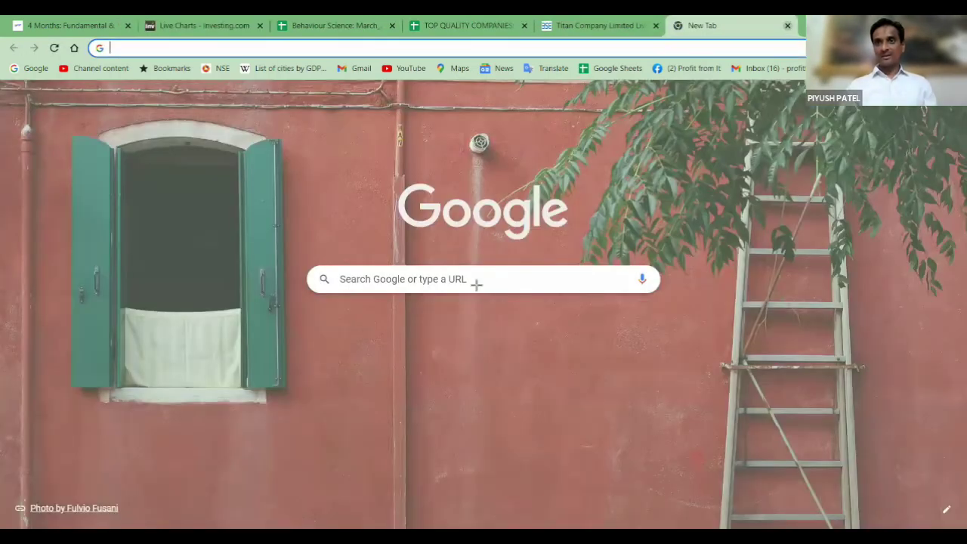
key("ctrl+w")
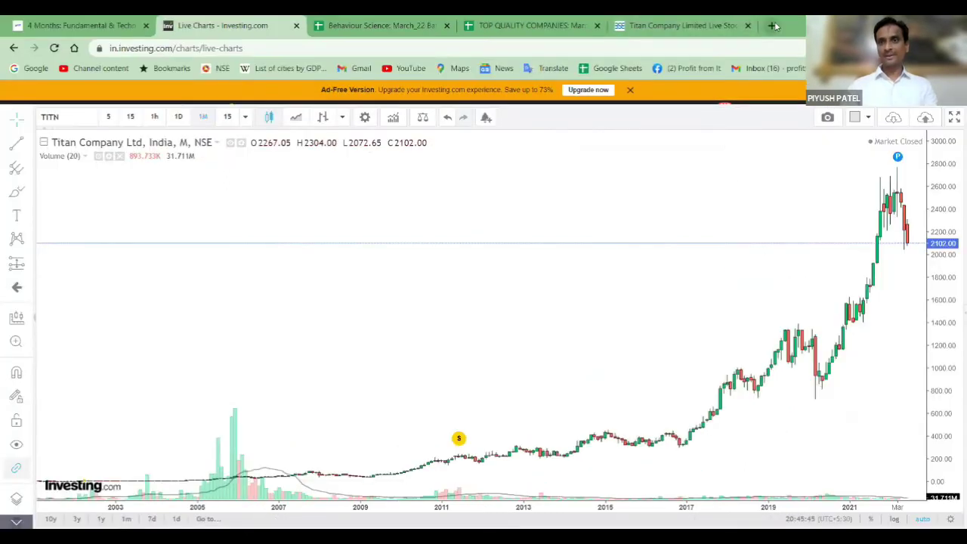
left_click(773, 25)
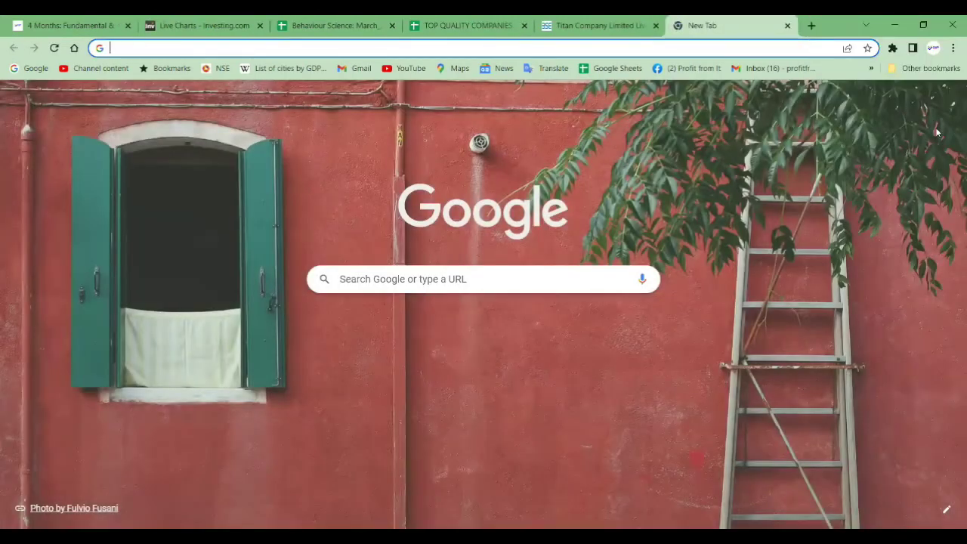
left_click(915, 106)
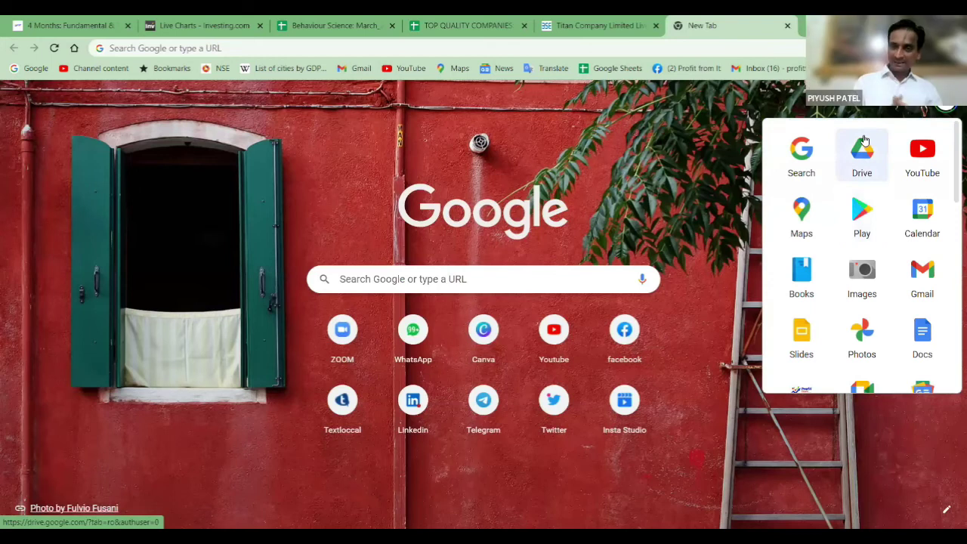
left_click(866, 140)
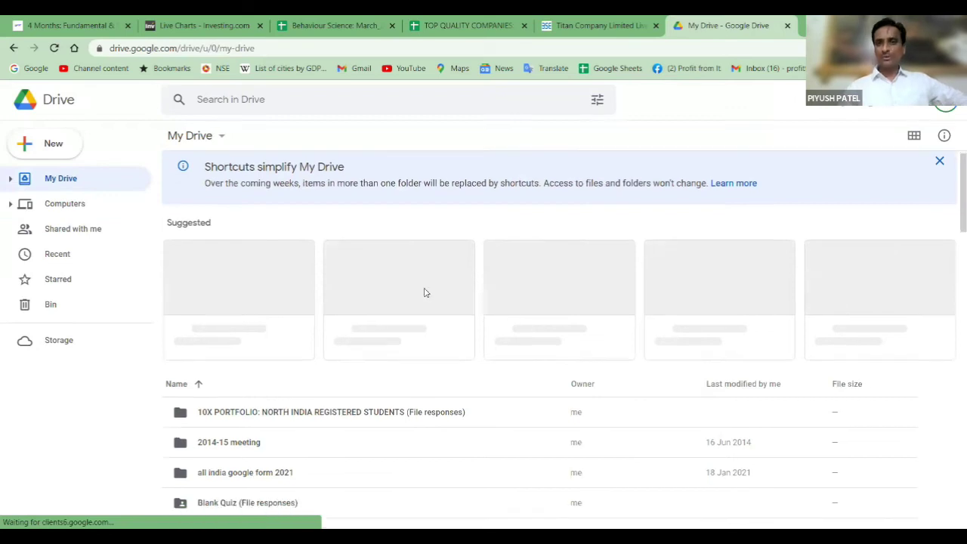
Find the Research folder in My Drive and open it
scroll(396, 253, "down", 8)
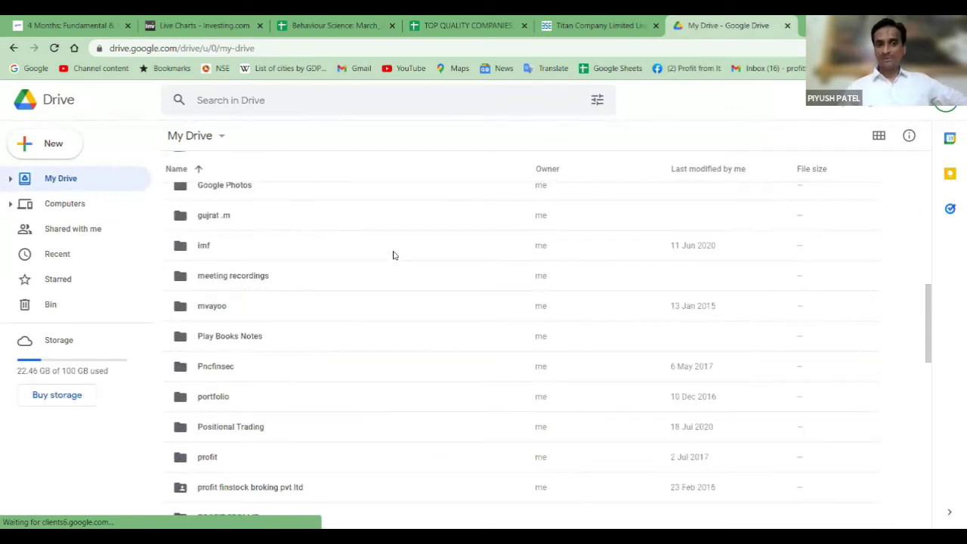
scroll(393, 255, "down", 2)
scroll(325, 340, "down", 1)
scroll(318, 344, "down", 1)
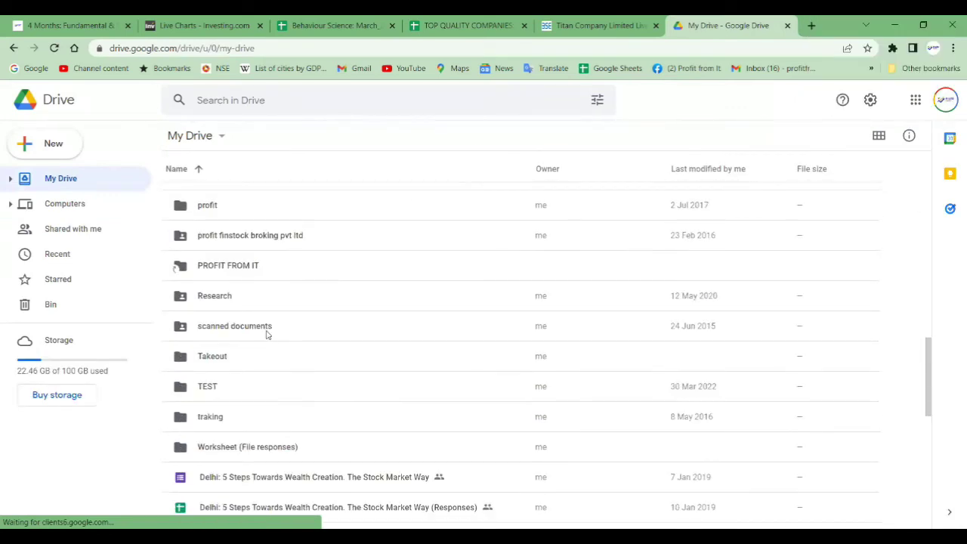
double_click(233, 309)
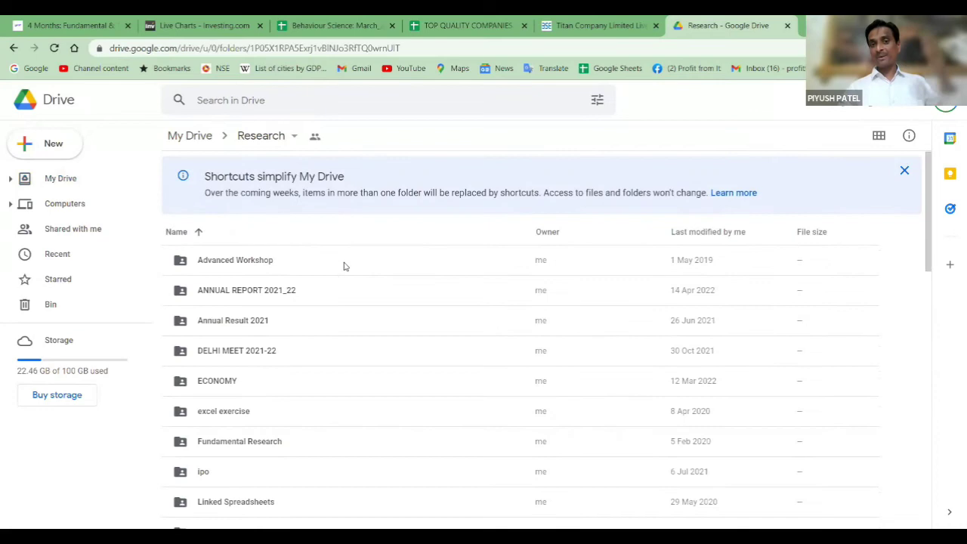
Open the New Sector wise document folder inside Fundamental Research and Industries Wise Research
scroll(262, 352, "down", 1)
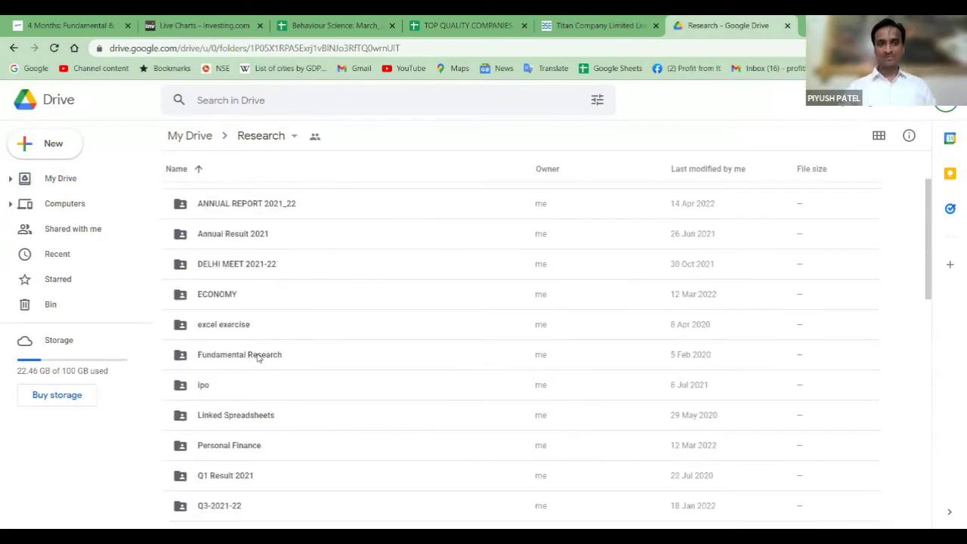
double_click(257, 357)
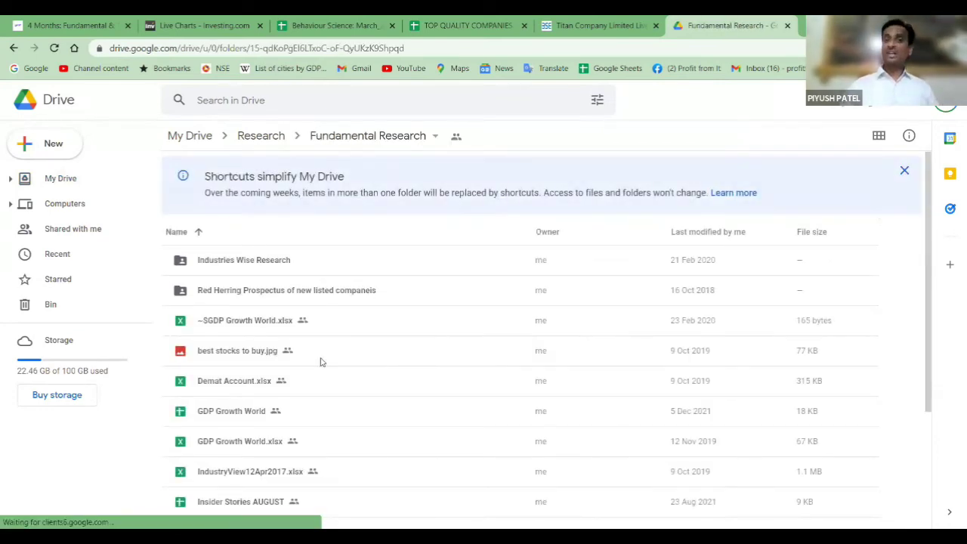
double_click(264, 266)
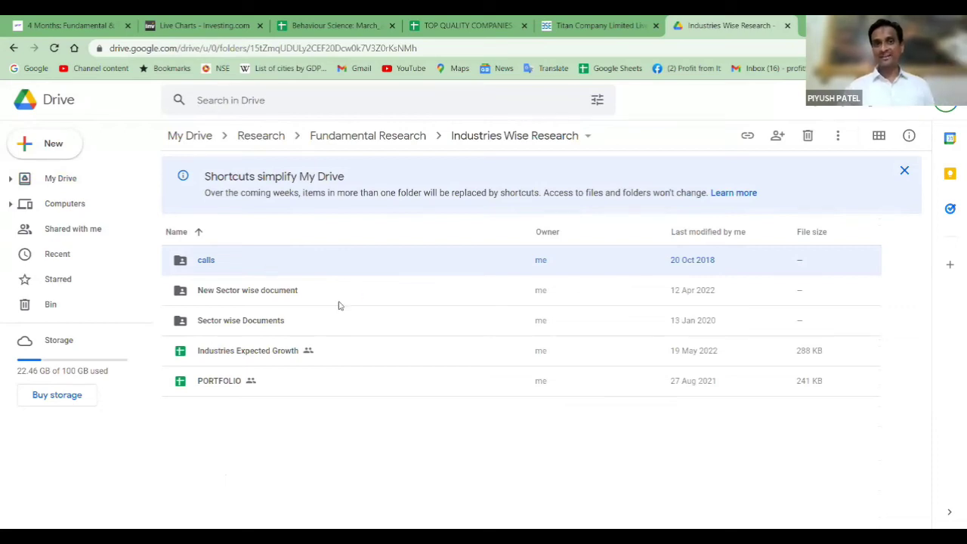
double_click(240, 296)
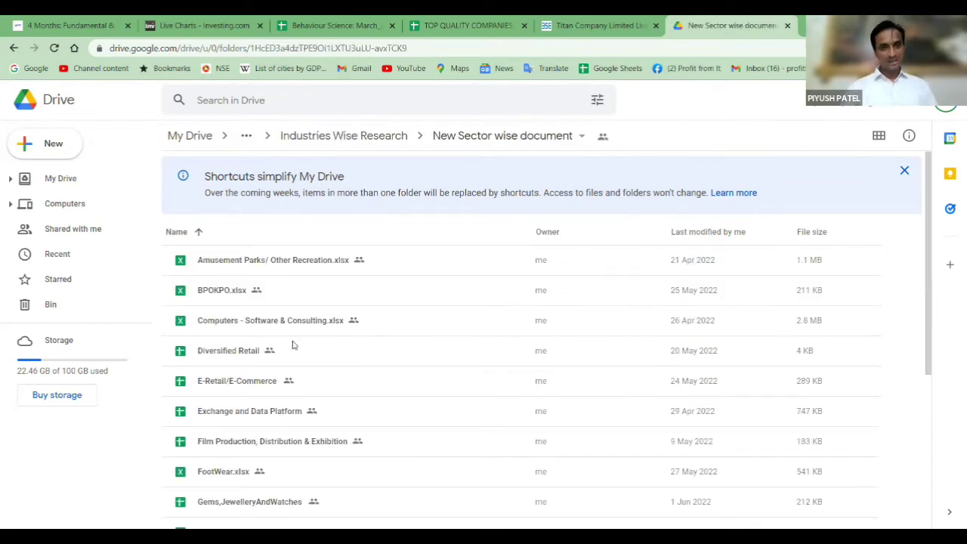
Look through the sector files, open Amusement Parks/ Other Recreation.xlsx and view the yearly figures in its WONDERLA sheet
scroll(300, 338, "down", 3)
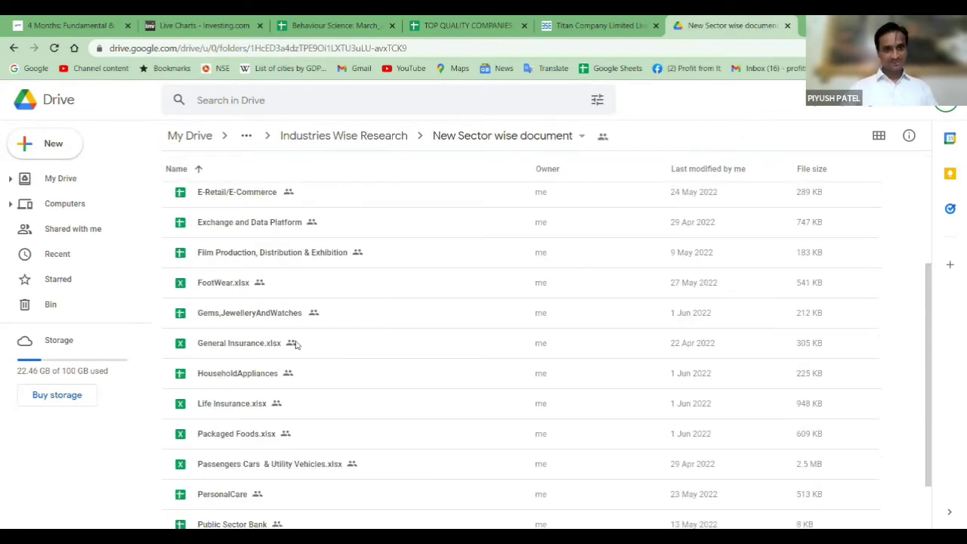
scroll(297, 344, "down", 2)
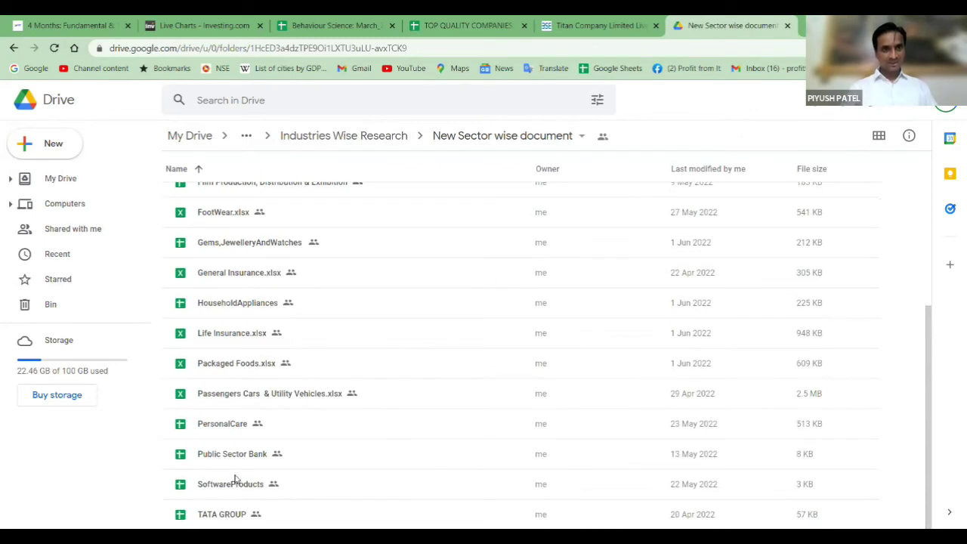
scroll(223, 376, "up", 2)
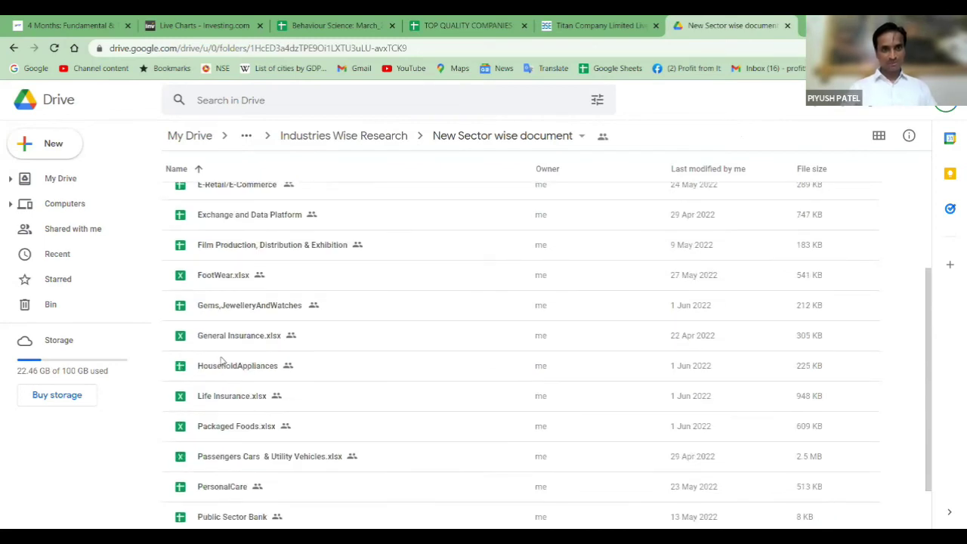
scroll(226, 295, "up", 2)
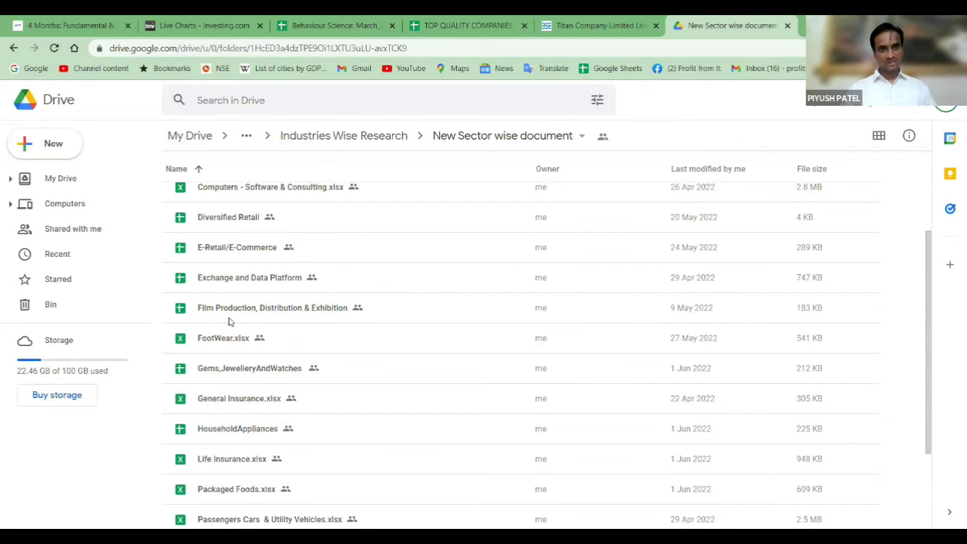
scroll(257, 295, "up", 3)
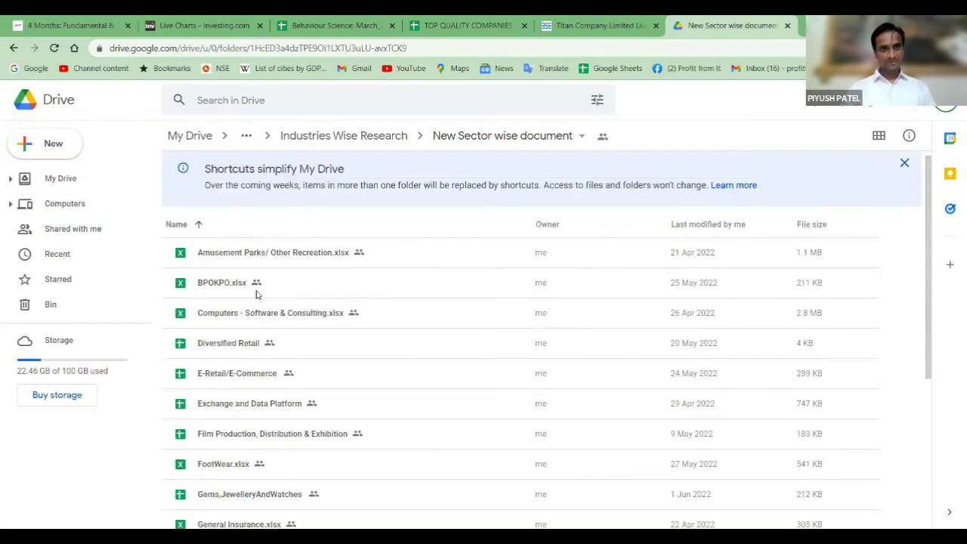
double_click(279, 254)
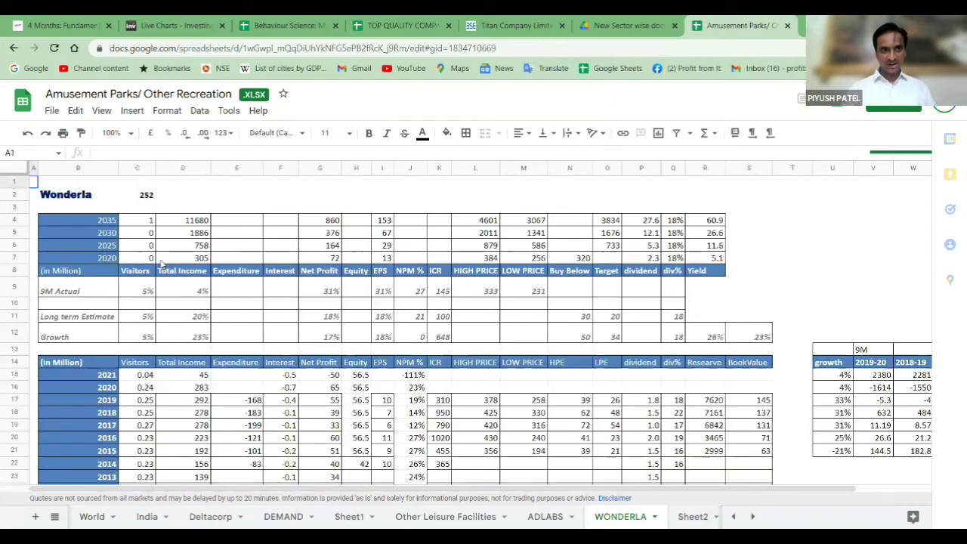
scroll(257, 306, "down", 5)
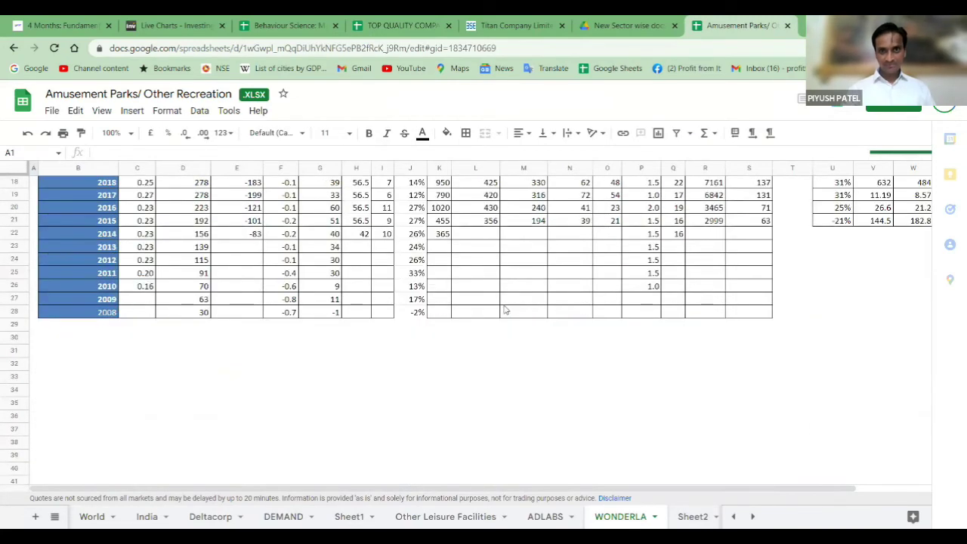
Go through the 2019 row of the WONDERLA sheet, comparing the figures between Total Income and BookValue
scroll(406, 302, "up", 3)
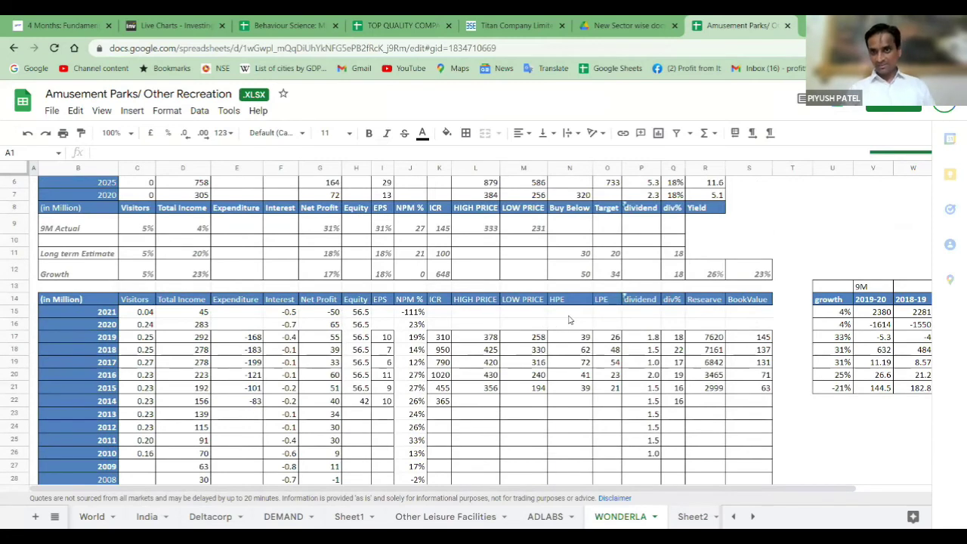
scroll(739, 341, "down", 2)
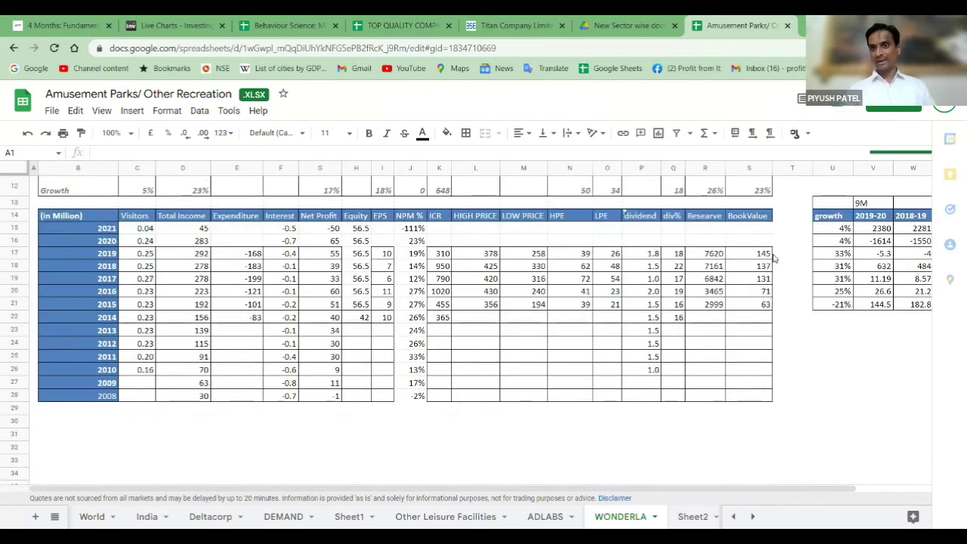
left_click(760, 255)
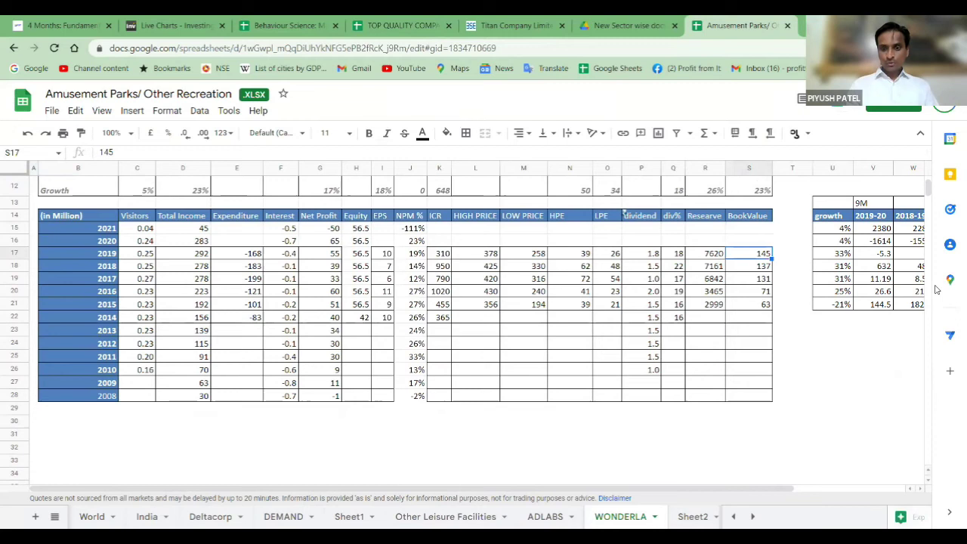
key("Left")
key("Left")
key("Left")
key("Left")
key("Left")
key("Left")
key("Left")
key("Left")
key("Left")
key("Left")
key("Left")
key("Left")
key("Left")
key("Left")
key("Left")
key("Left")
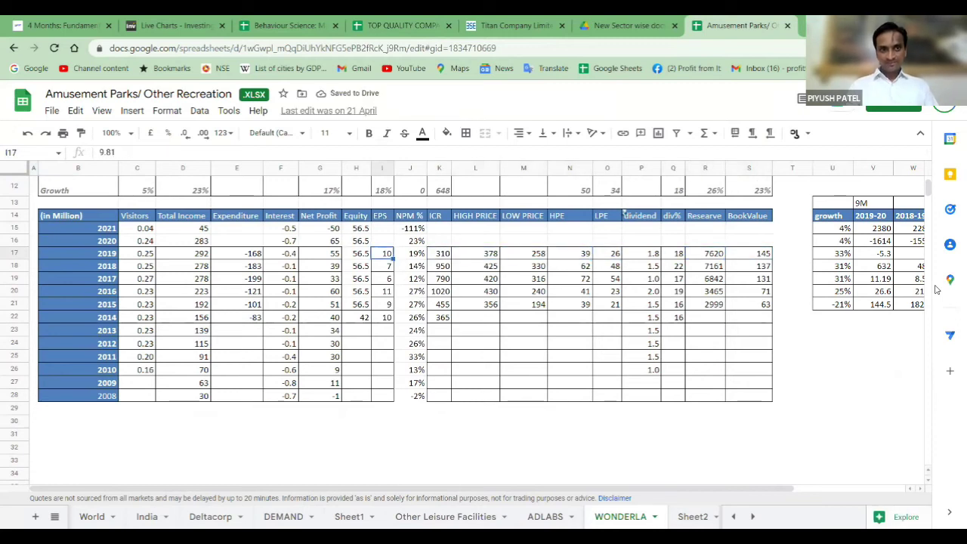
key("Right")
key("Right")
key("Right")
key("Right")
key("Right")
key("Right")
key("Right")
key("Right")
key("Right")
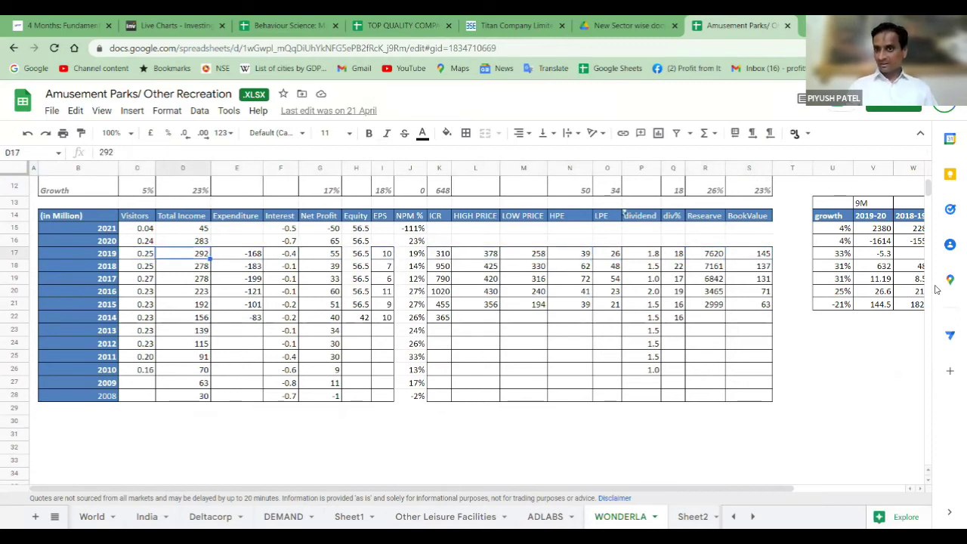
key("Right")
key("Right")
key("Right")
key("Right")
key("Right")
key("Right")
key("Right")
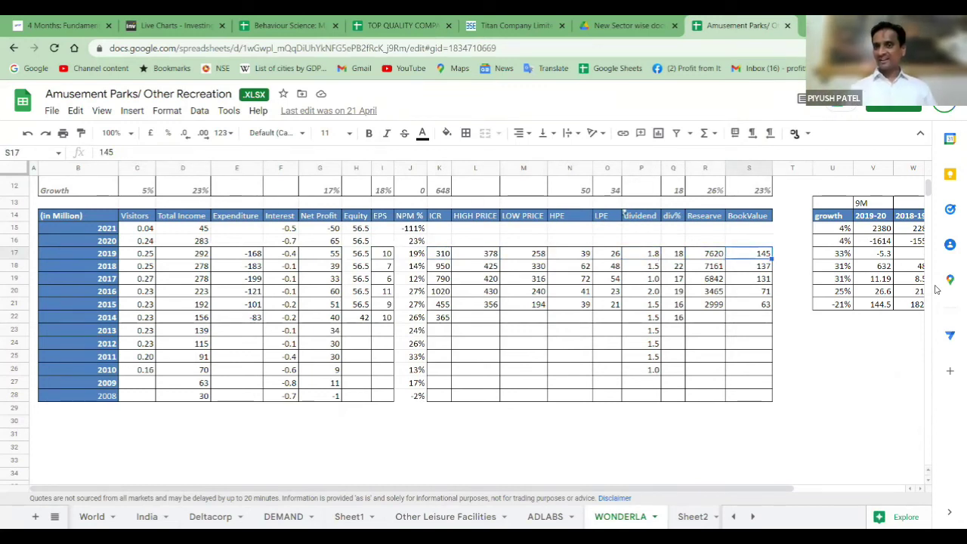
key("Up")
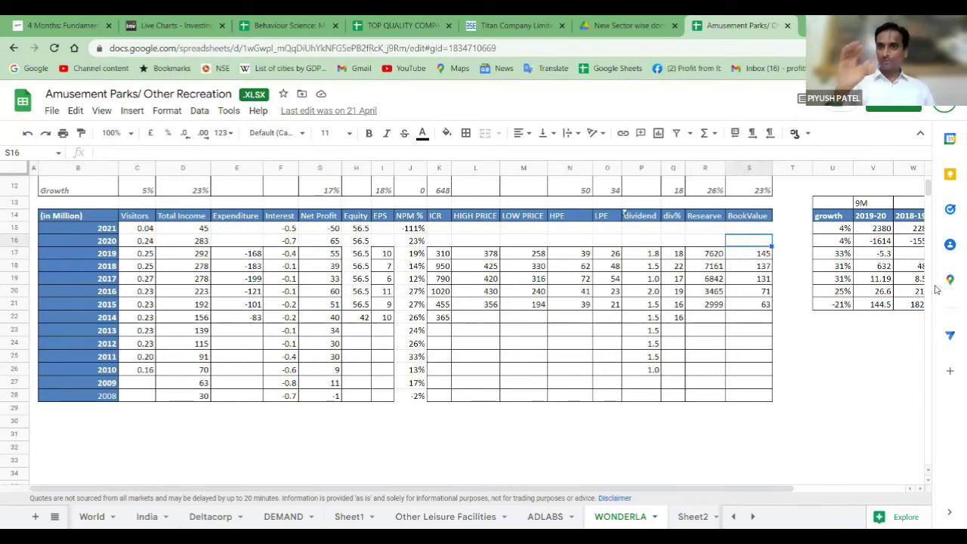
Check Wonderla's 2019 book value and reserve figures, and review the growth and estimate rows above
left_click(743, 257)
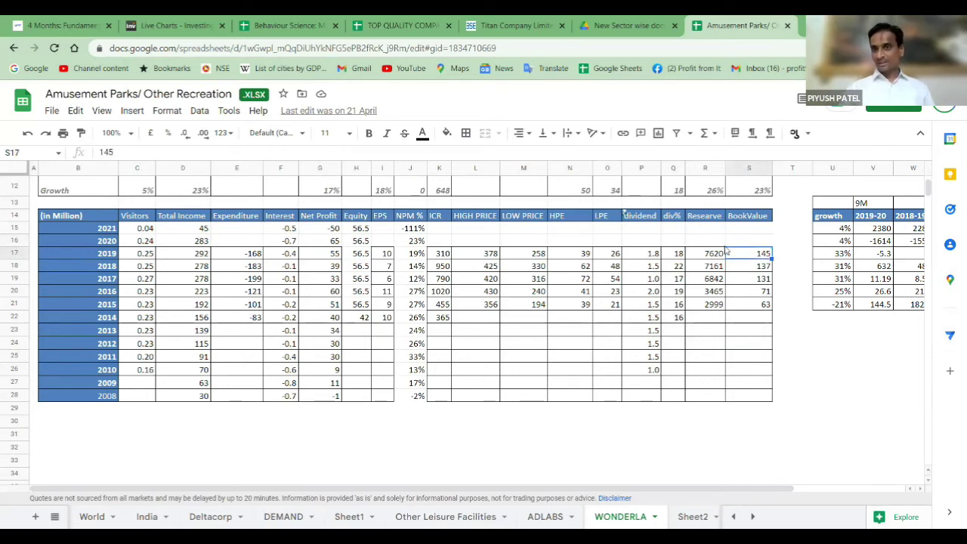
left_click(711, 258)
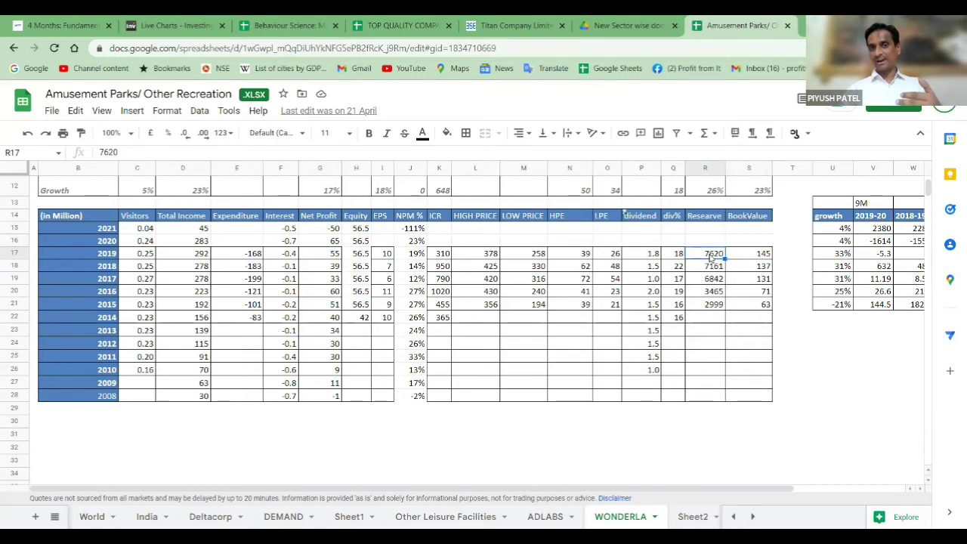
scroll(709, 280, "up", 3)
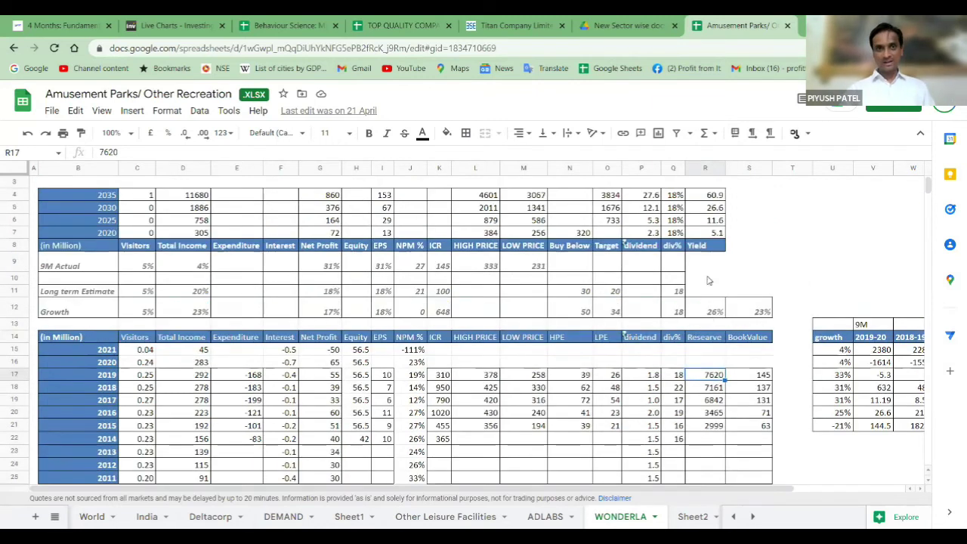
scroll(709, 281, "up", 1)
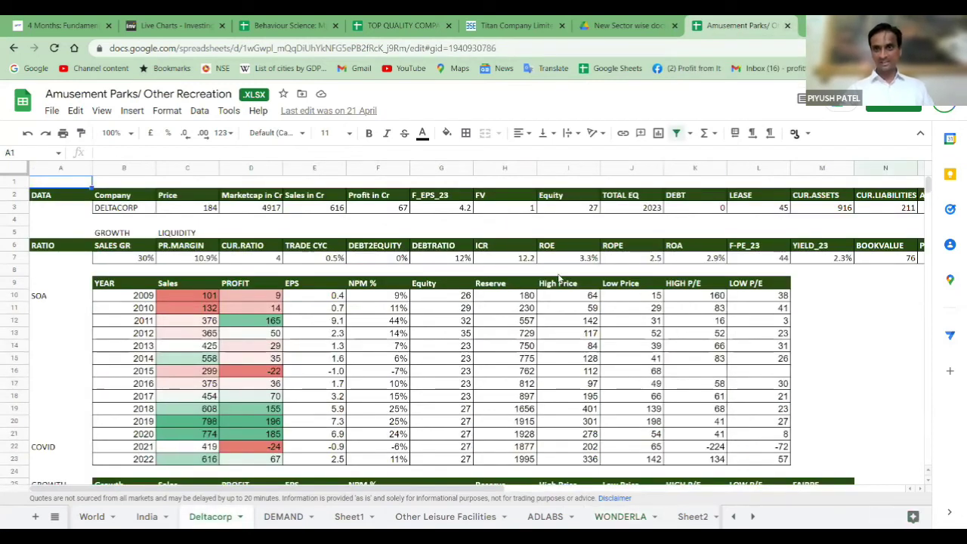
In the Deltacorp sheet, examine the BOOKVALUE formula and the PBV ratio in the row of ratios
left_click(764, 262)
key("Right")
scroll(764, 263, "right", 1)
key("Right")
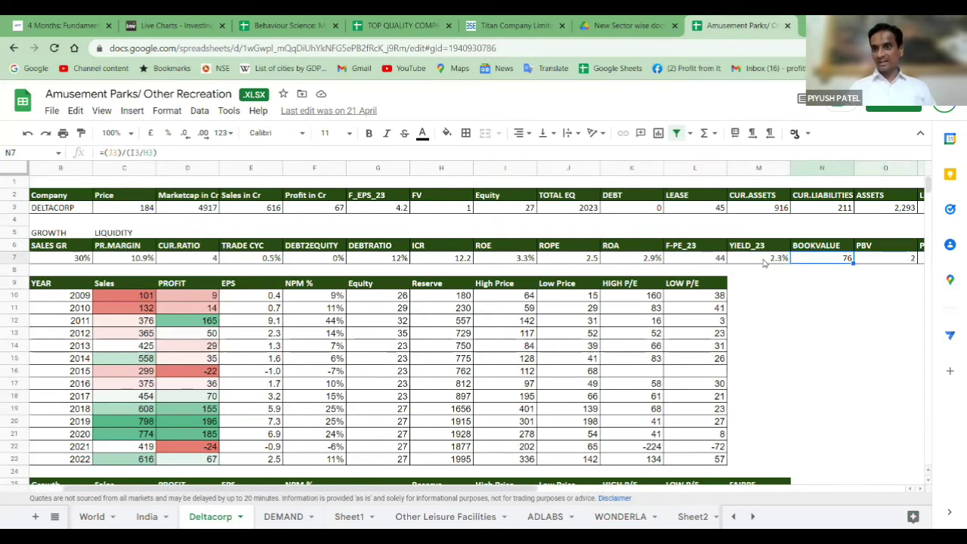
double_click(847, 260)
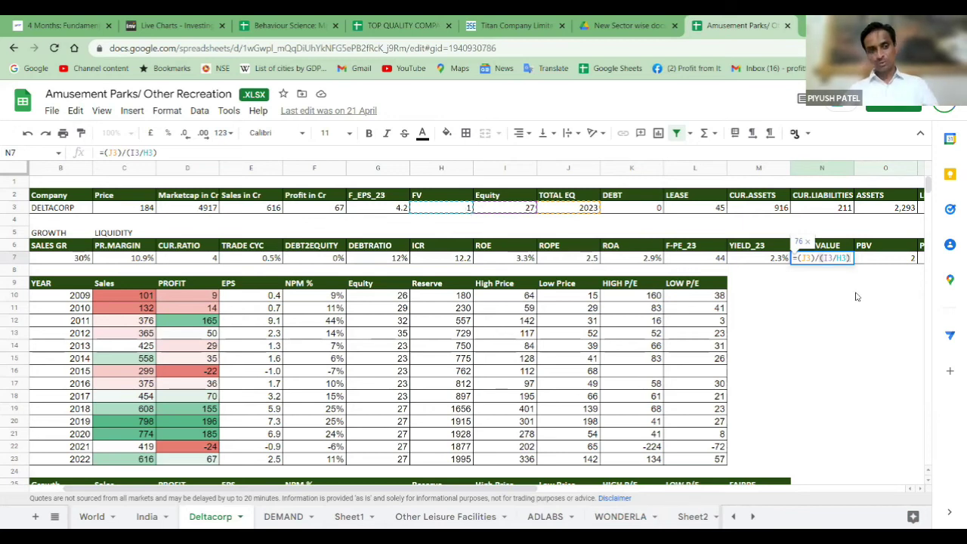
key("Escape")
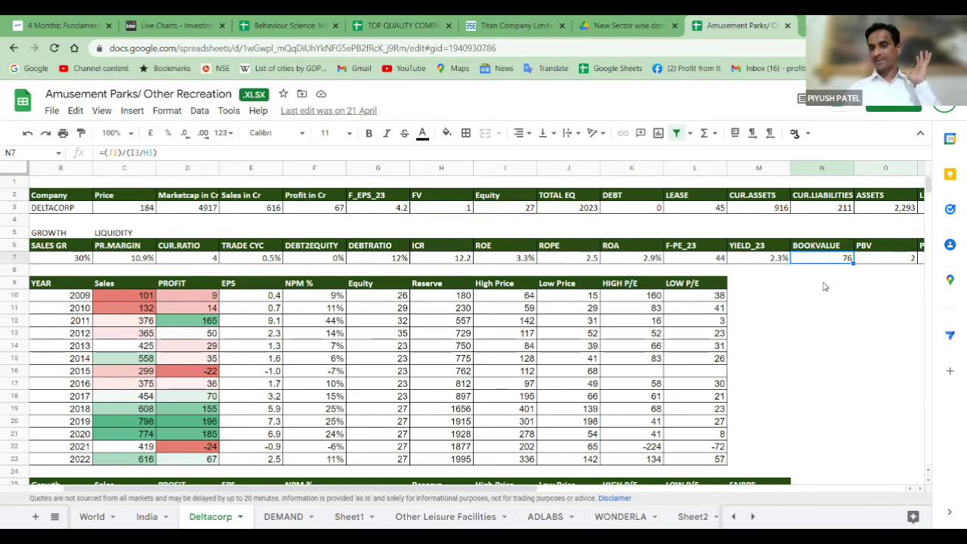
key("Right")
scroll(825, 286, "right", 1)
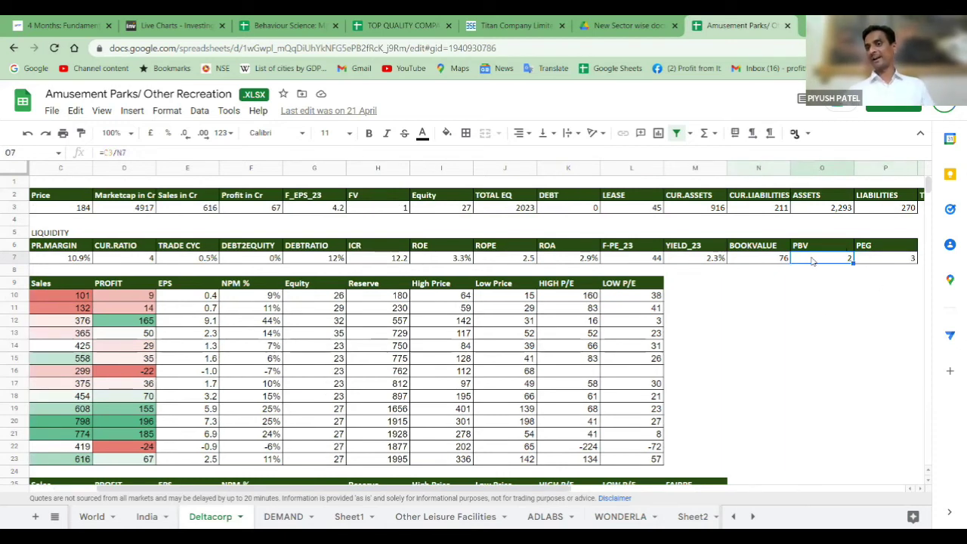
left_click(826, 322)
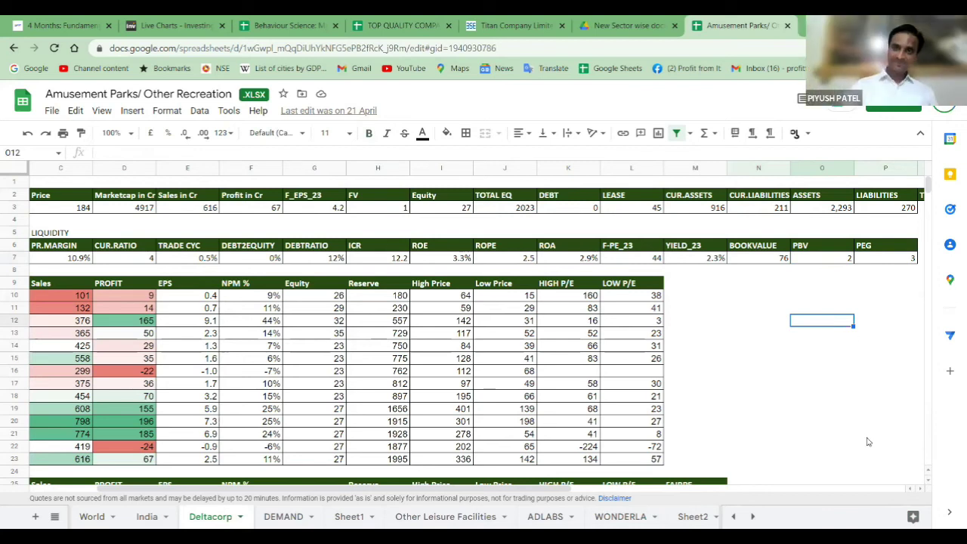
Close the Amusement Parks spreadsheet and the Drive folder, and view Titan's long-term monthly chart on Investing.com
left_click(787, 26)
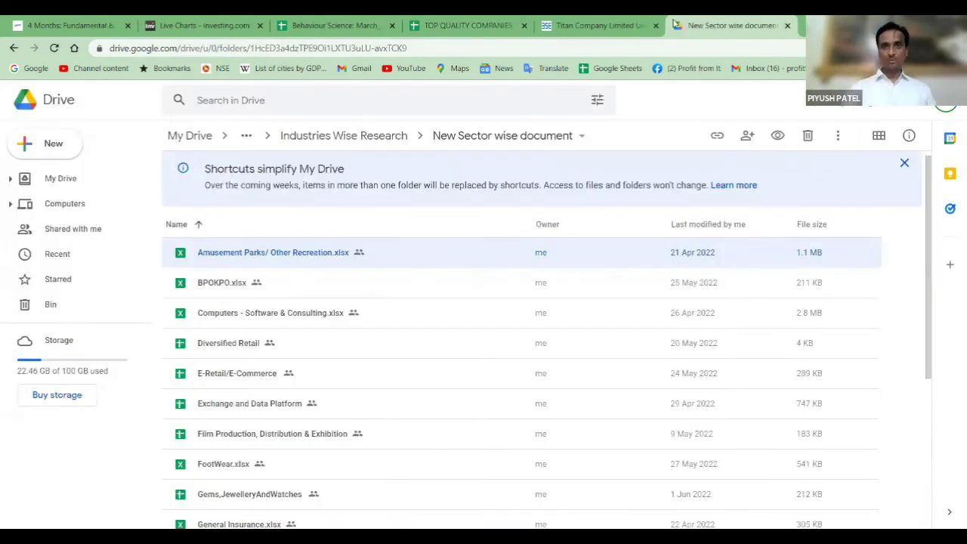
left_click(787, 26)
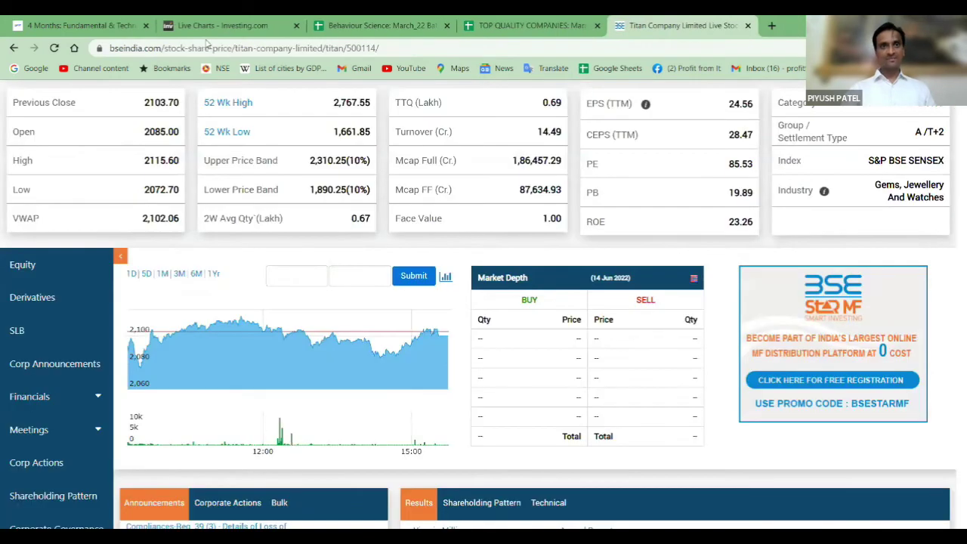
left_click(222, 25)
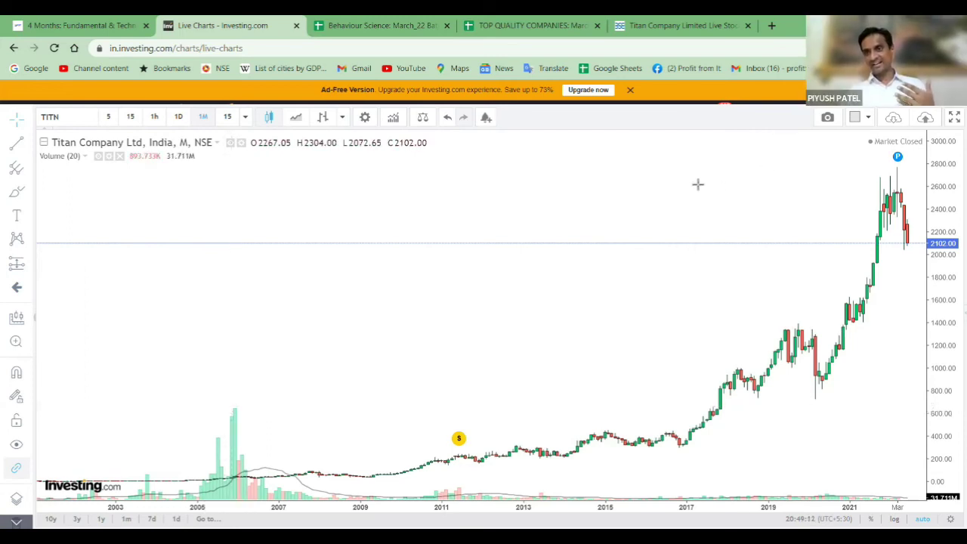
scroll(488, 374, "down", 1)
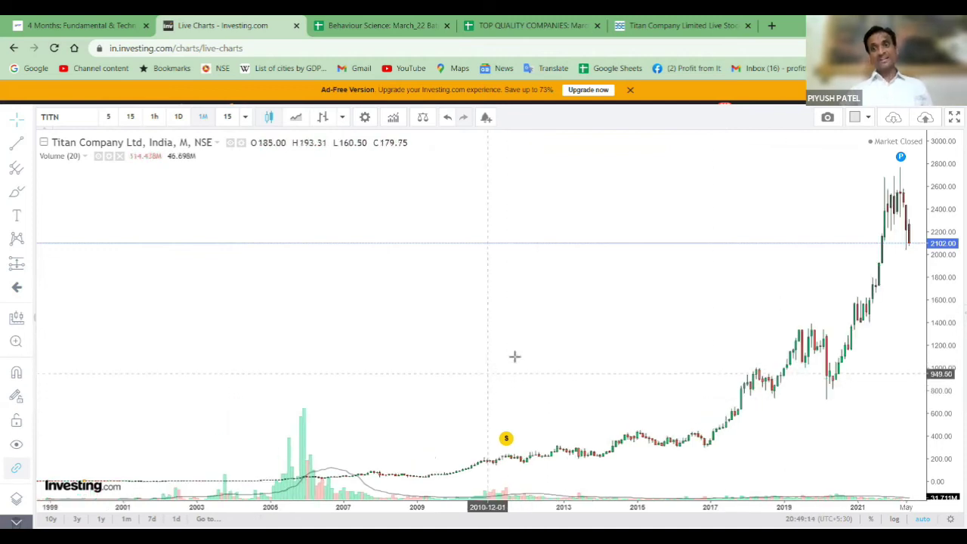
scroll(512, 355, "down", 3)
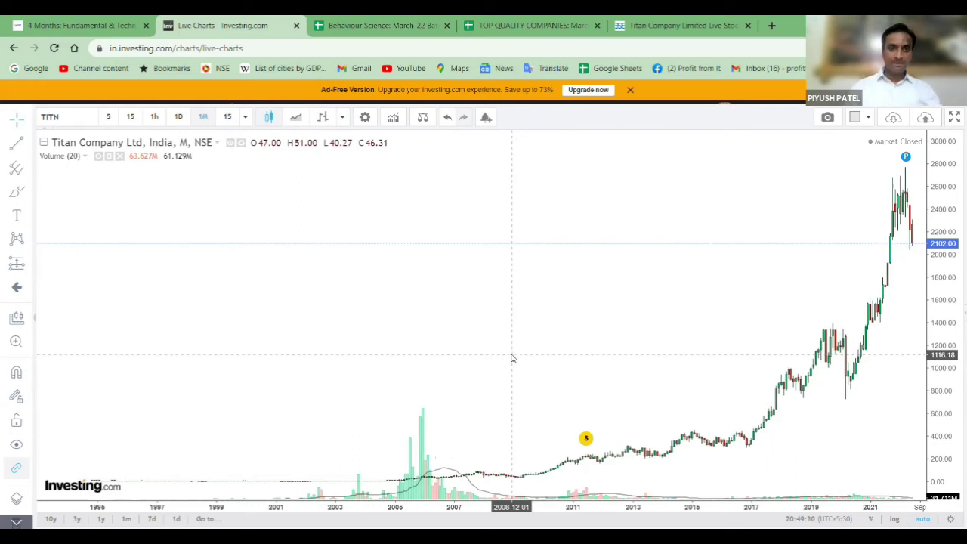
Load the NSE chart of PC Jeweller Ltd and look closely at its monthly price history from 2013
type("PCJ")
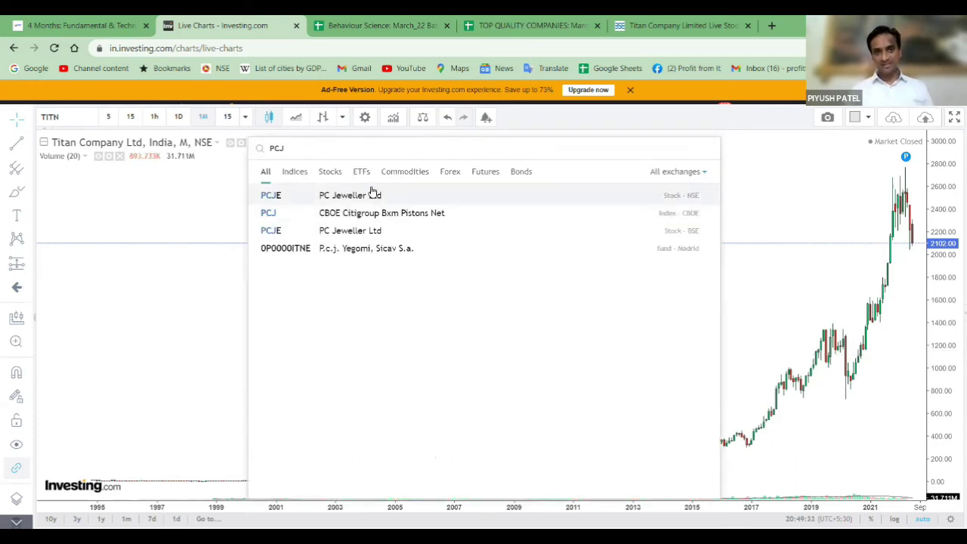
left_click(371, 195)
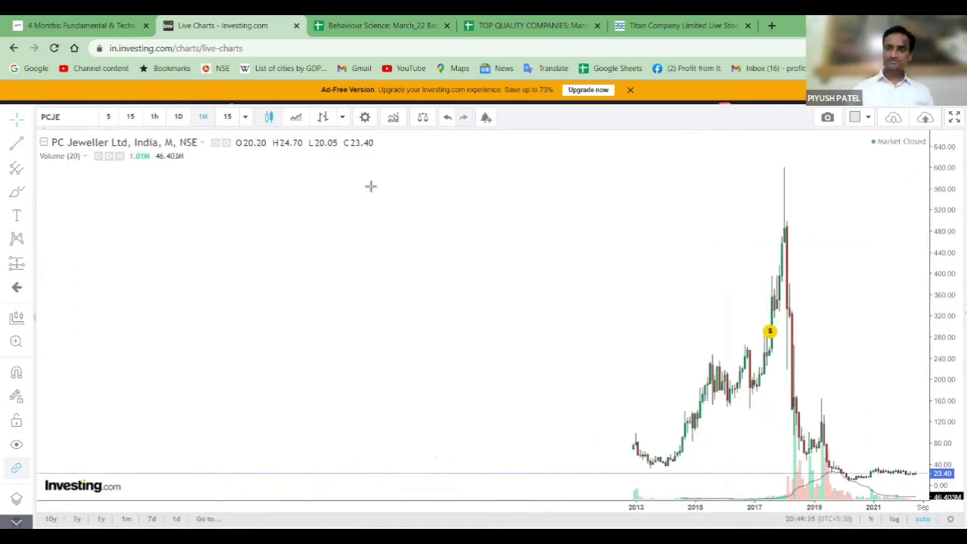
scroll(521, 235, "up", 5)
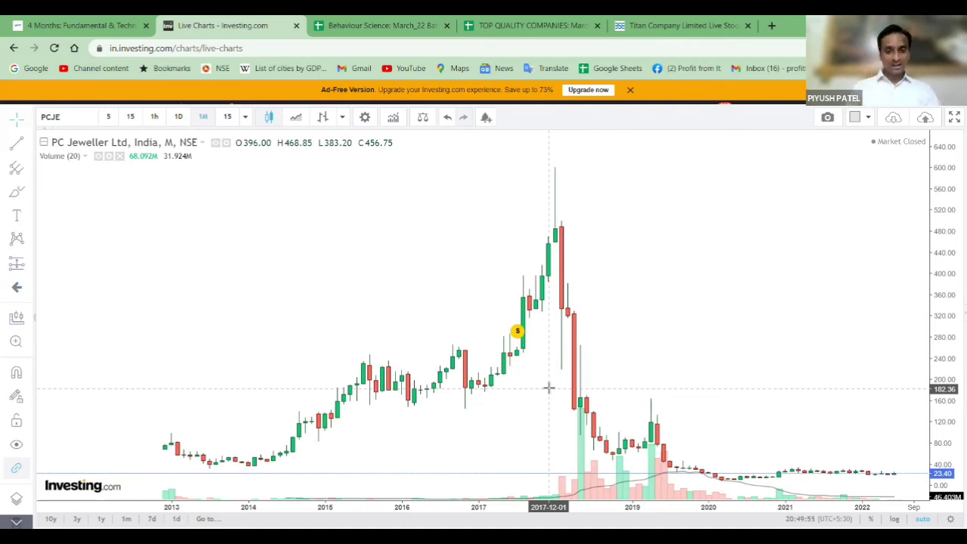
Load the NSE chart of Kalyan Jewellers India and look closely at its monthly candles
type("KALYAN")
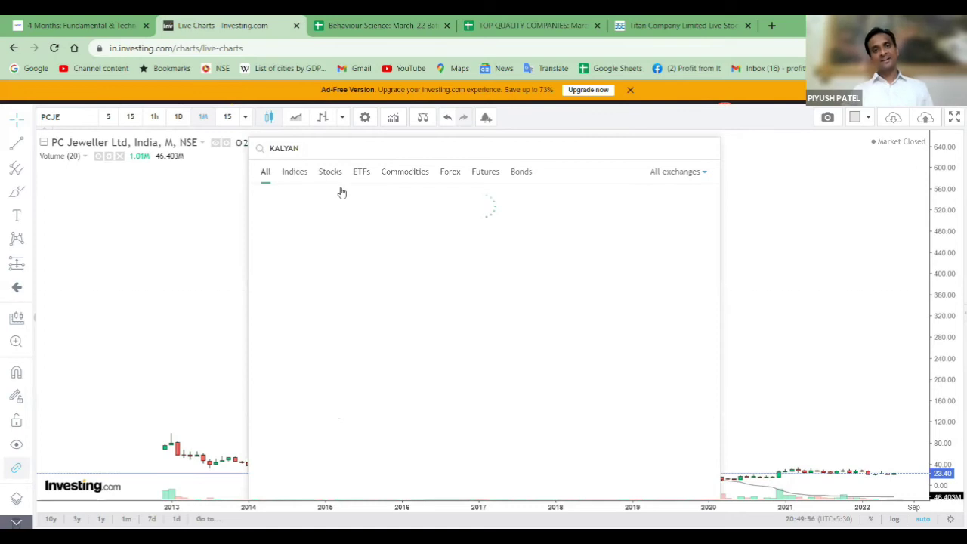
left_click(330, 195)
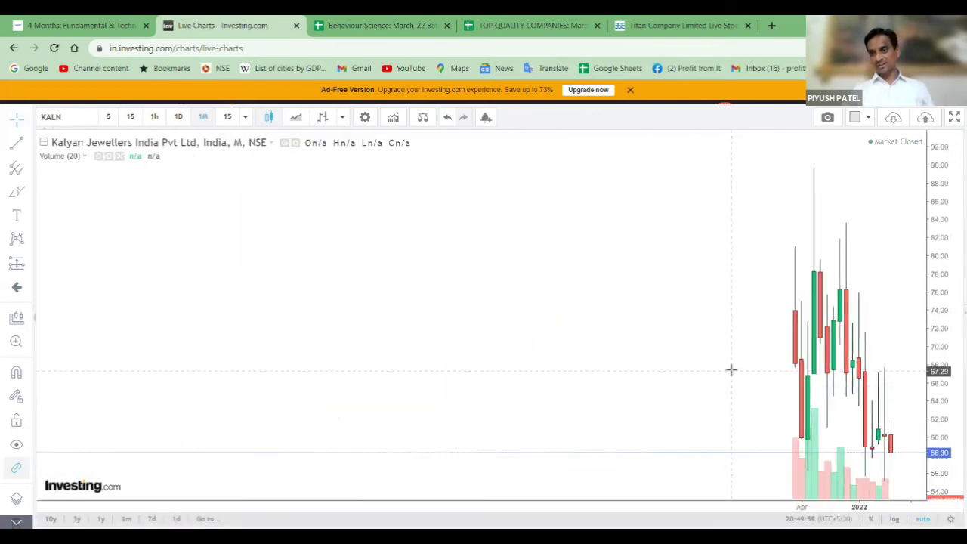
scroll(730, 369, "up", 6)
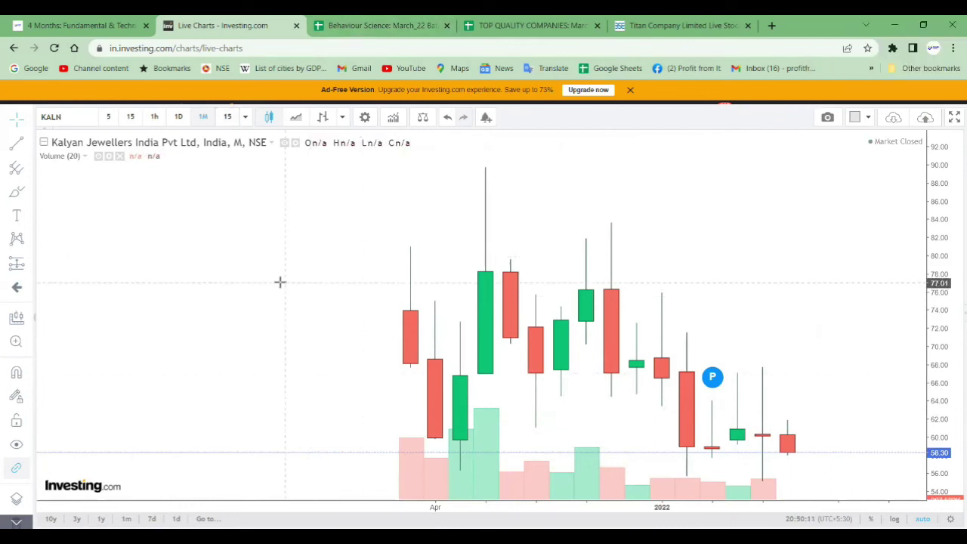
Load the NSE chart of Vaibhav Global Ltd and examine its monthly price trend up to 2022
type("VAIBHAV")
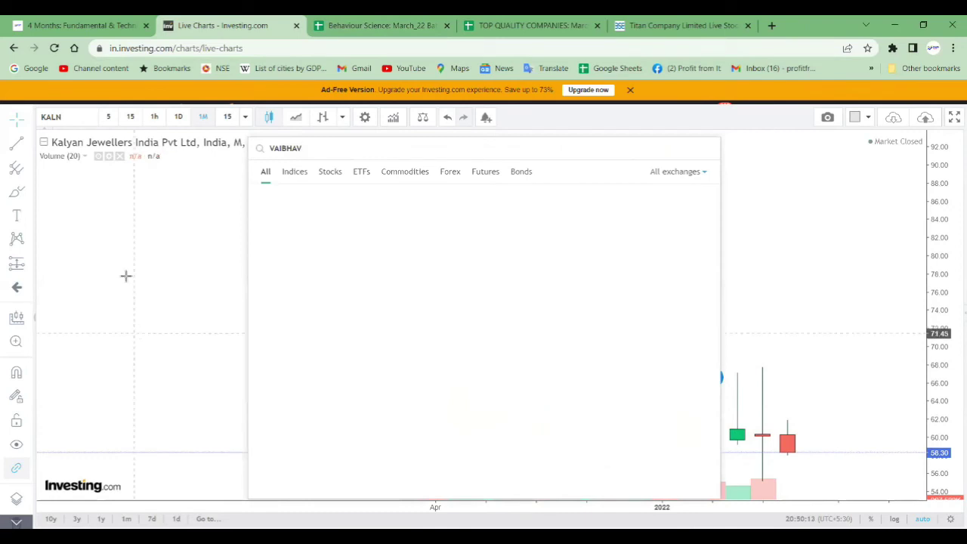
left_click(326, 195)
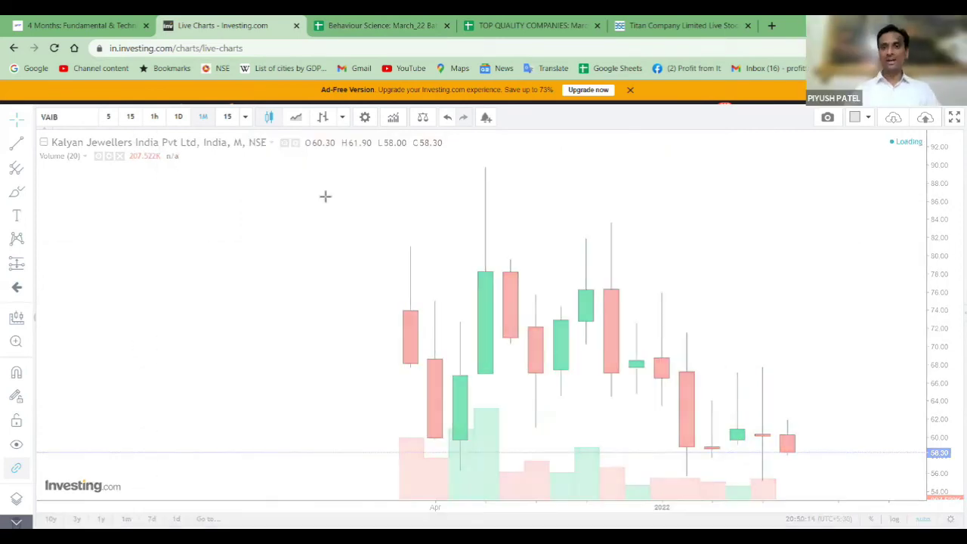
scroll(631, 261, "down", 10)
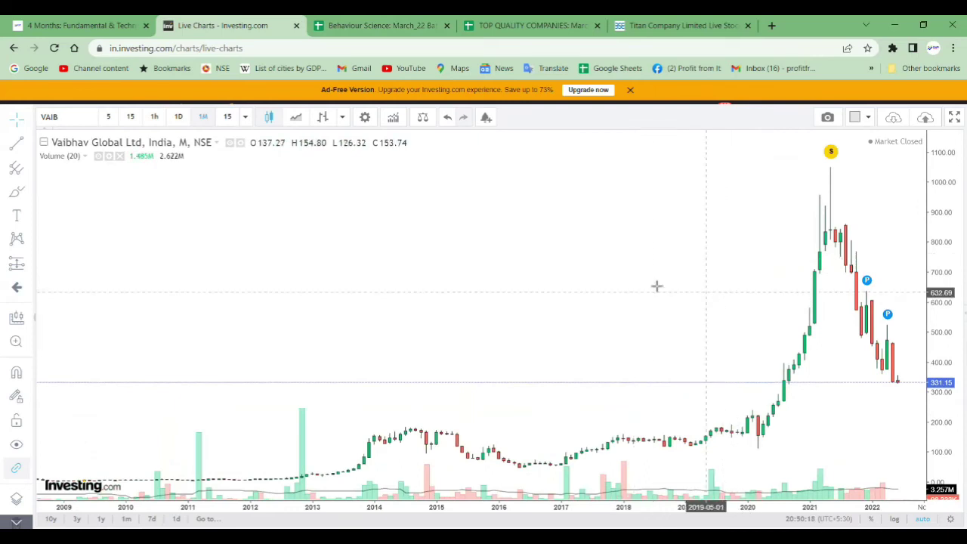
scroll(655, 284, "up", 2)
scroll(655, 285, "down", 1)
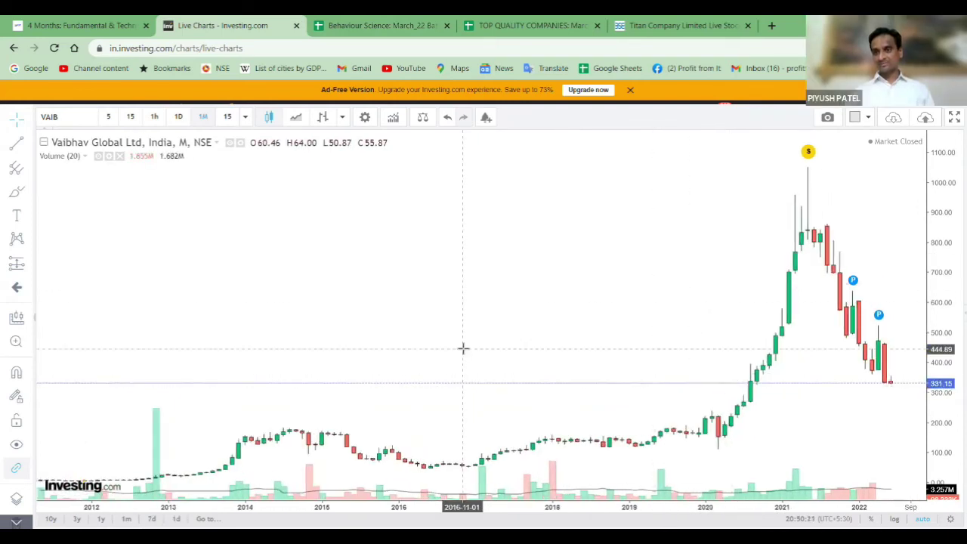
scroll(531, 328, "down", 2)
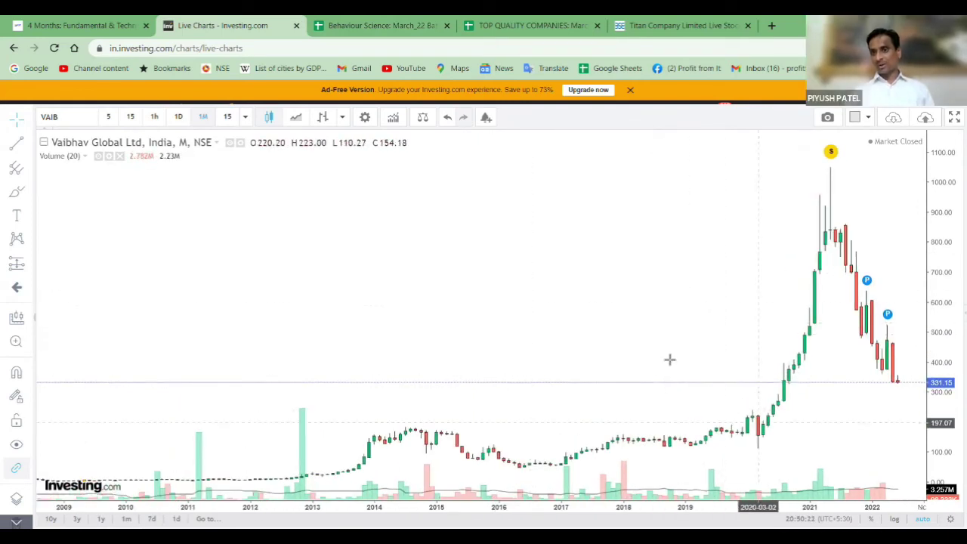
scroll(665, 352, "up", 2)
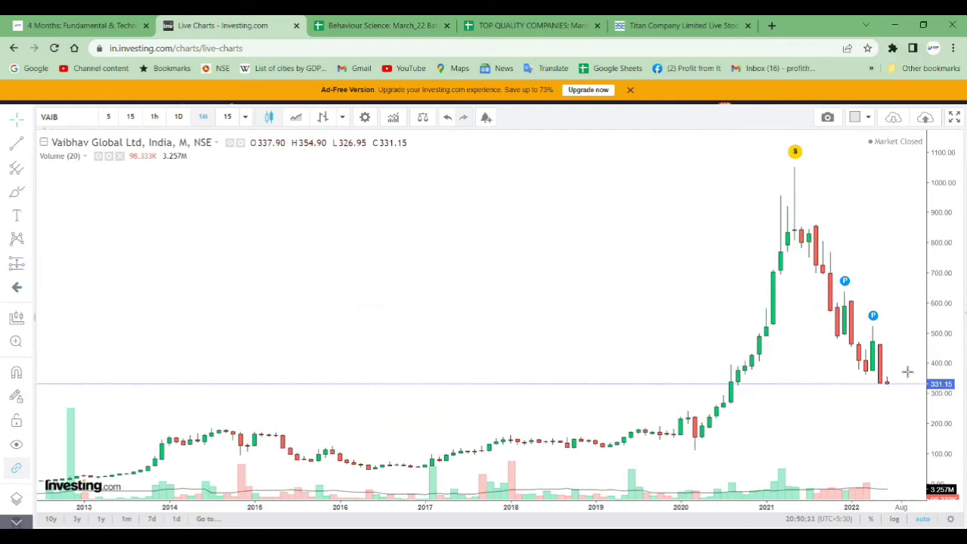
Examine Vaibhav Global's earlier monthly price history, from 2005 to 2016
scroll(231, 386, "down", 3)
left_click_drag(365, 351, 679, 352)
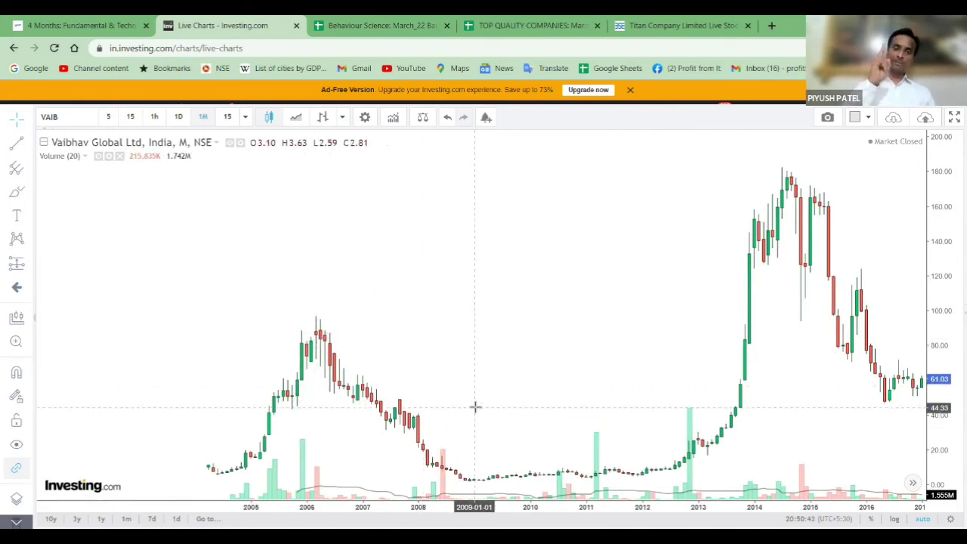
scroll(766, 313, "up", 3)
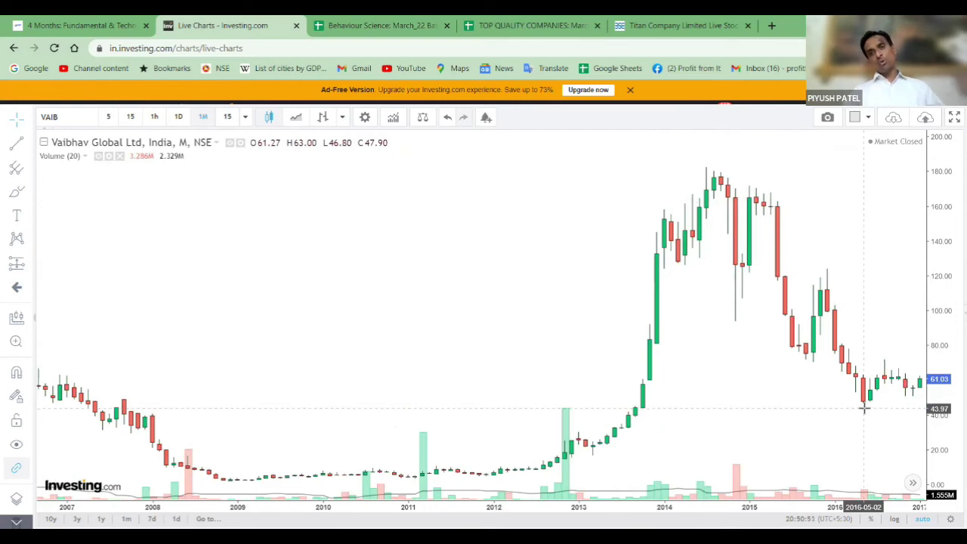
Examine Vaibhav Global's monthly prices from 2004 to 2014, and reset the chart to show the history through 2022
scroll(536, 400, "down", 3)
left_click_drag(518, 378, 598, 360)
scroll(599, 360, "up", 3)
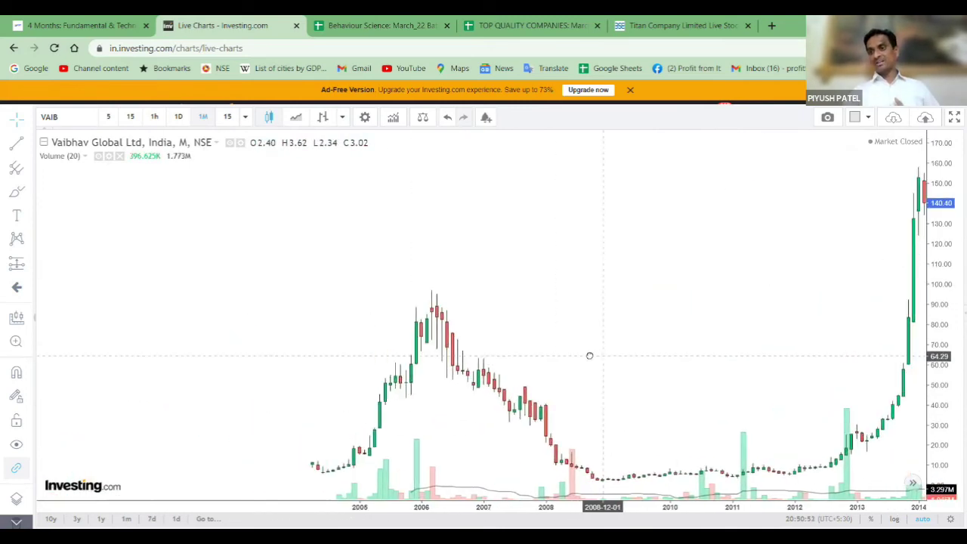
scroll(717, 398, "down", 3)
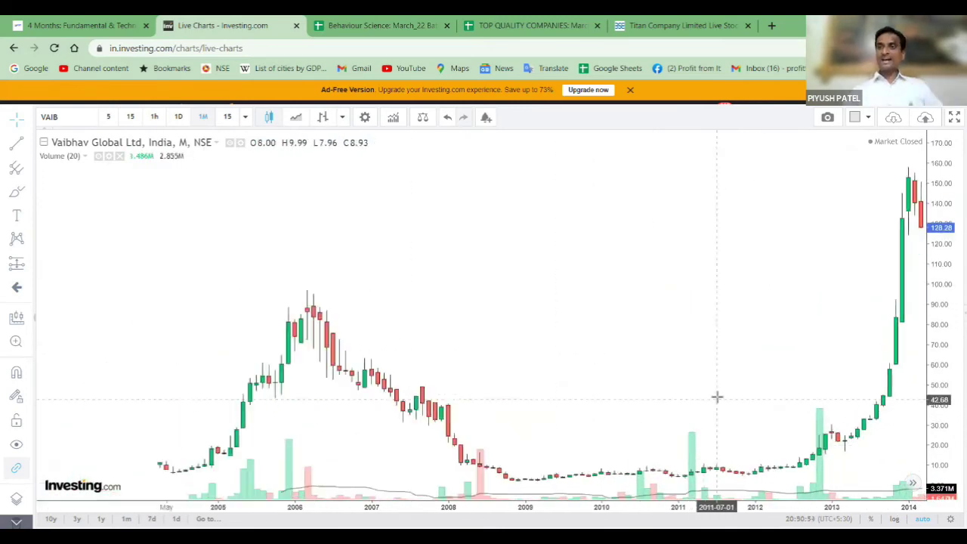
left_click_drag(753, 367, 287, 367)
scroll(679, 377, "down", 2)
scroll(606, 351, "down", 2)
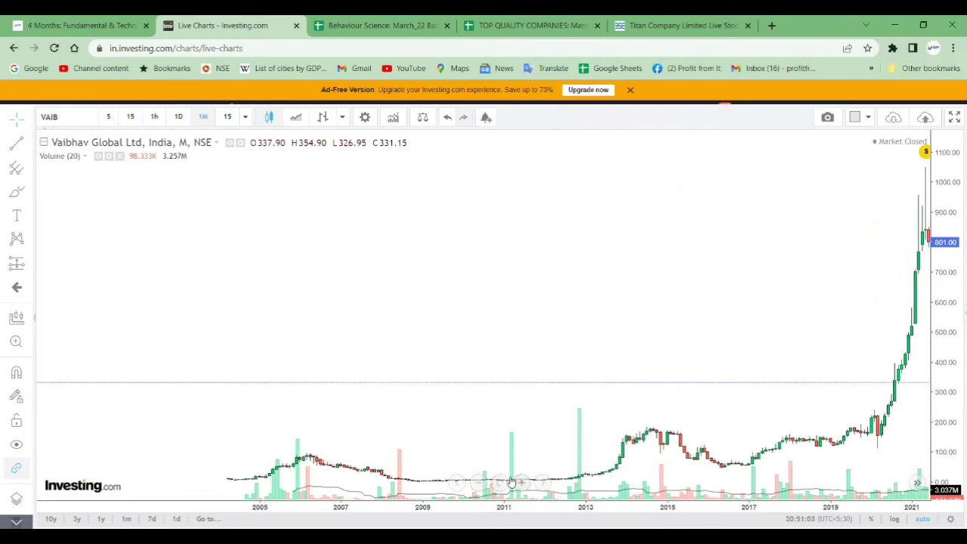
left_click(498, 481)
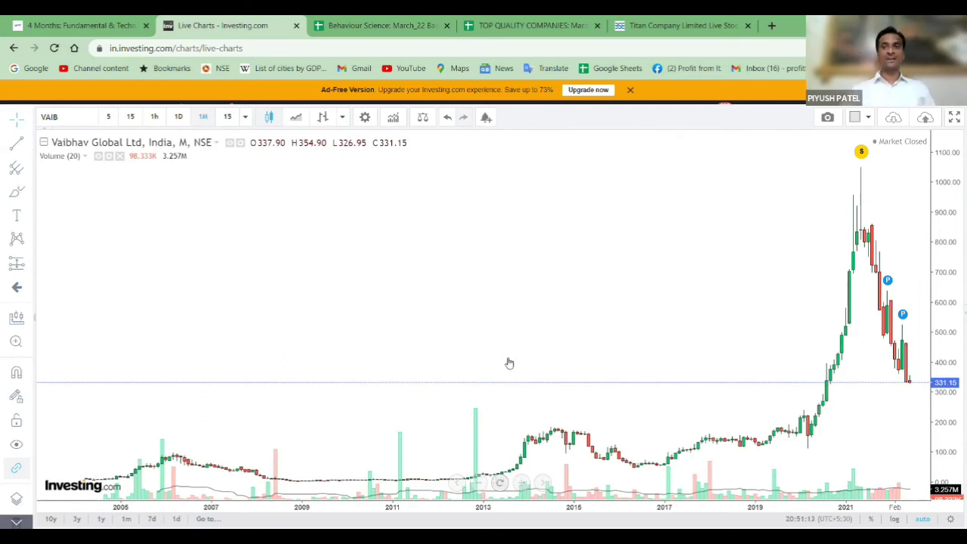
Look closely at Vaibhav Global's monthly candles from 2012 to 2022, and return to the full price history
left_click_drag(389, 356, 551, 356)
scroll(665, 335, "up", 4)
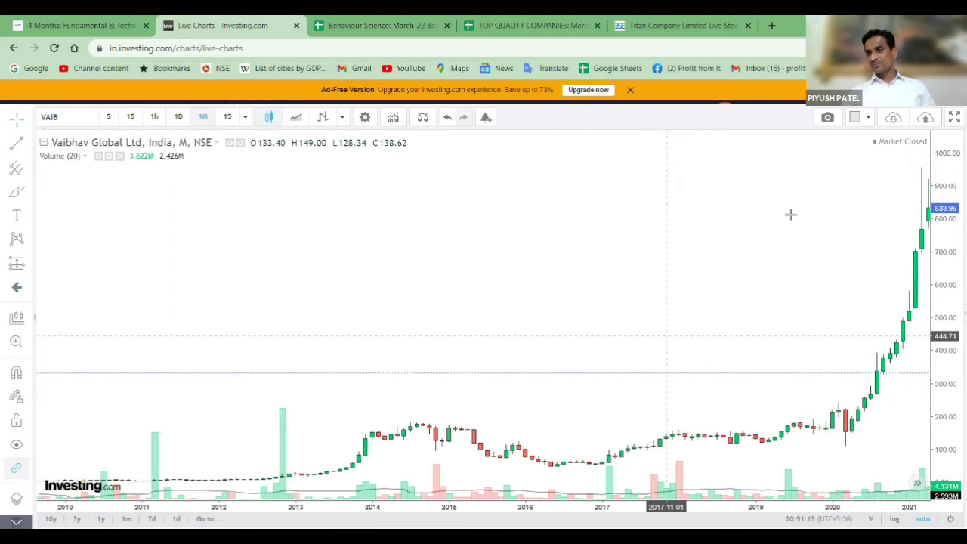
scroll(688, 192, "up", 3)
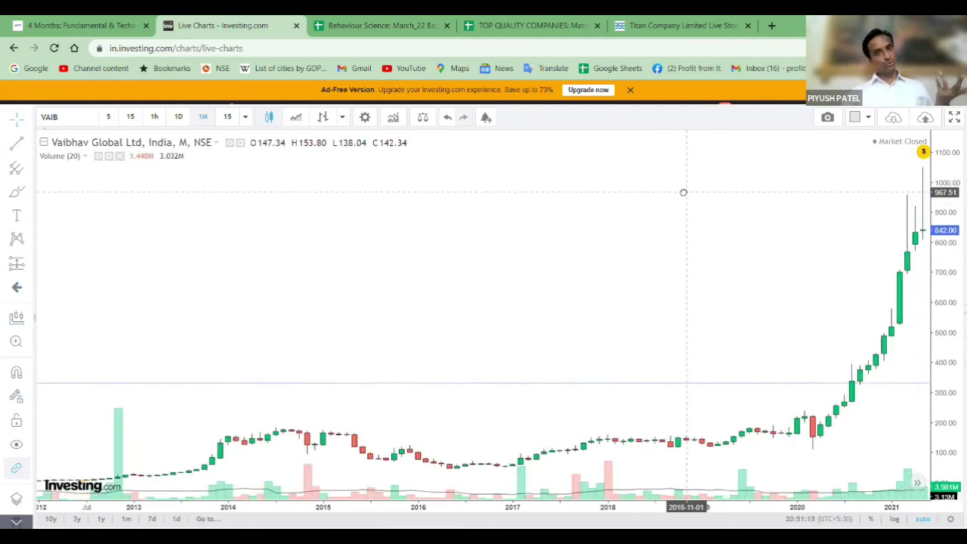
left_click_drag(683, 192, 551, 211)
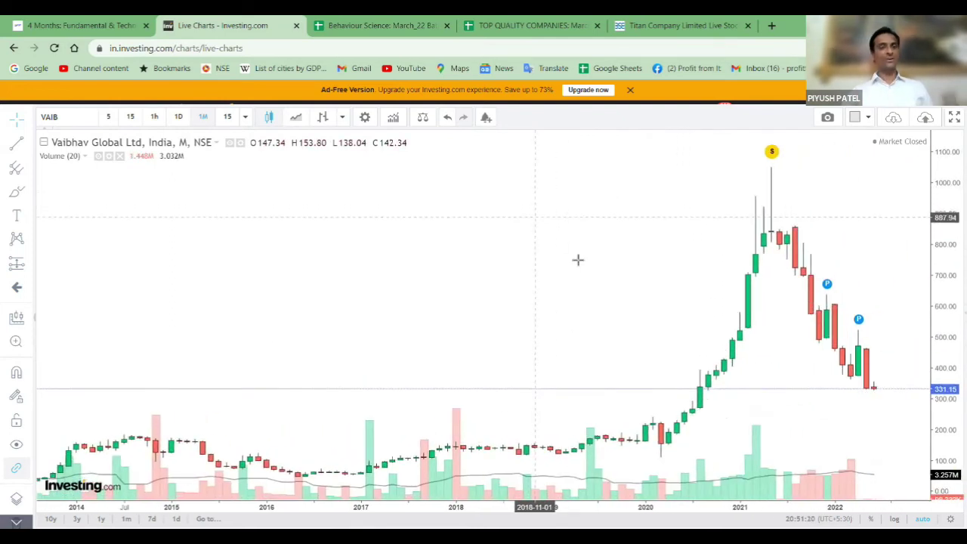
scroll(527, 307, "down", 5)
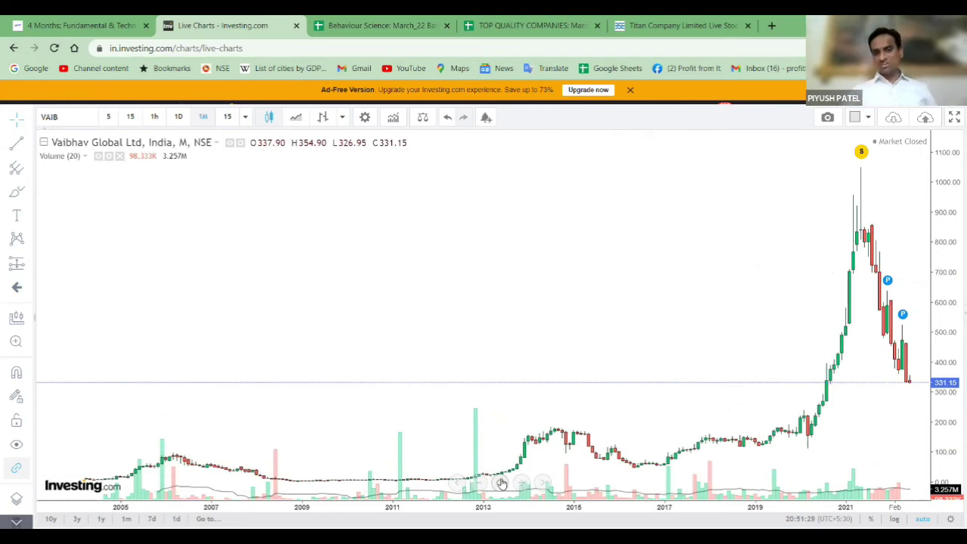
scroll(505, 478, "down", 4)
scroll(698, 402, "up", 3)
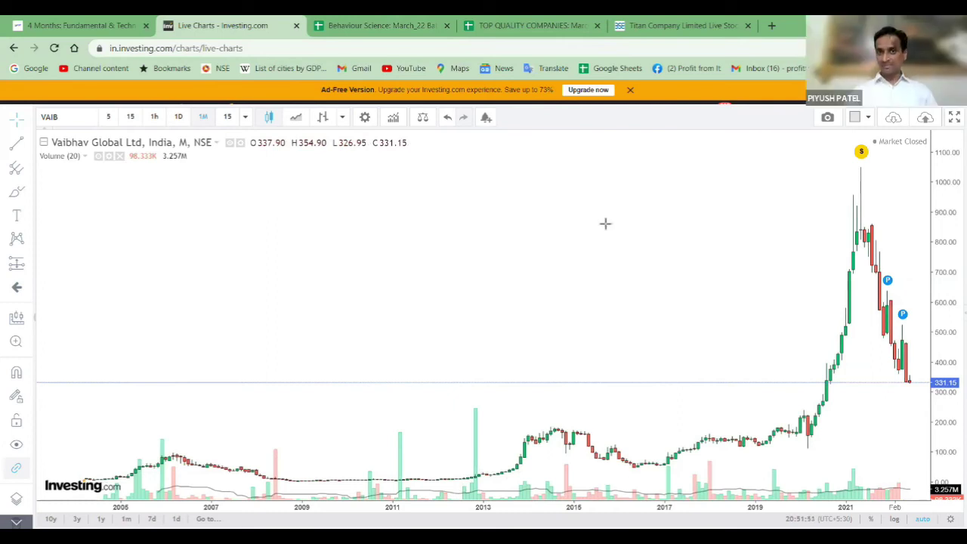
Load the NSE chart of Rajesh Exports Ltd. and examine its monthly price trend from 2002 to 2022
type("RAJESH")
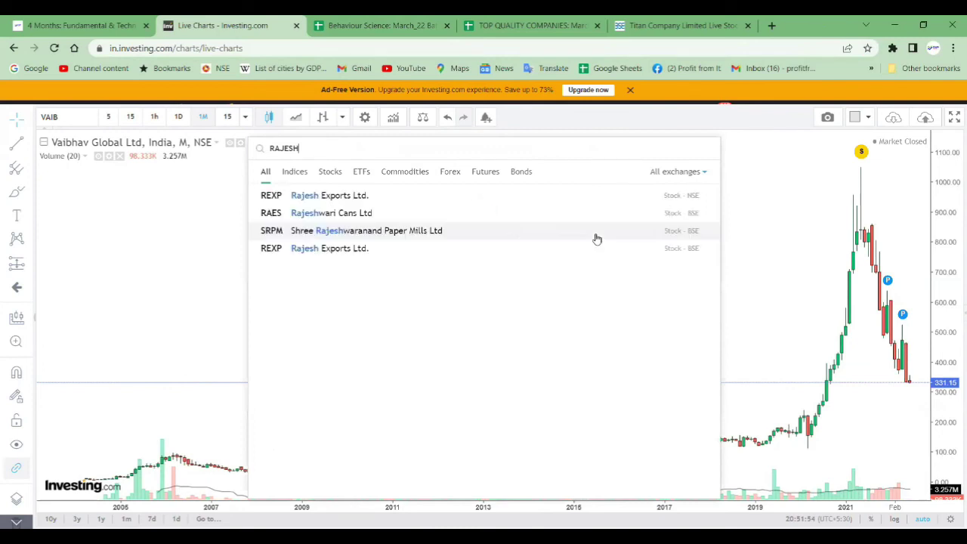
left_click(384, 203)
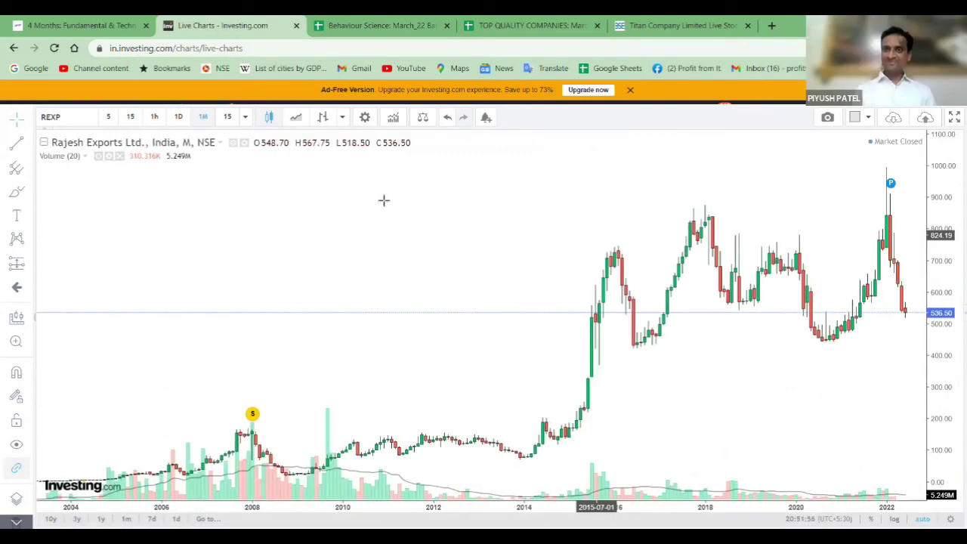
scroll(481, 344, "down", 2)
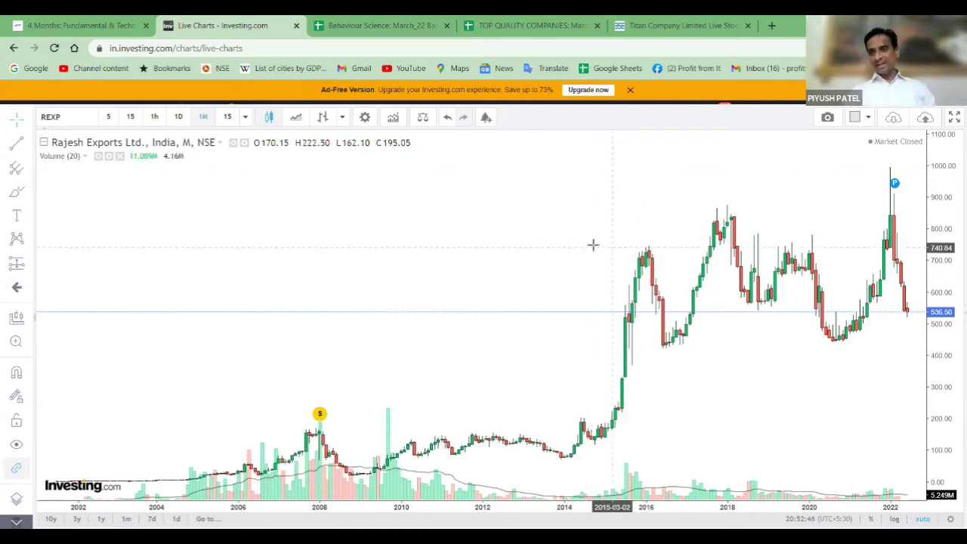
scroll(674, 328, "up", 2)
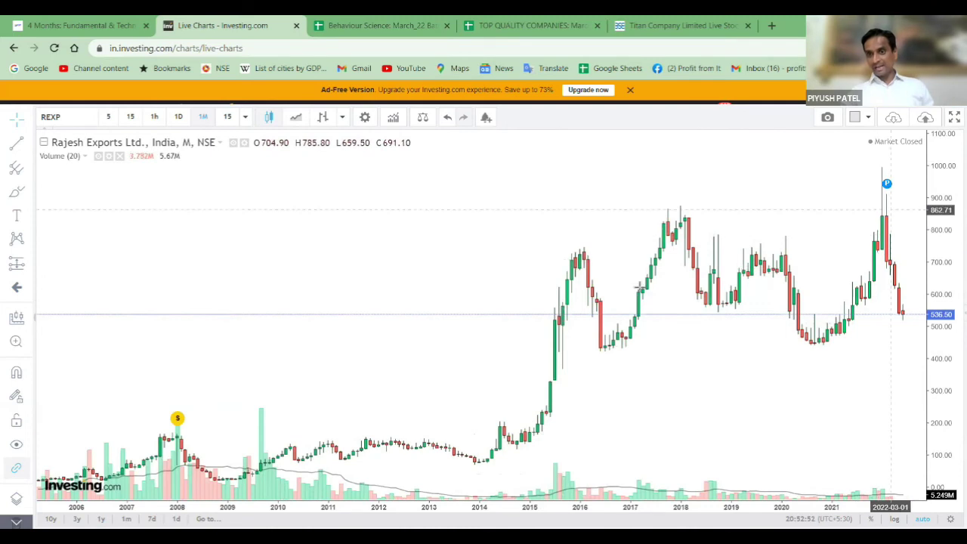
scroll(632, 323, "down", 3)
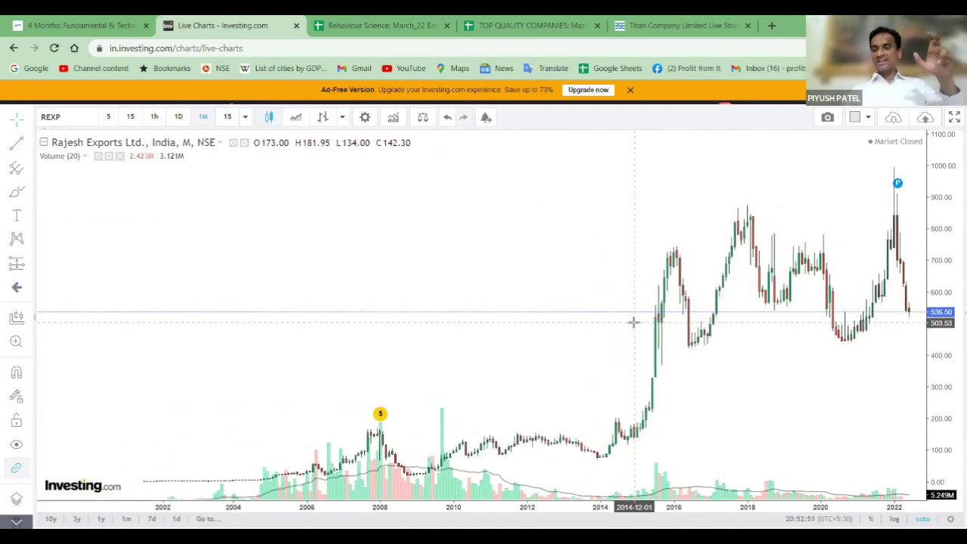
Read across the RAJESHEXPO row, from company to PE and back, in the gem jewelery and watches sheet of TOP QUALITY COMPANIES: March BATCH
left_click(518, 27)
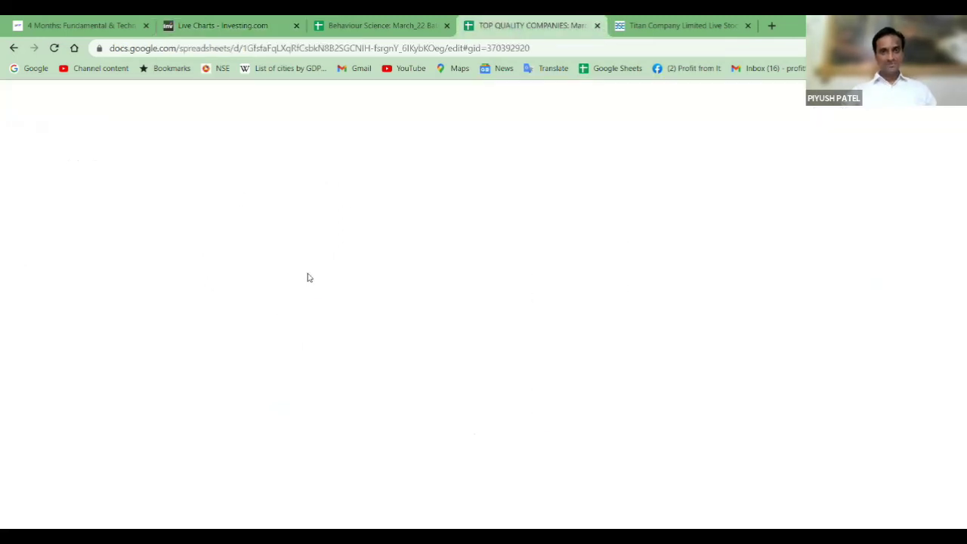
left_click(166, 291)
scroll(170, 293, "left", 5)
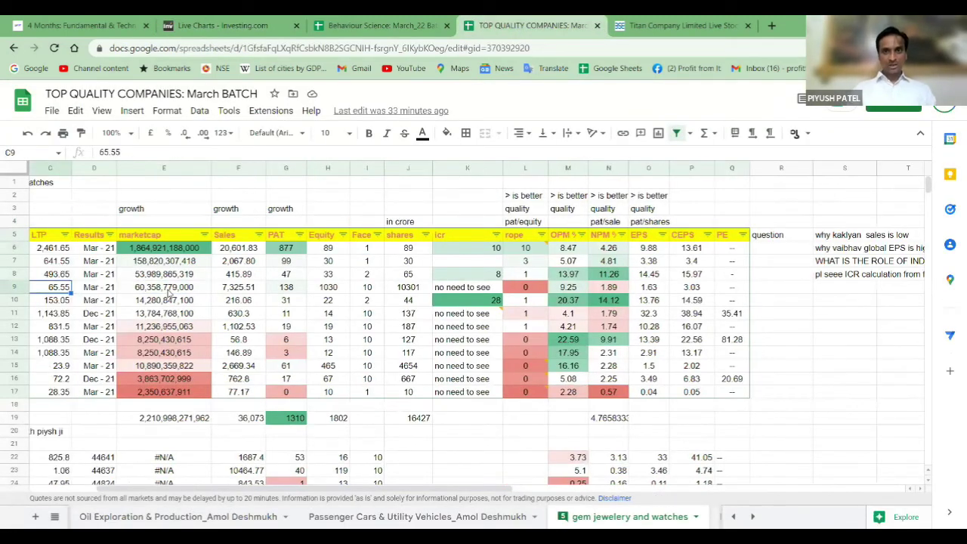
key("Left")
key("Left")
key("Up")
key("Up")
key("Left")
key("Left")
key("Right")
key("Right")
key("Right")
key("Right")
key("Right")
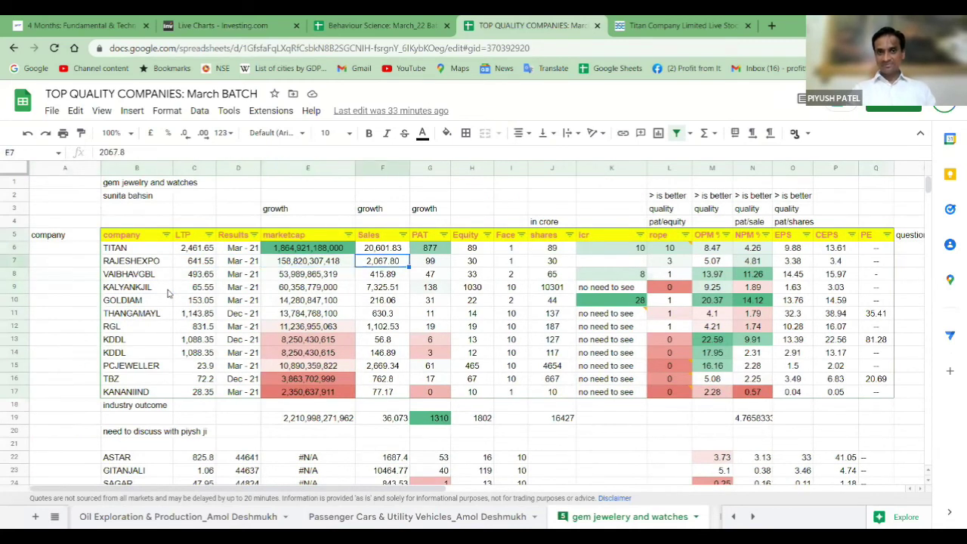
key("Right")
key("Right")
key("Right")
key("Right")
key("Right")
key("Right")
key("Right")
key("Right")
key("Right")
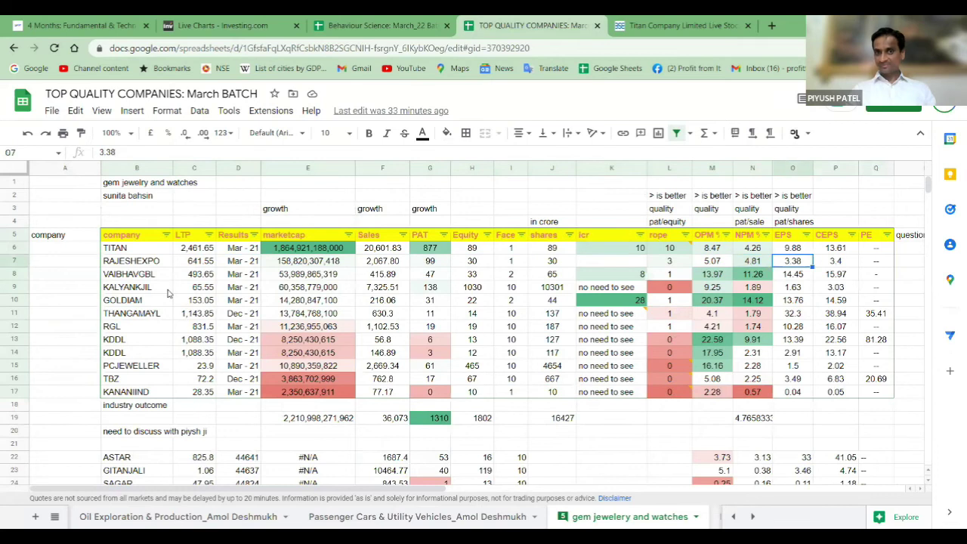
key("Right")
key("Right")
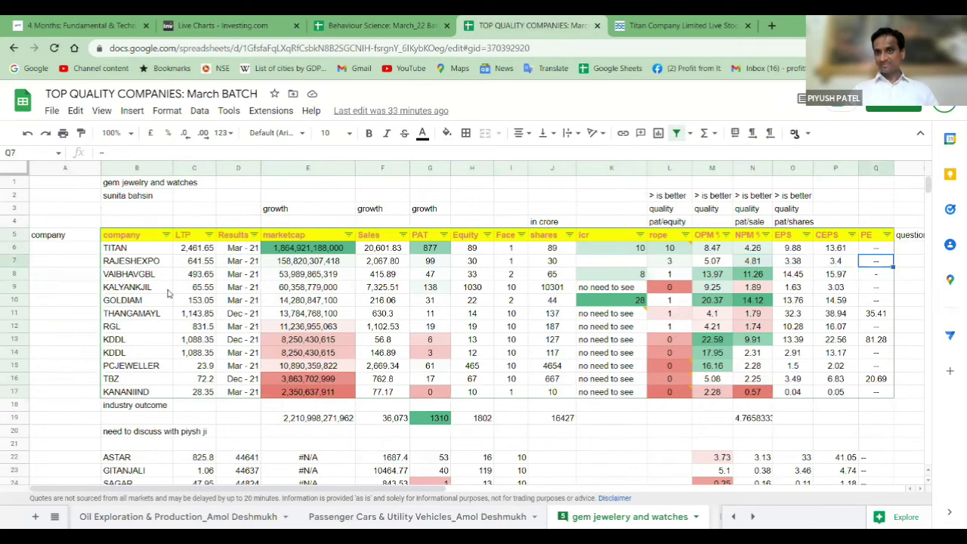
key("Right")
key("Left")
key("Left")
key("Left")
key("Left")
key("Left")
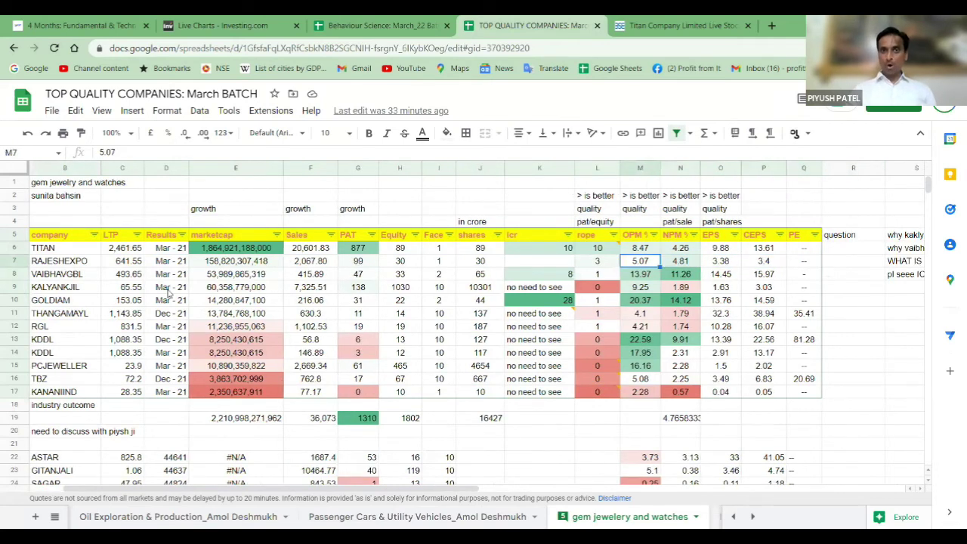
key("Left")
key("Left")
key("Left")
key("Left")
key("Left")
key("Left")
key("Left")
key("Left")
key("Left")
key("Left")
key("Left")
key("Left")
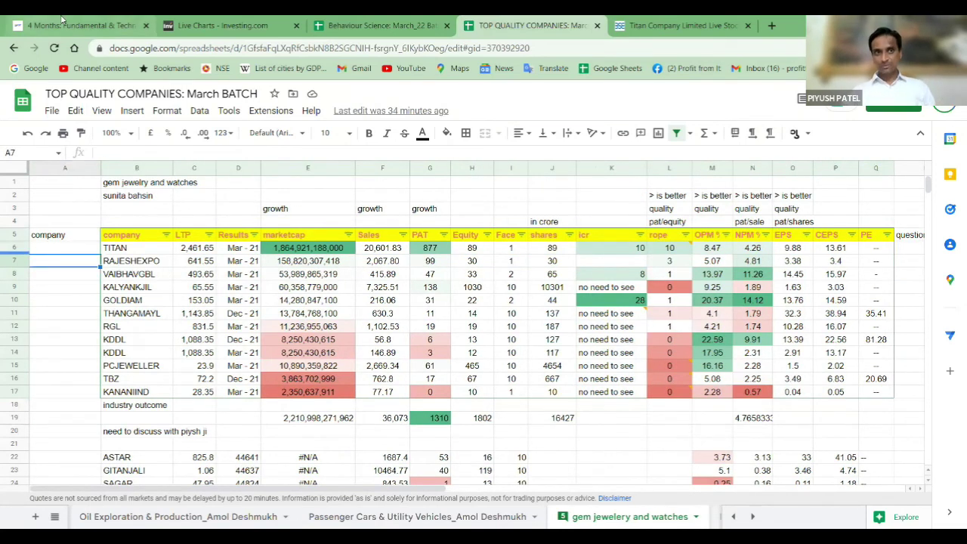
Return to the Investing.com live charts and load the NSE monthly chart of Titan Company Ltd
left_click(204, 25)
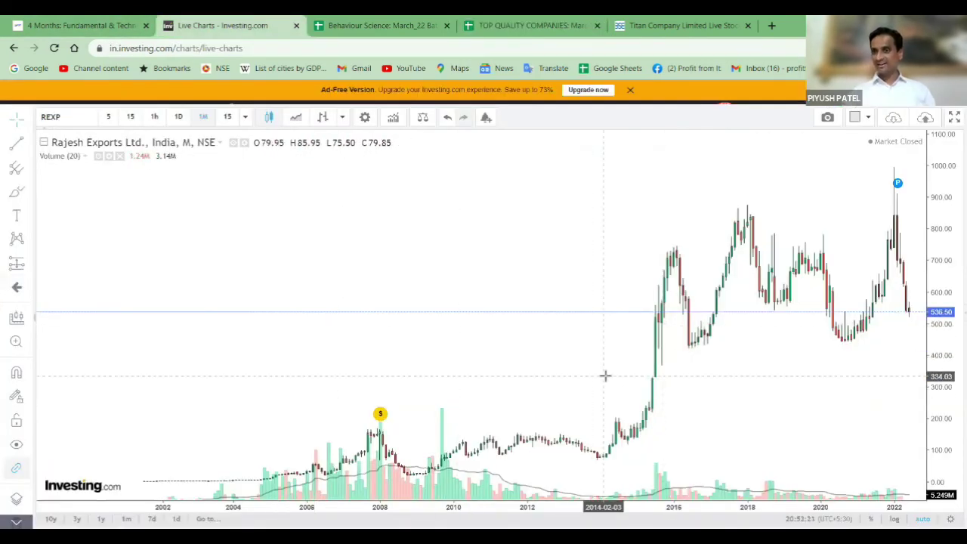
type("TIT")
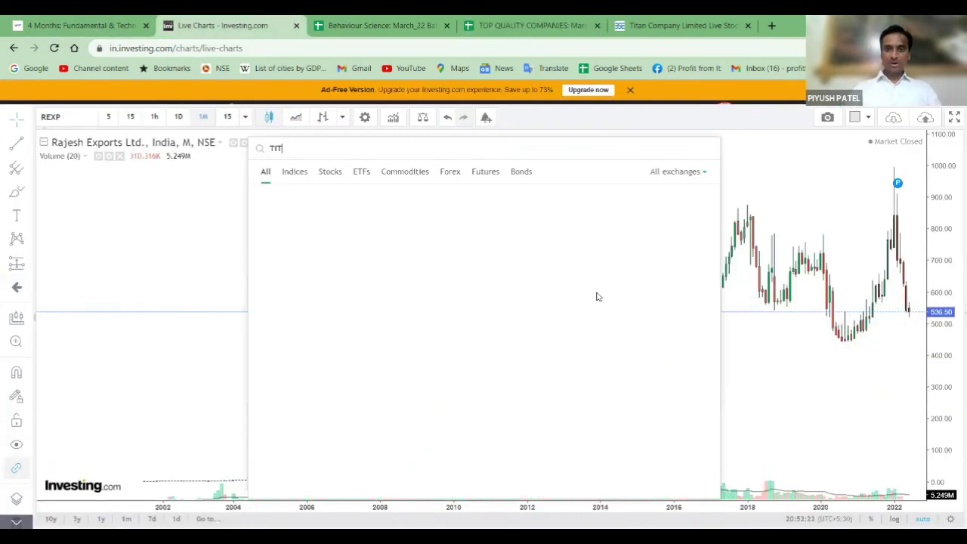
type("AN")
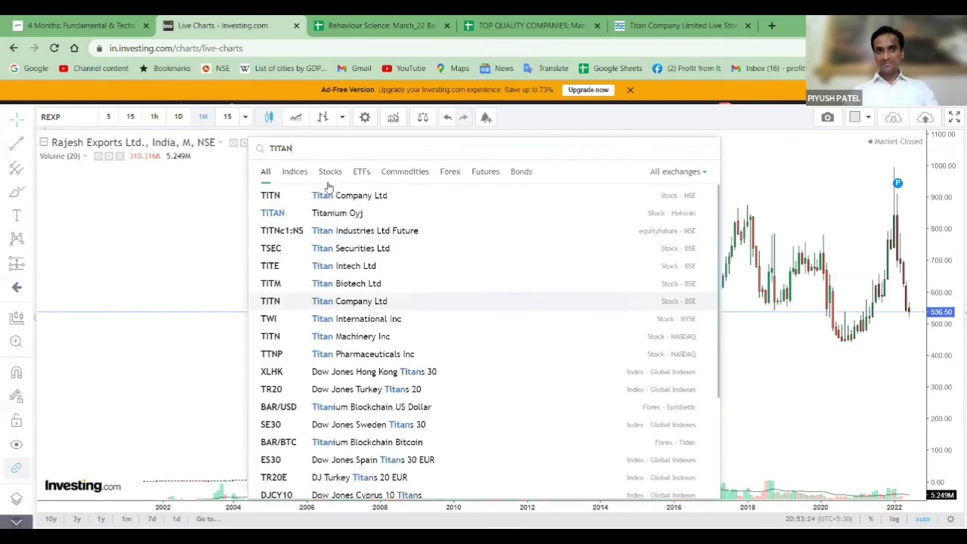
left_click(340, 197)
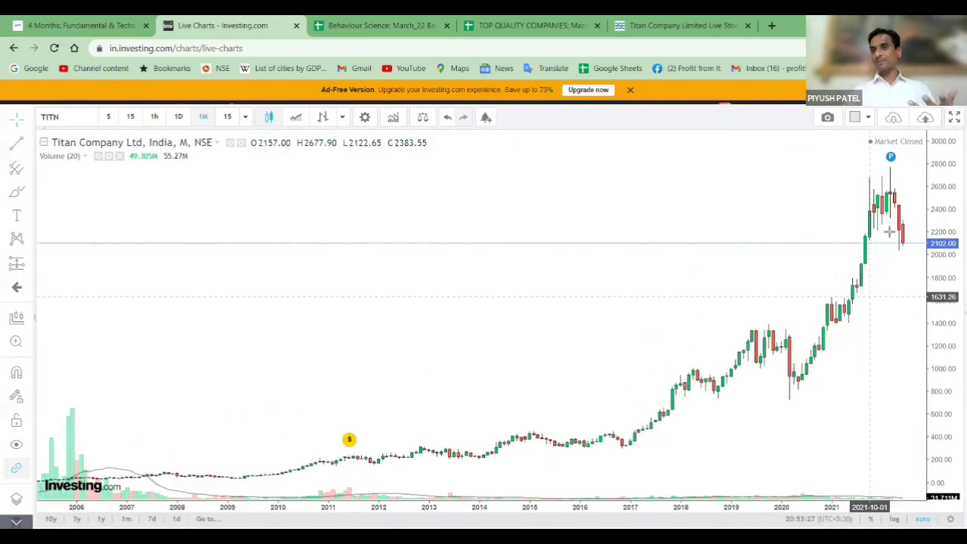
Switch the chart back to Rajesh Exports Ltd. on NSE and review its monthly price trend
type("RAJES")
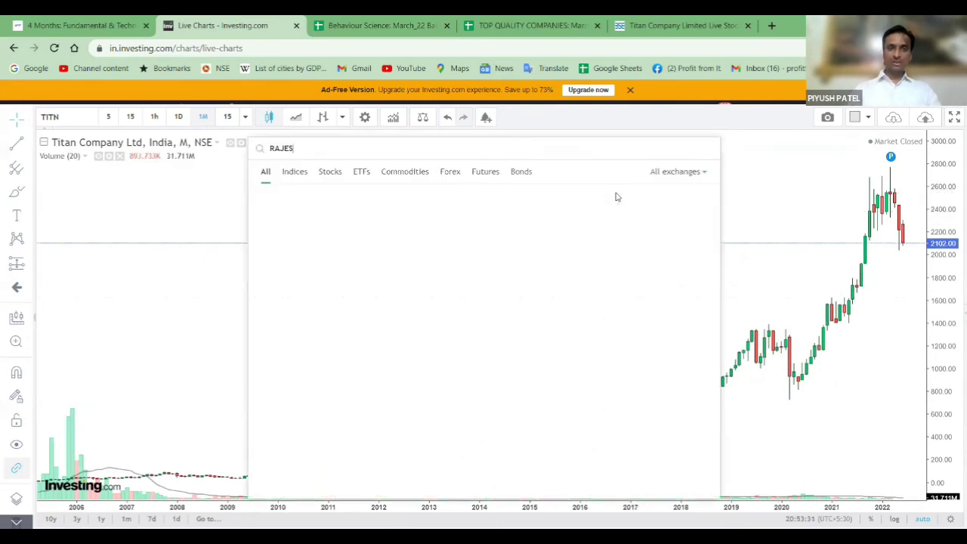
type("H EXP")
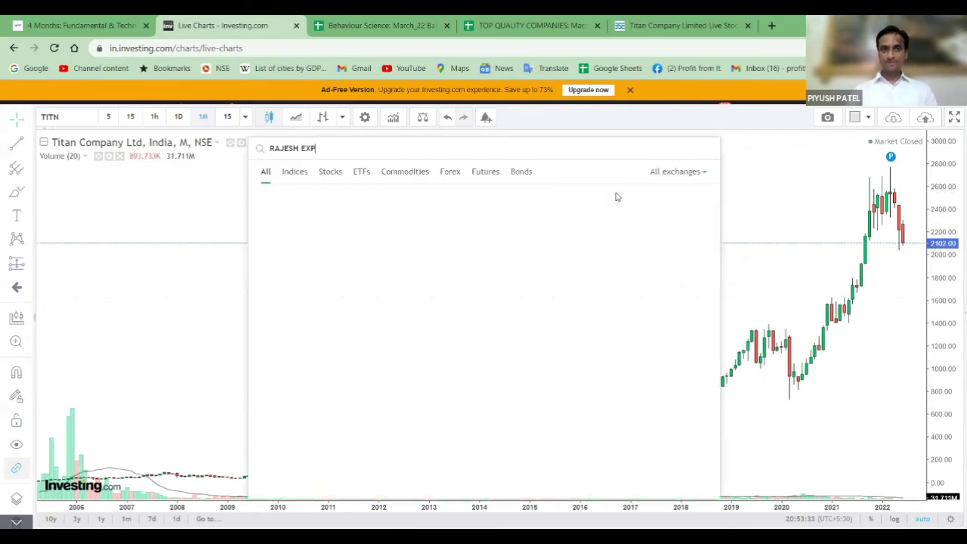
left_click(367, 197)
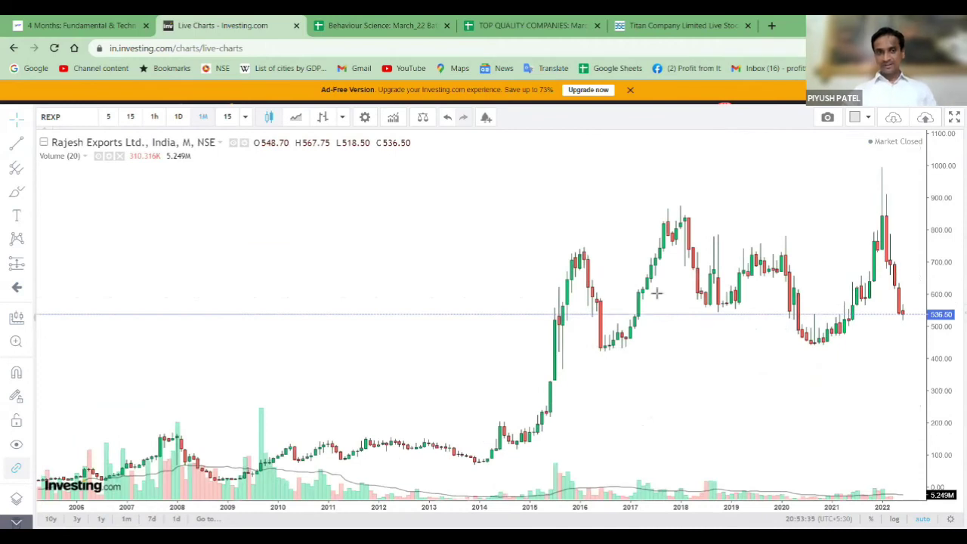
scroll(658, 293, "down", 1)
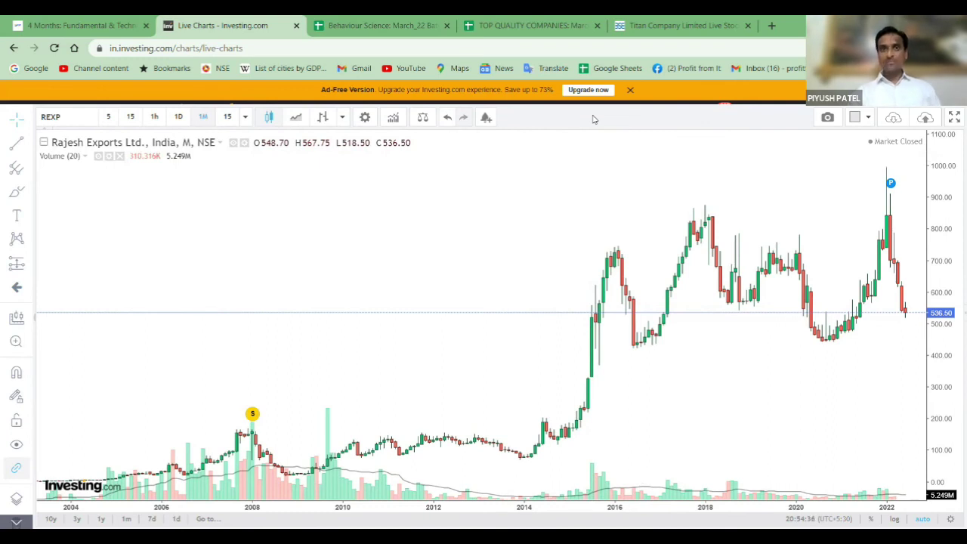
Open the Industries sheet of TOP QUALITY COMPANIES: March BATCH and check who is assigned to the industries in rows 27 and 28
left_click(515, 24)
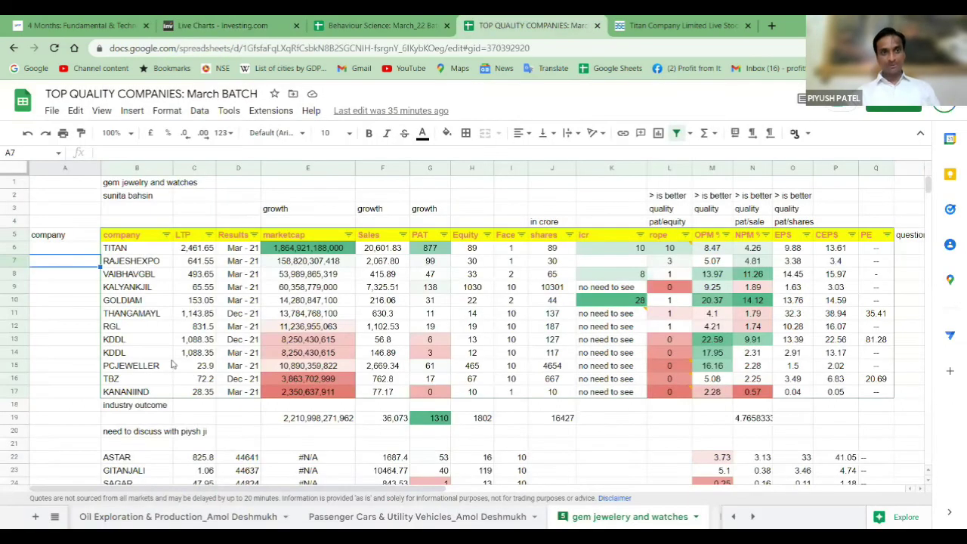
left_click(55, 517)
scroll(96, 380, "up", 10)
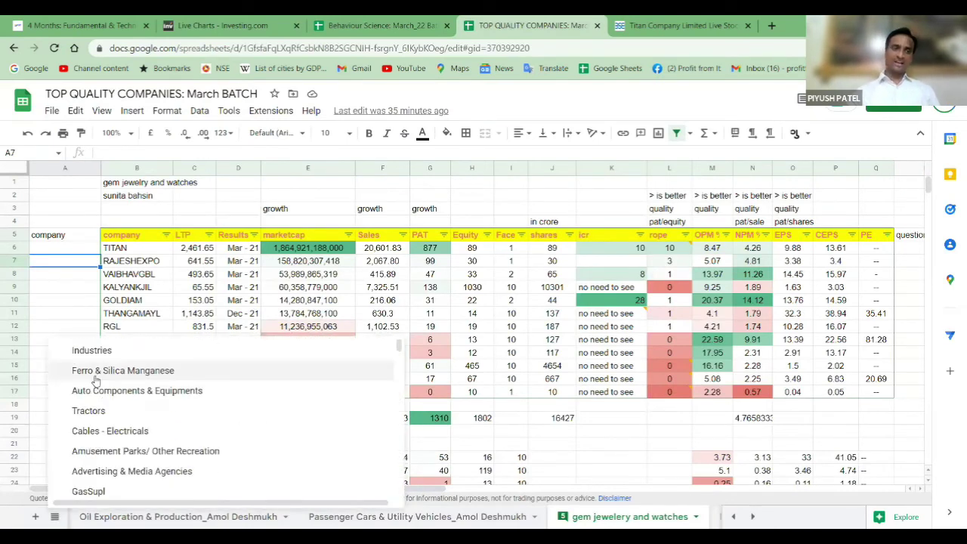
left_click(97, 350)
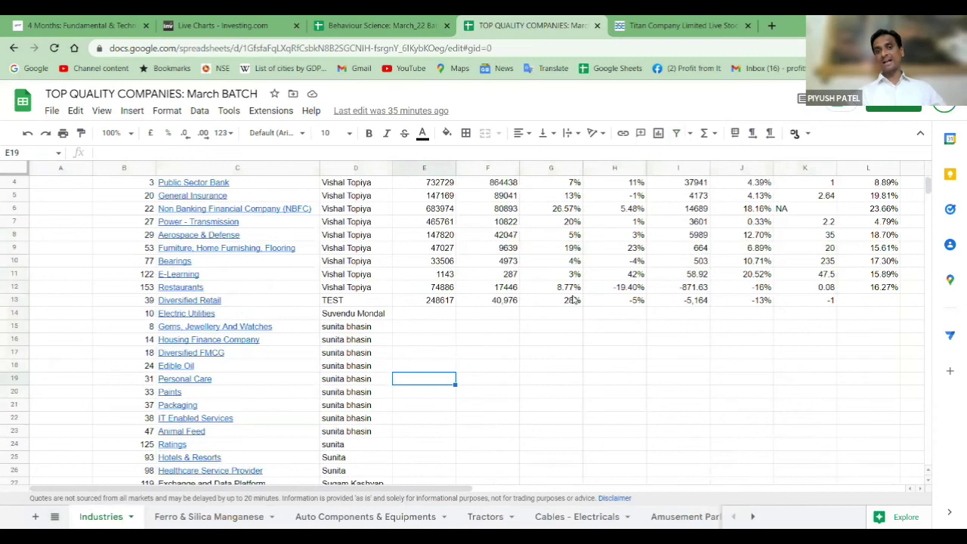
left_click(529, 330)
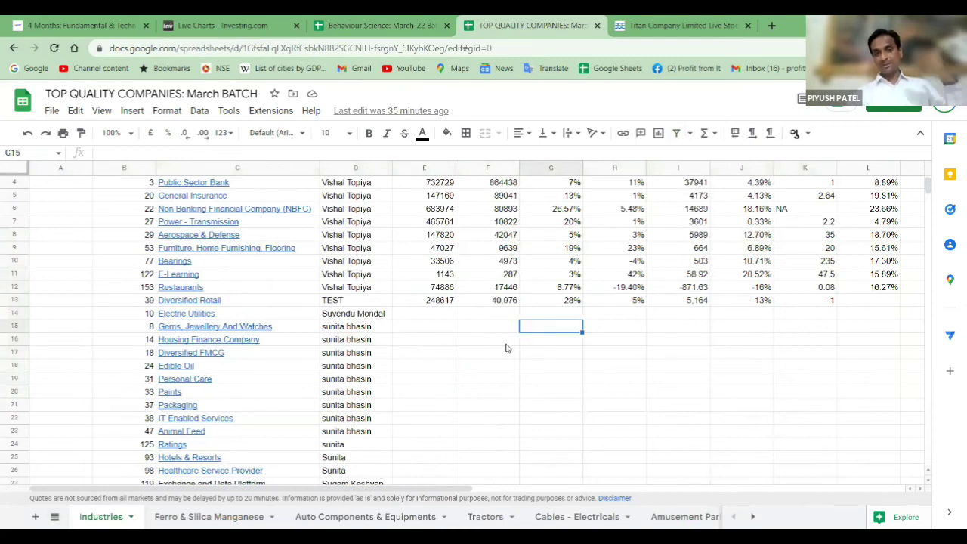
scroll(430, 335, "down", 5)
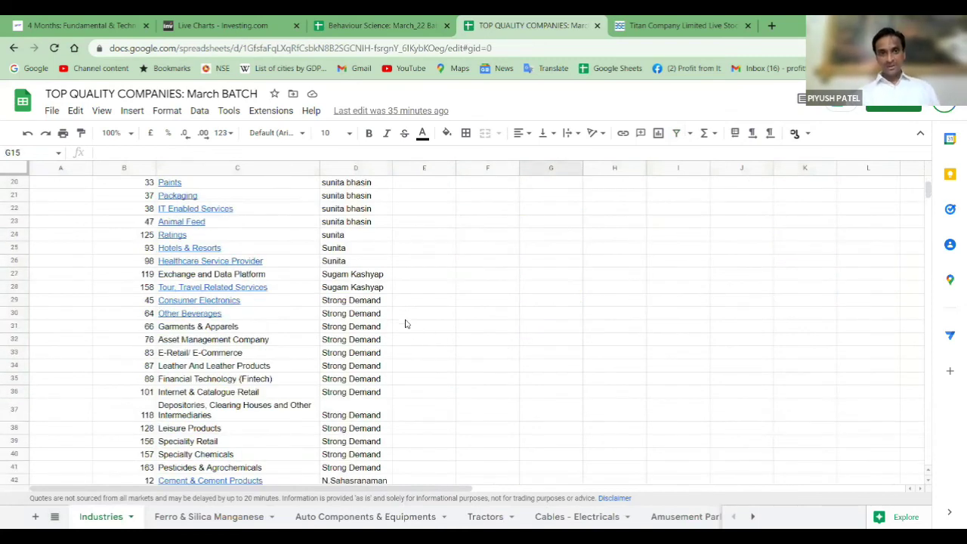
mouse_move(361, 278)
left_mouse_down()
mouse_move(369, 377)
mouse_move(369, 289)
left_mouse_up()
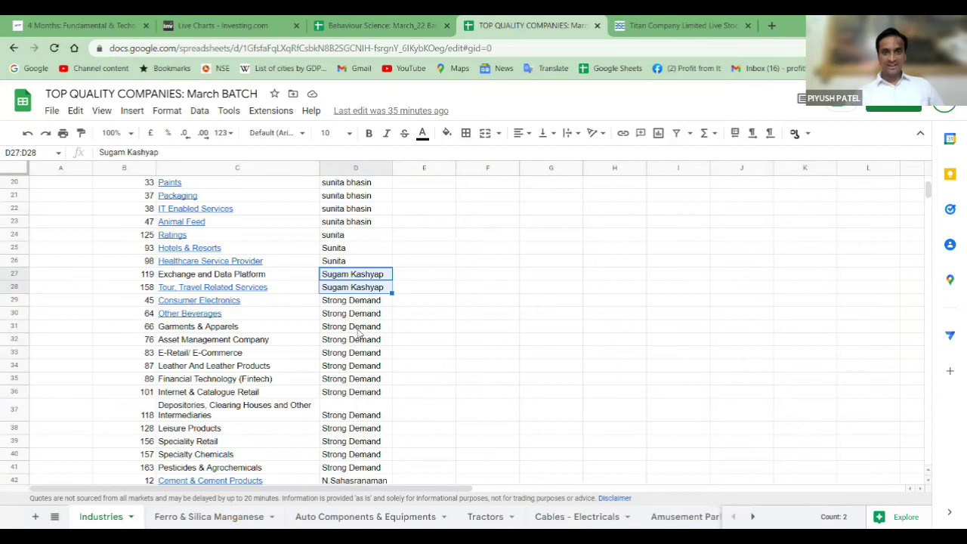
Check who is assigned to the industries in rows 42 to 48 of the Industries sheet
scroll(378, 332, "down", 2)
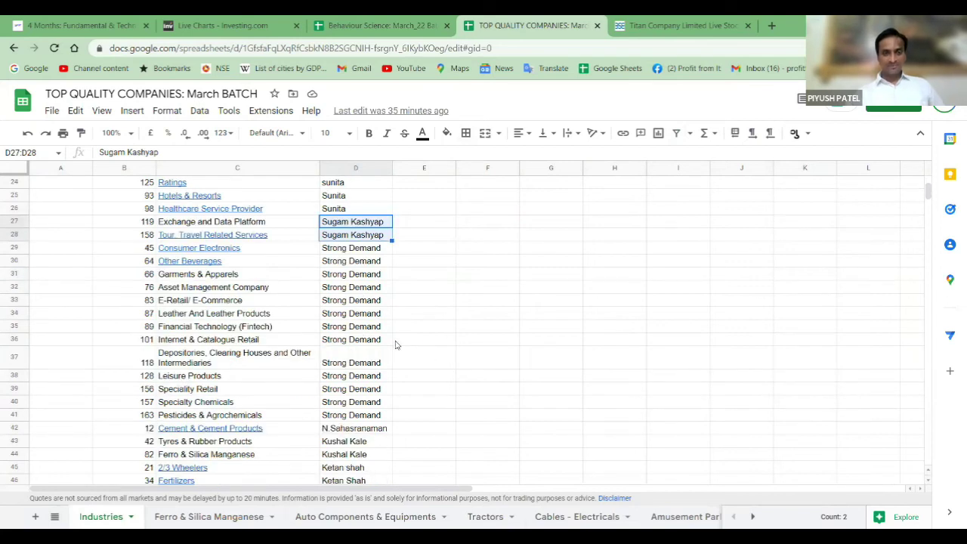
scroll(397, 340, "down", 5)
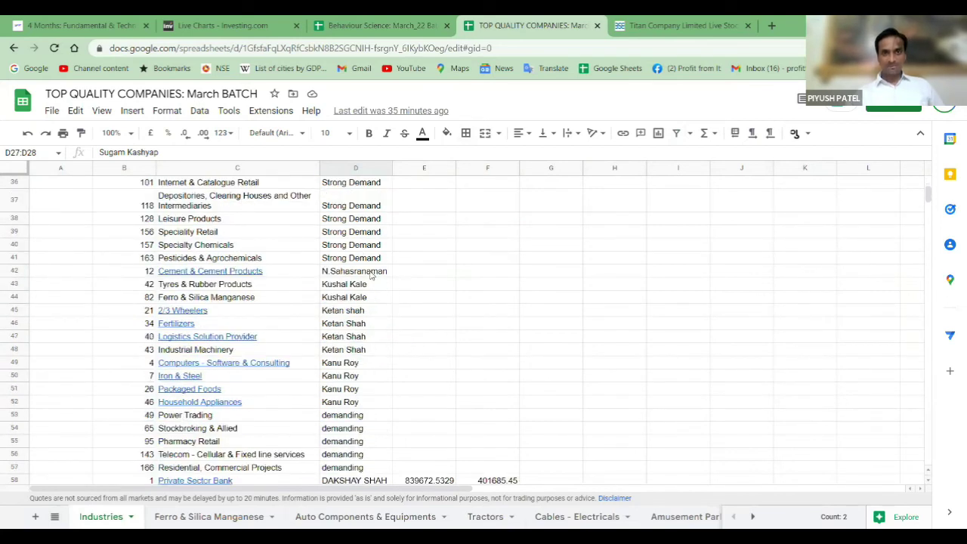
left_click(371, 273)
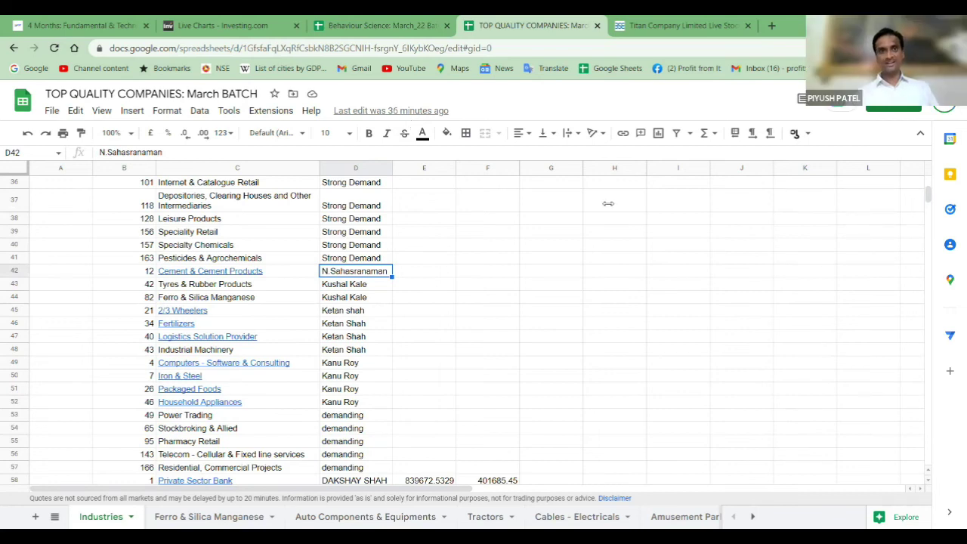
left_click(364, 287)
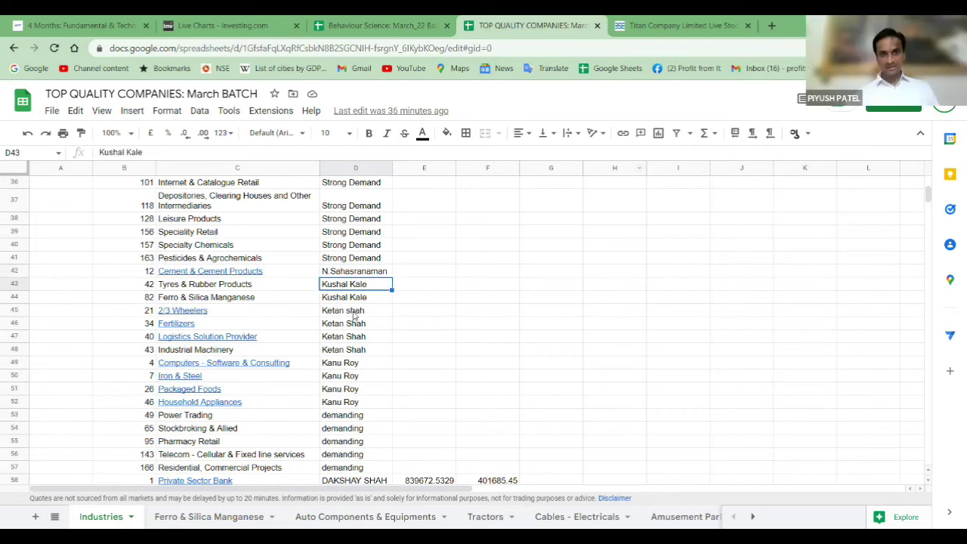
left_click_drag(352, 310, 359, 352)
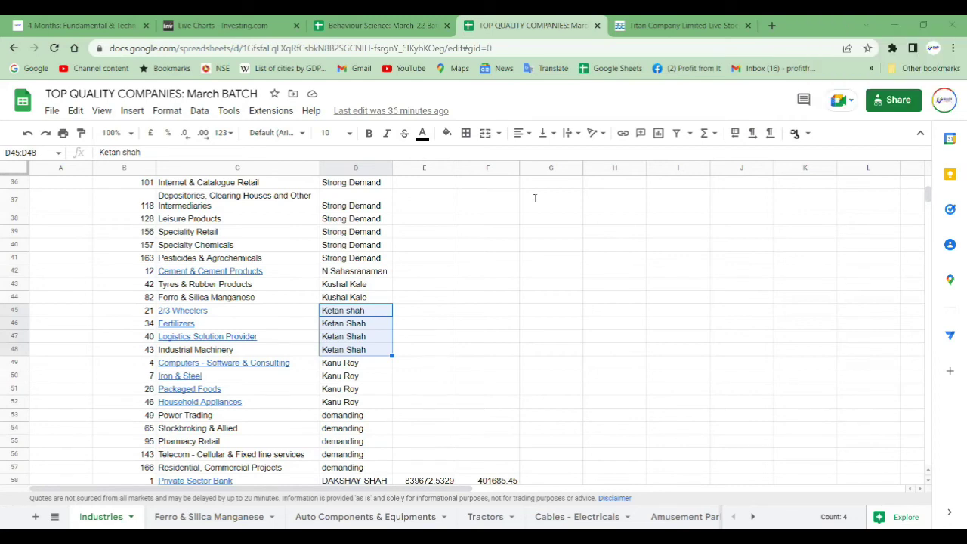
left_click(417, 310)
left_click_drag(362, 311, 368, 362)
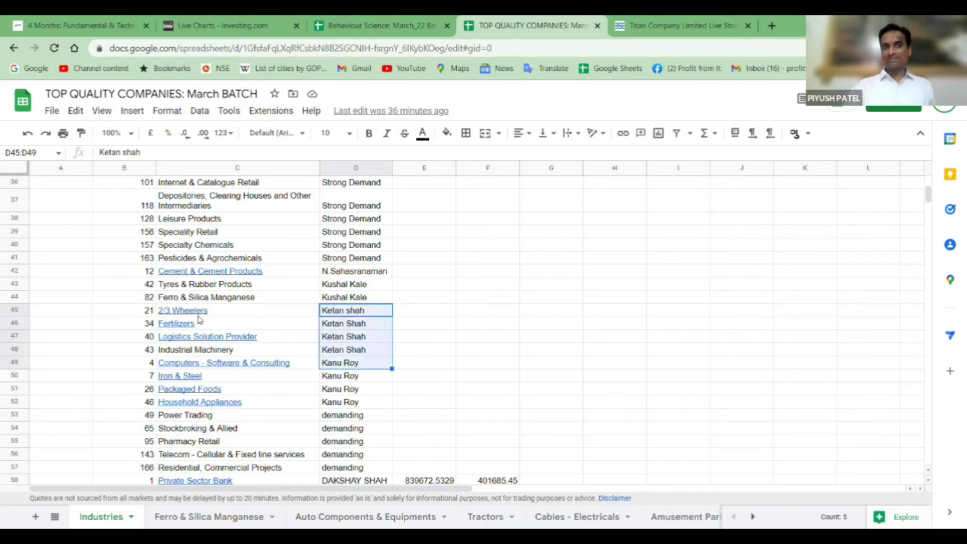
Open the 2/3 Wheelers company sheet from its linked entry in row 45 of the Industries sheet
left_click(676, 352)
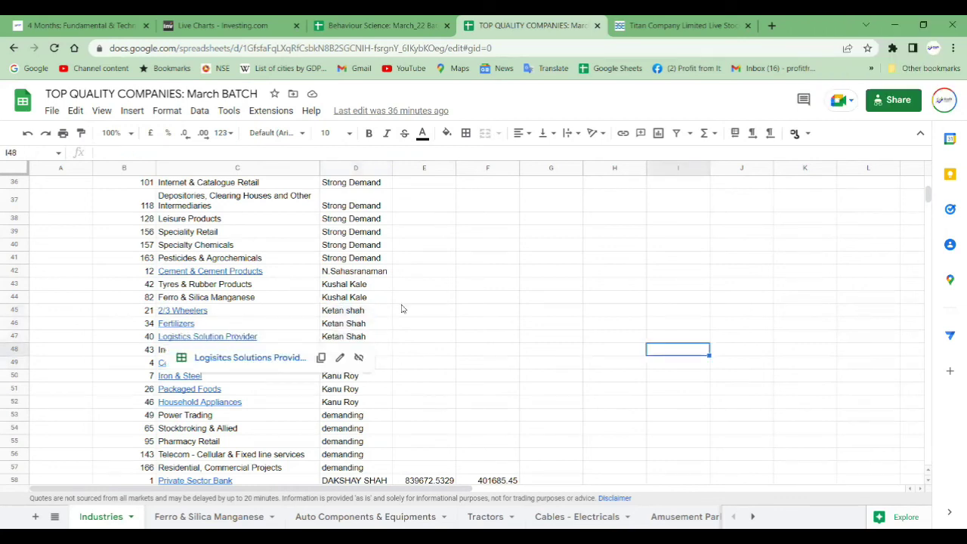
left_click(425, 303)
mouse_move(198, 315)
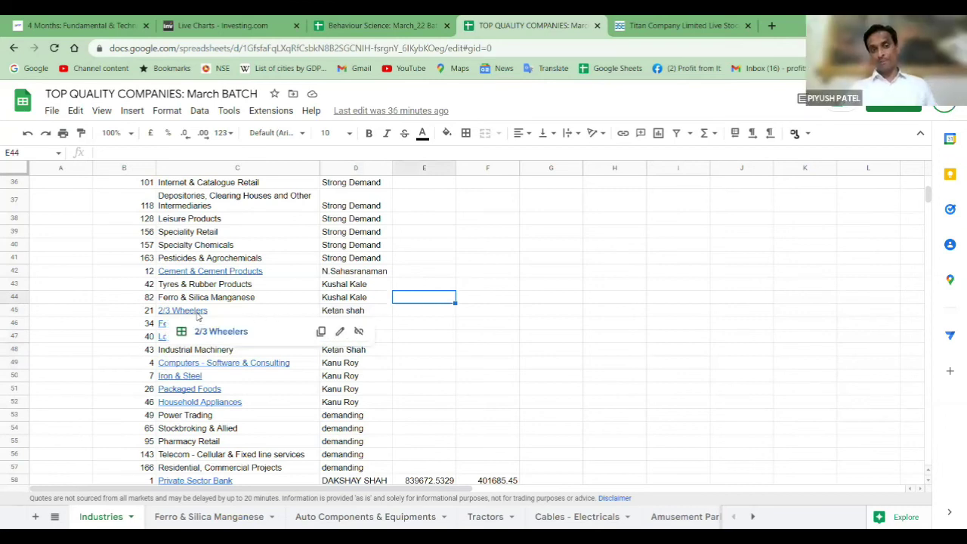
left_click(221, 332)
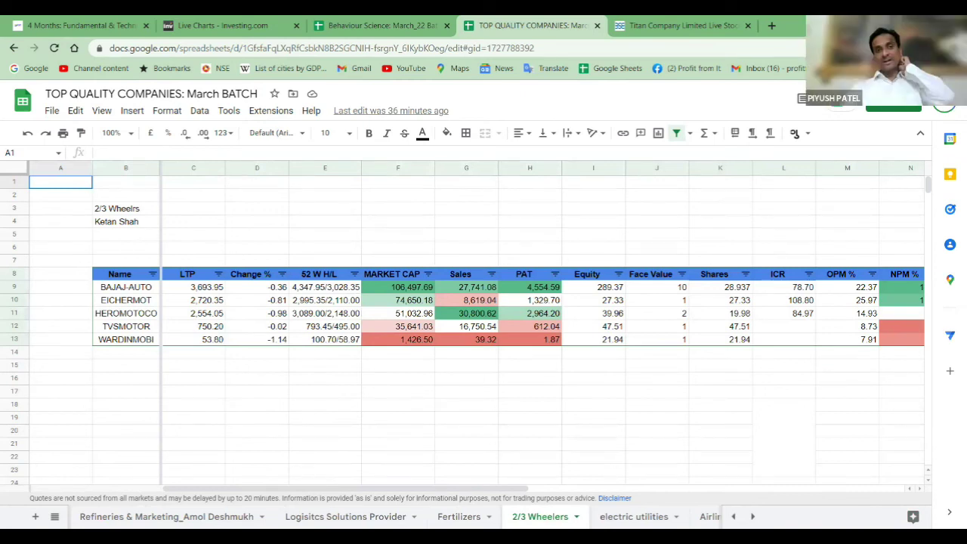
Return to the Investing.com live charts, search the indices for AUTO and load the NSE monthly chart of Nifty Auto
left_click(224, 25)
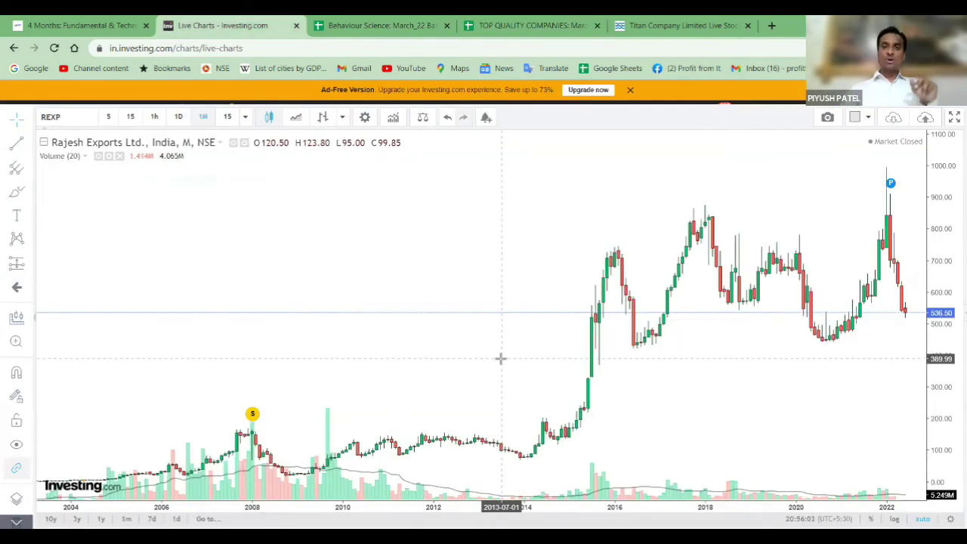
scroll(471, 344, "down", 3)
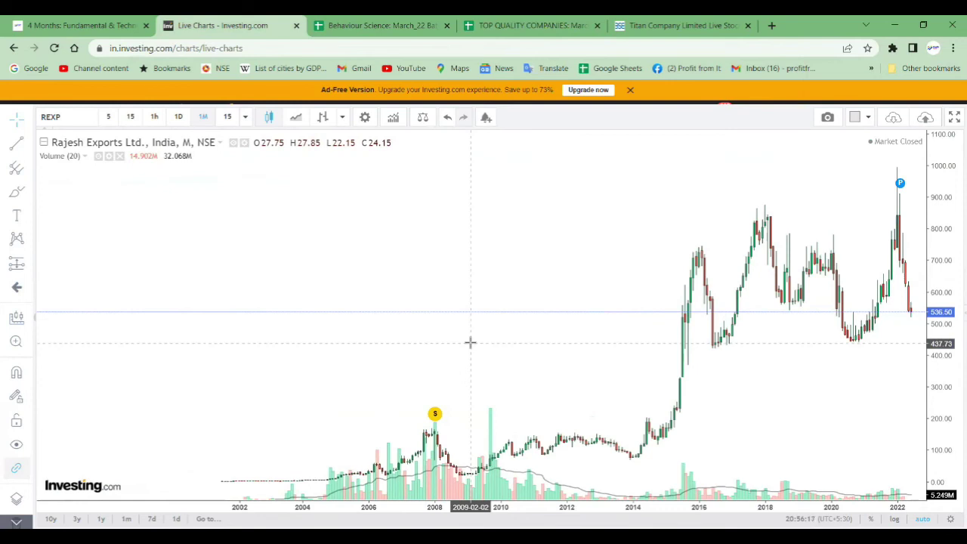
type("AUTO")
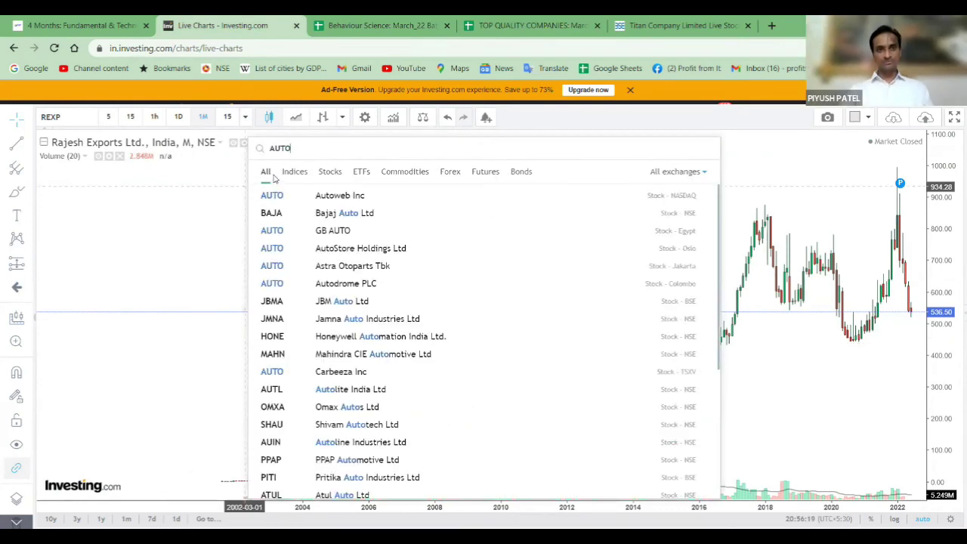
left_click(288, 174)
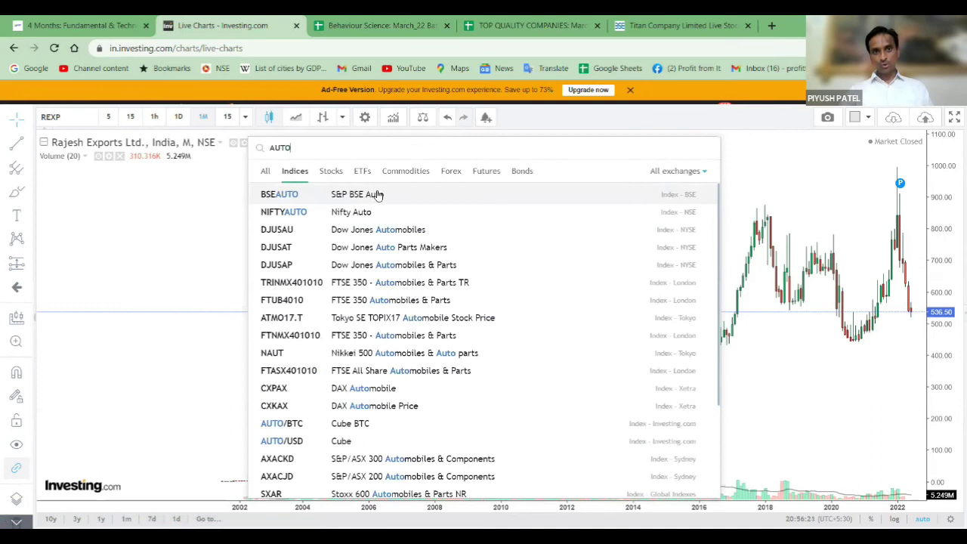
left_click(363, 213)
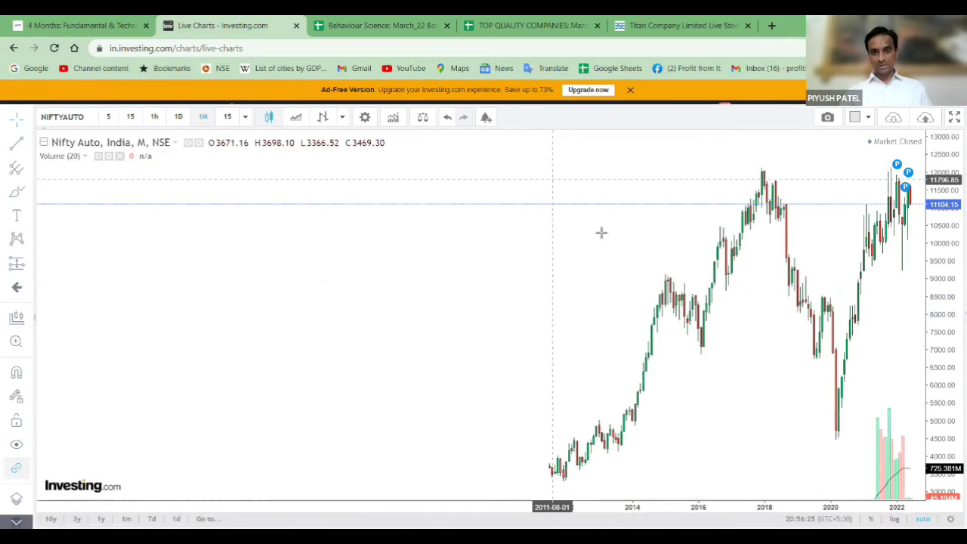
Place a horizontal line at about 12152 across the Nifty Auto peaks and compare the 2018 and recent highs against it
scroll(407, 475, "up", 2)
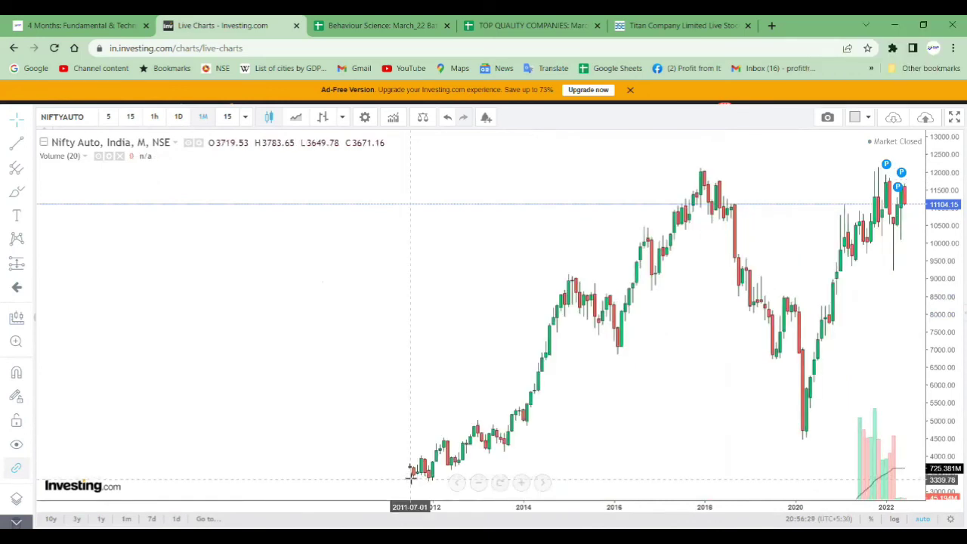
scroll(410, 475, "up", 1)
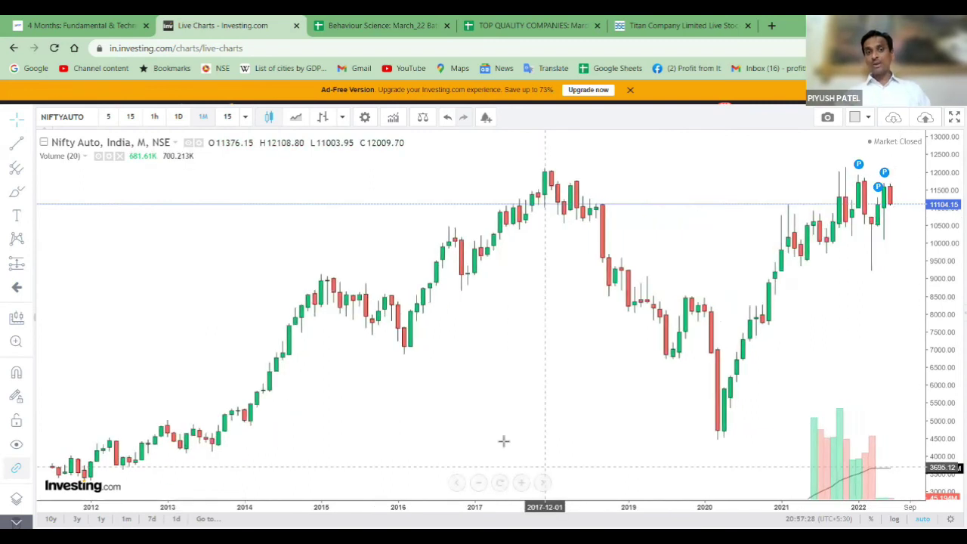
scroll(503, 411, "up", 1)
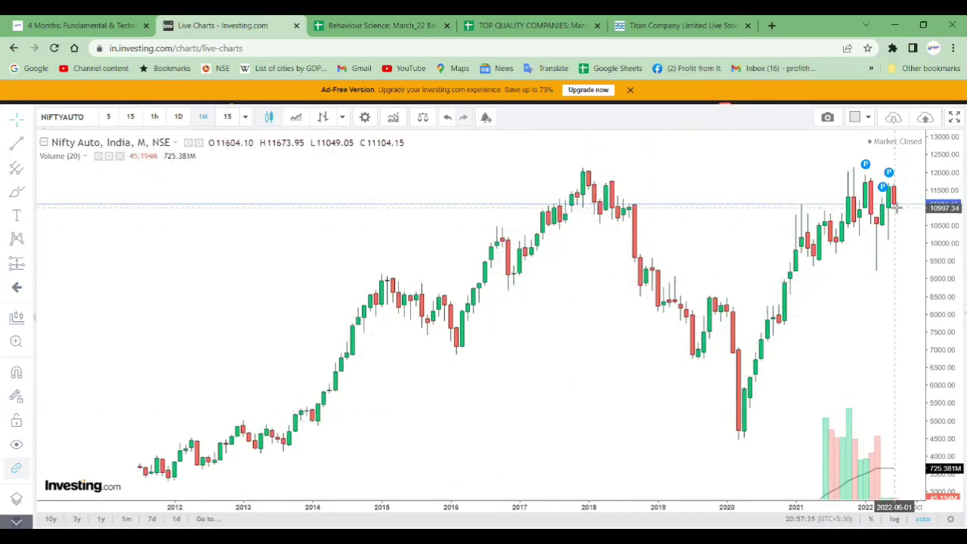
left_click(610, 167)
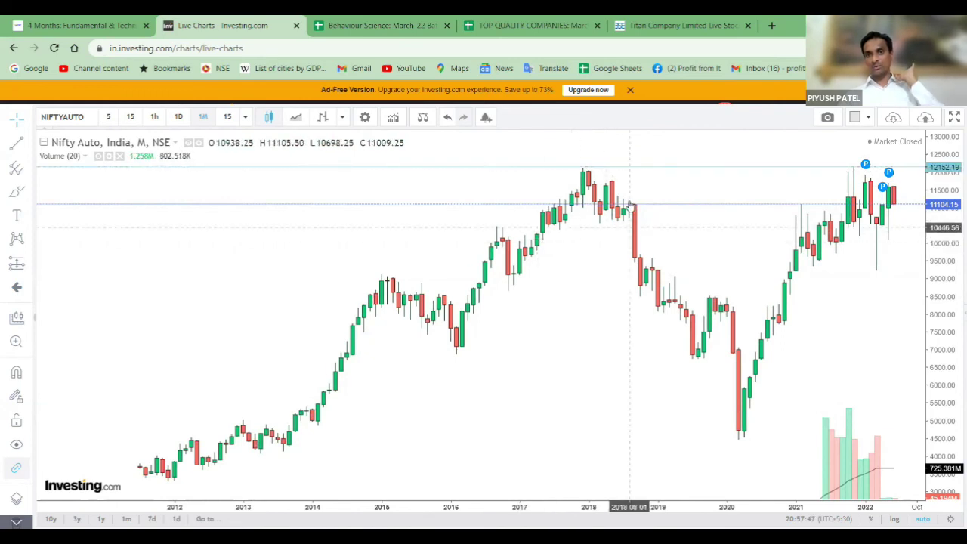
left_click(611, 169)
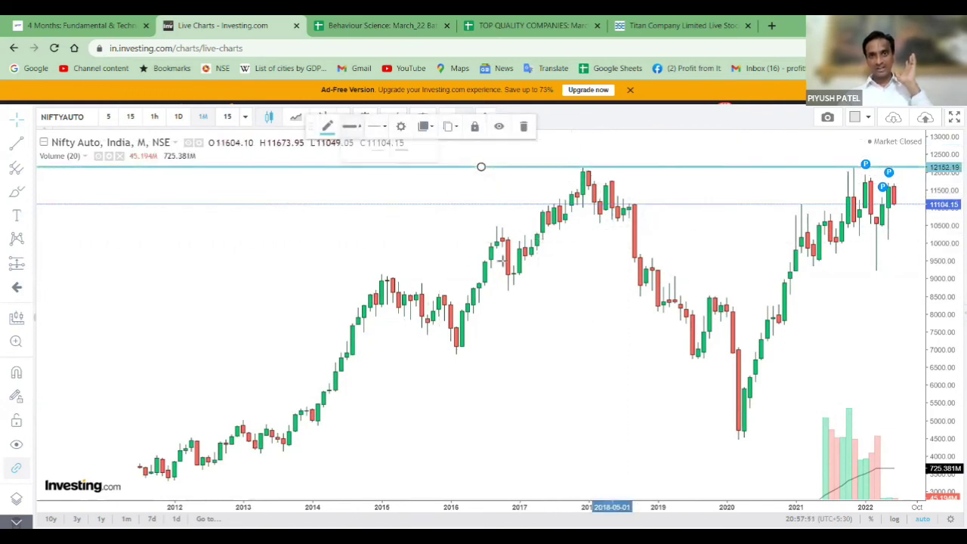
left_click(589, 333)
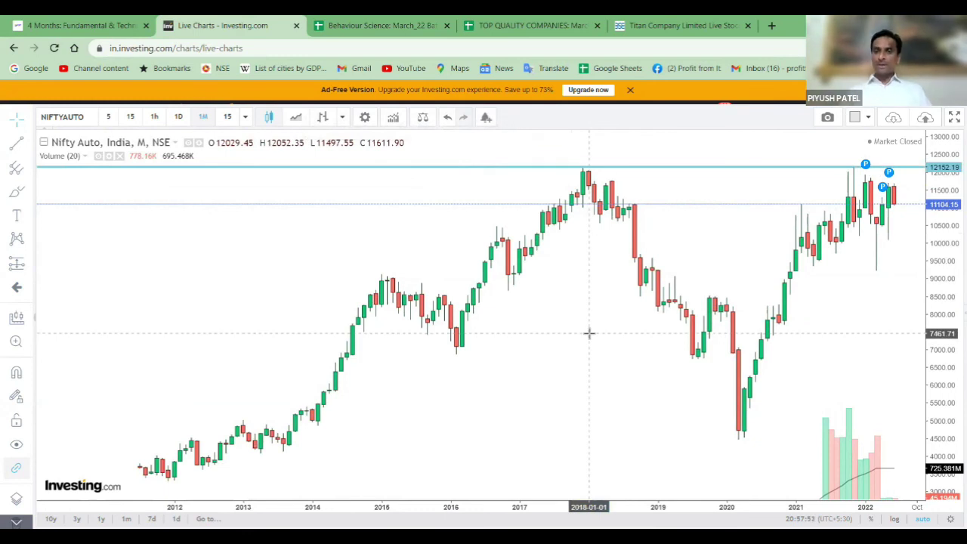
scroll(590, 333, "up", 5)
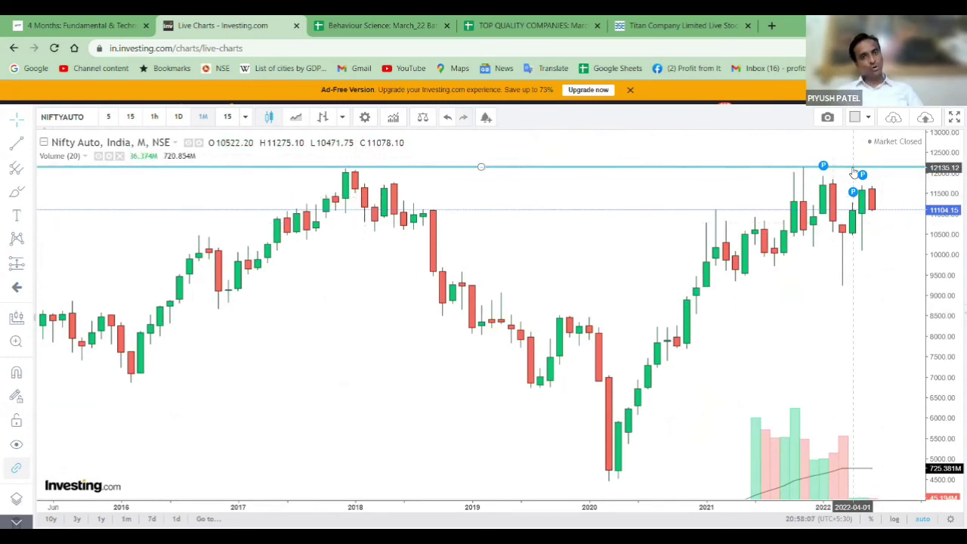
left_click_drag(854, 174, 854, 174)
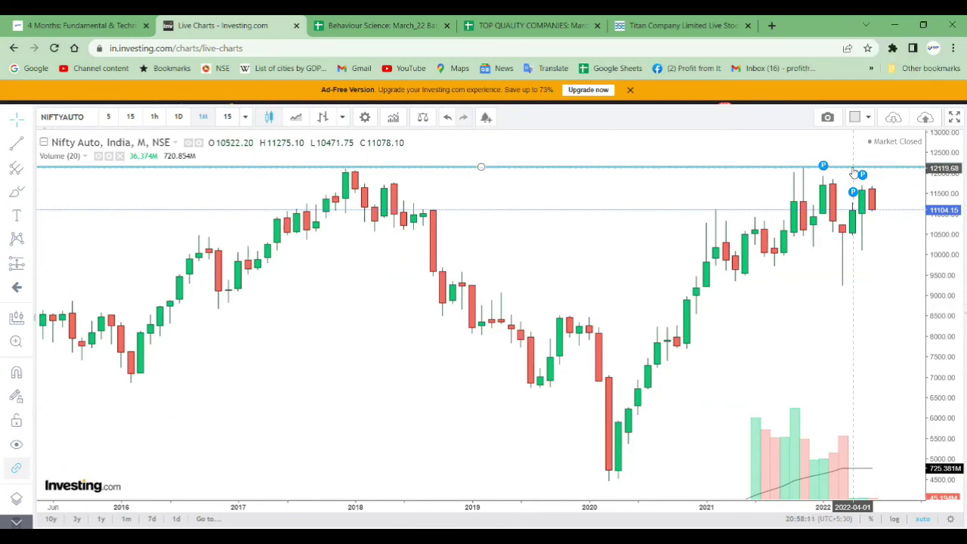
left_click_drag(854, 174, 854, 171)
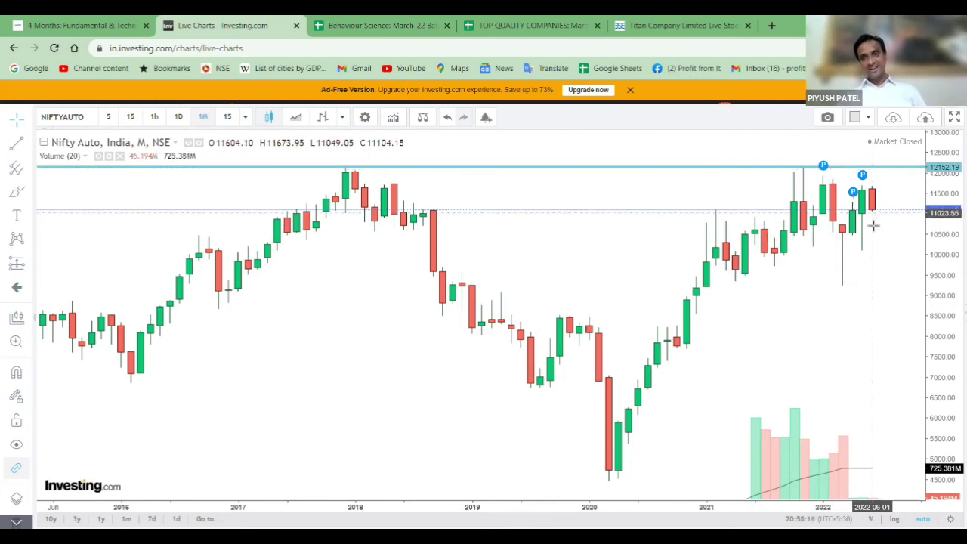
Load the monthly Nifty 50 index chart and place a horizontal line at about 11930 near its 2018 high
scroll(525, 353, "down", 2)
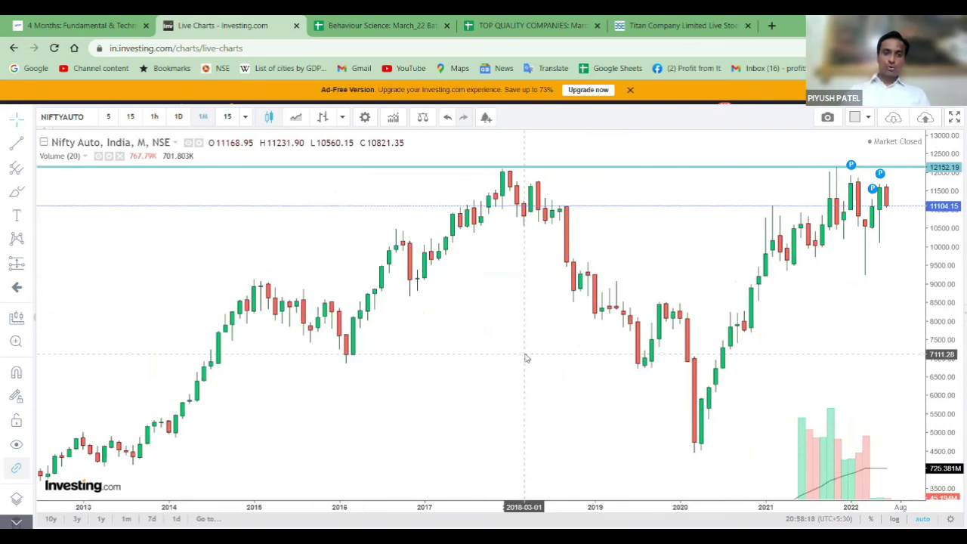
type("NIFTY")
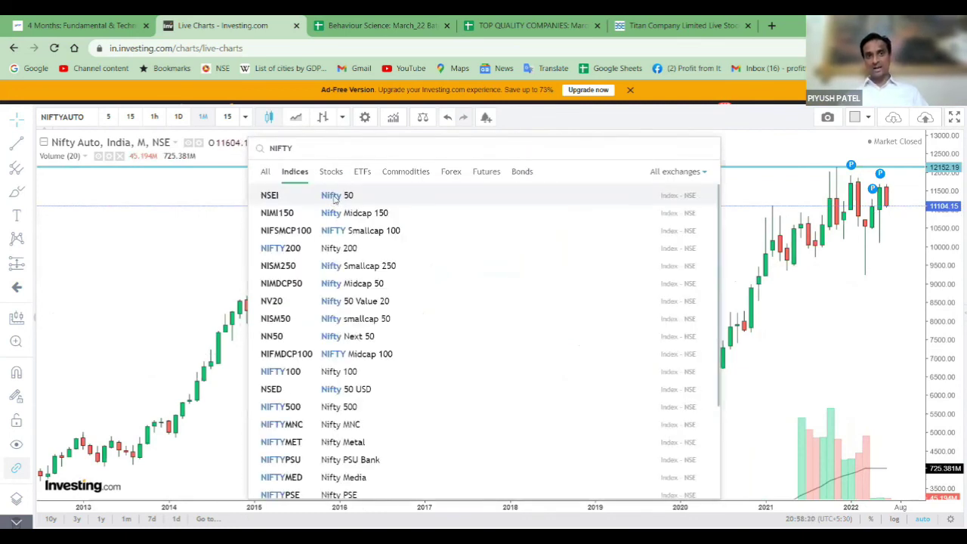
left_click(335, 196)
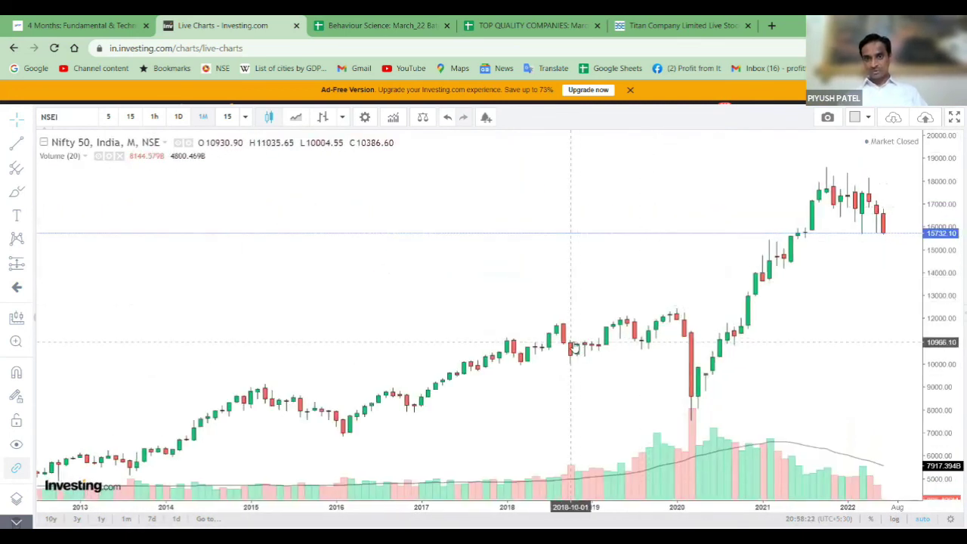
left_click(572, 320)
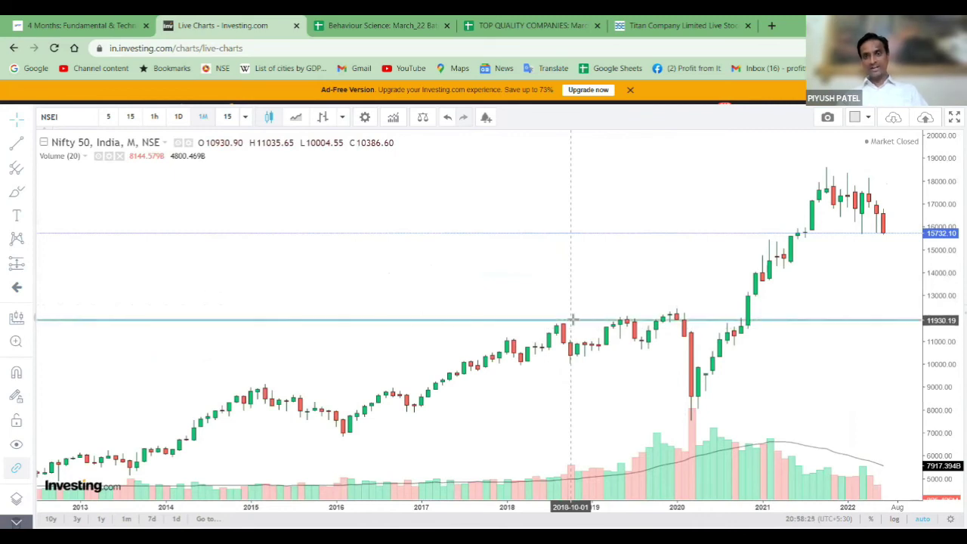
scroll(888, 290, "up", 2)
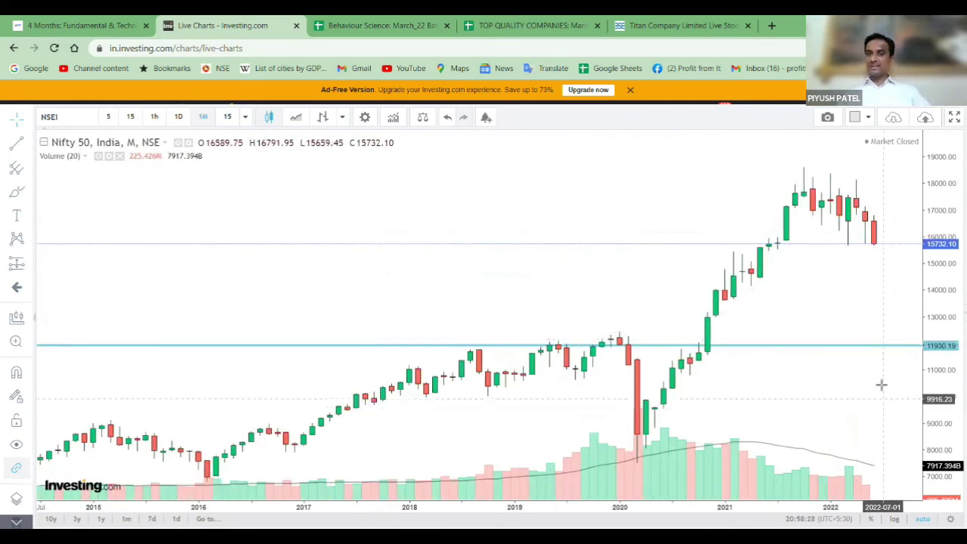
scroll(882, 384, "down", 2)
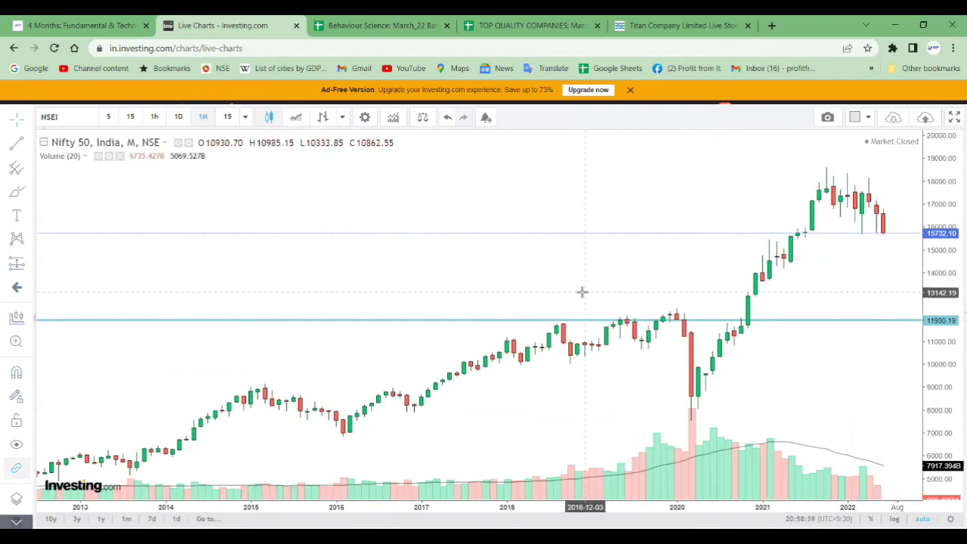
Switch the chart back to the Nifty Auto index and review its monthly trend since 2012
type("AUTO")
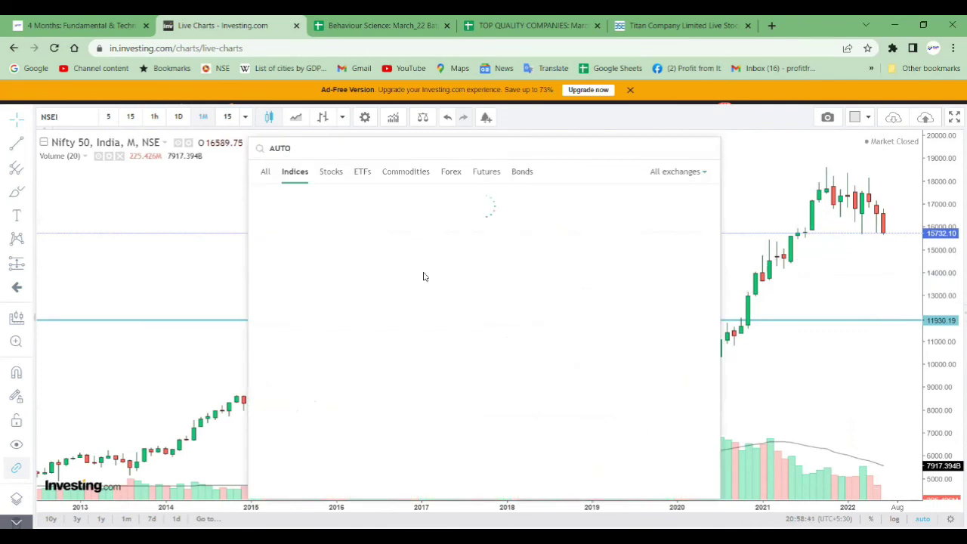
left_click(360, 212)
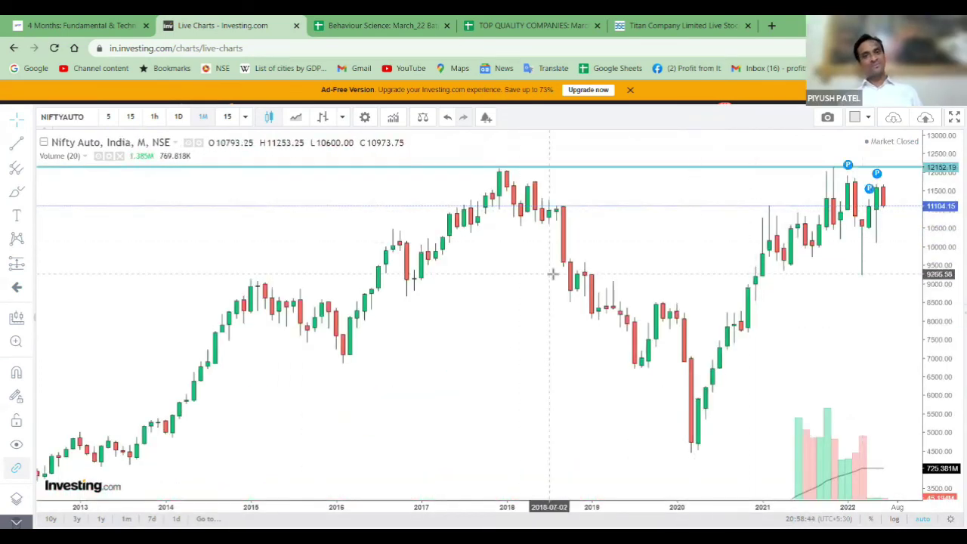
scroll(552, 274, "down", 2)
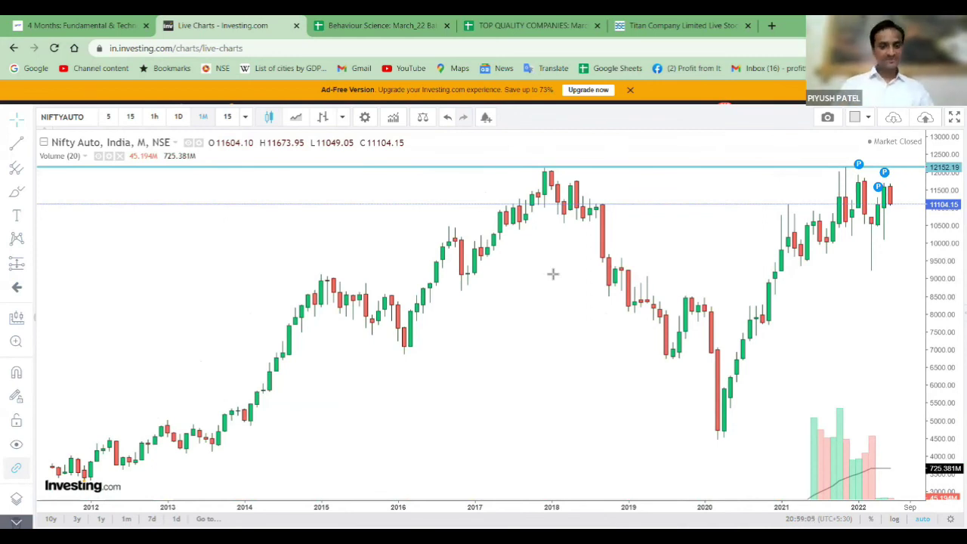
Search all instruments for BAJAJ and load the NSE monthly chart of Bajaj Auto Ltd
type("BAJAJ")
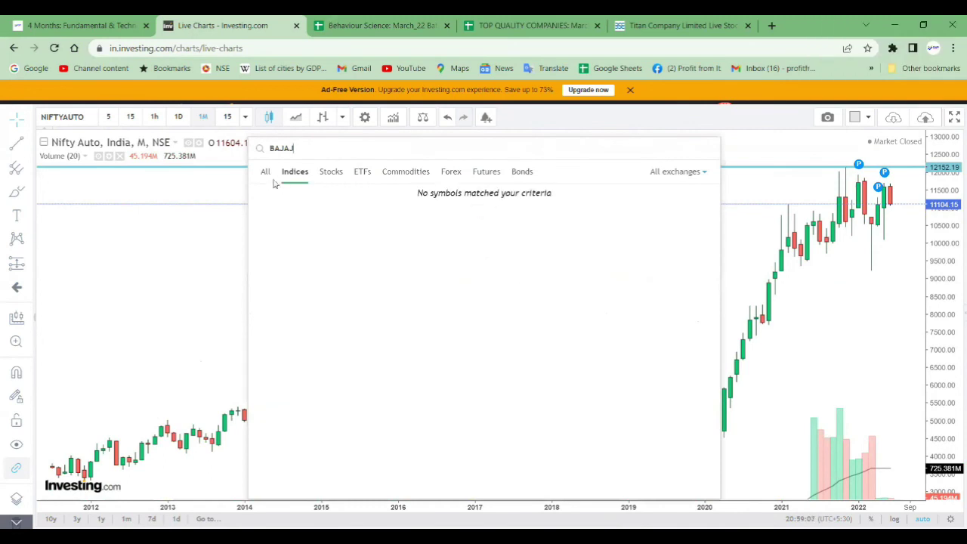
left_click(265, 173)
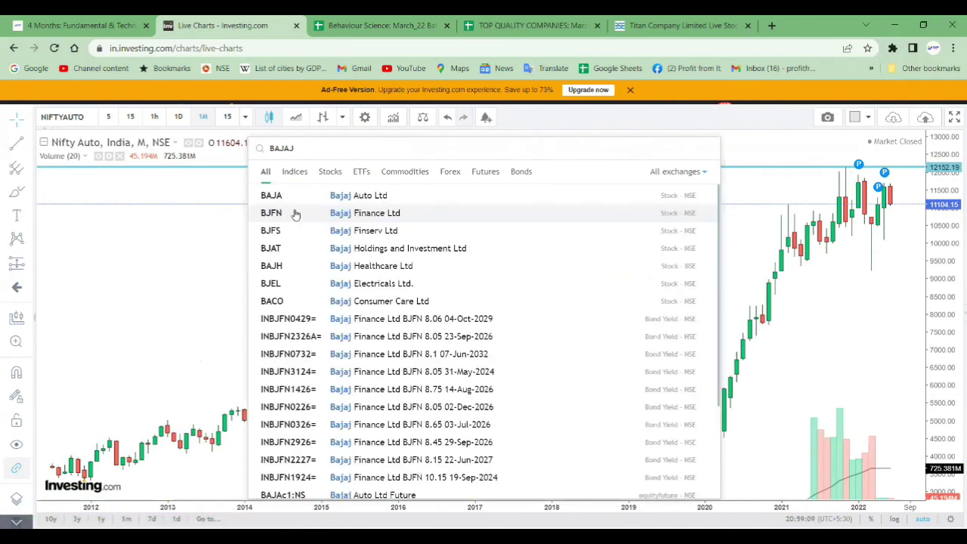
left_click(386, 196)
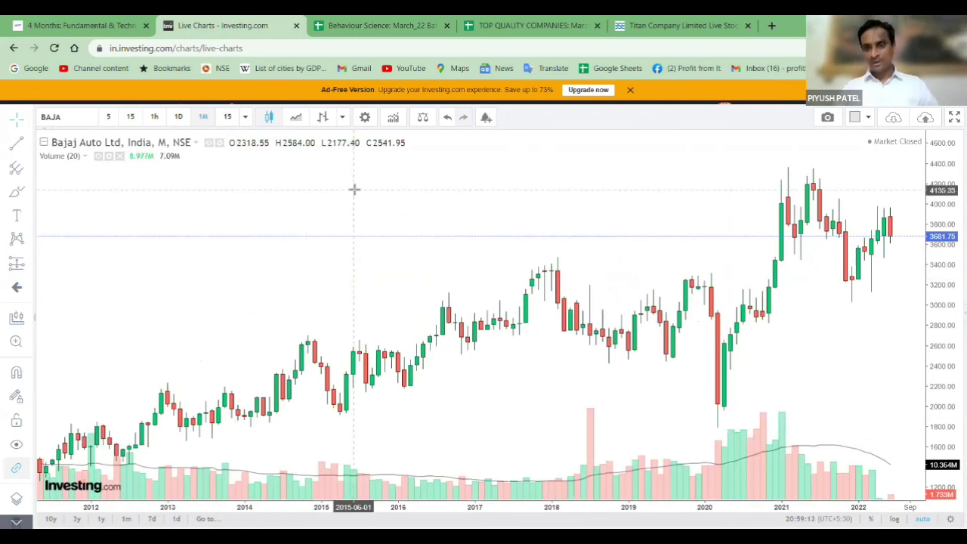
Place a horizontal line at about 3469 near Bajaj Auto's 2018 high and review the monthly trend back to 2008
left_click(573, 258)
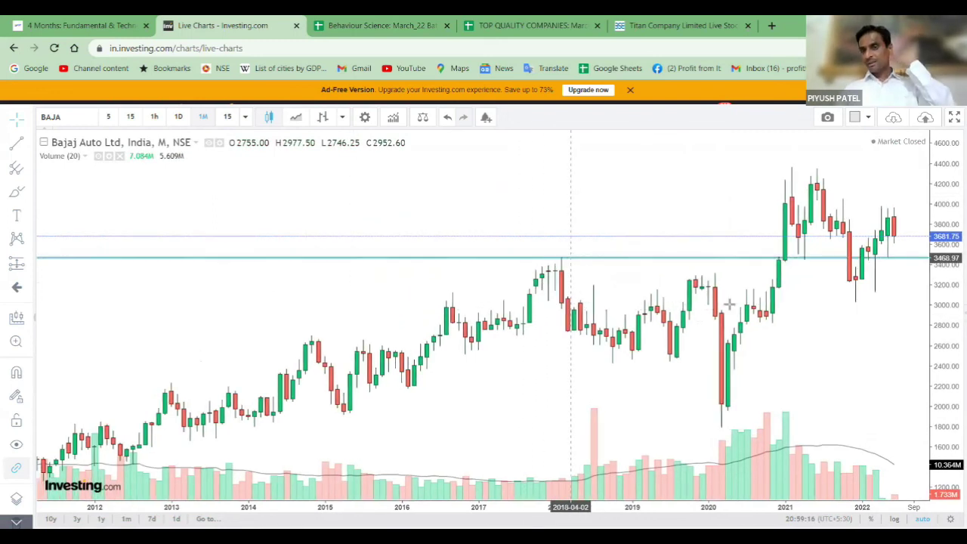
scroll(886, 335, "up", 2)
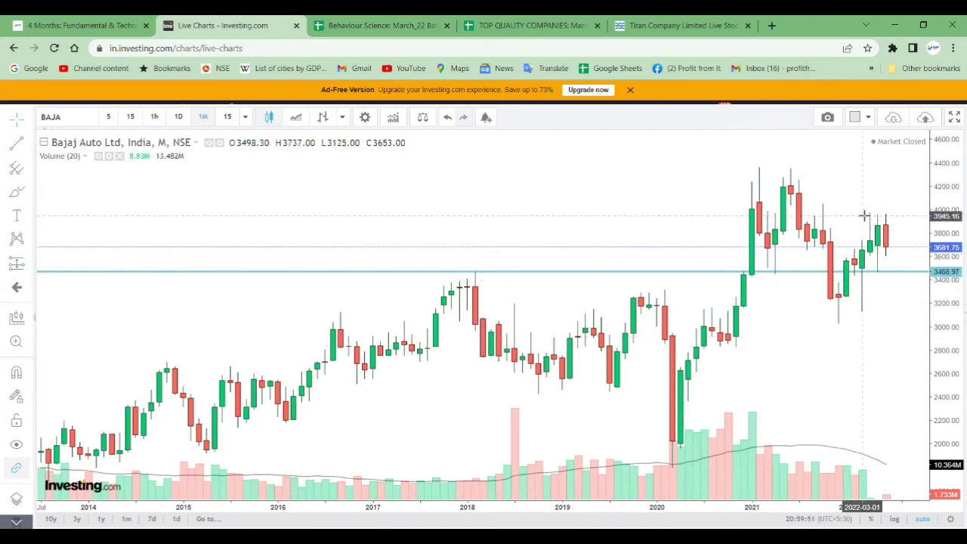
left_click_drag(778, 270, 780, 274)
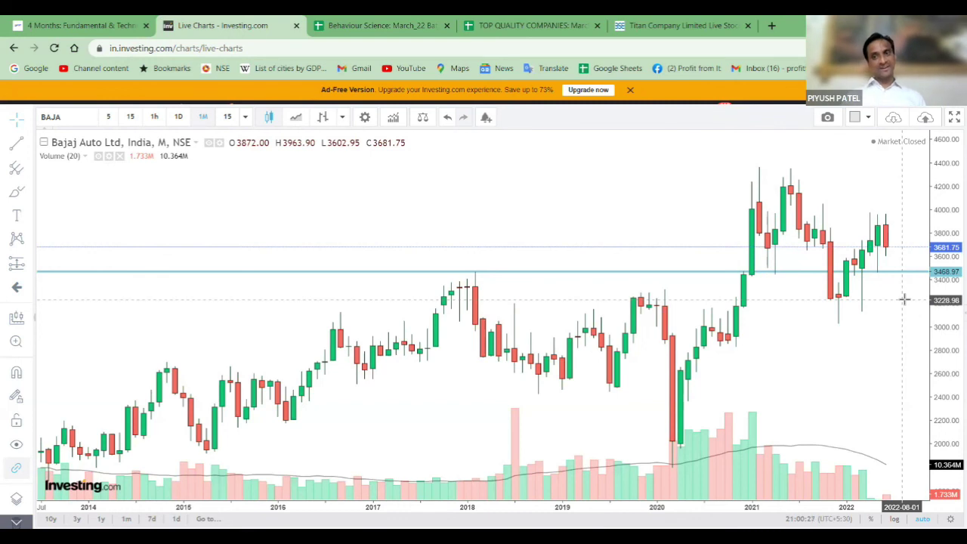
scroll(734, 371, "down", 3)
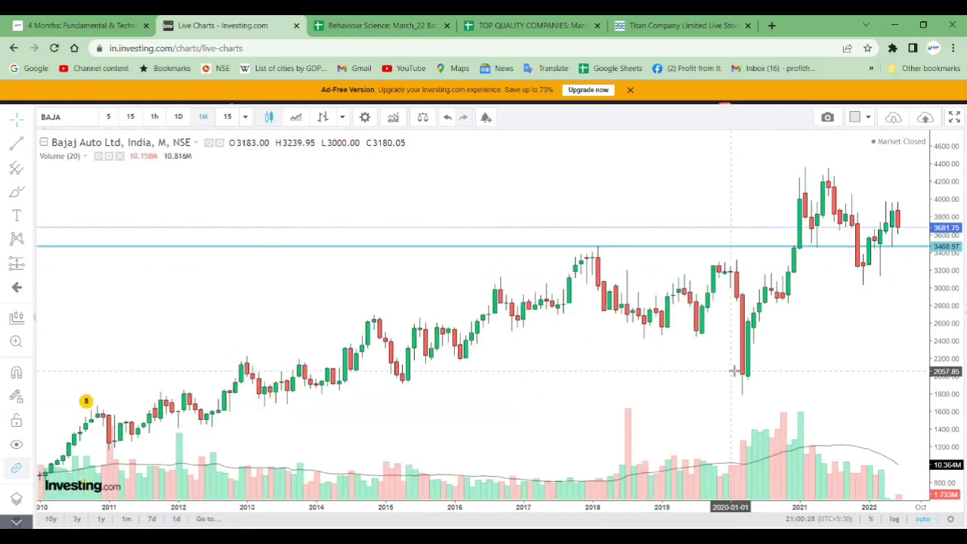
scroll(275, 381, "down", 2)
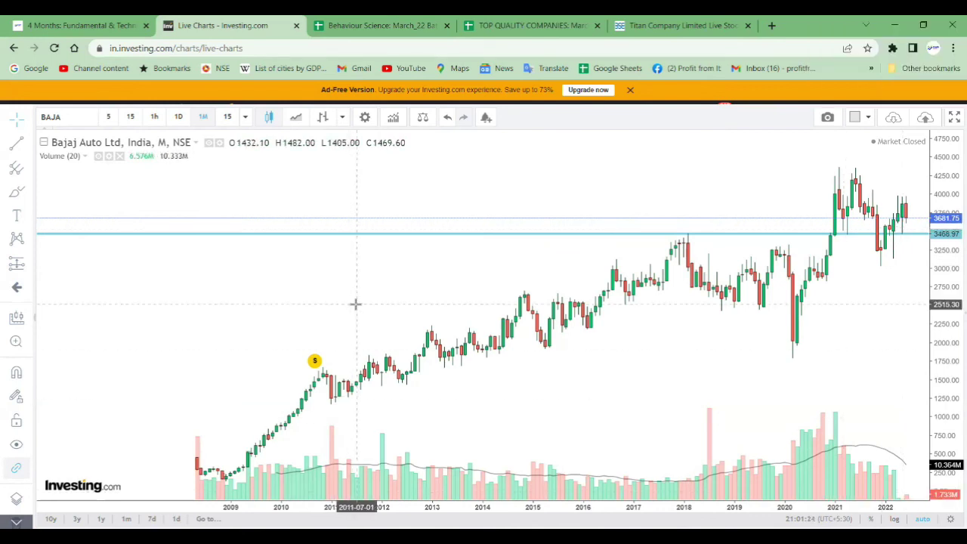
Load the NSE chart of Hero MotoCorp Ltd and place a horizontal line at about 4077 at its 2017 peak
type("HEROMO")
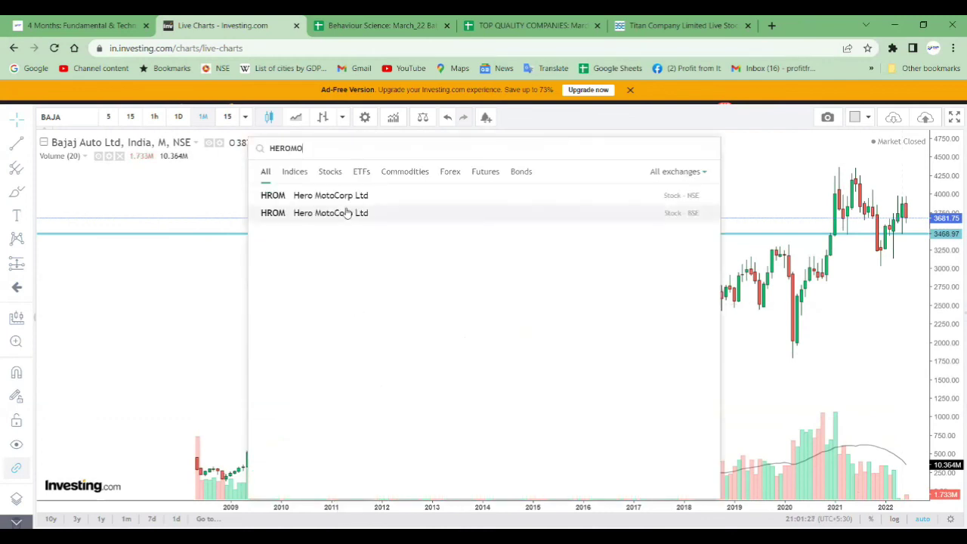
left_click(344, 198)
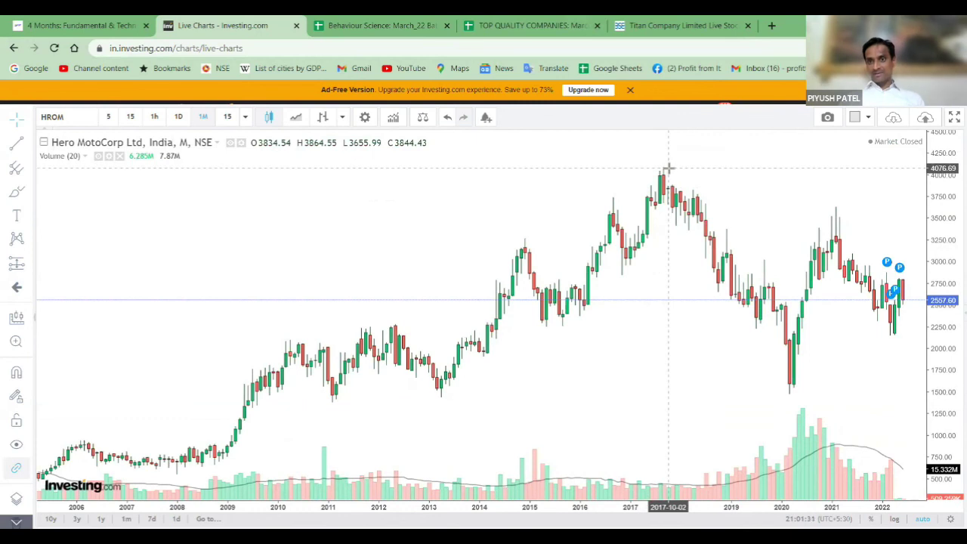
key("alt+h")
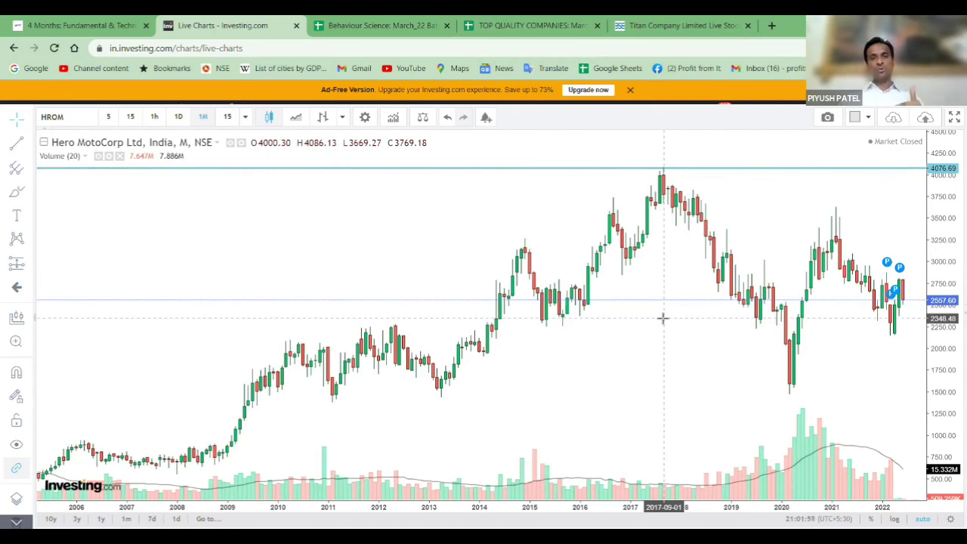
scroll(661, 313, "down", 1)
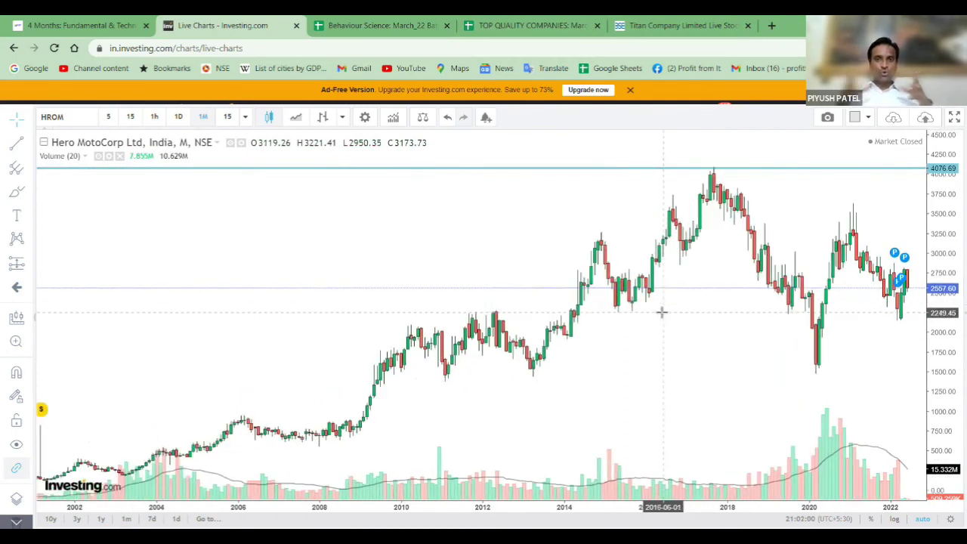
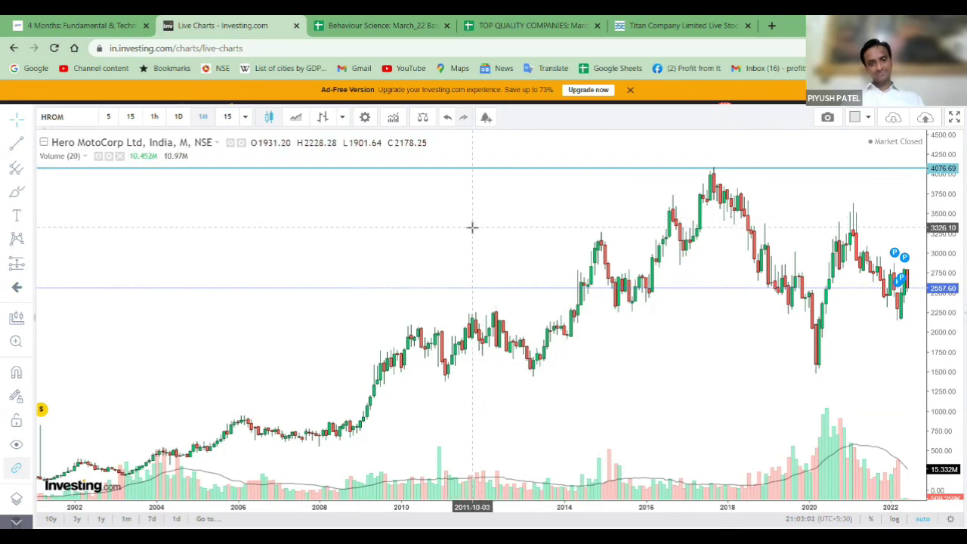
Load the NSE chart of Eicher Motors Ltd. and place a horizontal line at about 3359 at its 2017 peak
type("EICHER")
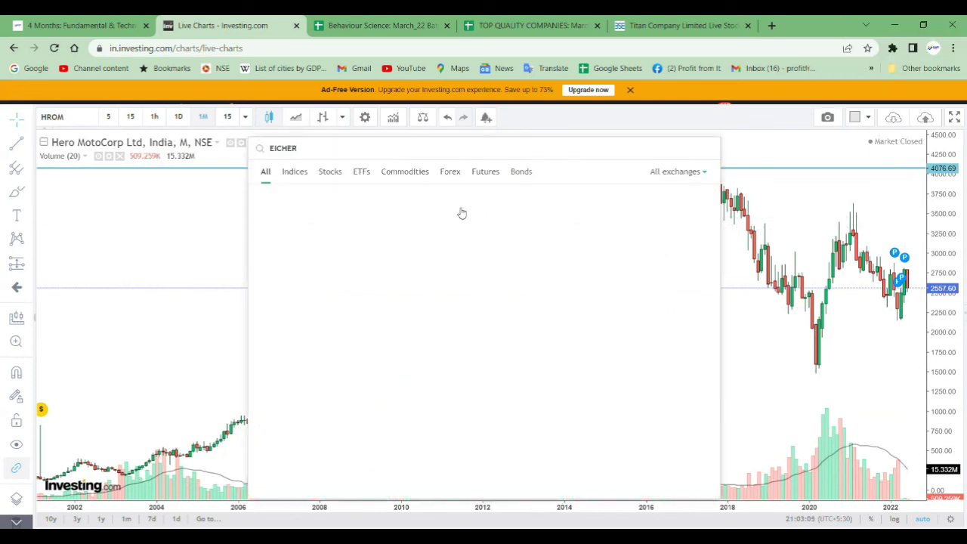
left_click(325, 195)
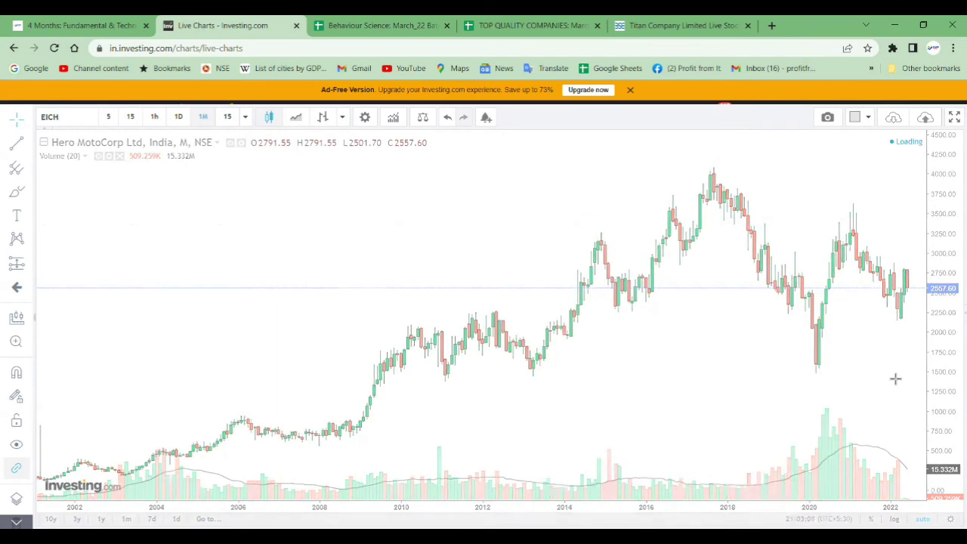
left_click(757, 165)
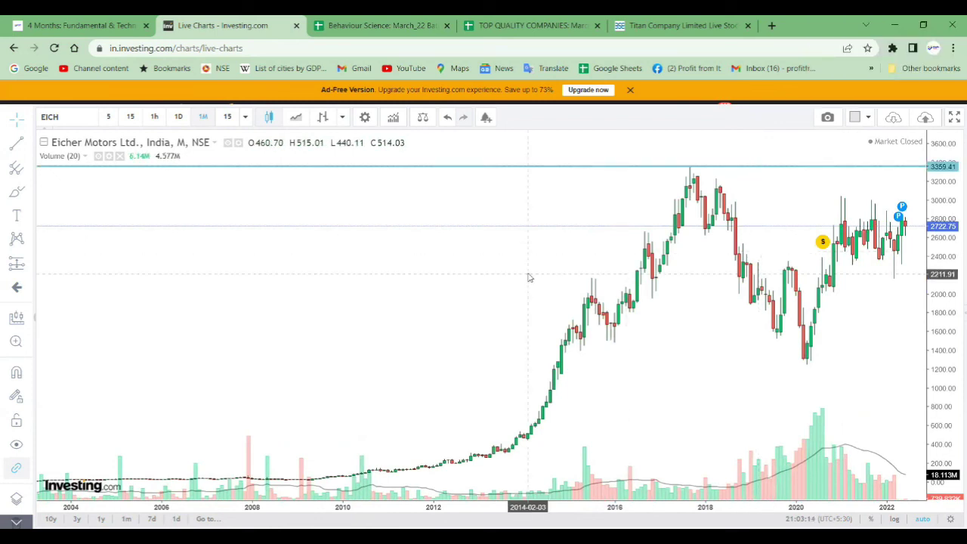
Load the NSE chart of TVS Motor Company Ltd. and compare recent prices with a horizontal line at about 796 across its earlier peak
type("TVS")
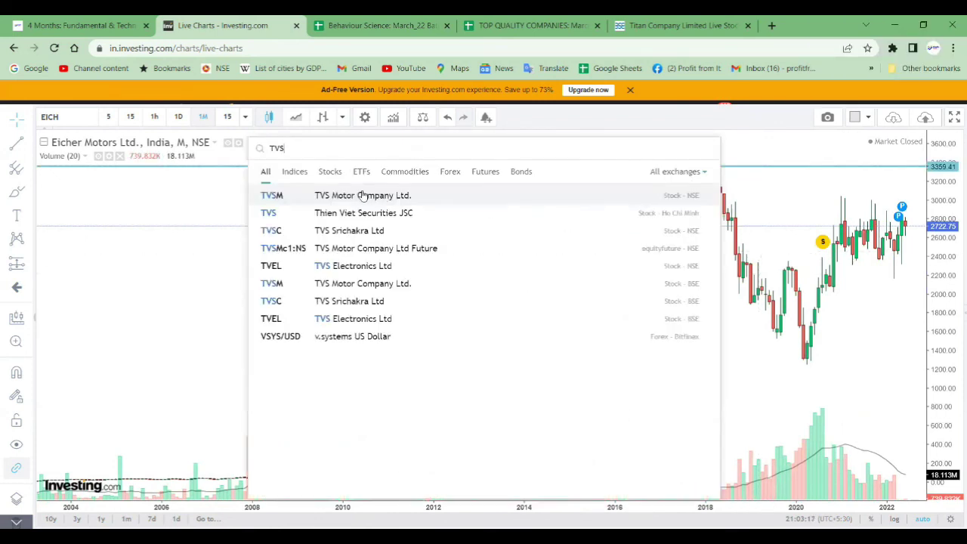
left_click(357, 199)
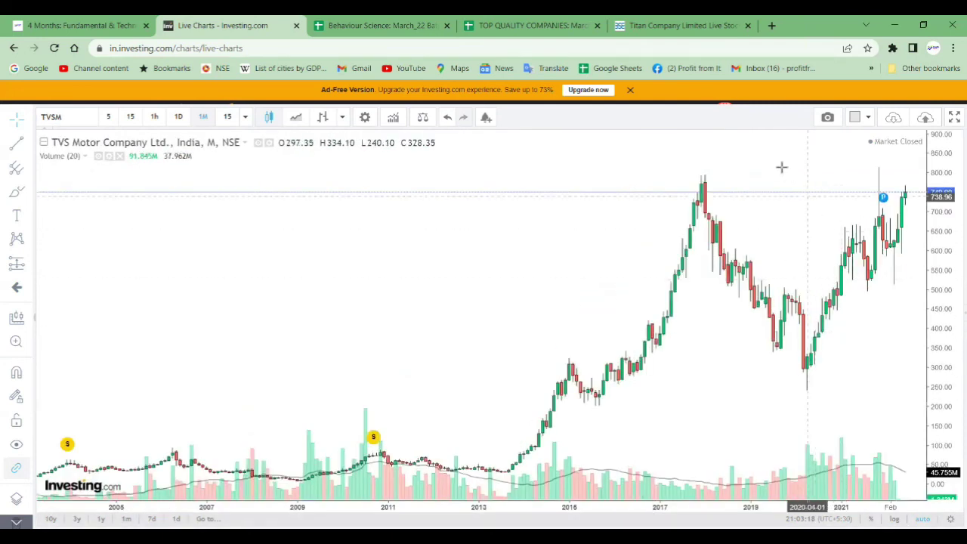
left_click(783, 174)
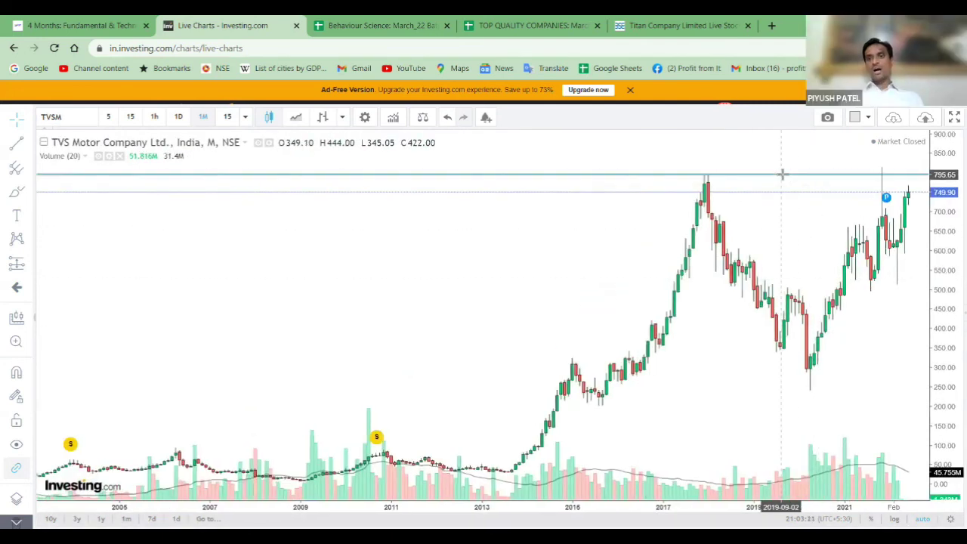
scroll(799, 224, "up", 4)
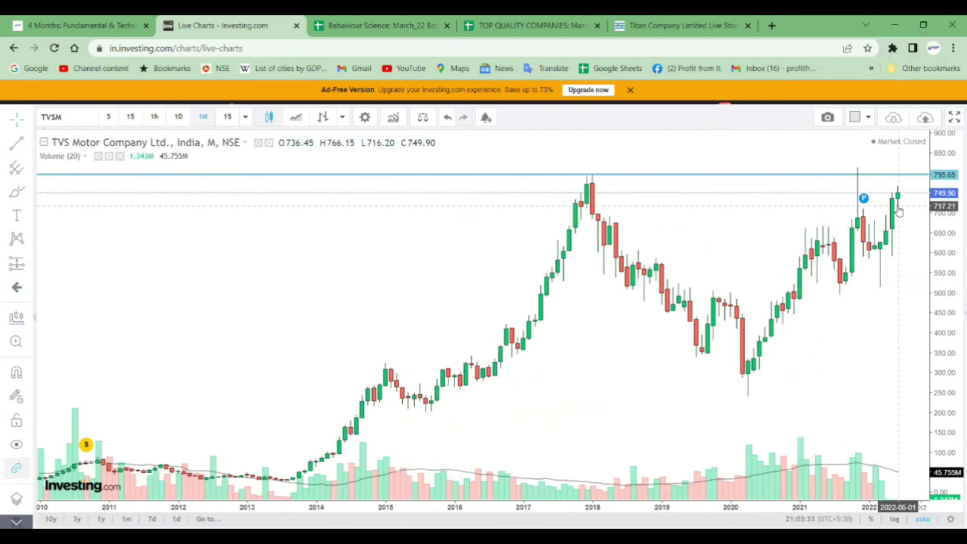
scroll(526, 249, "down", 5)
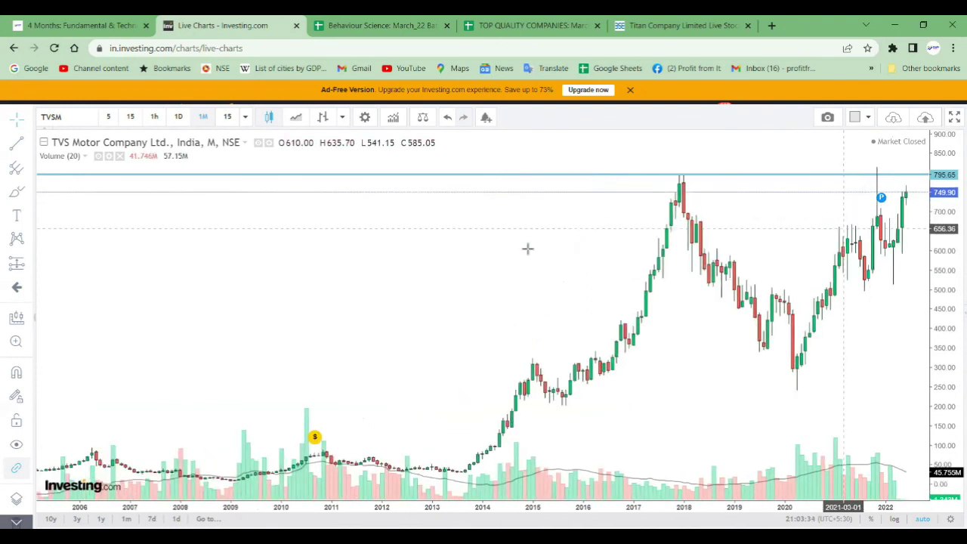
Search the instruments for LML, and locate WARDINMOBI in the 2/3 Wheelers sheet of the TOP QUALITY COMPANIES spreadsheet
type("LML")
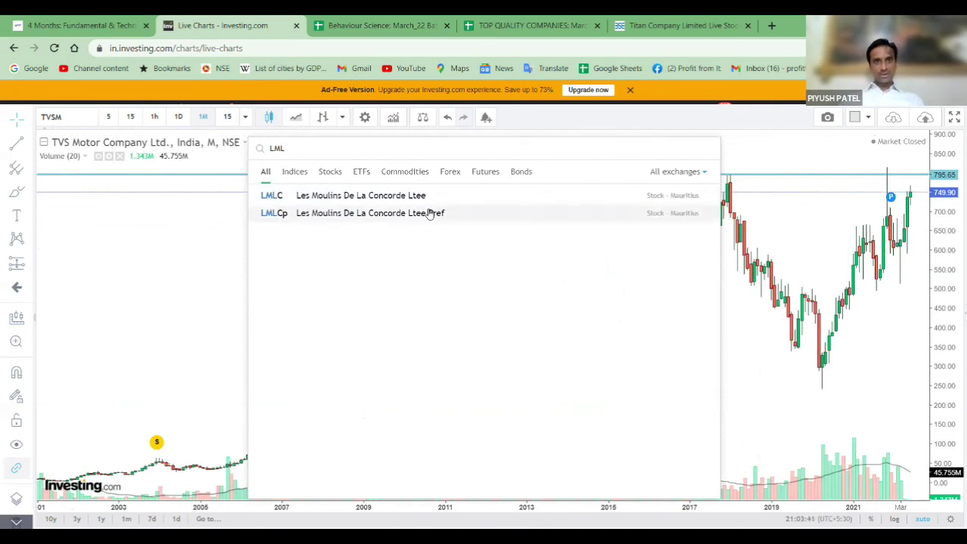
key("Escape")
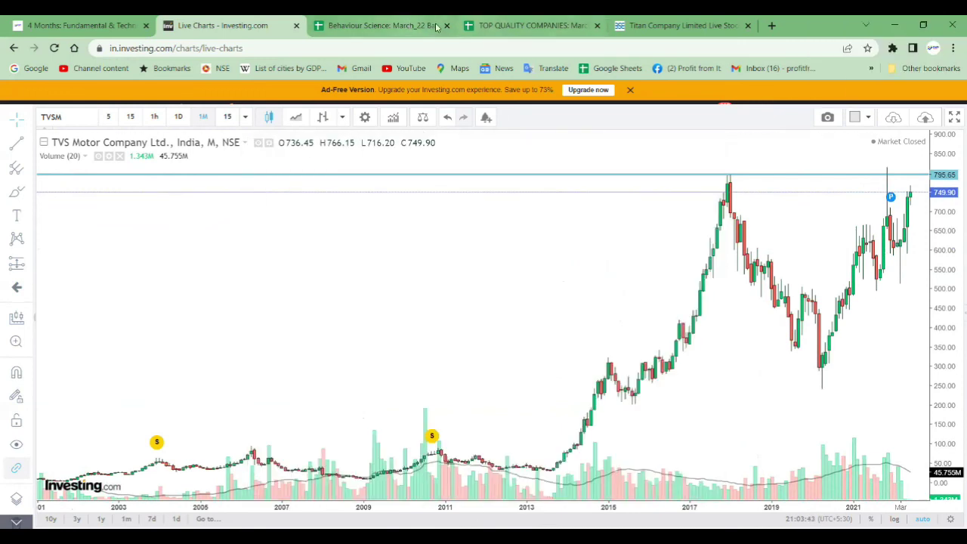
left_click(529, 25)
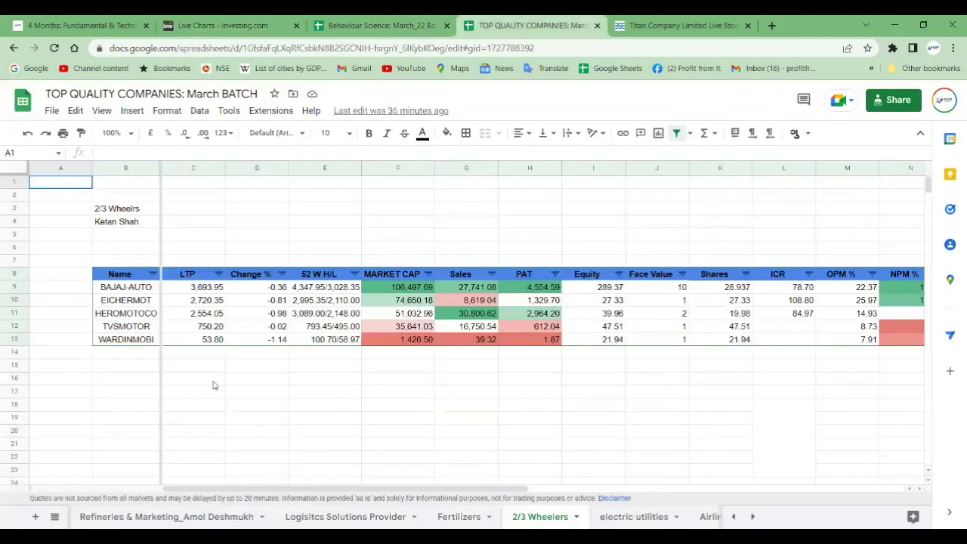
left_click(150, 341)
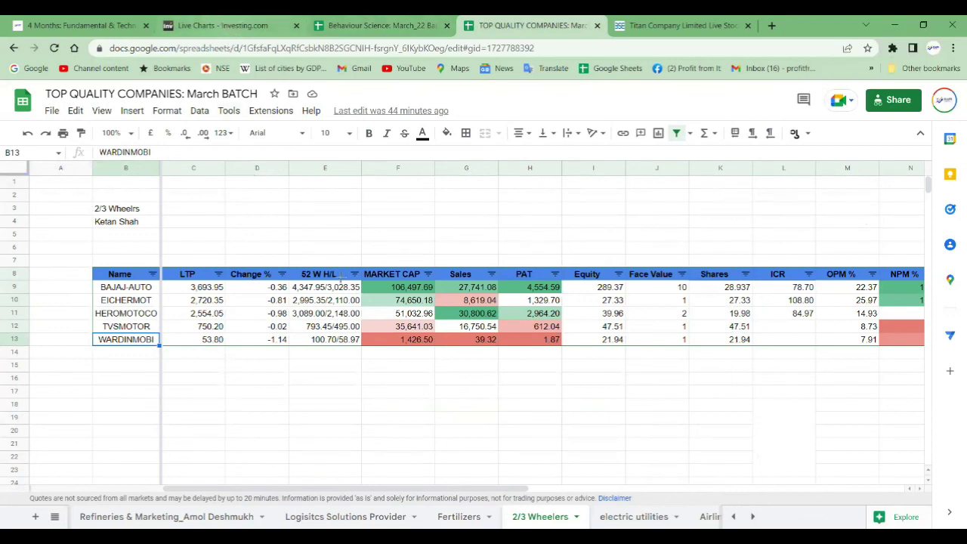
Return to the Investing.com chart, search for WARDIN and examine the BSE monthly chart of Wardwizard Innovations & Mobility Ltd
left_click(219, 25)
type("WARDIN")
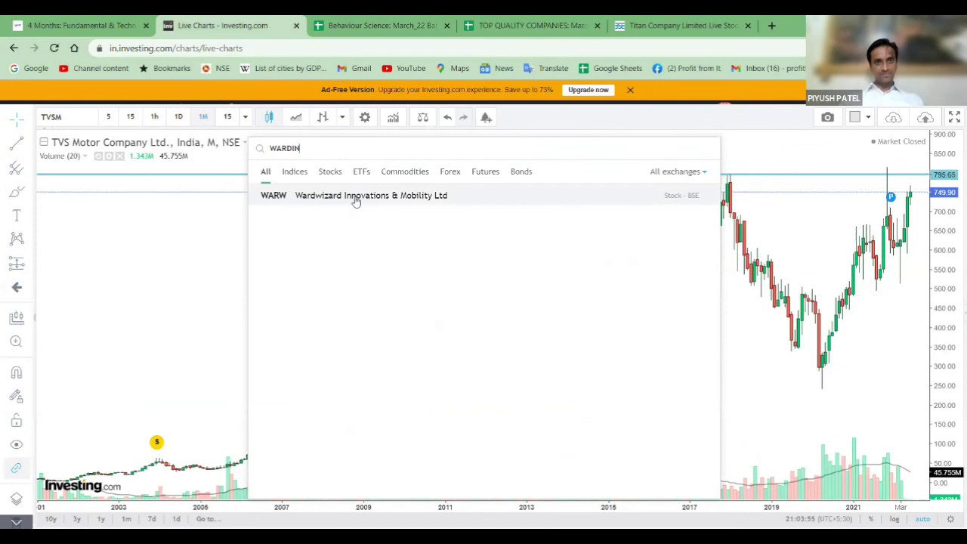
left_click(330, 196)
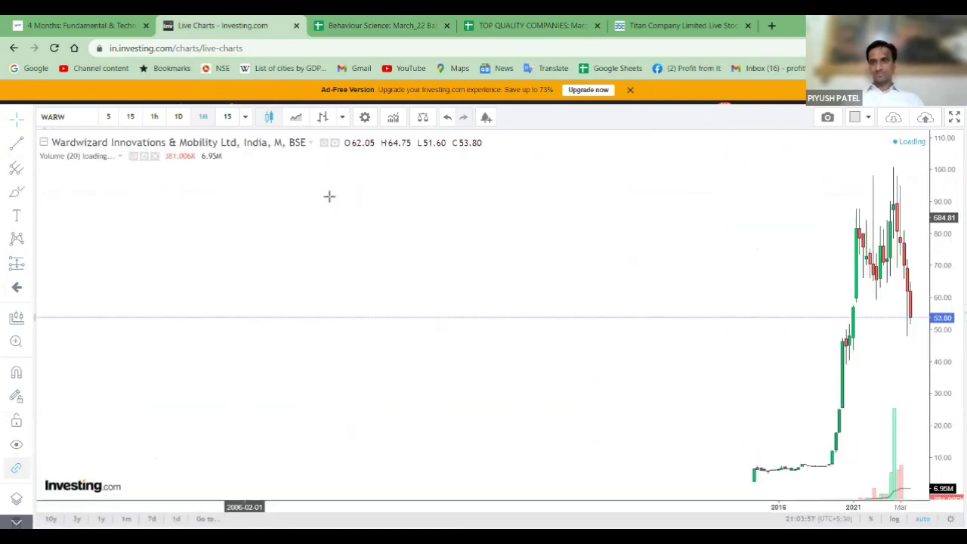
scroll(654, 287, "up", 5)
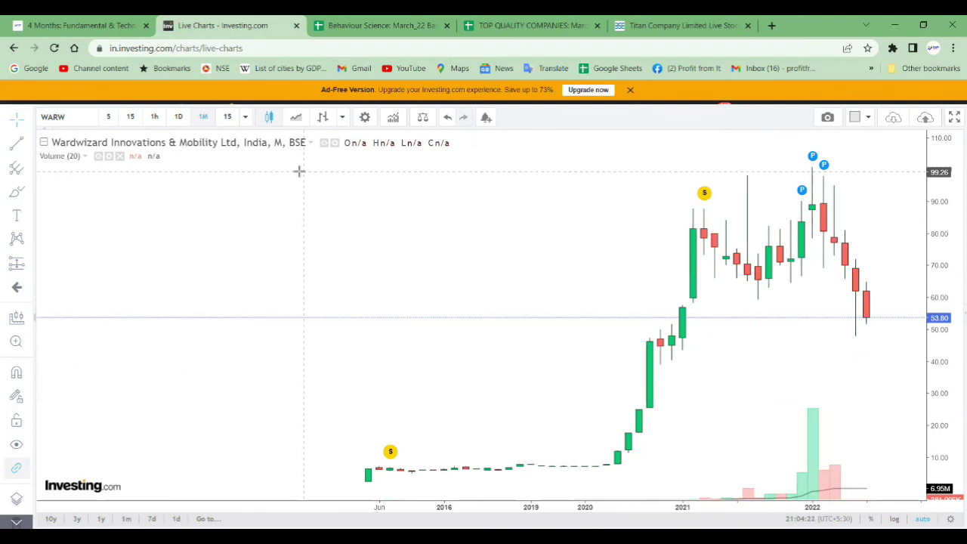
Open the Industries sheet of the TOP QUALITY COMPANIES spreadsheet and review the sector assignments
left_click(512, 26)
left_click(54, 516)
scroll(121, 377, "up", 10)
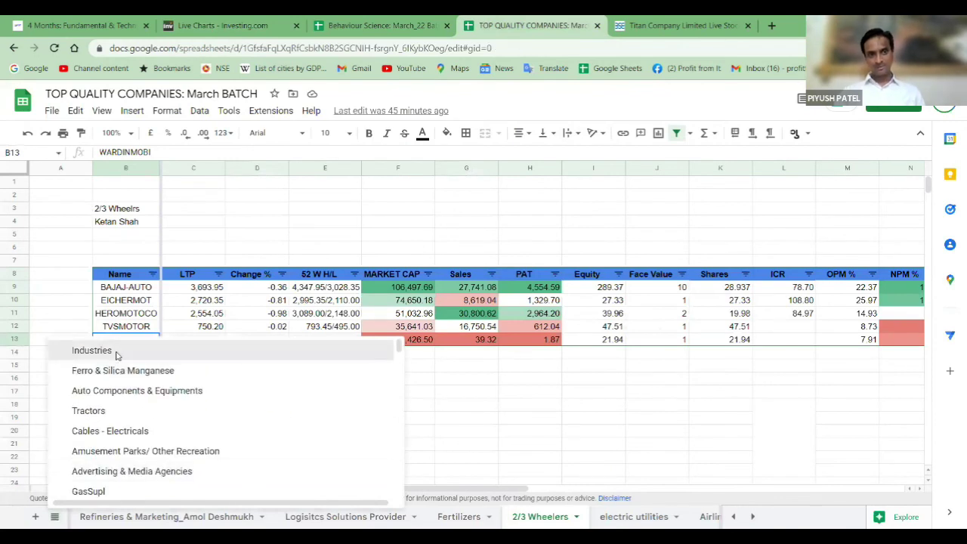
left_click(115, 352)
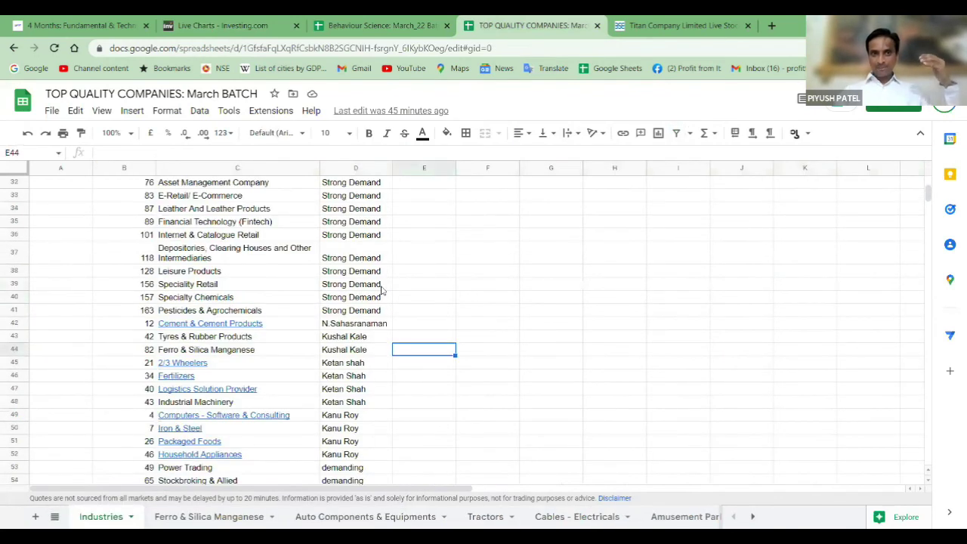
scroll(381, 289, "up", 4)
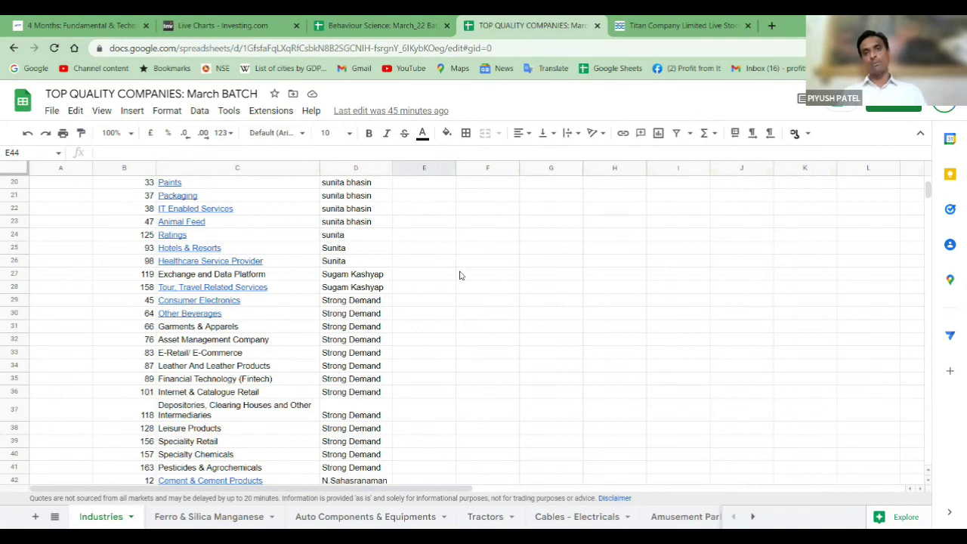
Highlight the industries from Paints to Leisure Products in C20:C38, and clear the selection
left_click(219, 186)
left_click(248, 425, "shift")
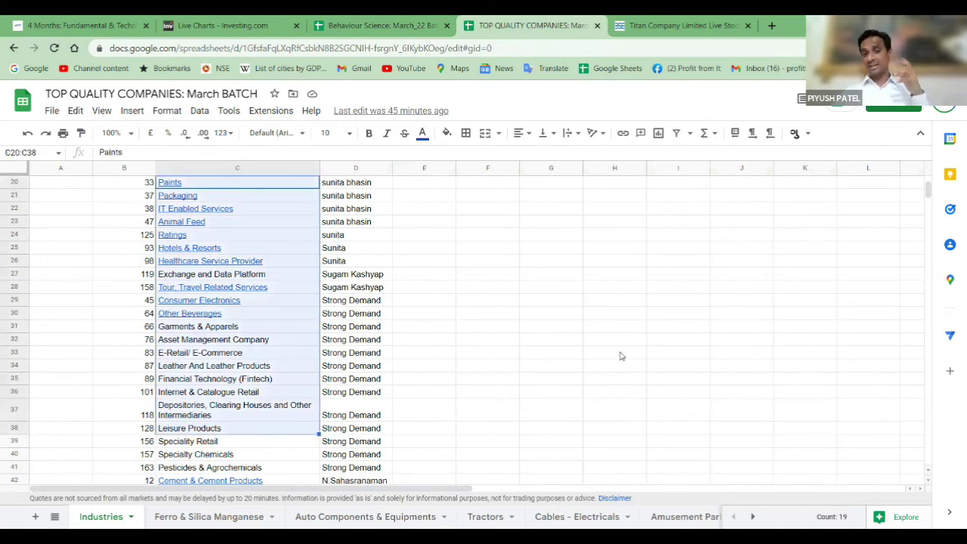
left_click(620, 352)
left_click(527, 355)
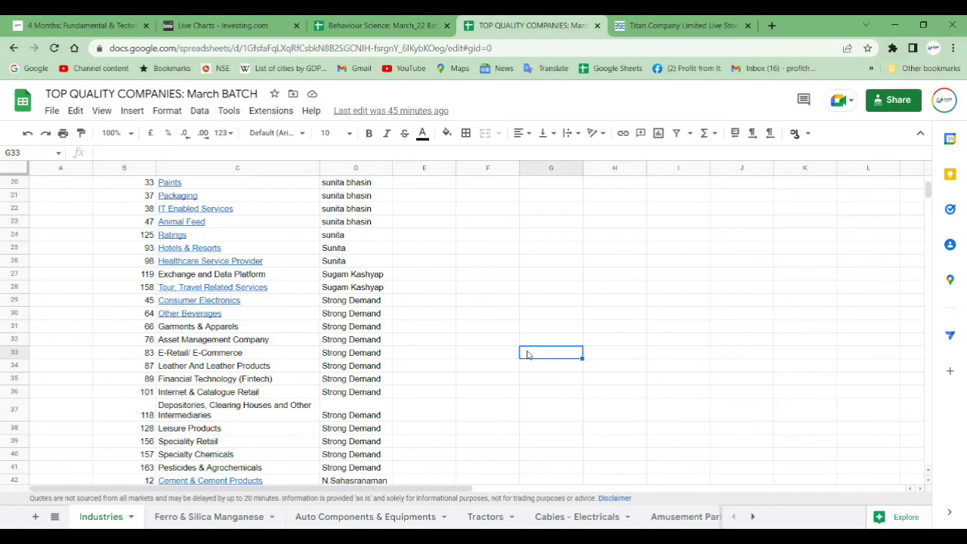
Switch to the Behaviour Science: March_22 Batch spreadsheet and review the estimate and growth tables on the BAJAJ AUTO sheet
left_click(378, 25)
scroll(510, 368, "up", 5)
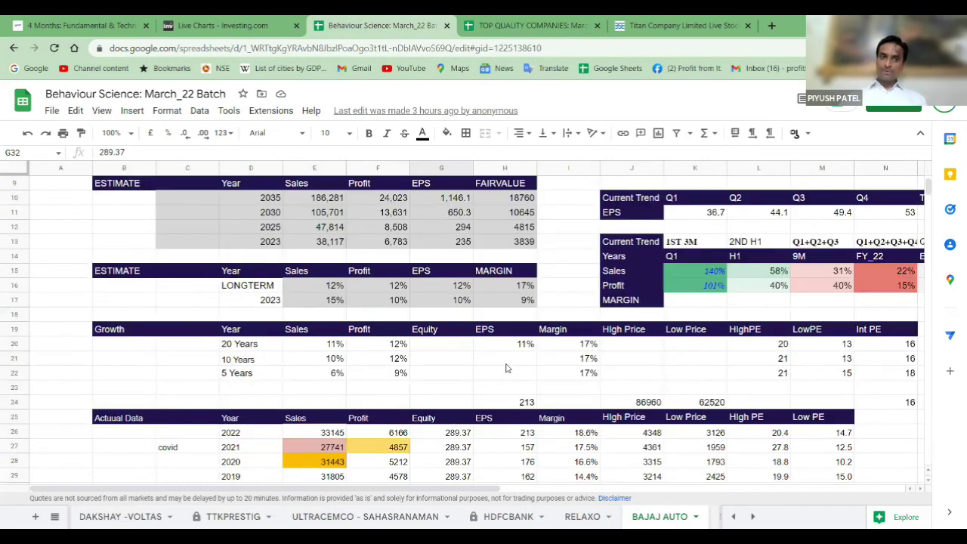